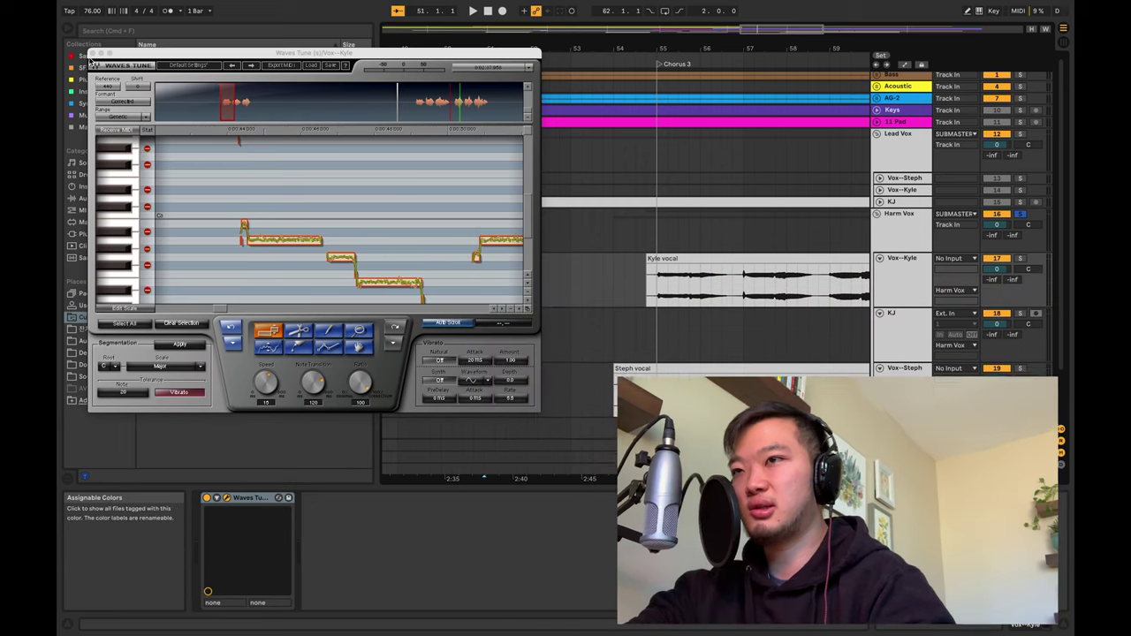
- Close the Waves Tune window and recolor the AG-2 group yellow, assigning that color to its grouped tracks and clips
click(93, 53)
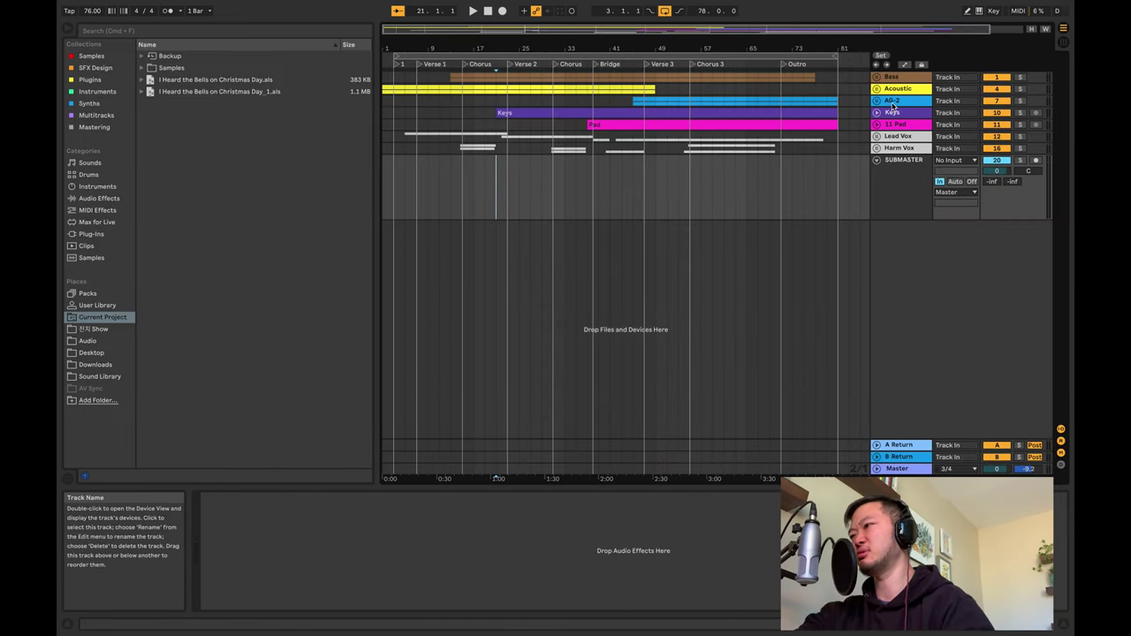
right_click(893, 105)
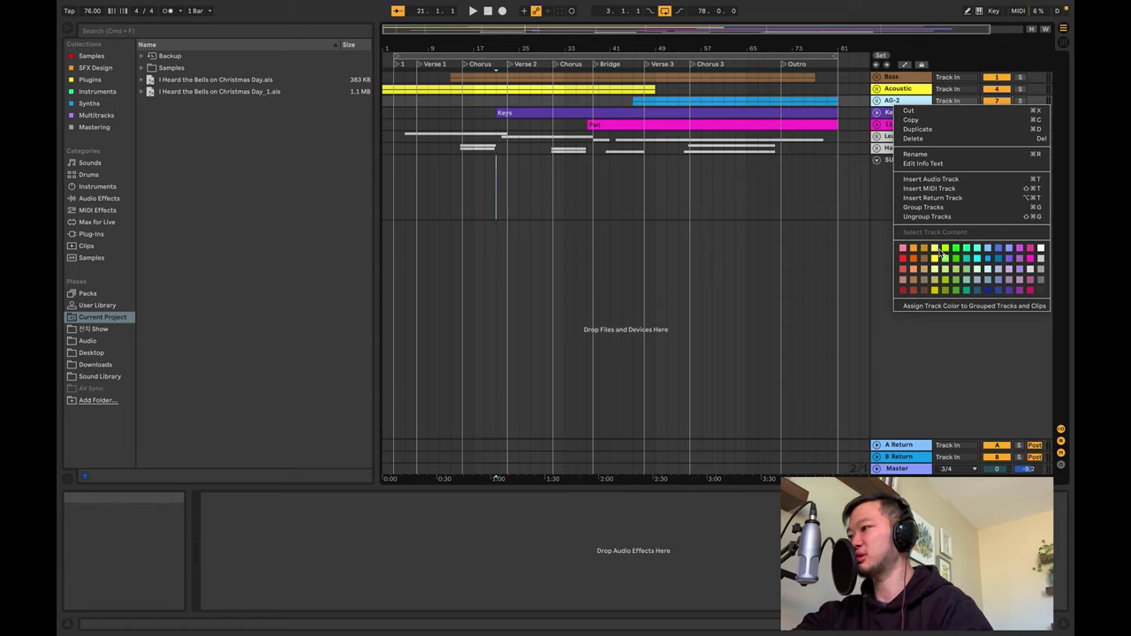
click(941, 253)
right_click(898, 101)
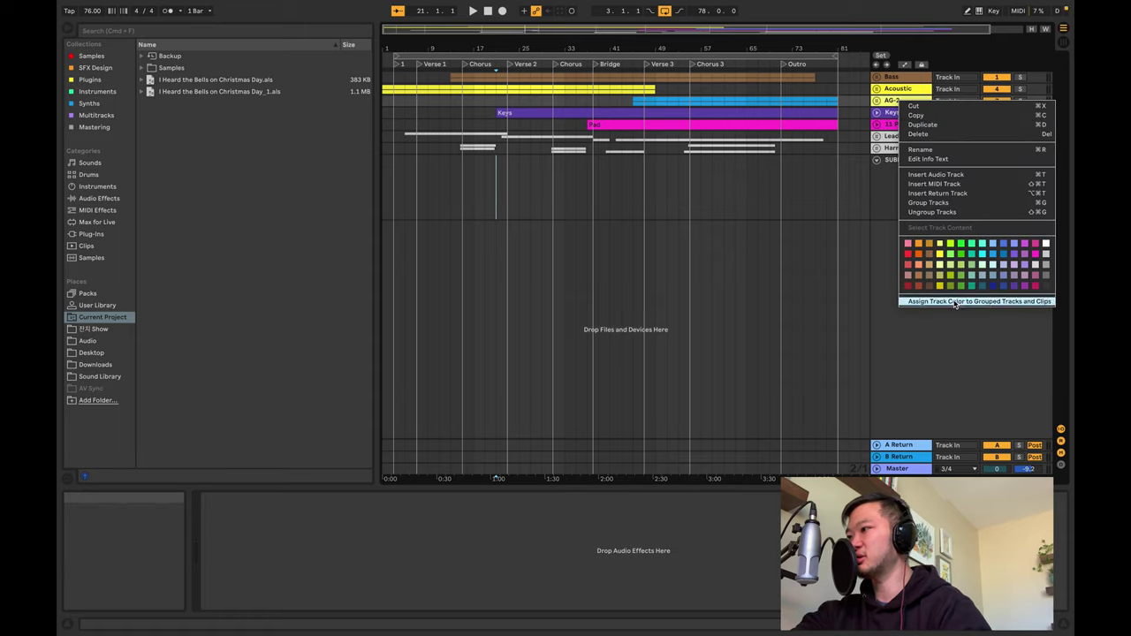
click(955, 302)
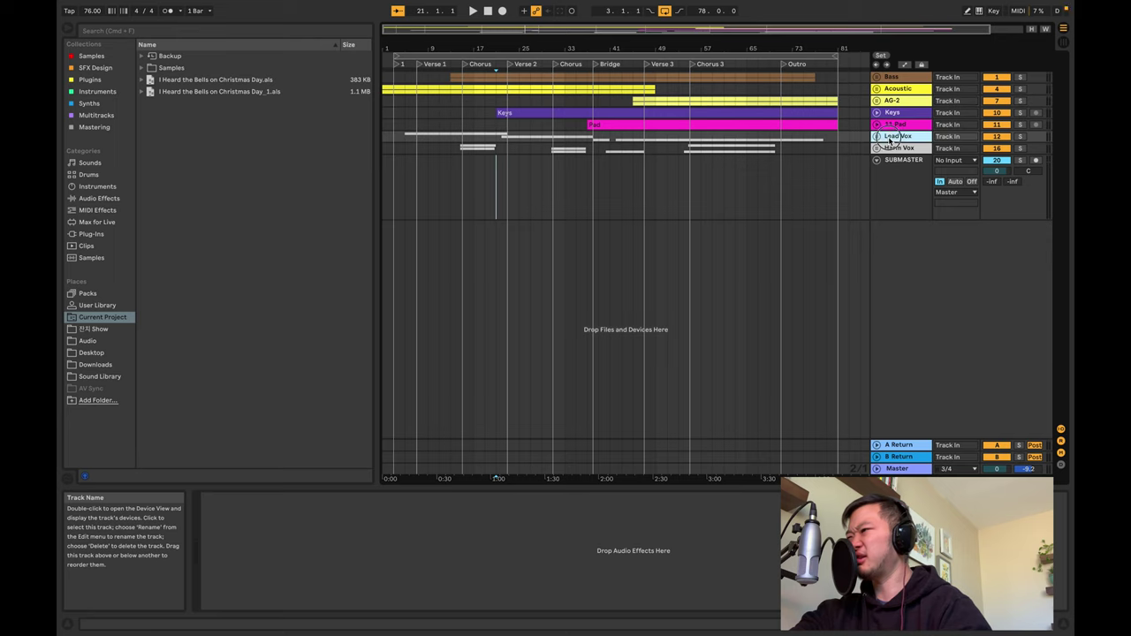
- In Session View, set the audio input of the Keys and Pad tracks to No Input
click(890, 139)
click(881, 188)
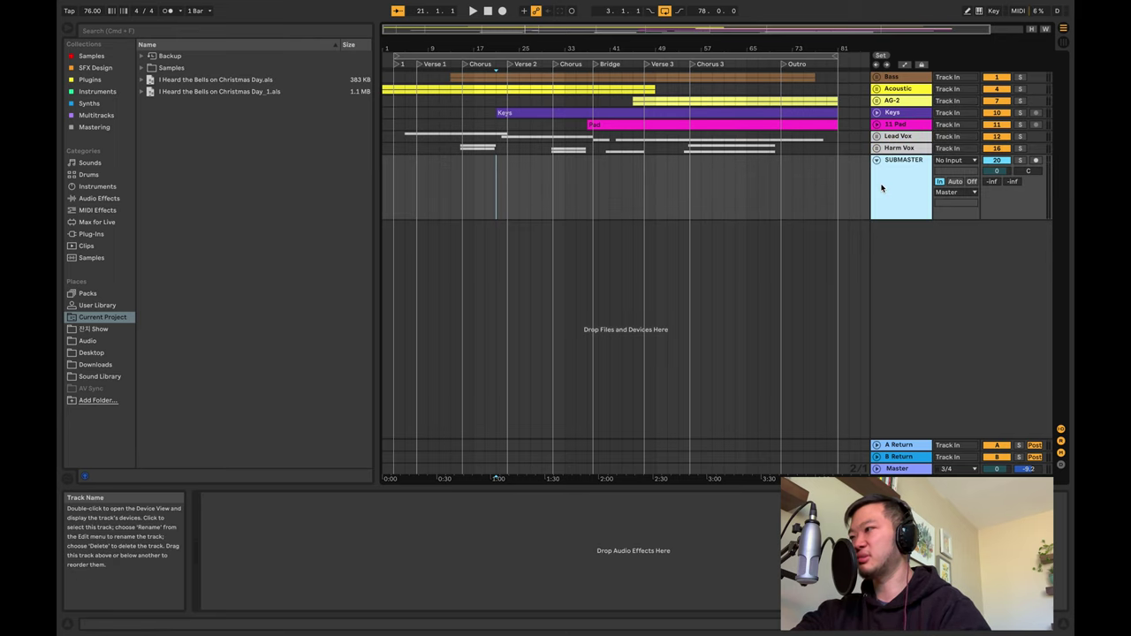
key(Tab)
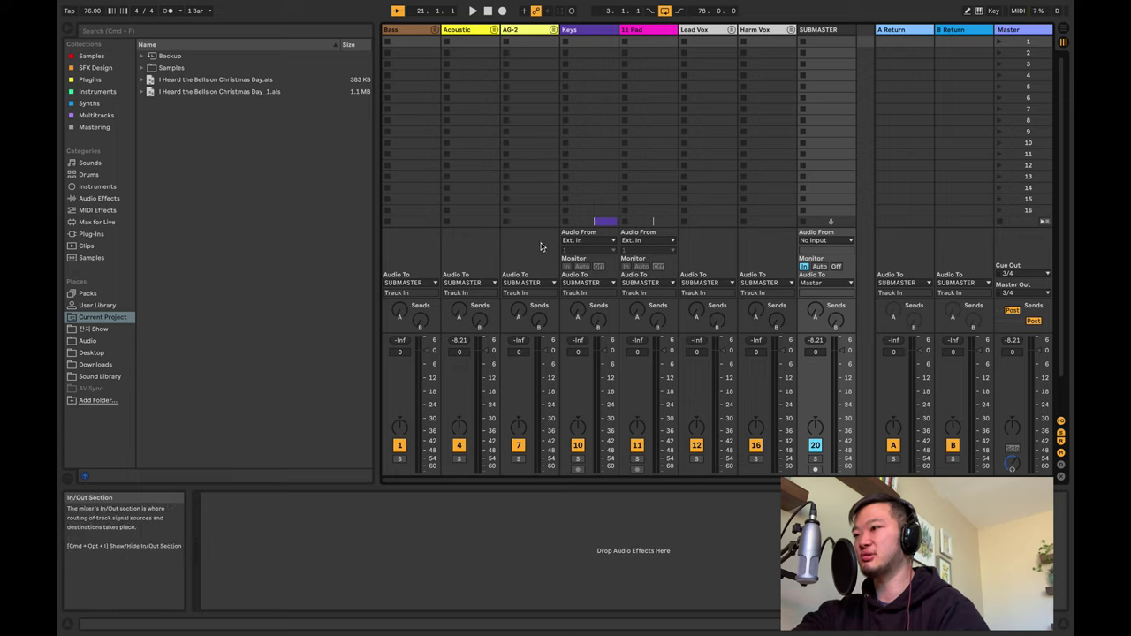
click(570, 240)
click(576, 500)
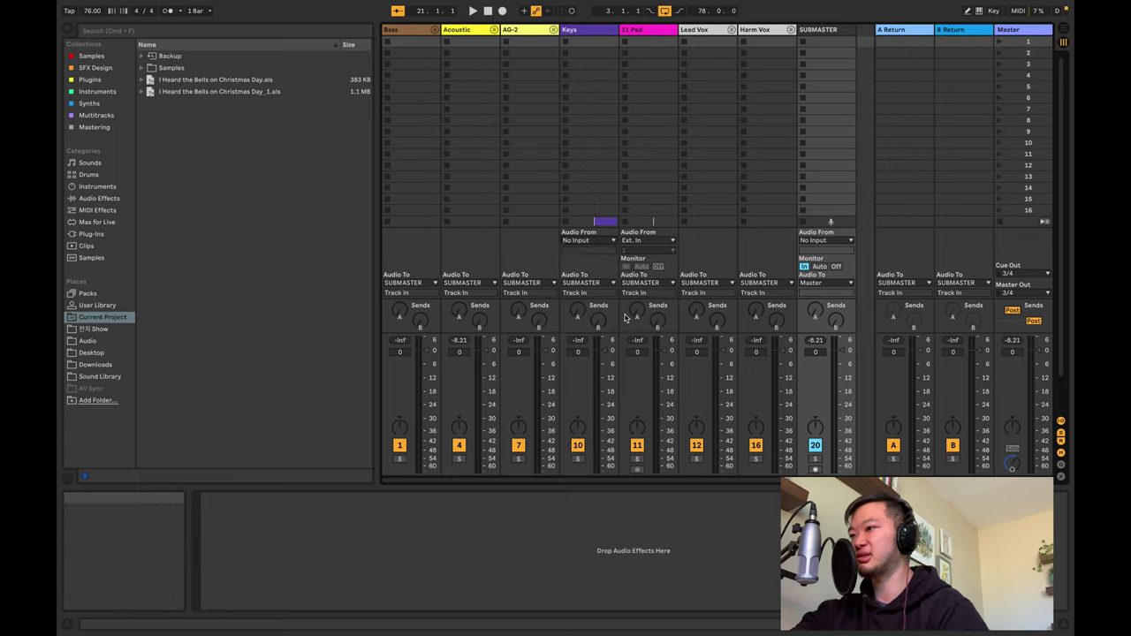
click(634, 241)
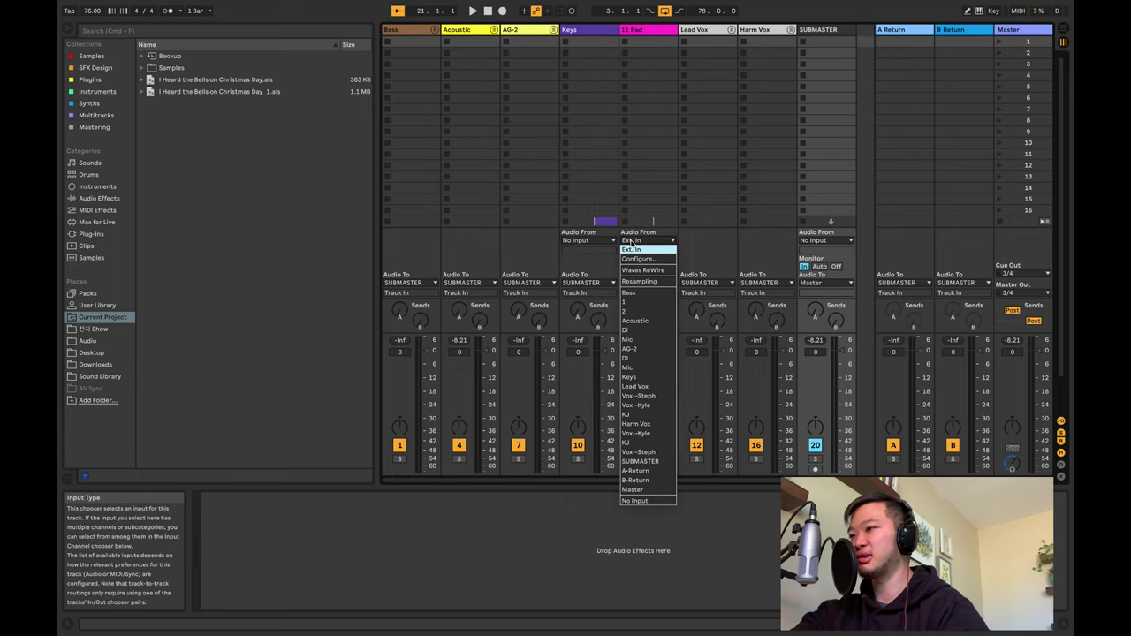
click(629, 500)
scroll(557, 252, right, 2)
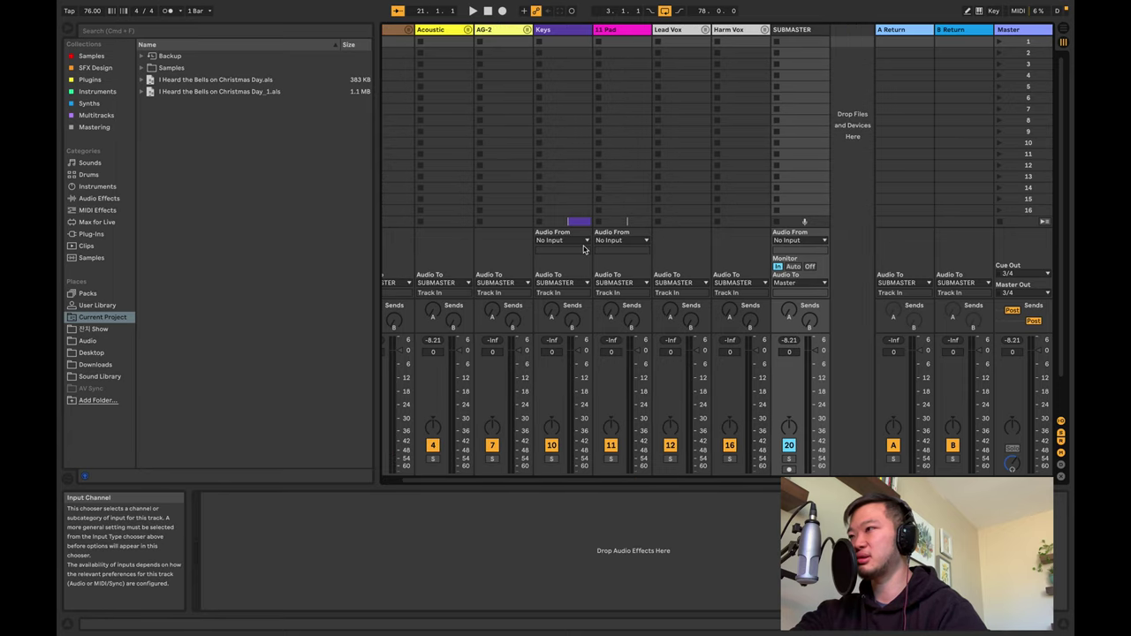
scroll(557, 253, left, 2)
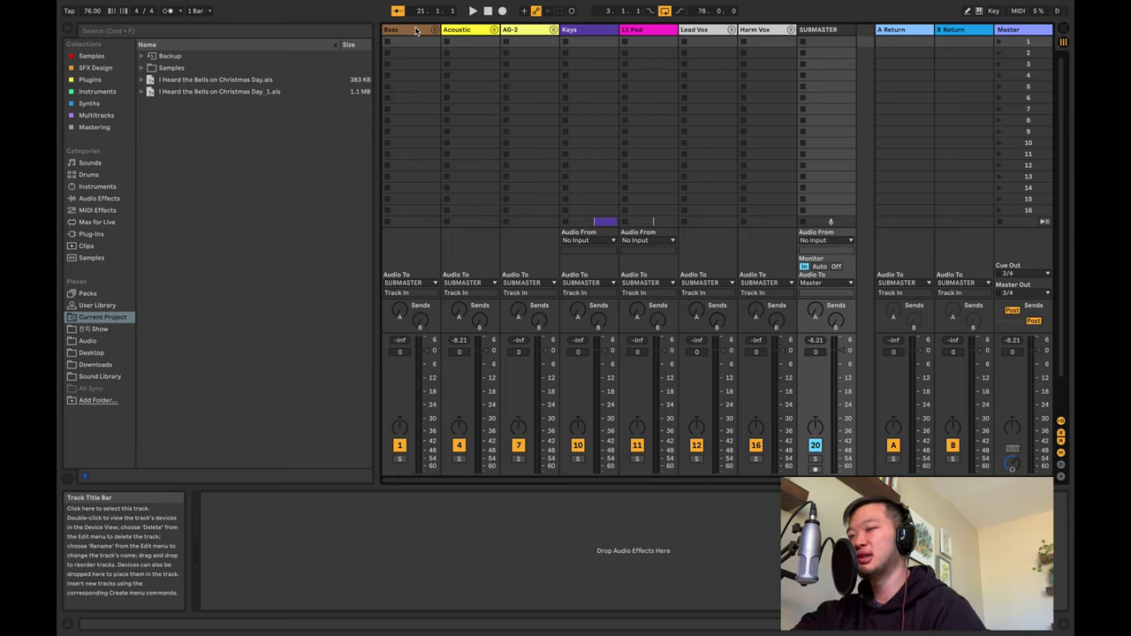
click(810, 30)
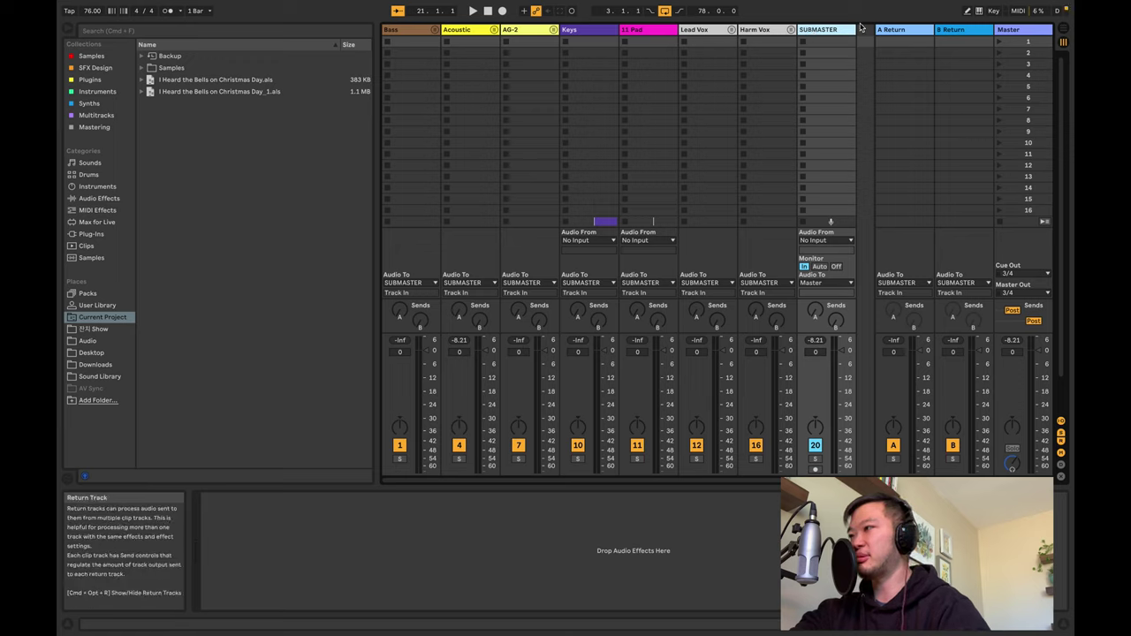
click(910, 31)
click(828, 31)
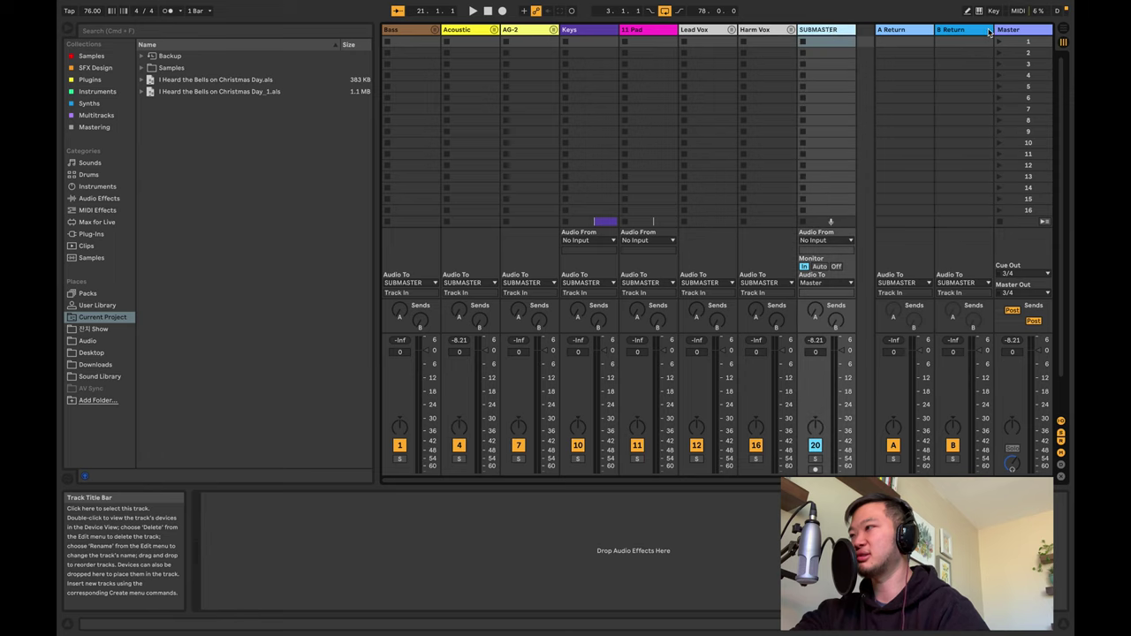
click(1010, 31)
click(818, 30)
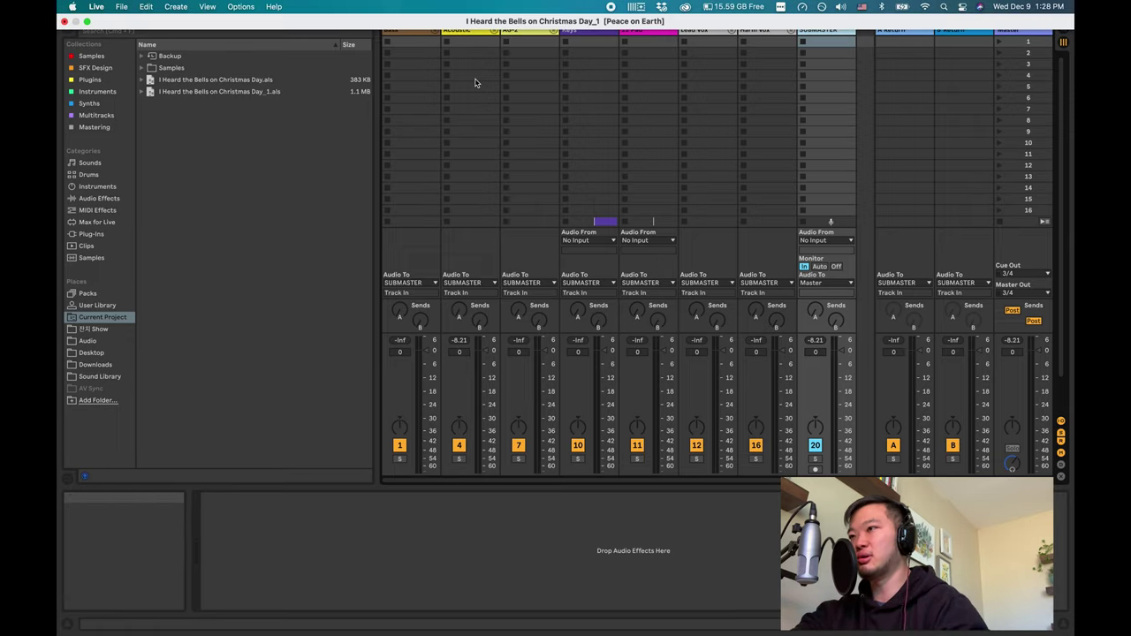
- Insert a new MIDI track directly after the Bass group
click(410, 33)
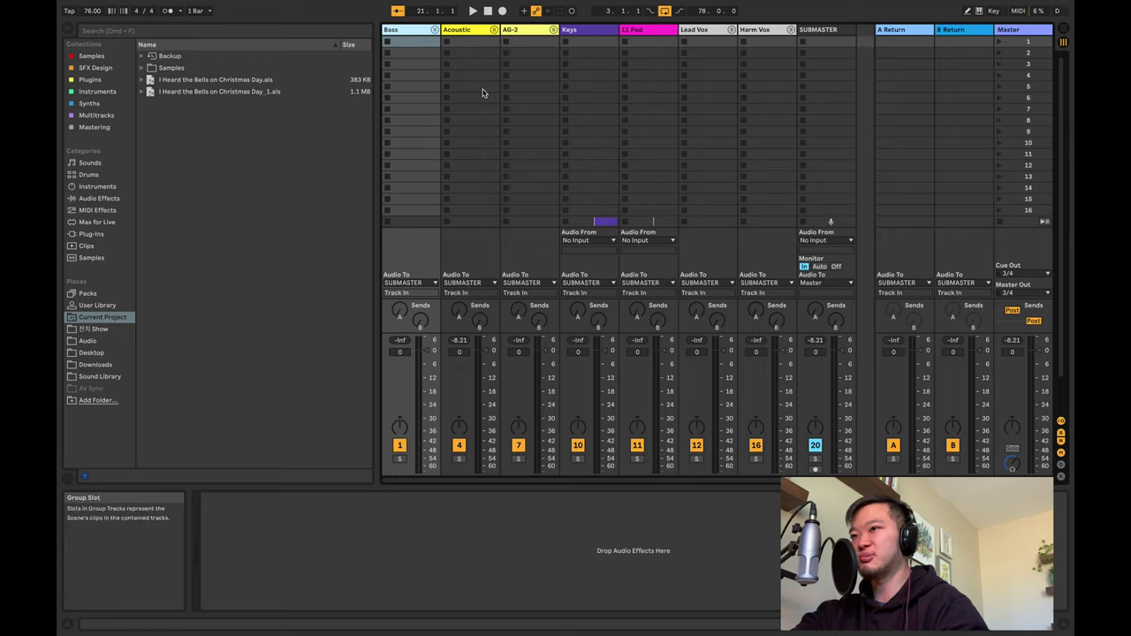
key(super+shift+t)
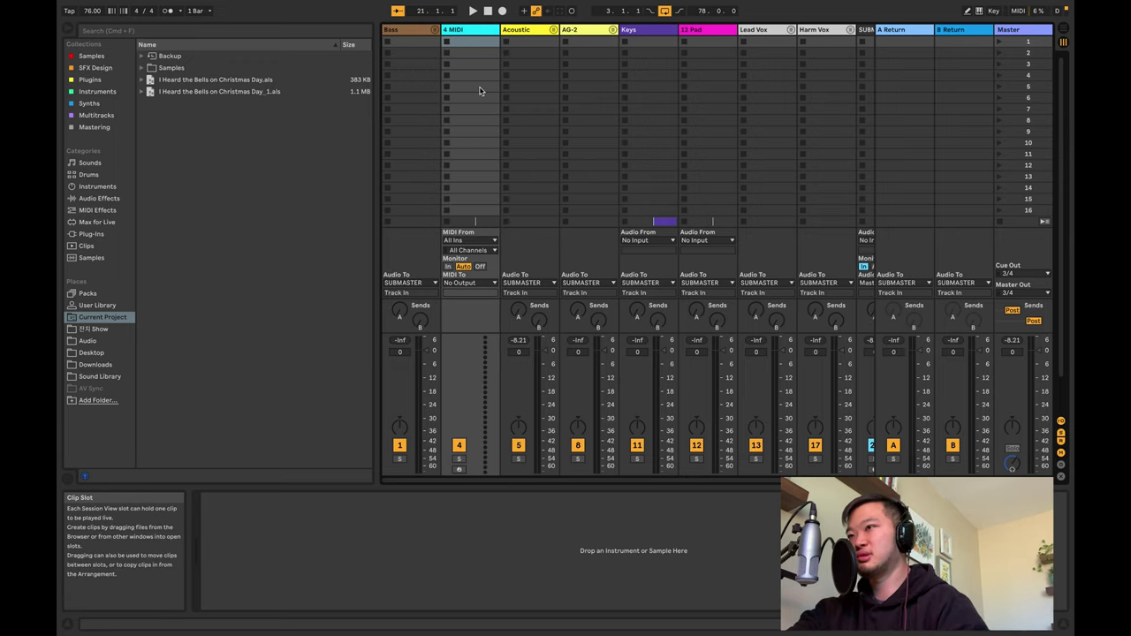
- Search the clip library for "shaker" and audition the Ballad 1 Cymbals & Shakers-67bpm and Ballad 2 Shaker-110bpm clips
click(85, 246)
click(168, 32)
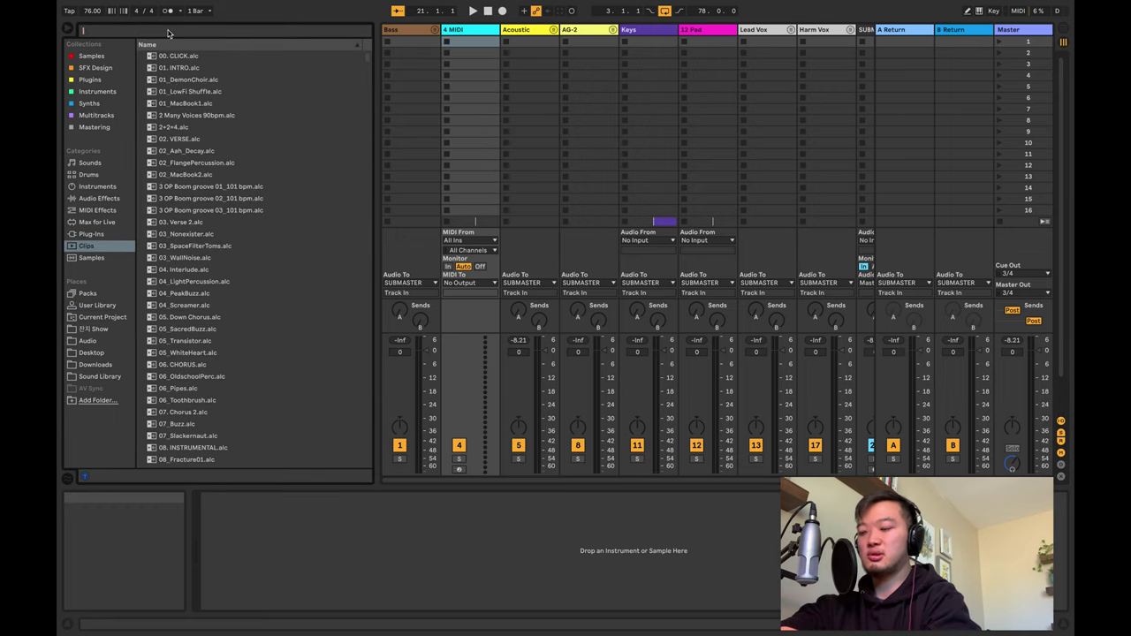
text(shaker)
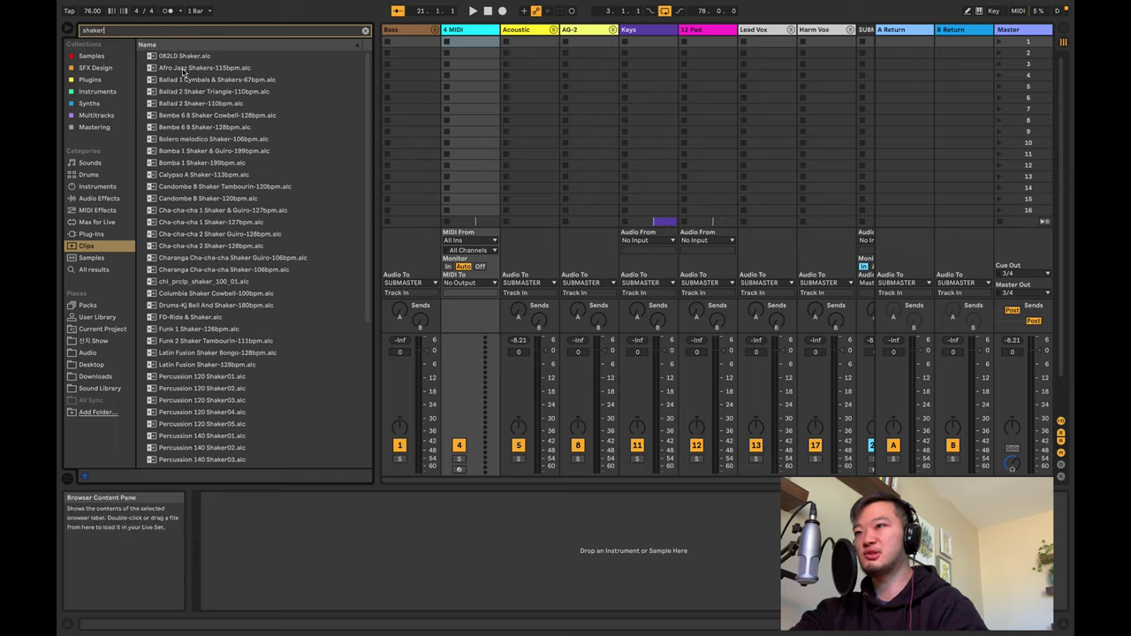
click(183, 68)
click(194, 80)
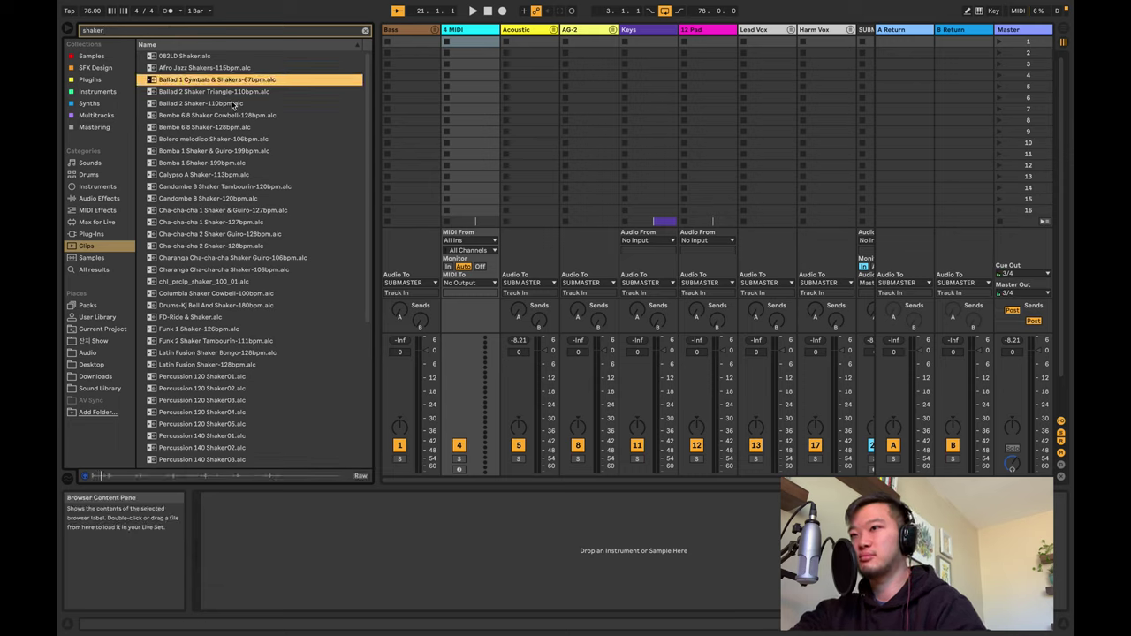
click(227, 103)
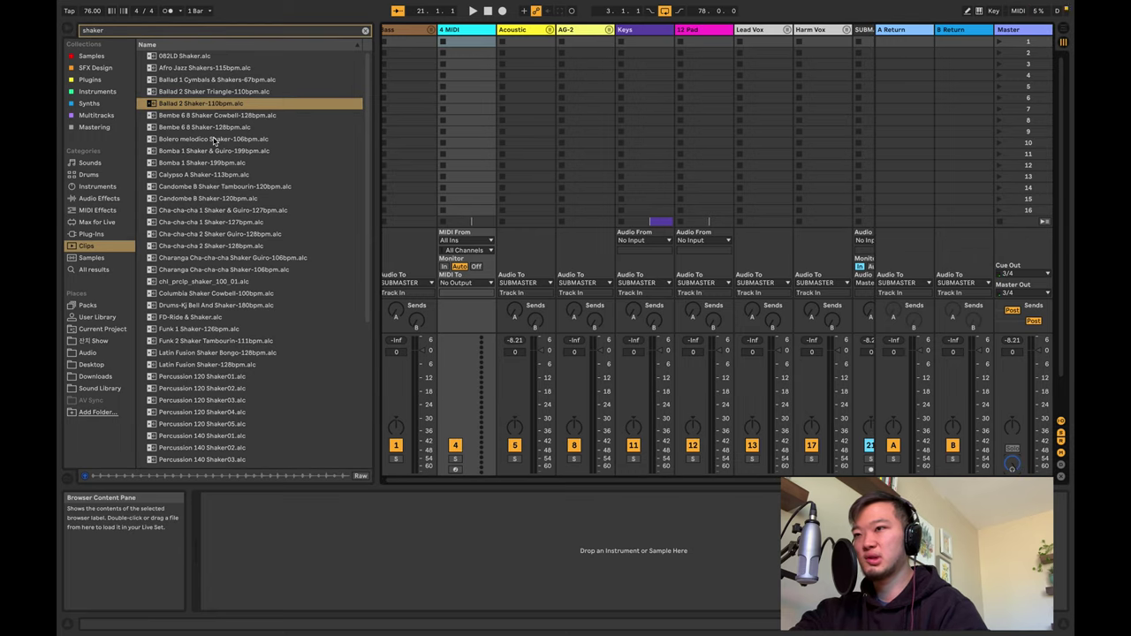
- Audition the clips Percussion 120 Shaker01, Drums-Kj Bell And Shaker-180bpm and chl_prclp_shaker_100_01
click(210, 380)
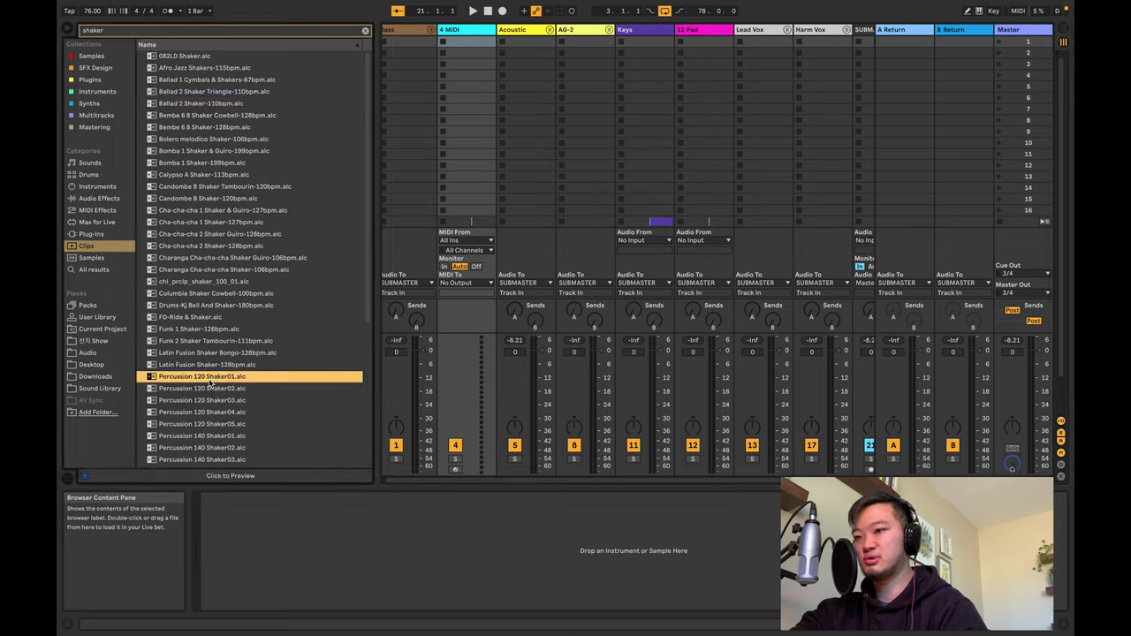
click(210, 477)
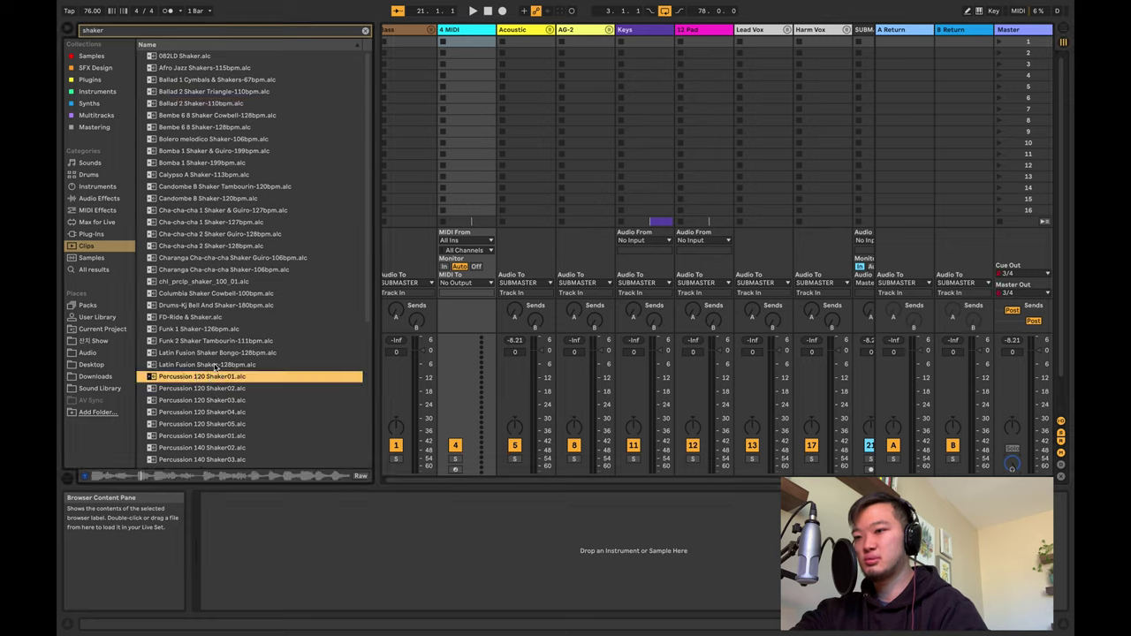
click(202, 307)
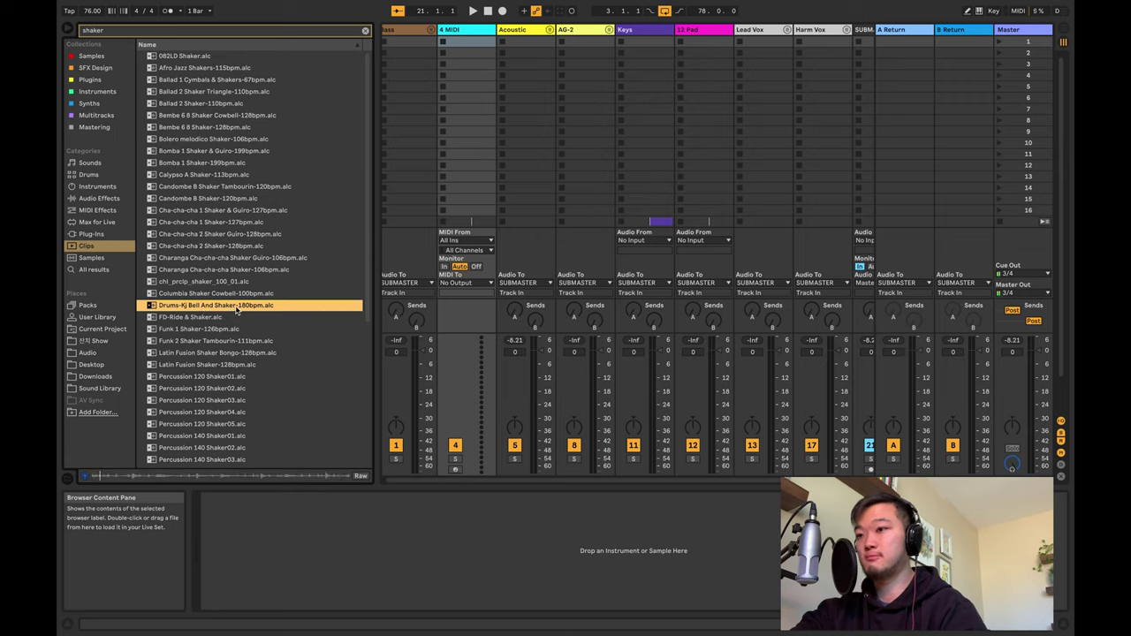
scroll(236, 310, down, 2)
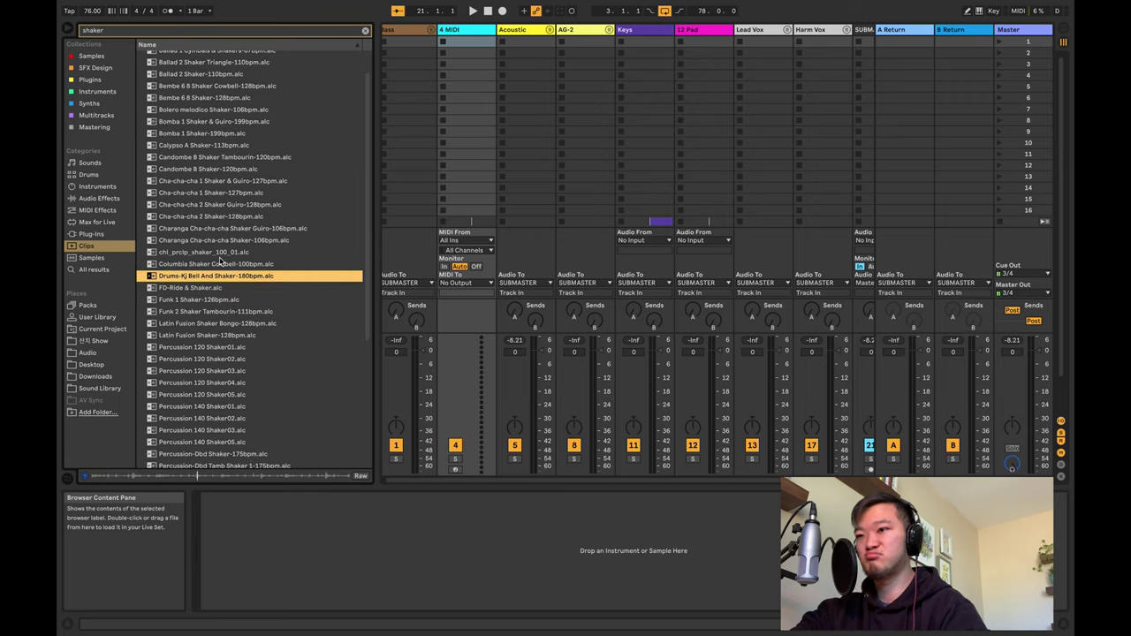
click(216, 254)
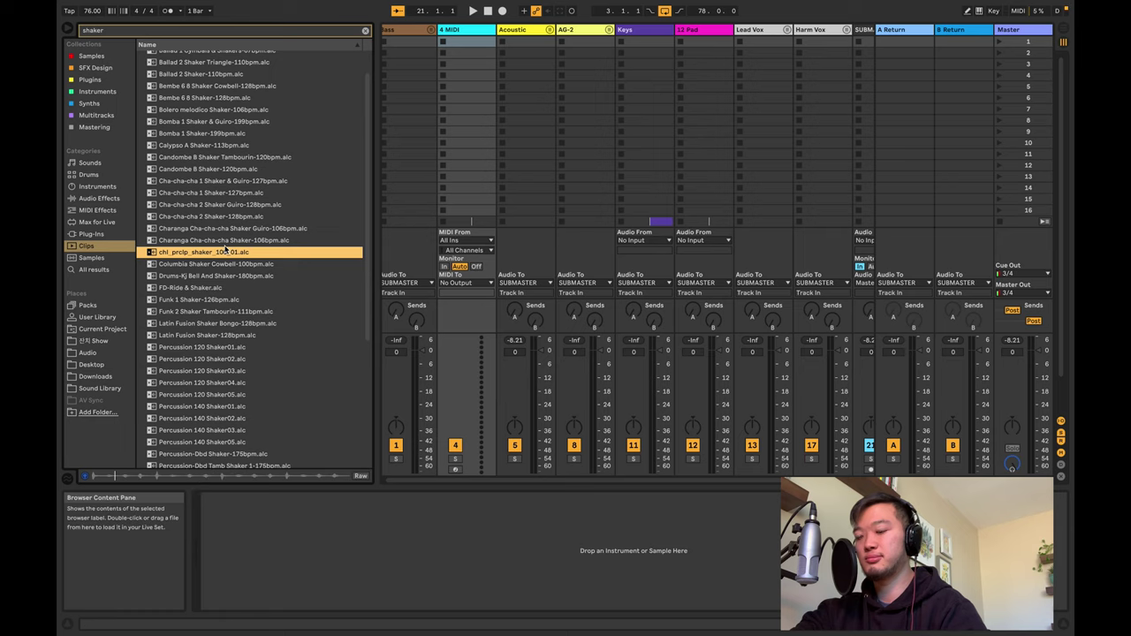
scroll(208, 371, down, 3)
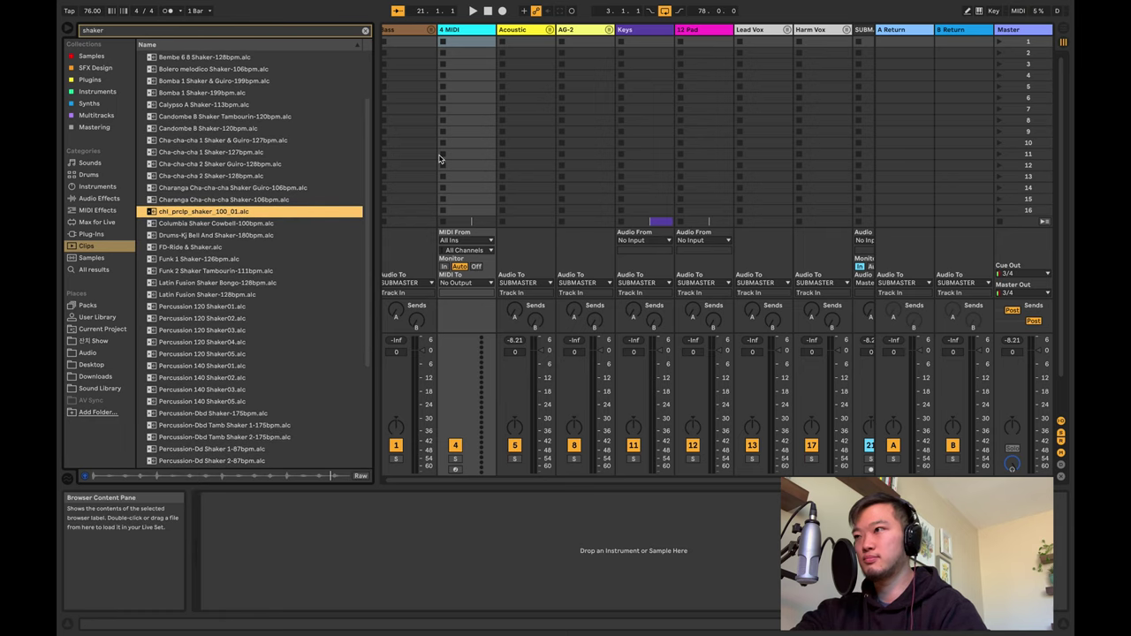
scroll(523, 126, left, 1)
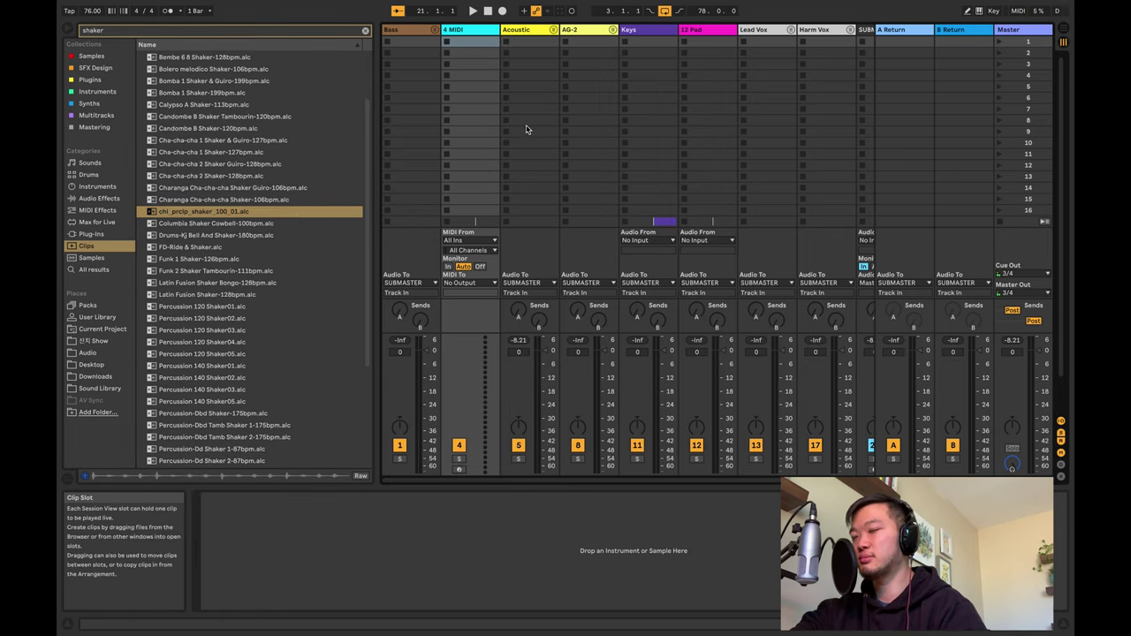
- Load the chl_prclp_shaker_100_01 clip onto a new track and launch it along with the song
double_click(153, 212)
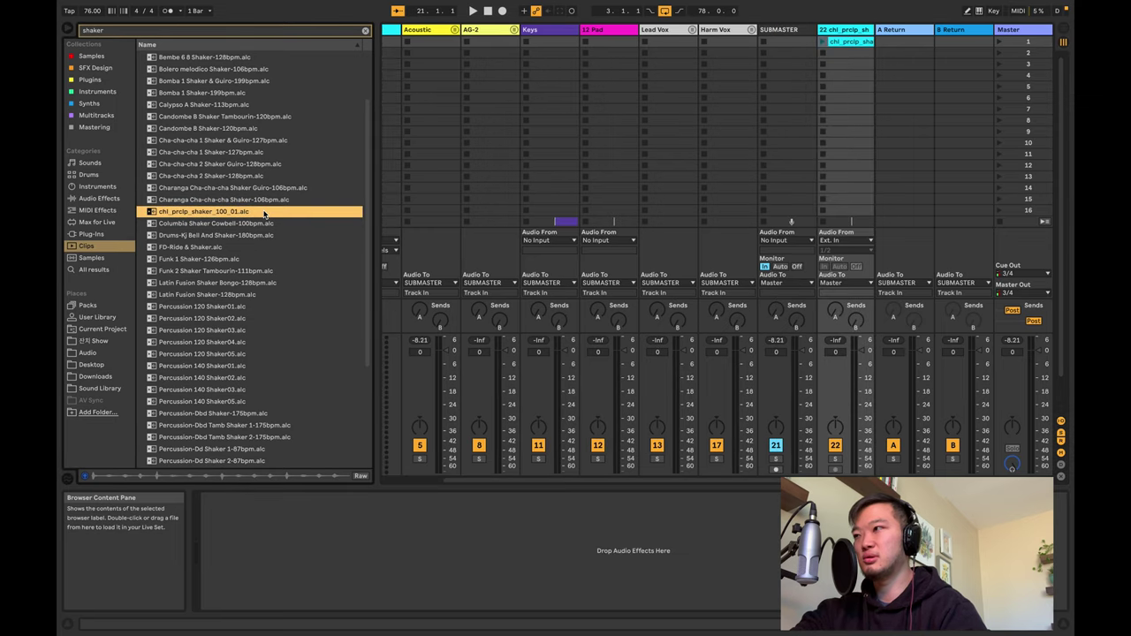
click(821, 43)
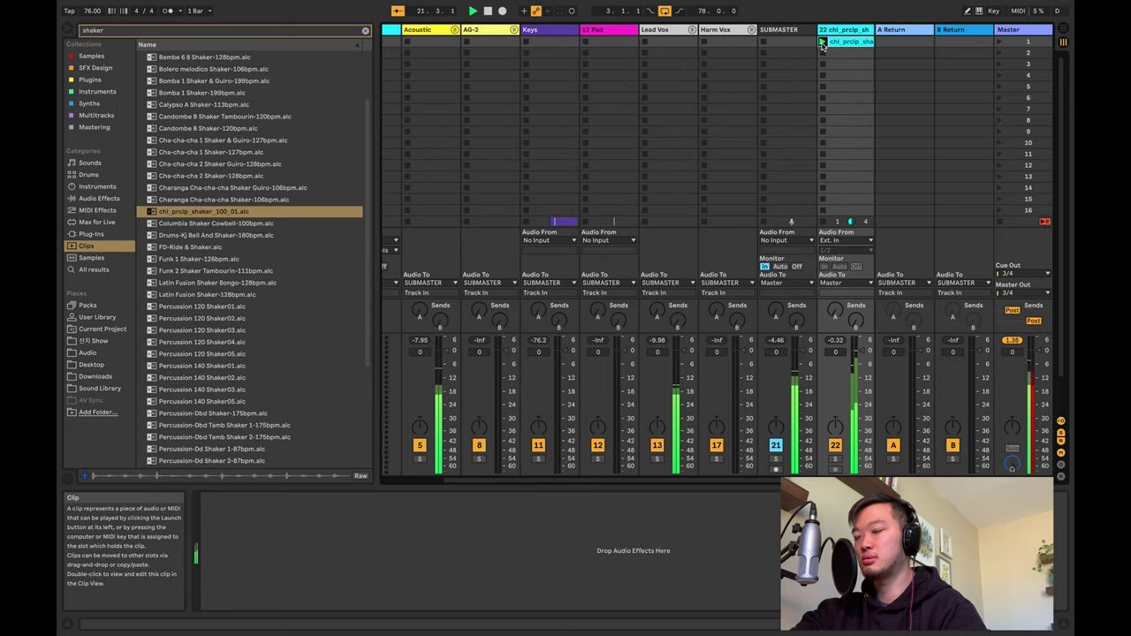
- Delete the empty MIDI track between the Bass and Acoustic groups
scroll(510, 82, left, 2)
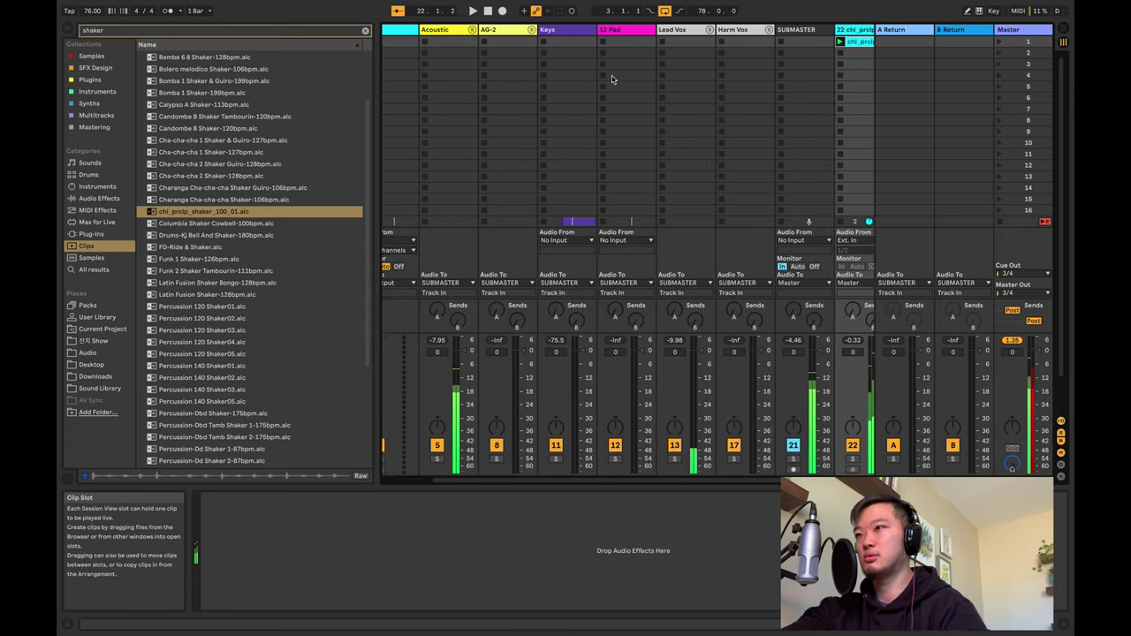
click(477, 31)
key(Delete)
scroll(538, 57, right, 1)
scroll(537, 55, right, 1)
- Search the clip library for "tamb" and audition the GF-Tambo Hit and SP-Stereo Tamb clips
click(215, 33)
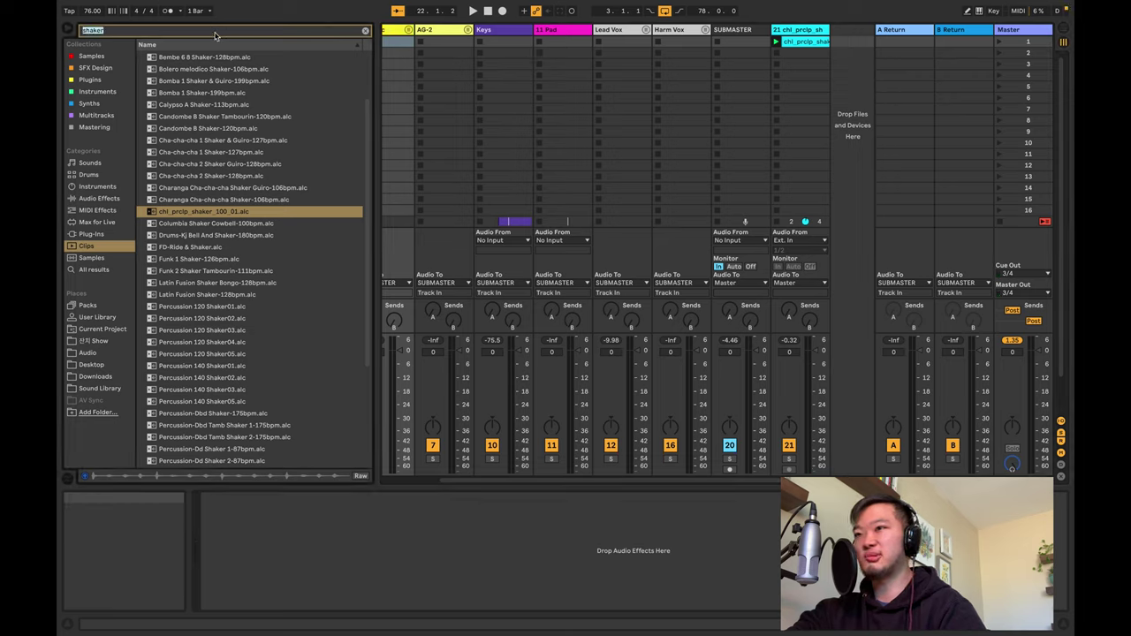
text(tamb)
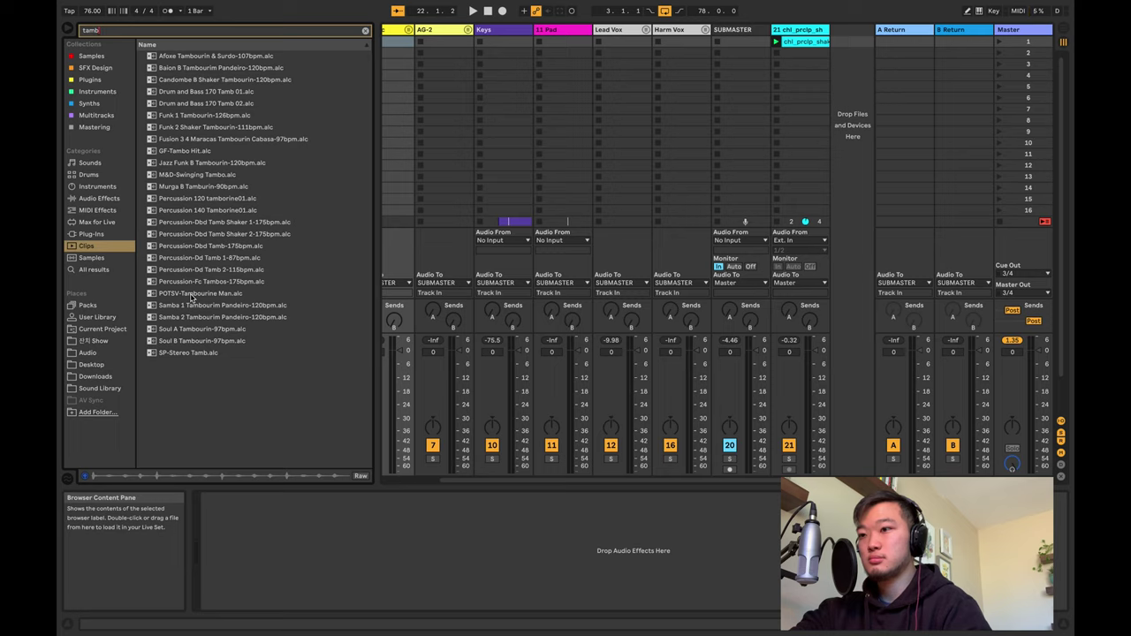
click(180, 152)
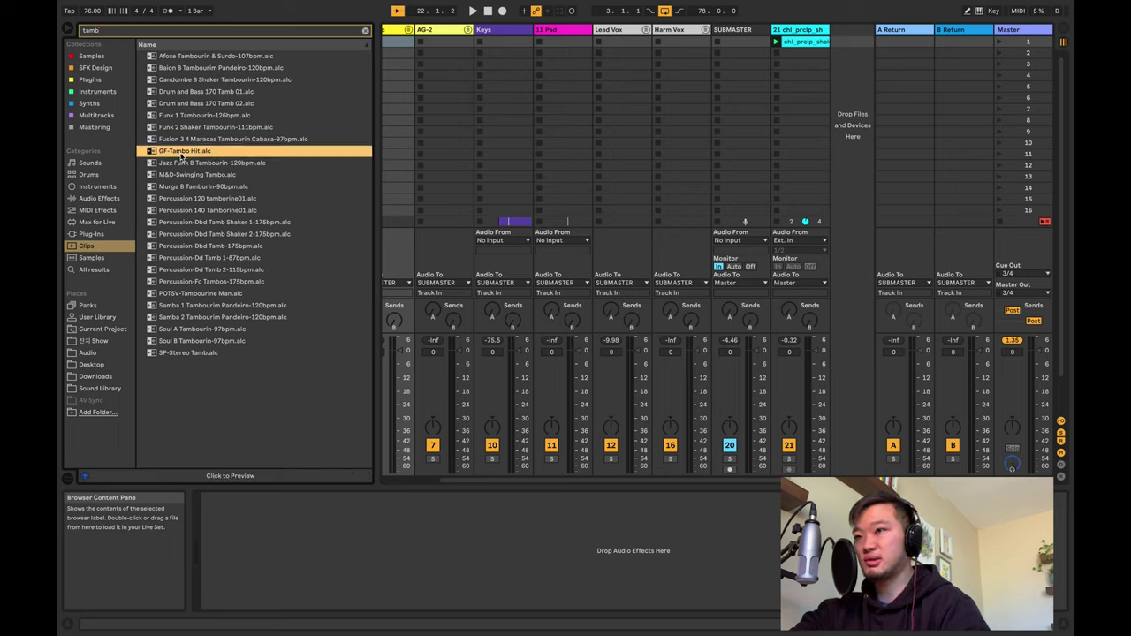
click(213, 477)
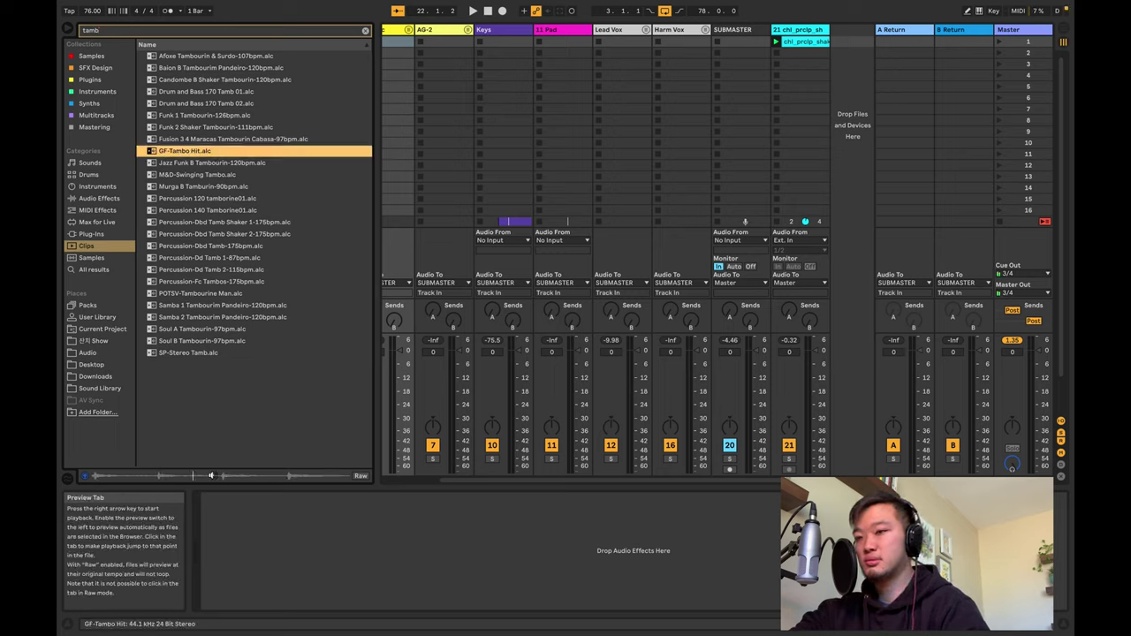
click(179, 354)
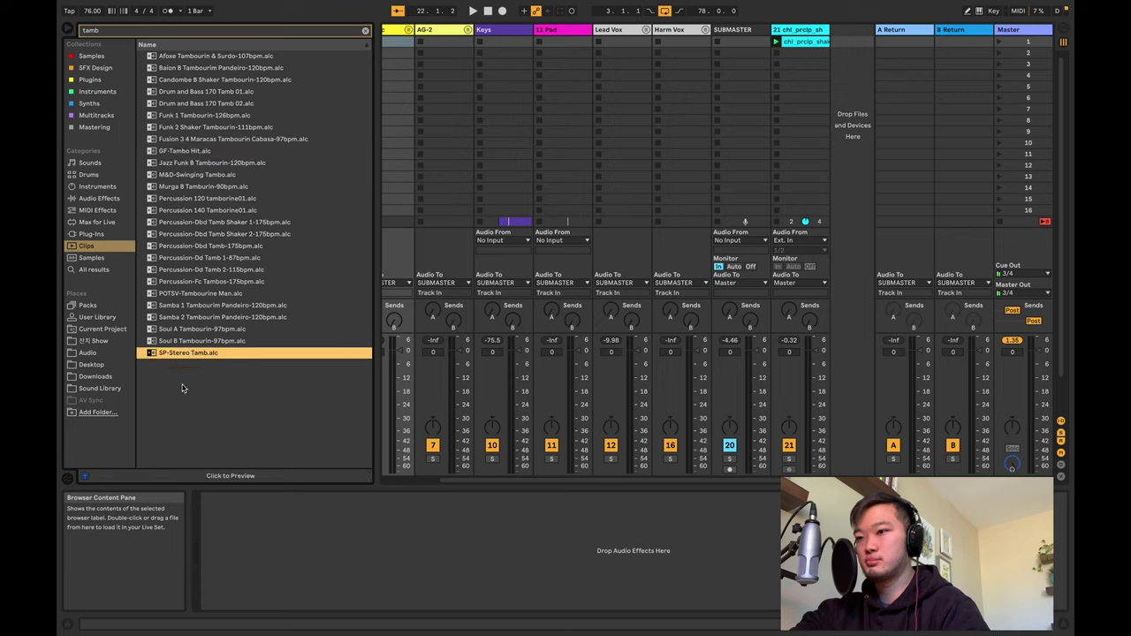
click(203, 476)
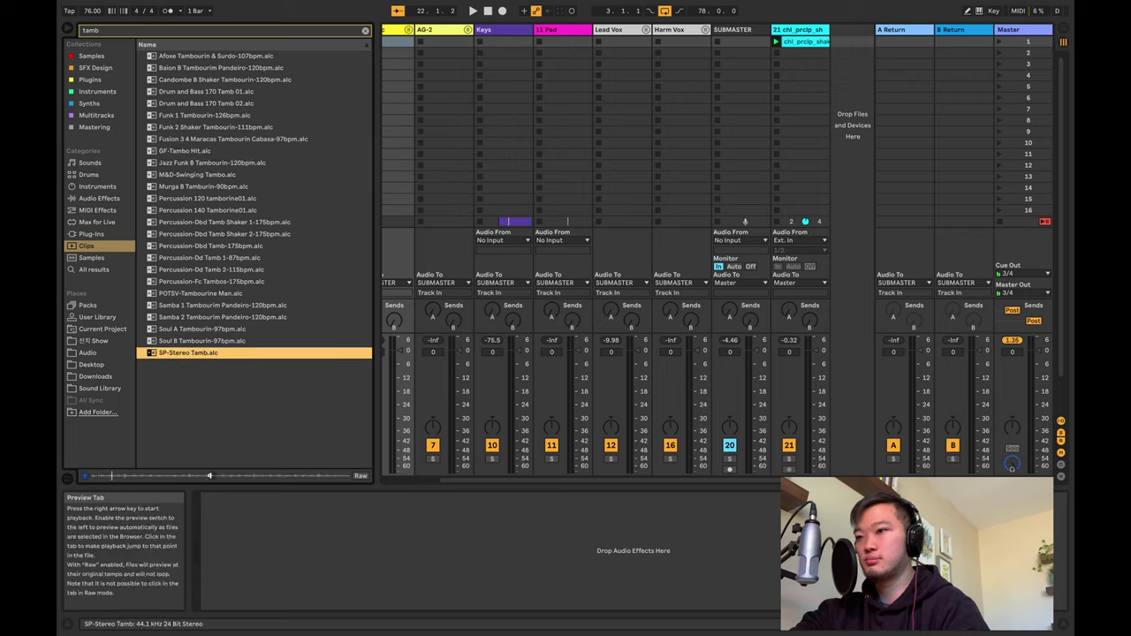
- Switch the "tamb" search to samples and audition Fc_175_Tambos2, DD_Tamb_115_Lp11, DD_Tamb_87_Lp4 and DBD_TAMB_SHK_175BPM_LP1
click(91, 258)
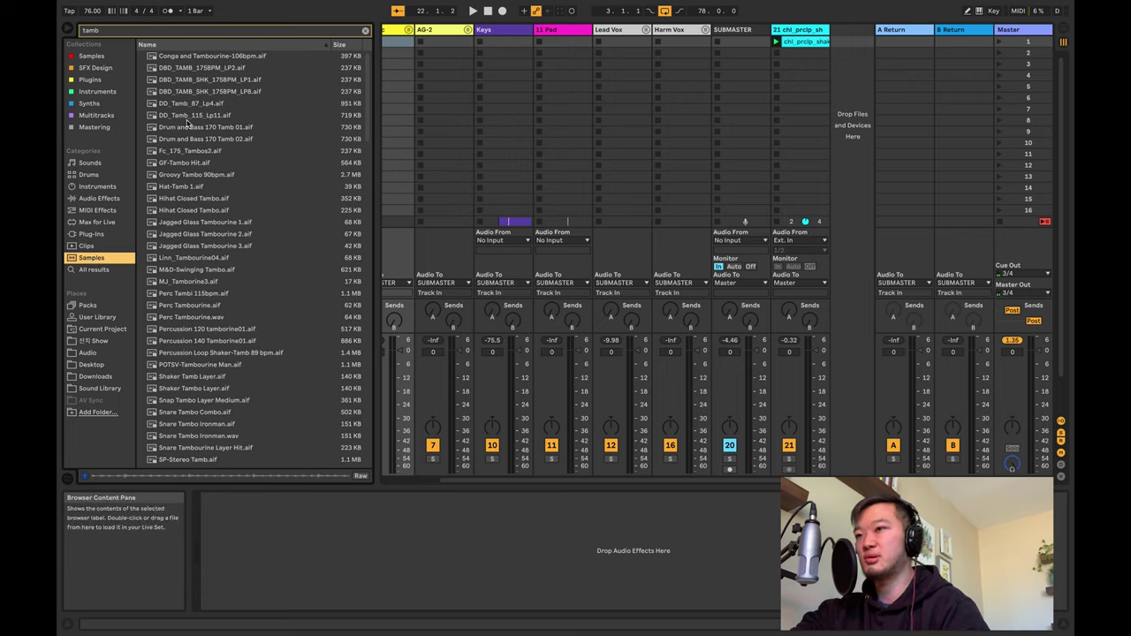
click(190, 151)
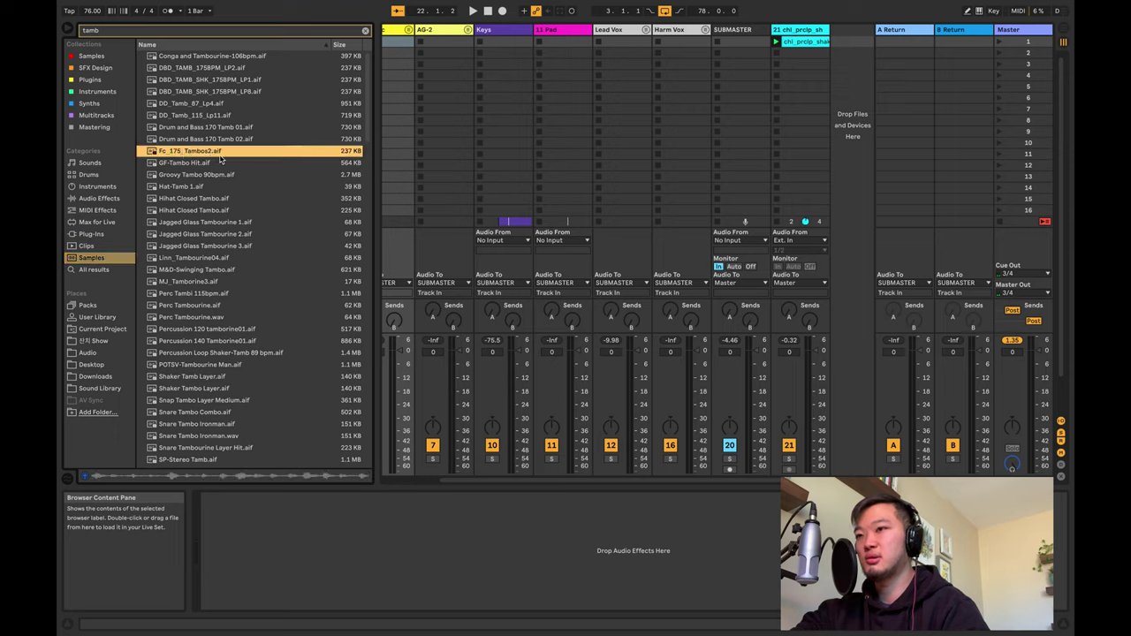
click(182, 116)
click(182, 105)
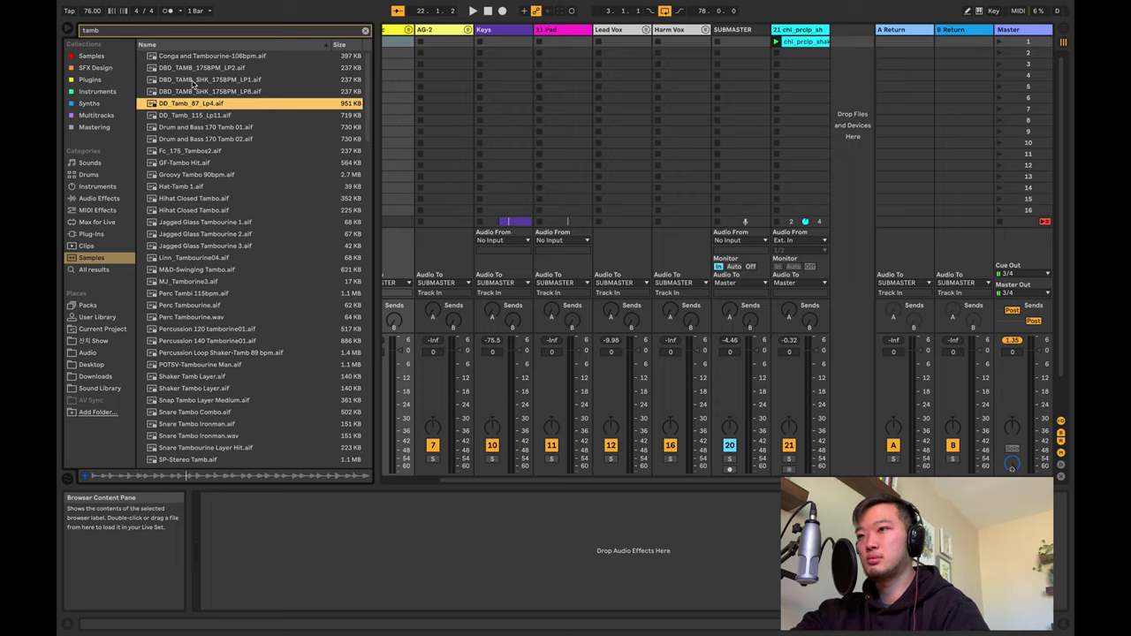
click(193, 80)
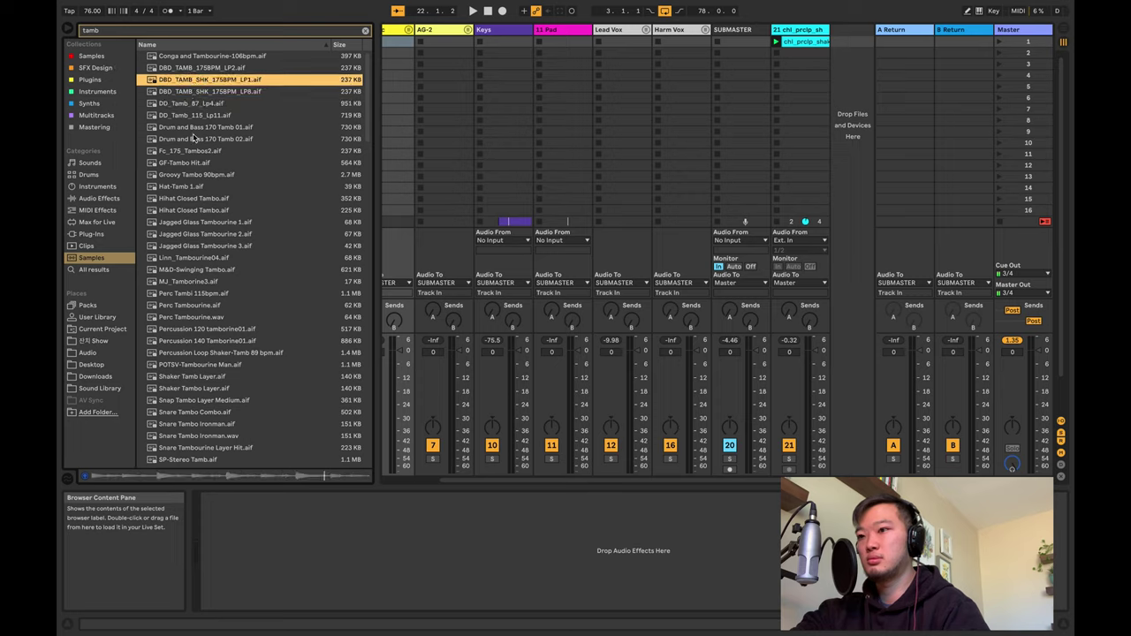
- Audition the tambourine one-shots, including Perc Tambourine, Shaker Tamb Layer and Snare Tambo Combo
click(172, 318)
click(175, 306)
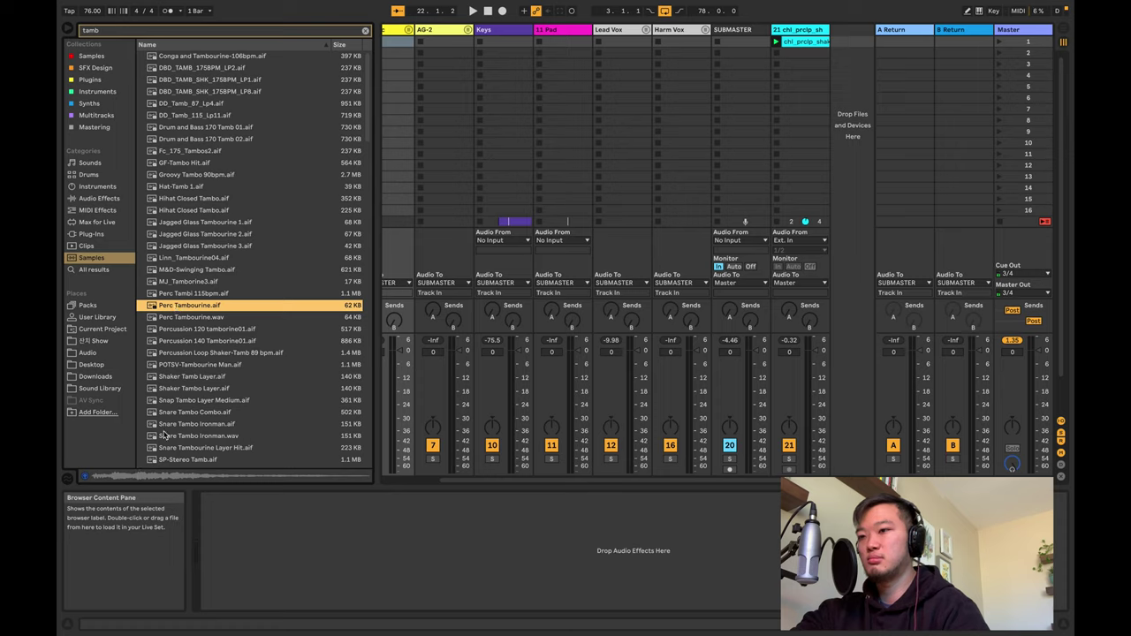
click(175, 377)
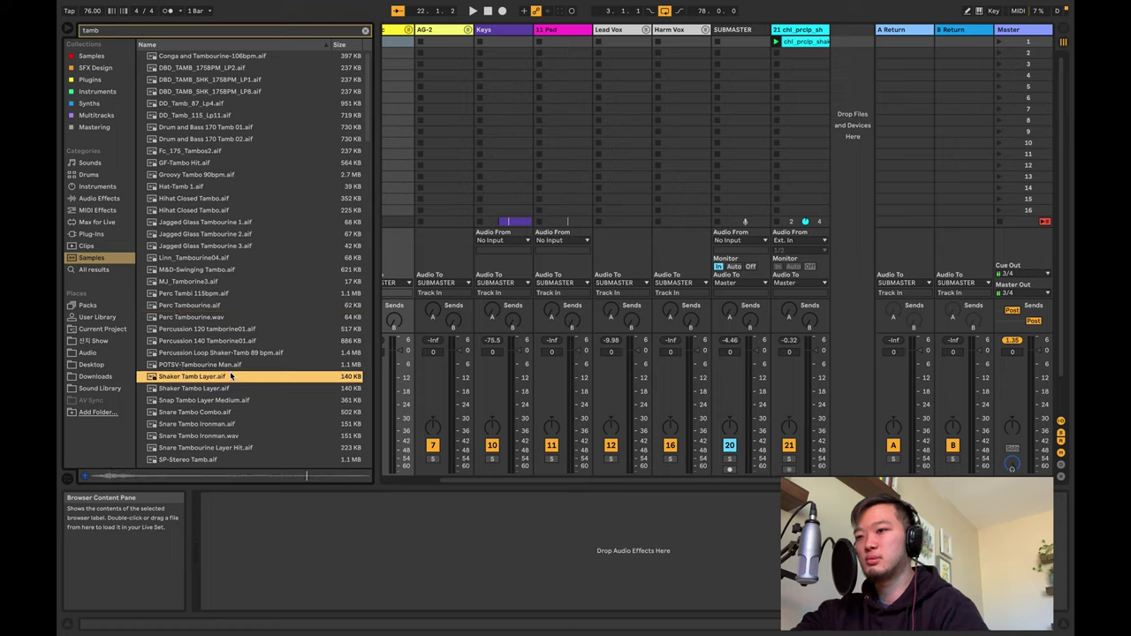
click(186, 392)
scroll(188, 395, down, 3)
click(188, 366)
click(202, 378)
scroll(202, 381, down, 3)
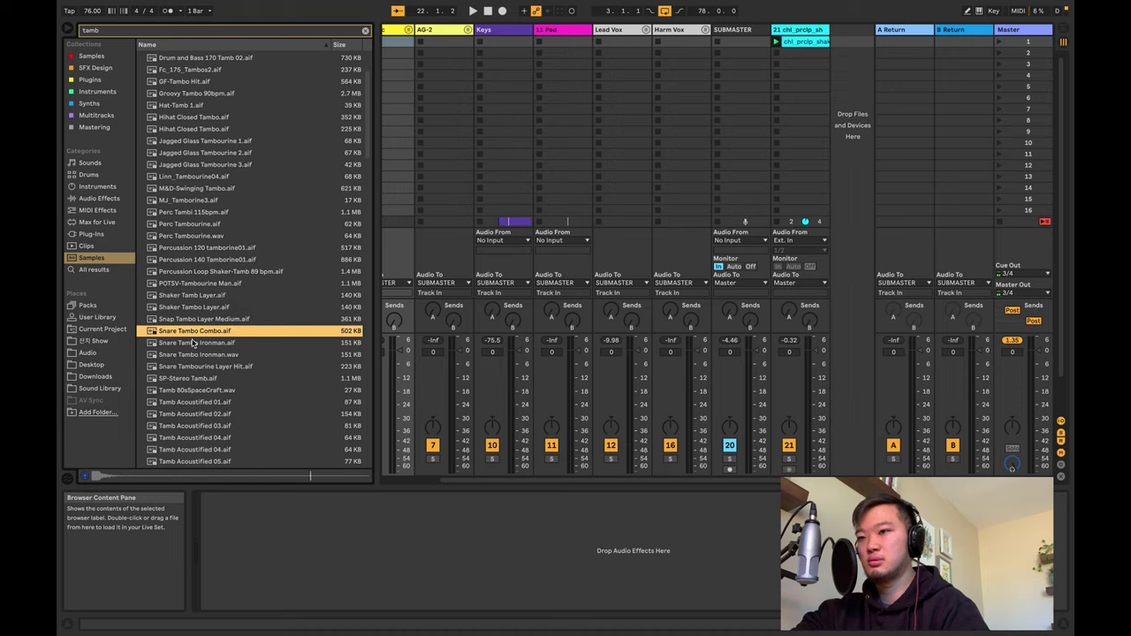
scroll(193, 349, down, 1)
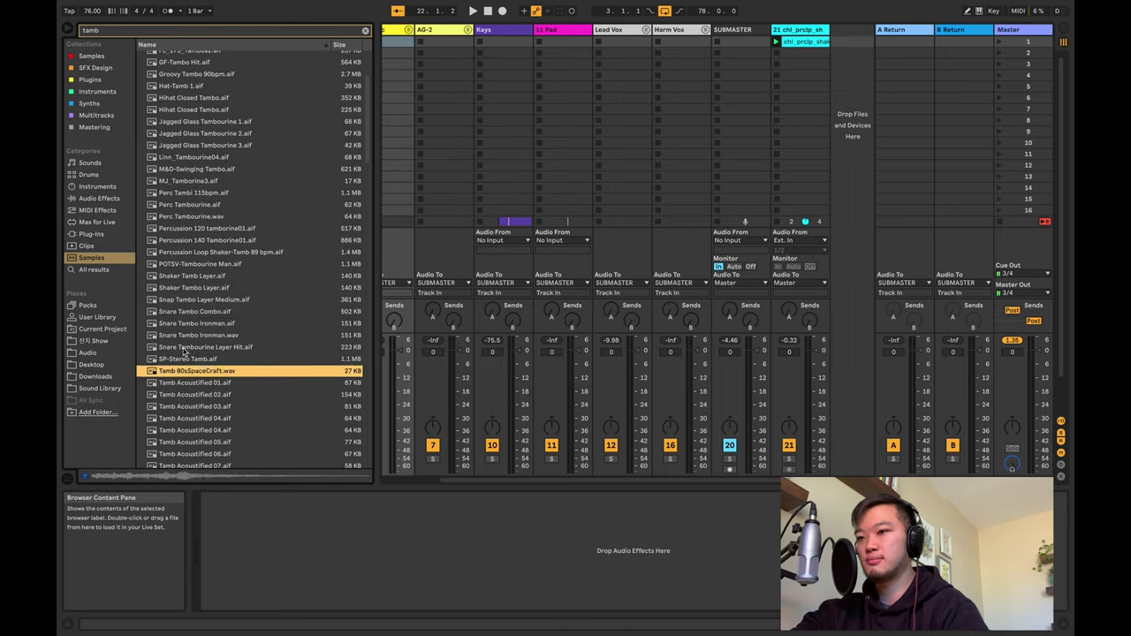
- Audition the Tamb Acoustified samples and load Tamb Acoustified 02.aif onto a new track beside the shaker
click(196, 373)
scroll(195, 373, down, 3)
click(191, 334)
scroll(192, 347, down, 5)
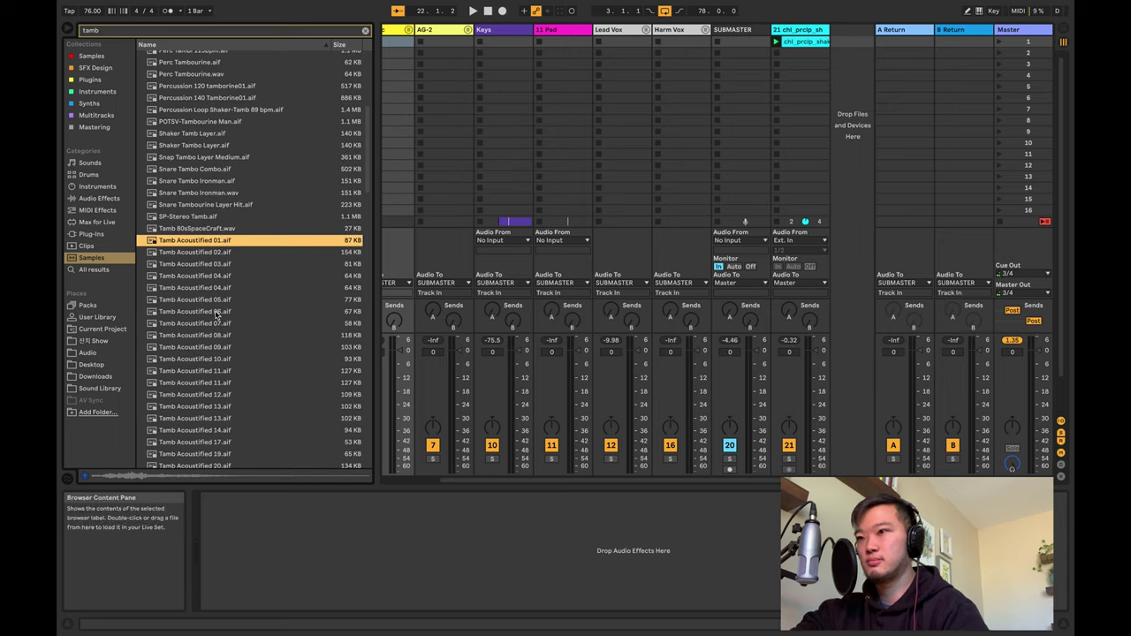
key(Down)
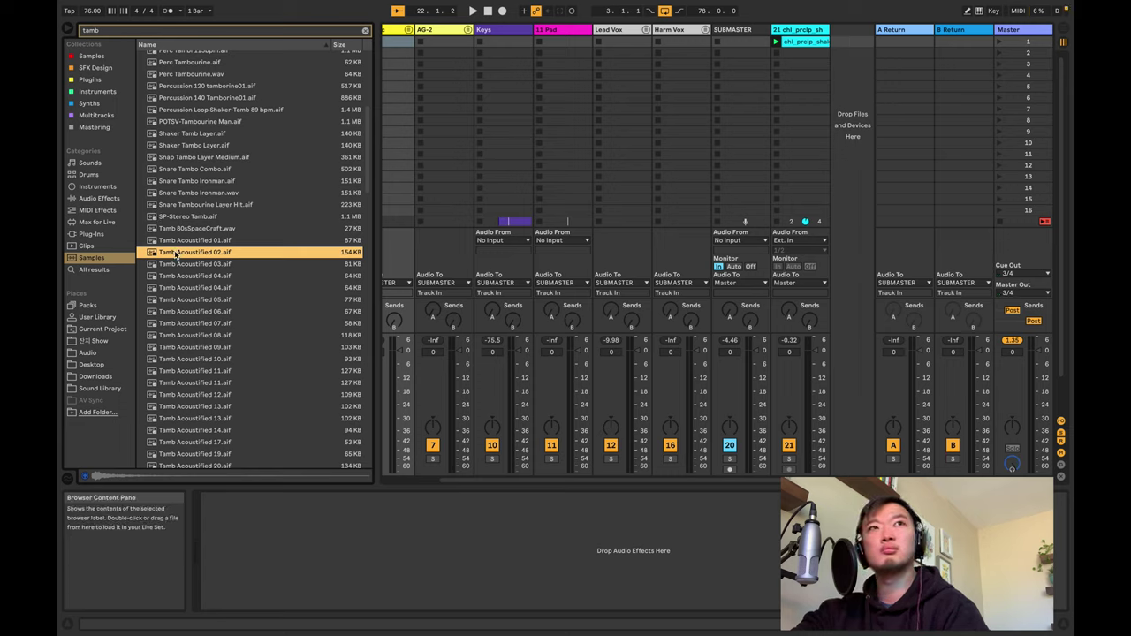
drag(175, 254, 813, 44)
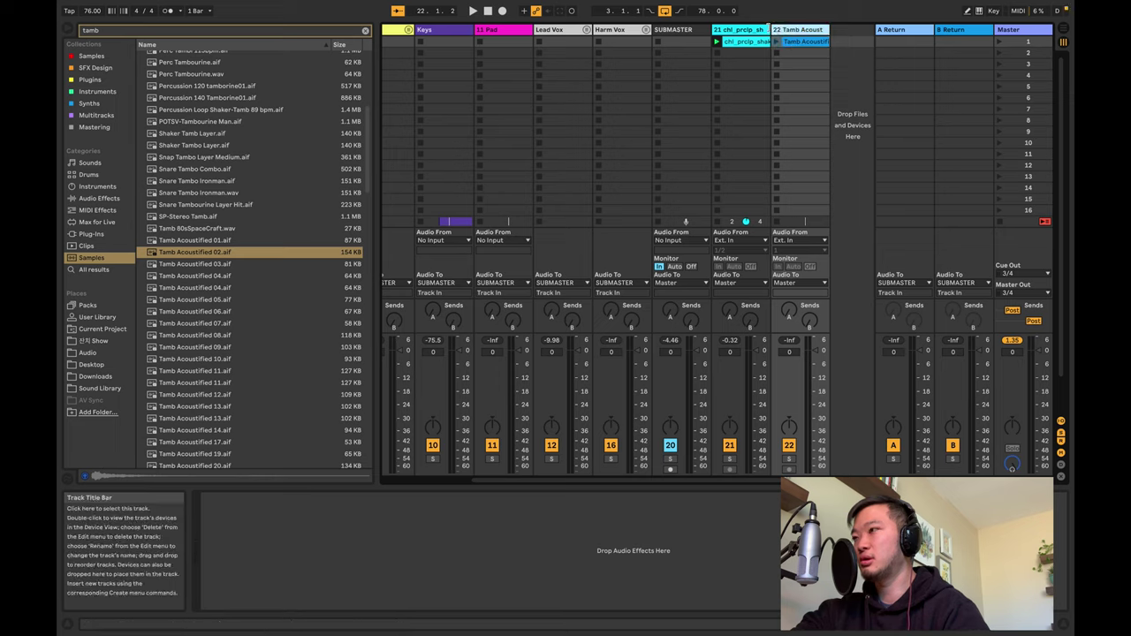
- Group the shaker and tambourine tracks and name the group "Percussion"
click(752, 30)
key(super+g)
key(super+r)
text(Percussion)
key(Return)
- Color the Percussion group red and assign that color to its grouped tracks and clips
right_click(748, 31)
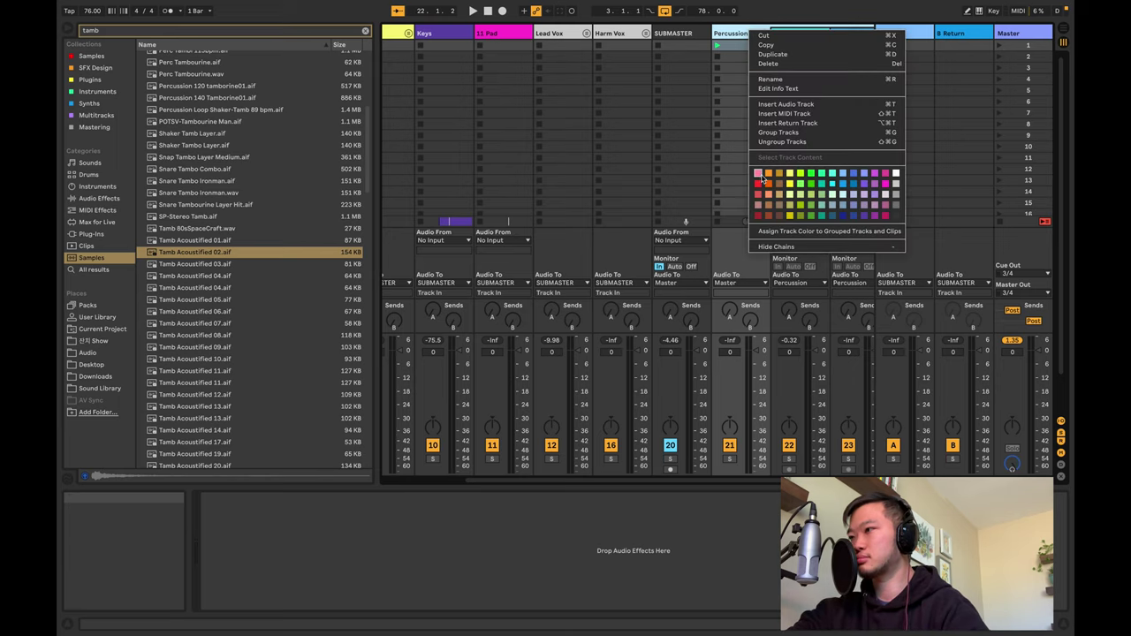
click(758, 177)
right_click(734, 31)
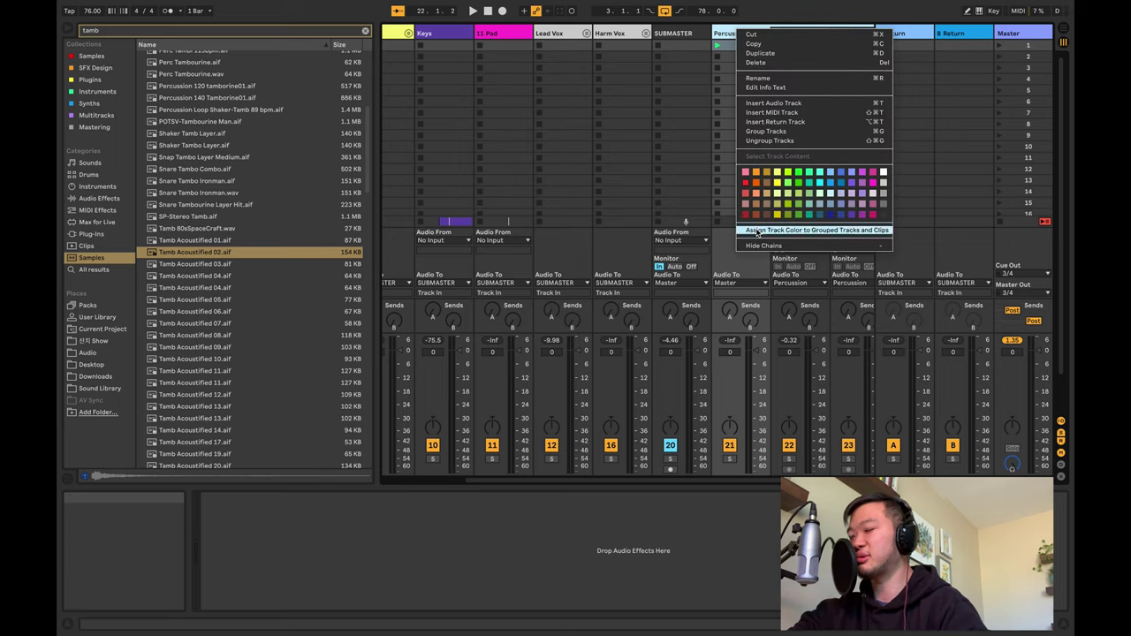
click(751, 175)
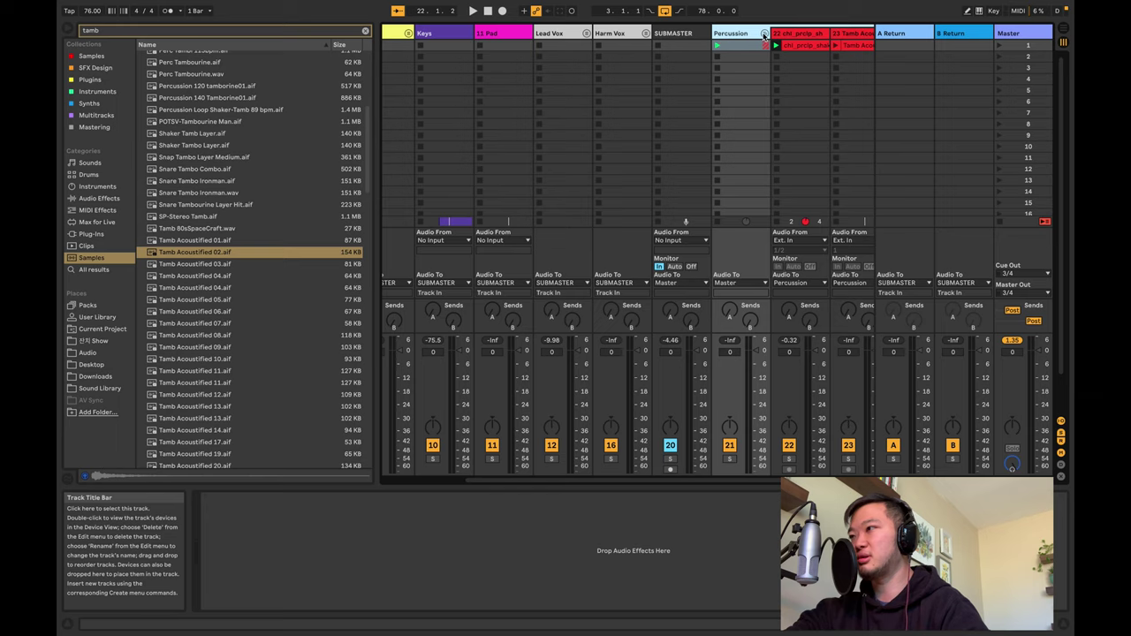
- Fold the Percussion group and move it ahead of the Bass group
click(764, 33)
scroll(634, 42, left, 2)
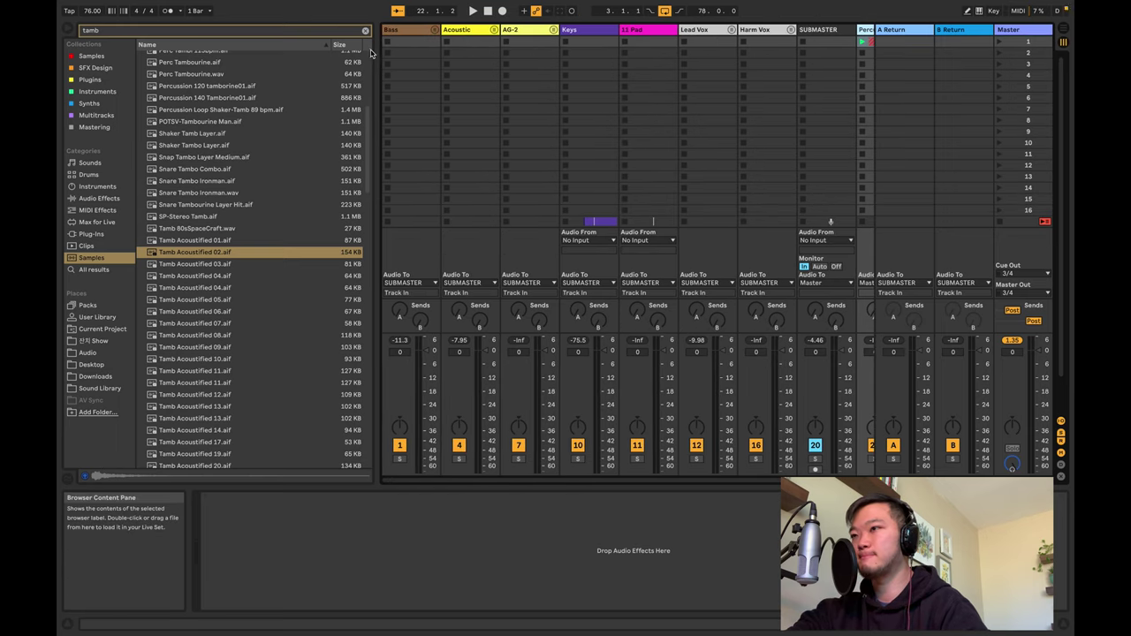
drag(377, 54, 327, 71)
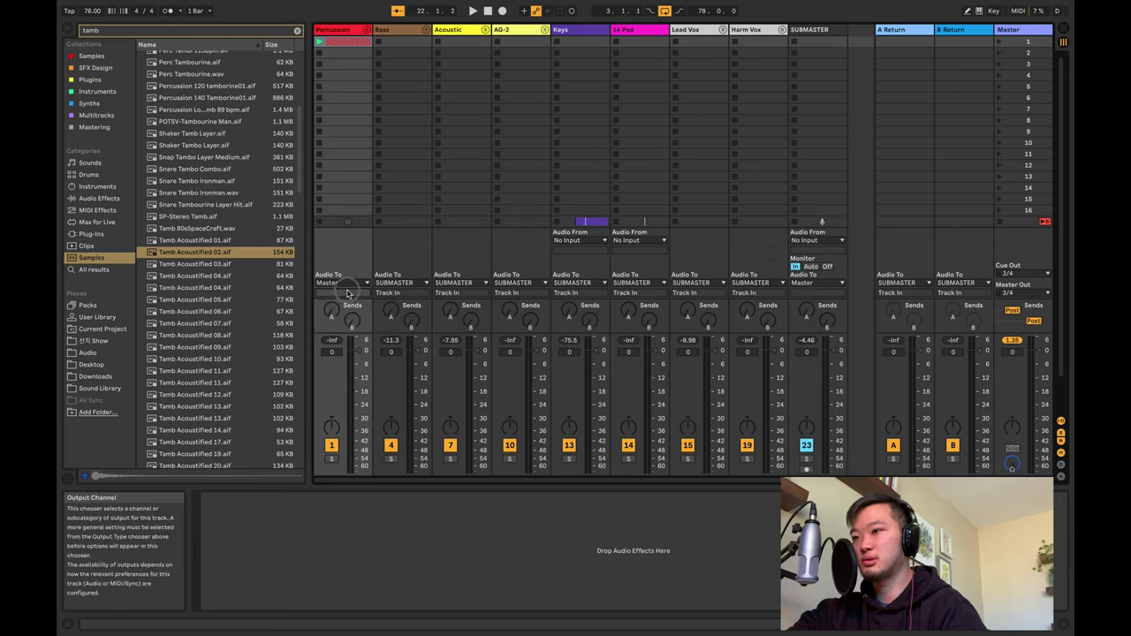
- Route the Percussion group's audio output to SUBMASTER and unfold the group
click(342, 283)
click(336, 474)
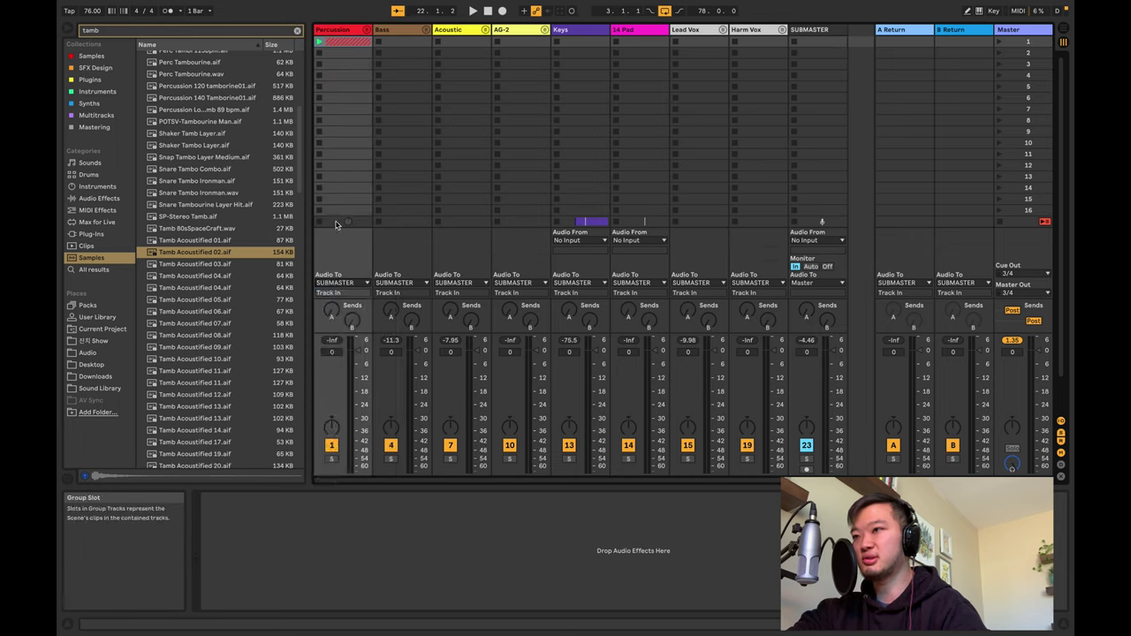
click(366, 30)
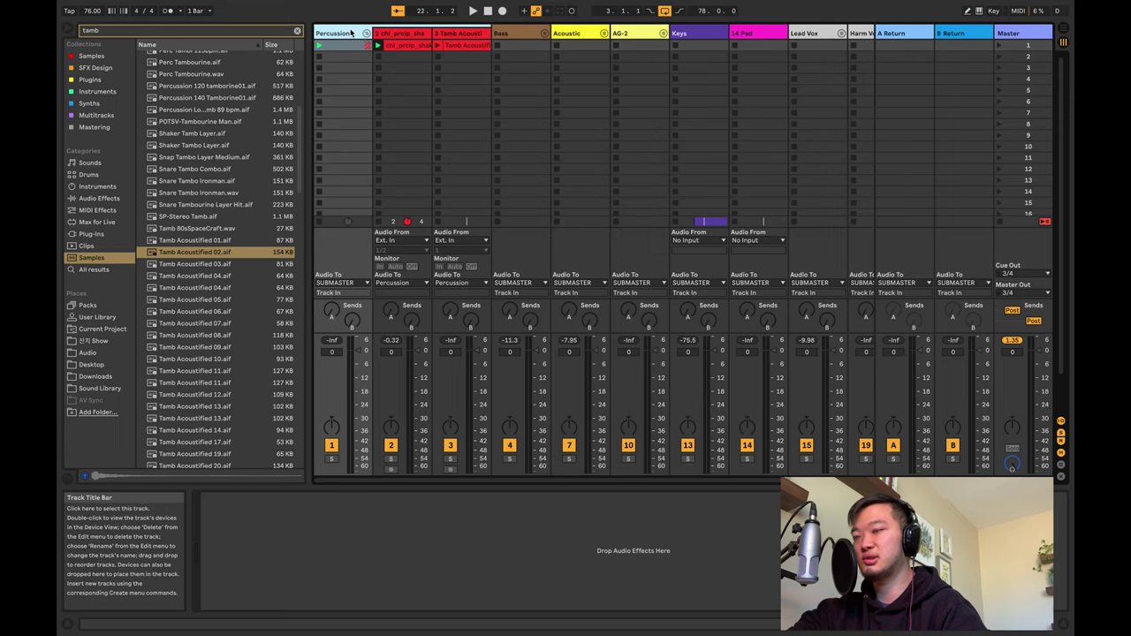
- Select the whole arrangement from bar 3 and review the launch quantization options, keeping 1 Bar
click(391, 45)
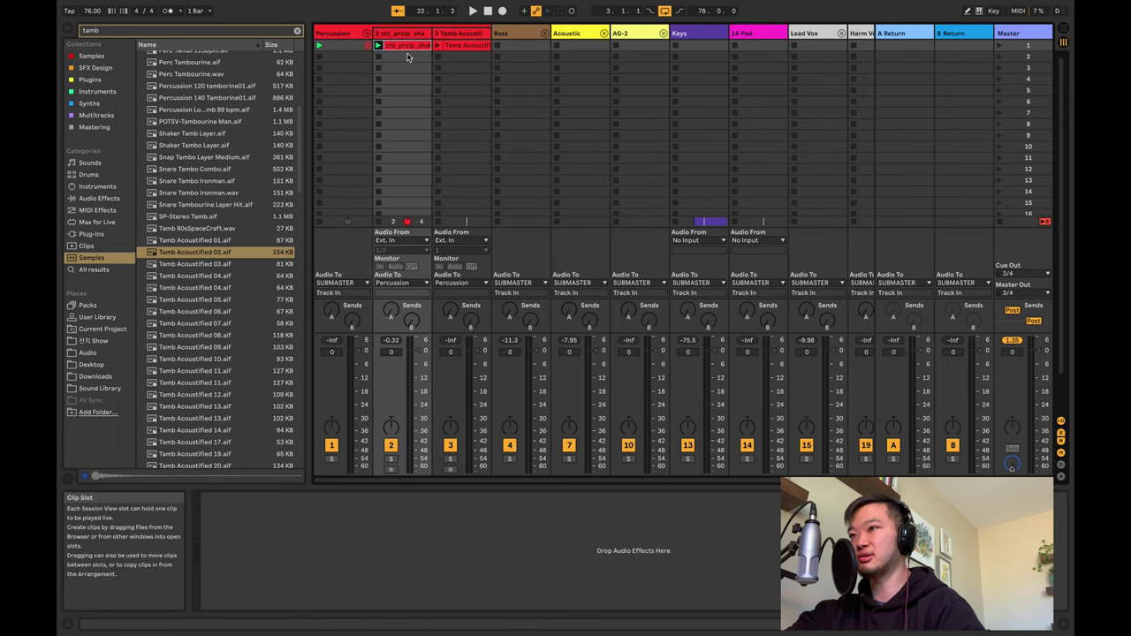
key(Tab)
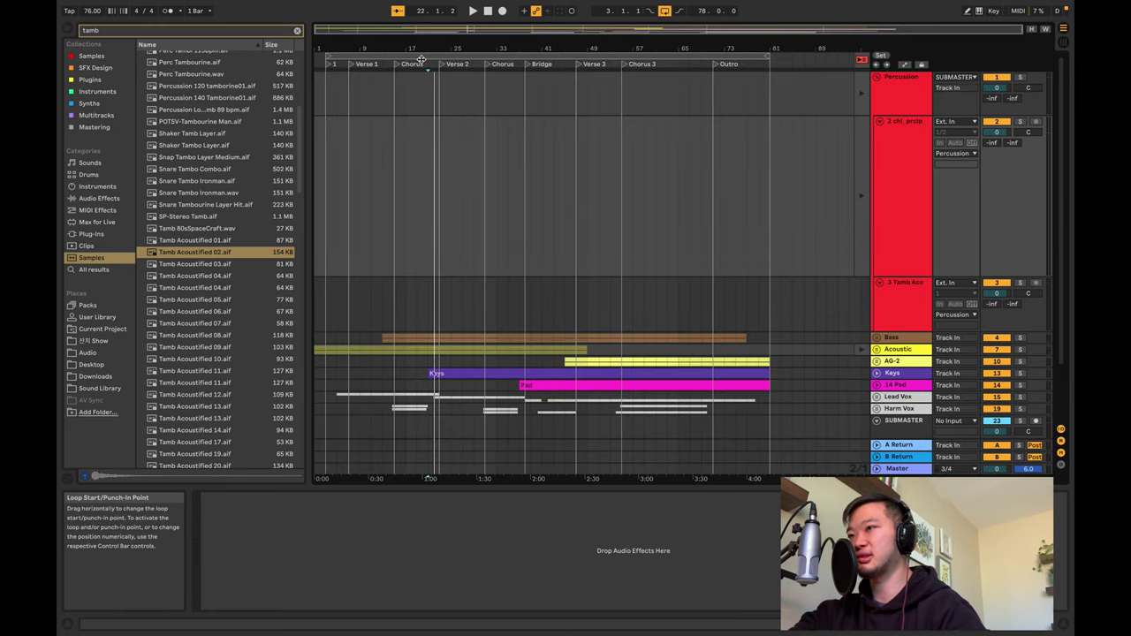
key(ctrl+a)
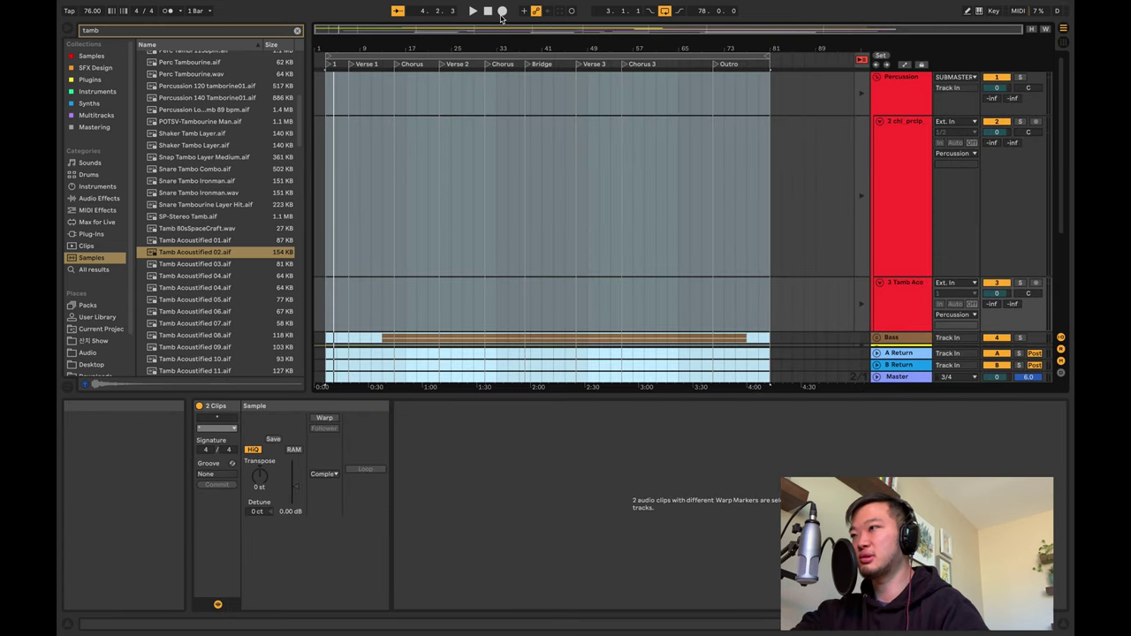
click(191, 12)
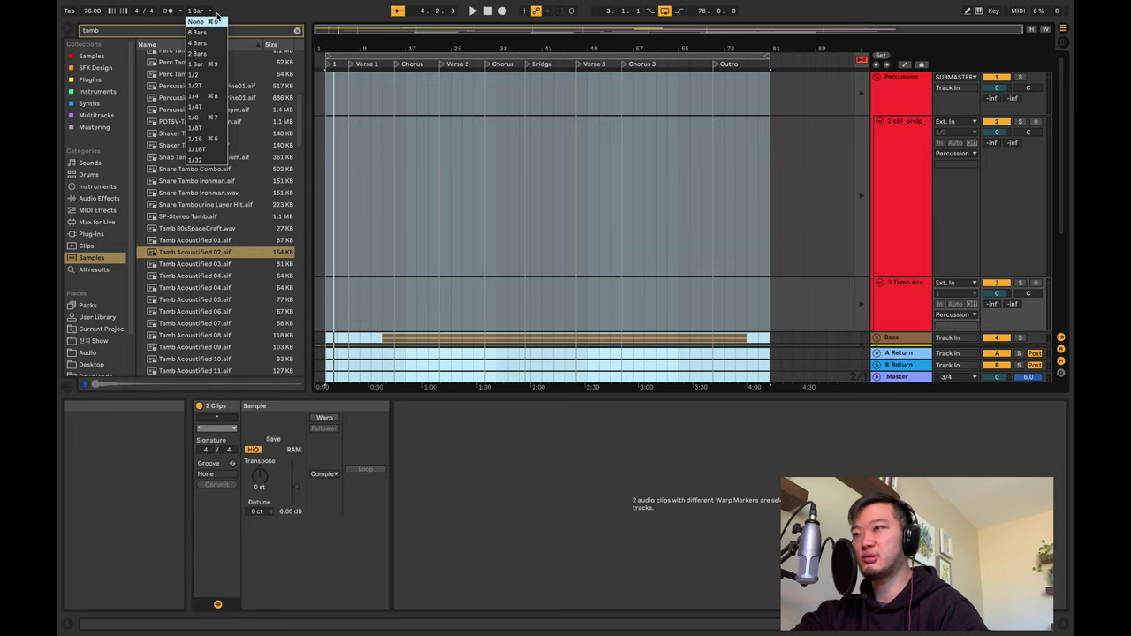
click(188, 13)
click(188, 13)
click(192, 26)
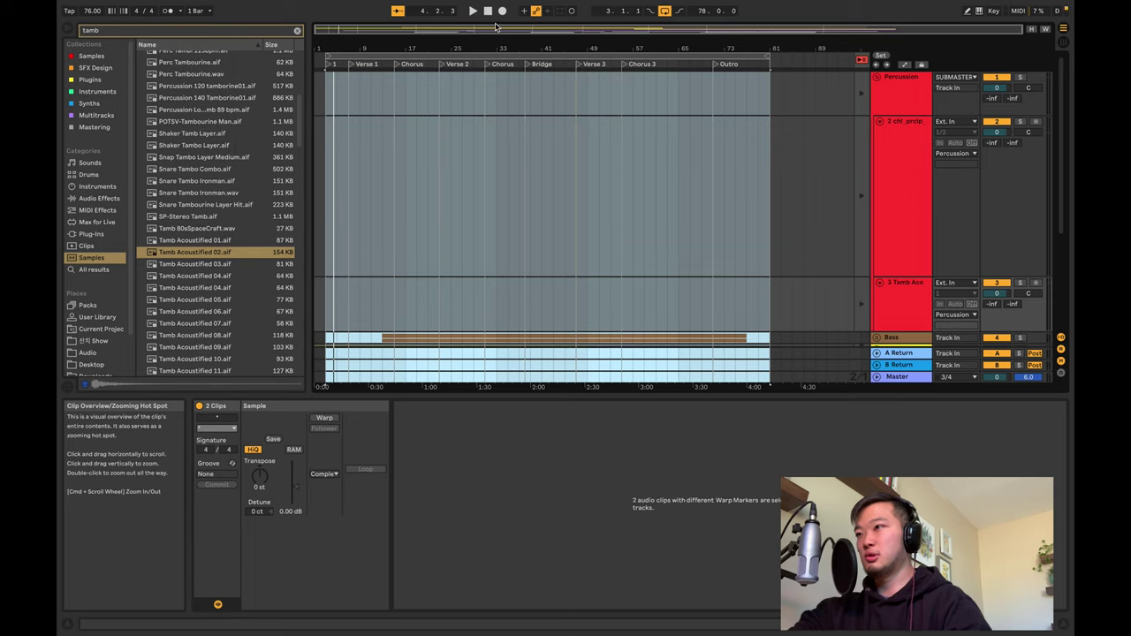
- Record the playing shaker clip and launched Tamb Acoustified hits into the arrangement, then return playback to the arrangement
click(502, 13)
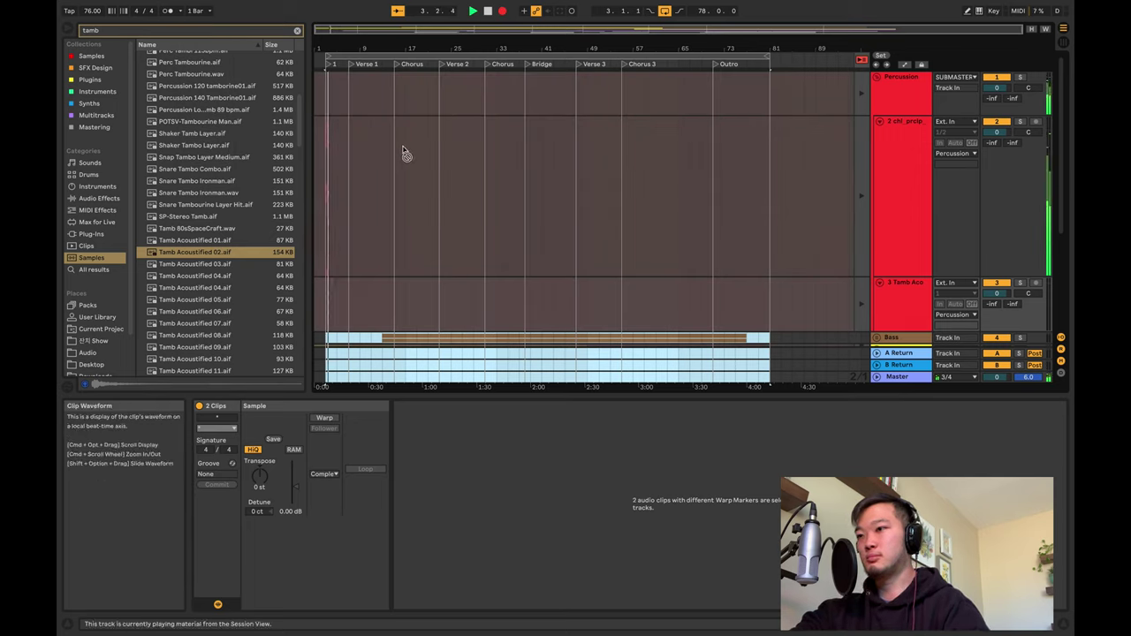
key(Tab)
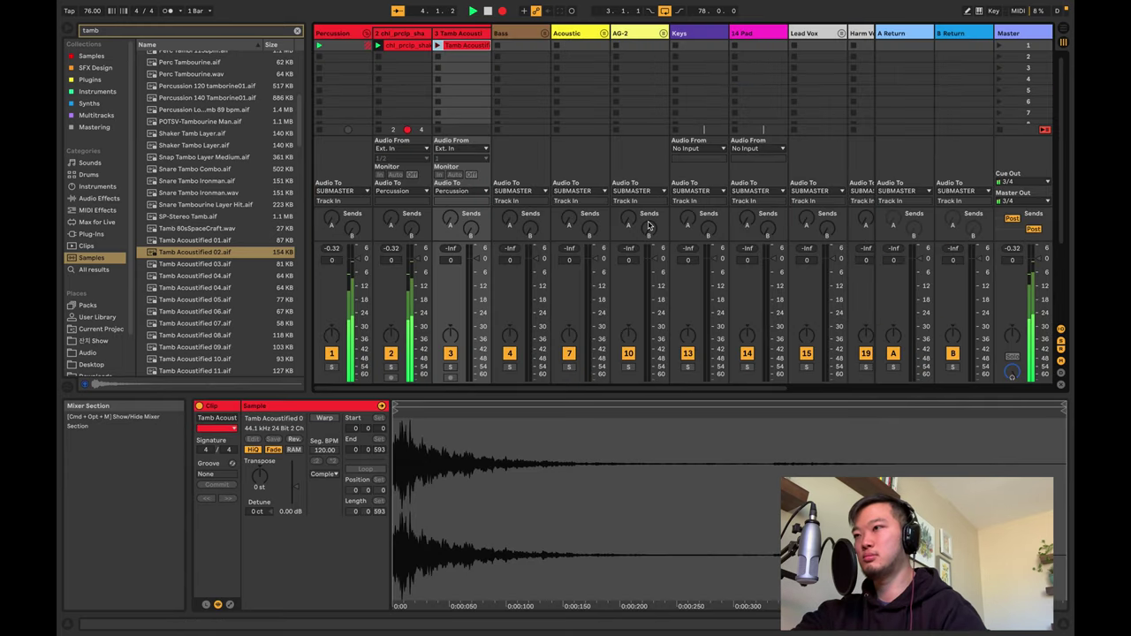
click(436, 45)
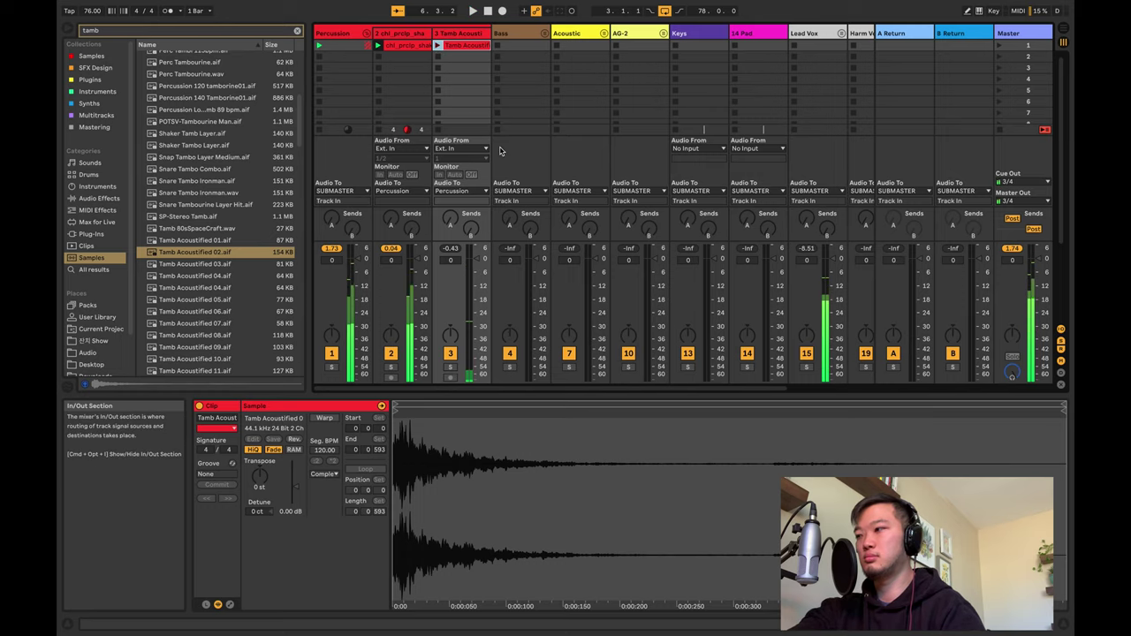
key(Tab)
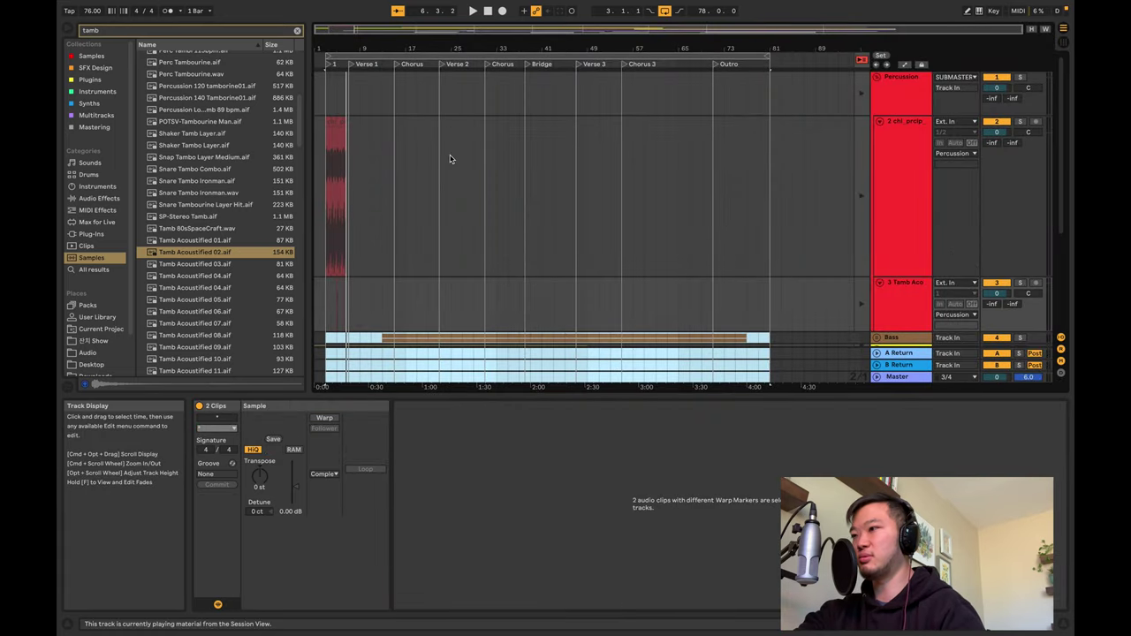
click(451, 159)
click(862, 59)
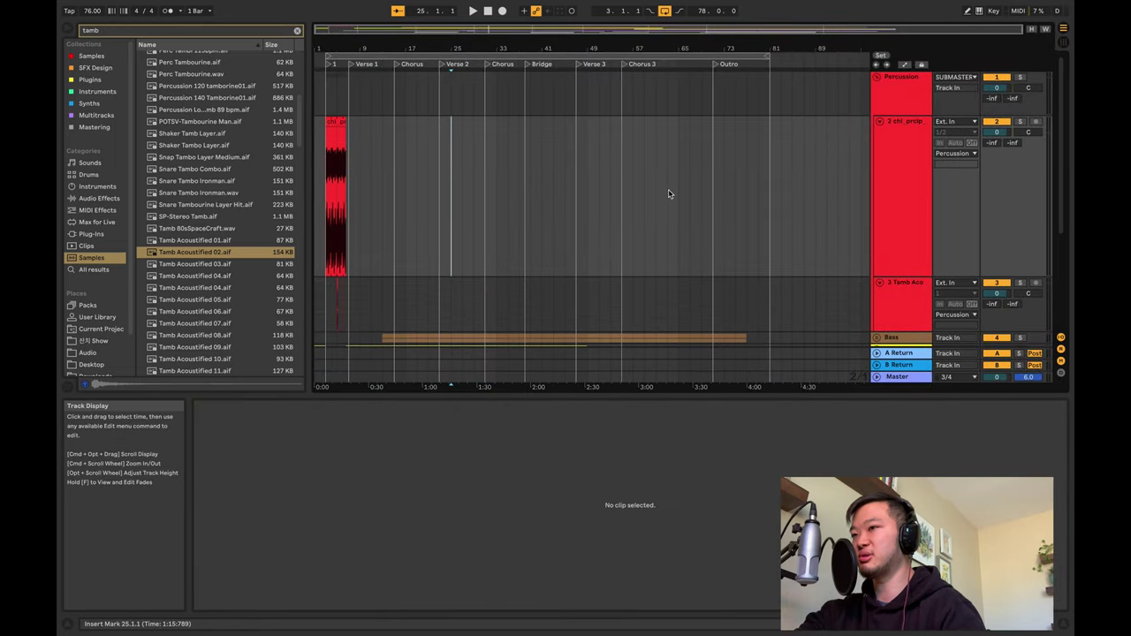
- Extend the recorded chl_prclp_shaker_100_01 clip from the start of the song to the Outro marker at bar 71
scroll(404, 209, up, 3)
scroll(403, 209, down, 6)
scroll(381, 210, up, 5)
scroll(380, 209, up, 2)
scroll(383, 209, left, 5)
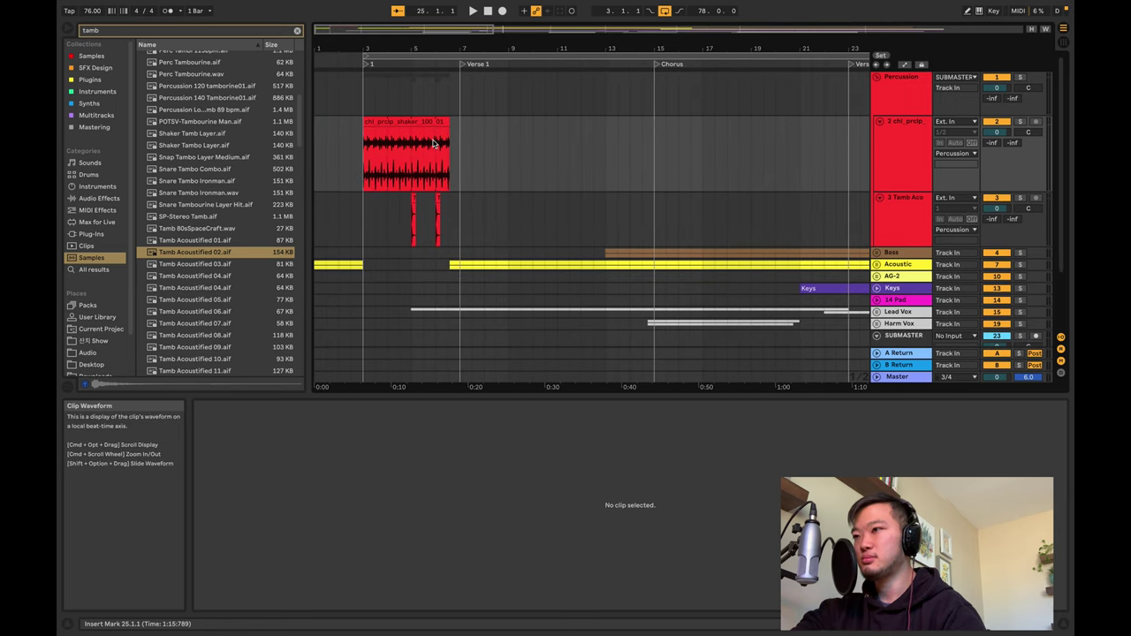
drag(448, 122, 647, 122)
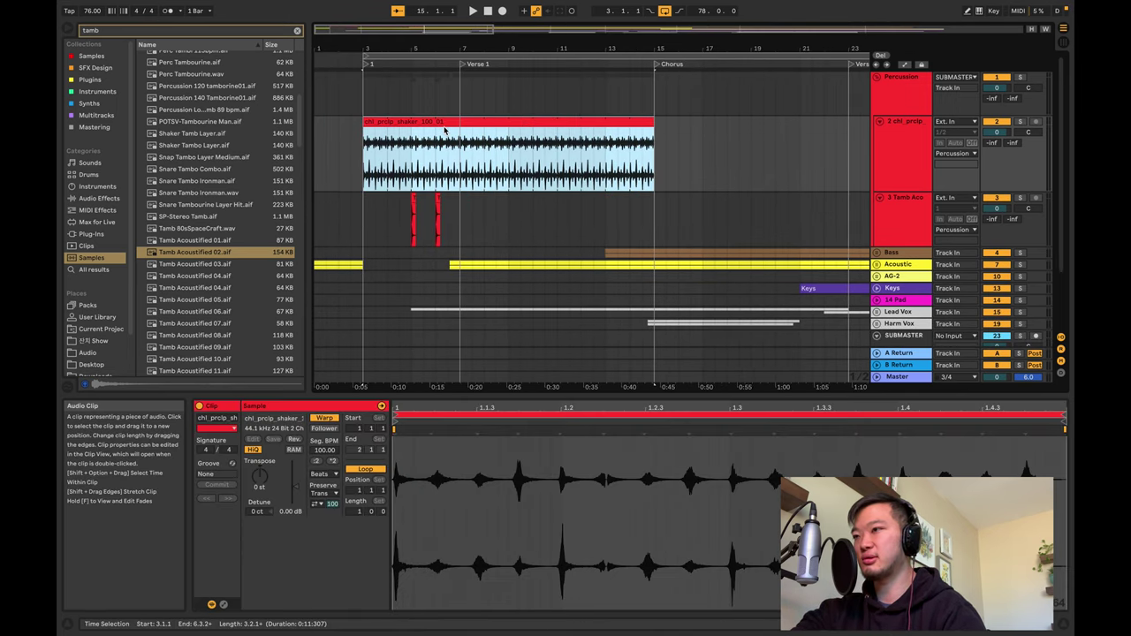
scroll(445, 131, down, 5)
drag(402, 121, 765, 119)
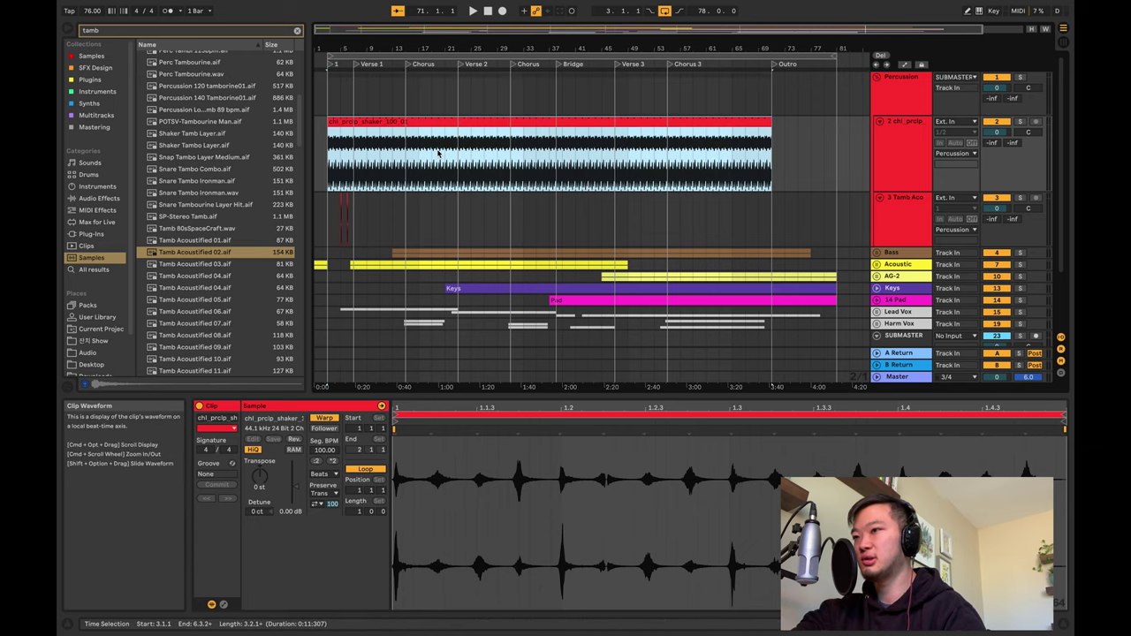
- Rename the shaker track "Shaker" and fold both the shaker and tambourine tracks
click(903, 160)
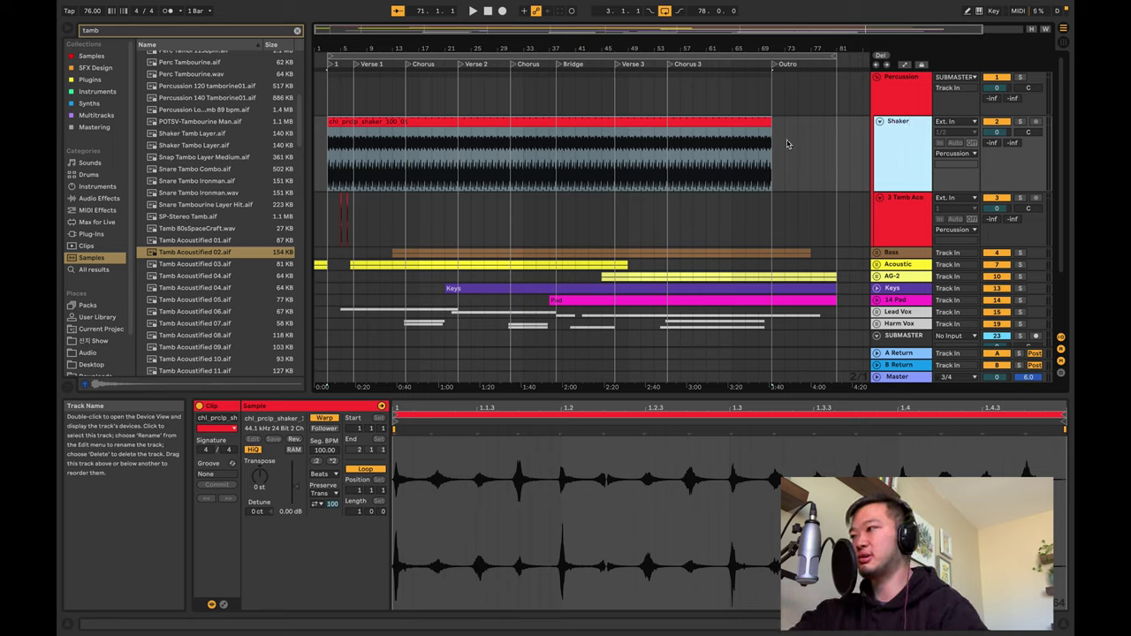
click(882, 227)
click(886, 182)
key(u)
click(901, 152)
key(u)
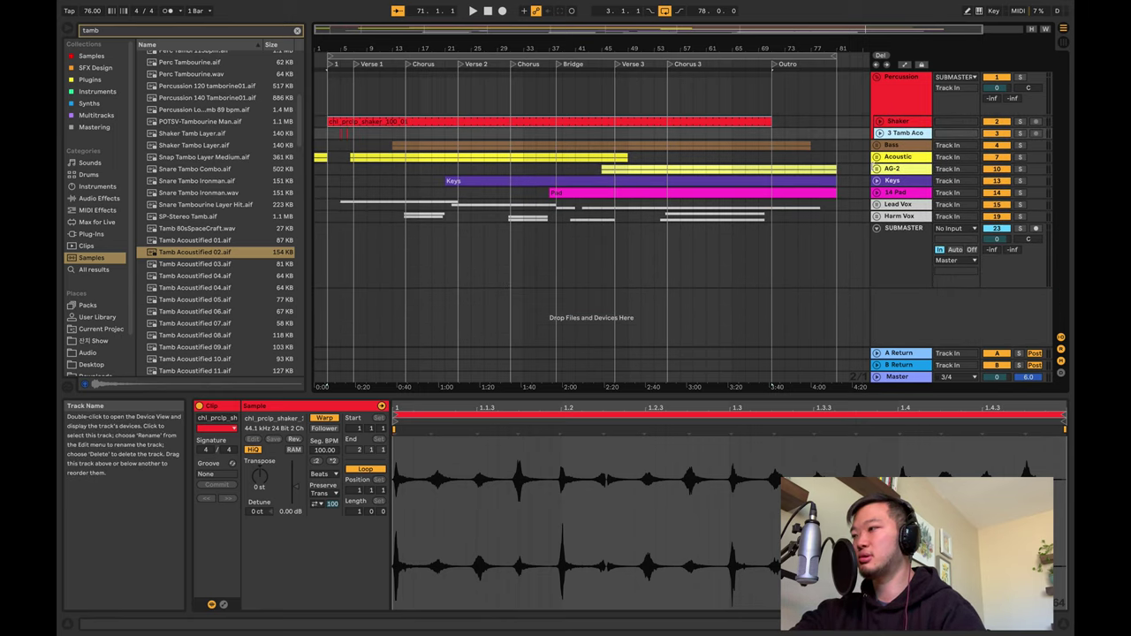
- Play the arrangement briefly, then solo the Acoustic group and unfold it to its DI and Mic tracks
key(space)
click(1019, 157)
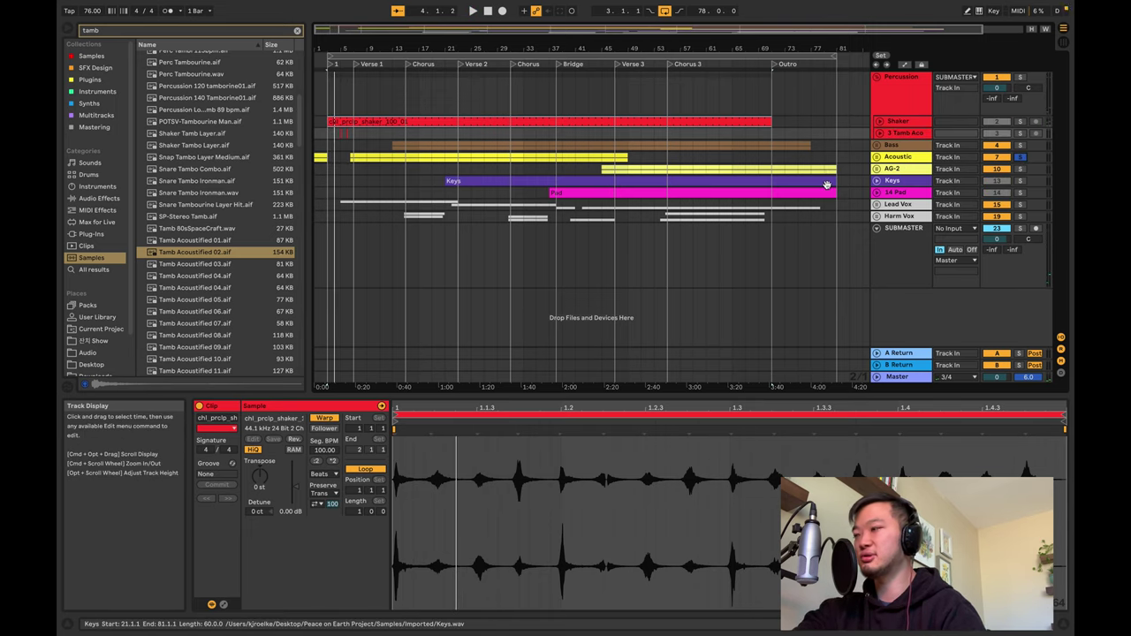
click(877, 156)
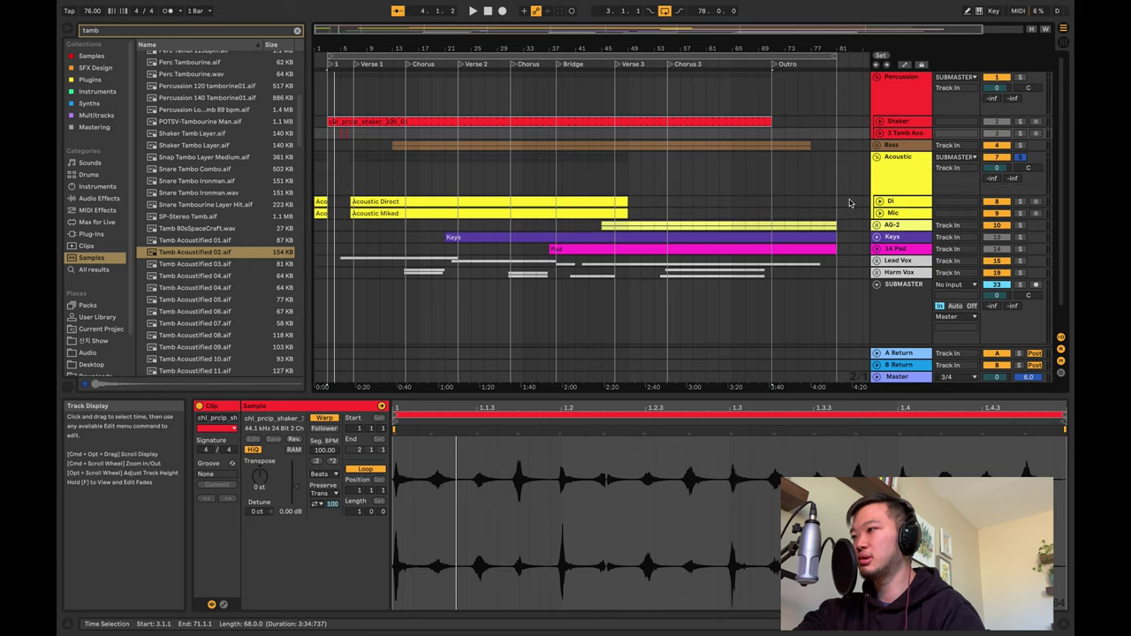
- Unfold the DI and Mic tracks and extend their Acoustic Direct and Acoustic Miked clips back to the start of the arrangement
click(893, 202)
shift+click(881, 214)
click(880, 214)
click(880, 202)
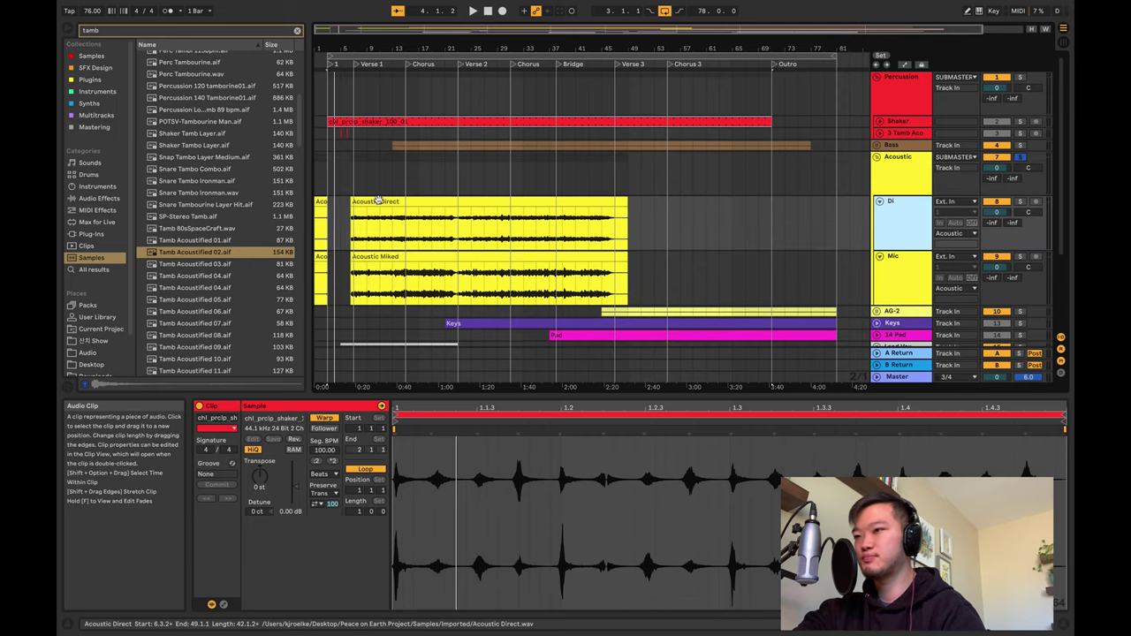
scroll(338, 205, up, 3)
scroll(336, 205, up, 3)
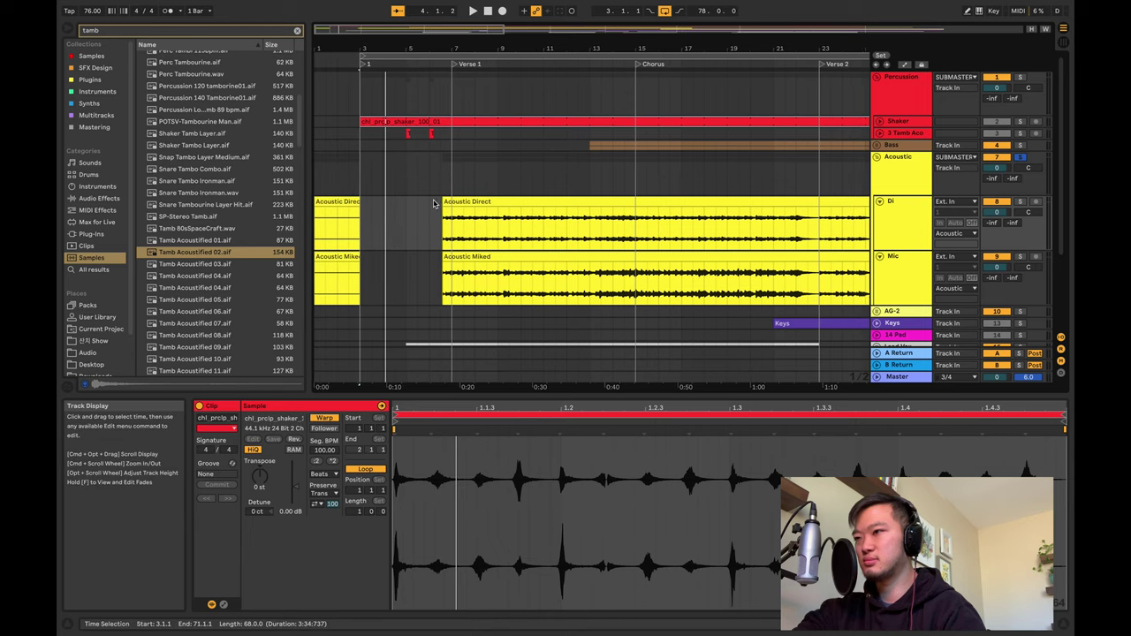
click(446, 201)
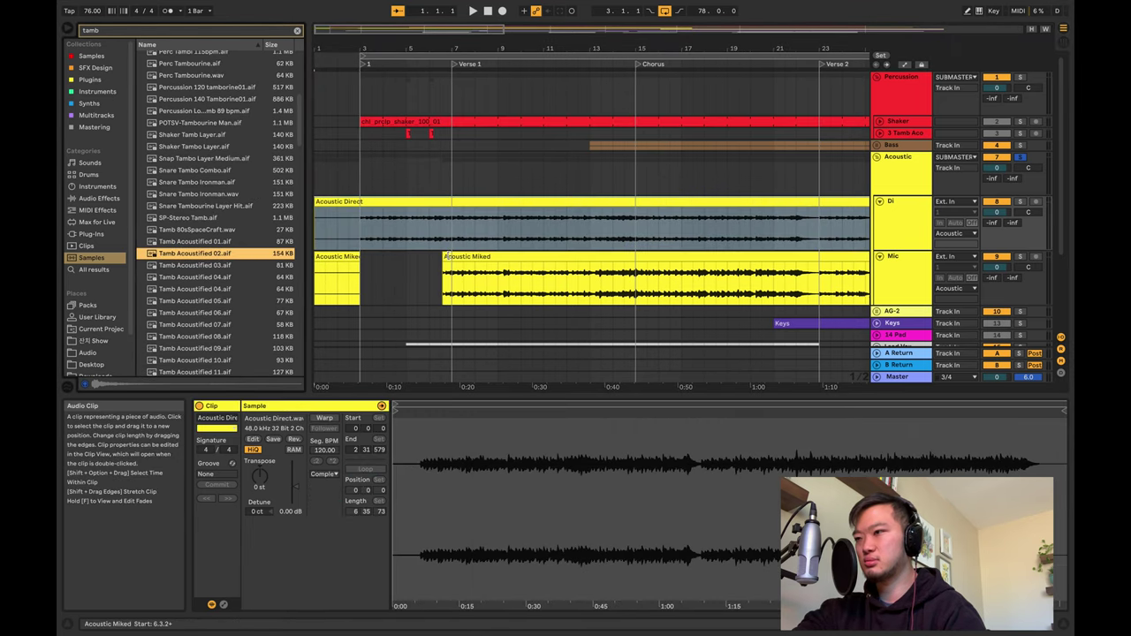
drag(444, 257, 267, 244)
- Unsolo the Acoustic group, play from bar 3 and check the track levels in the mixer
click(345, 189)
key(space)
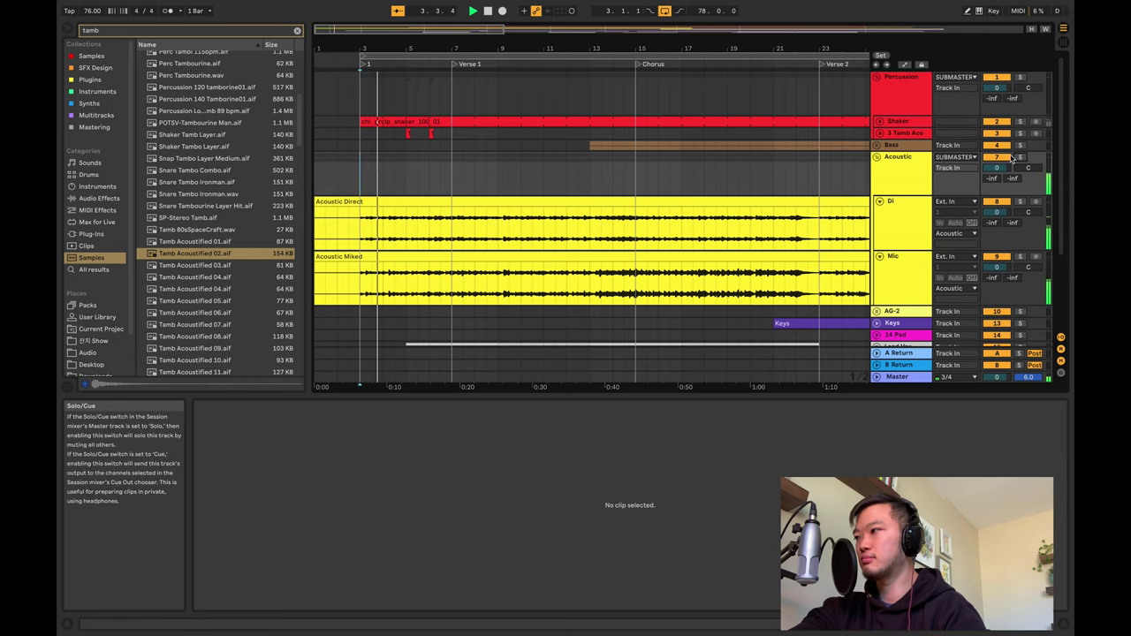
key(Tab)
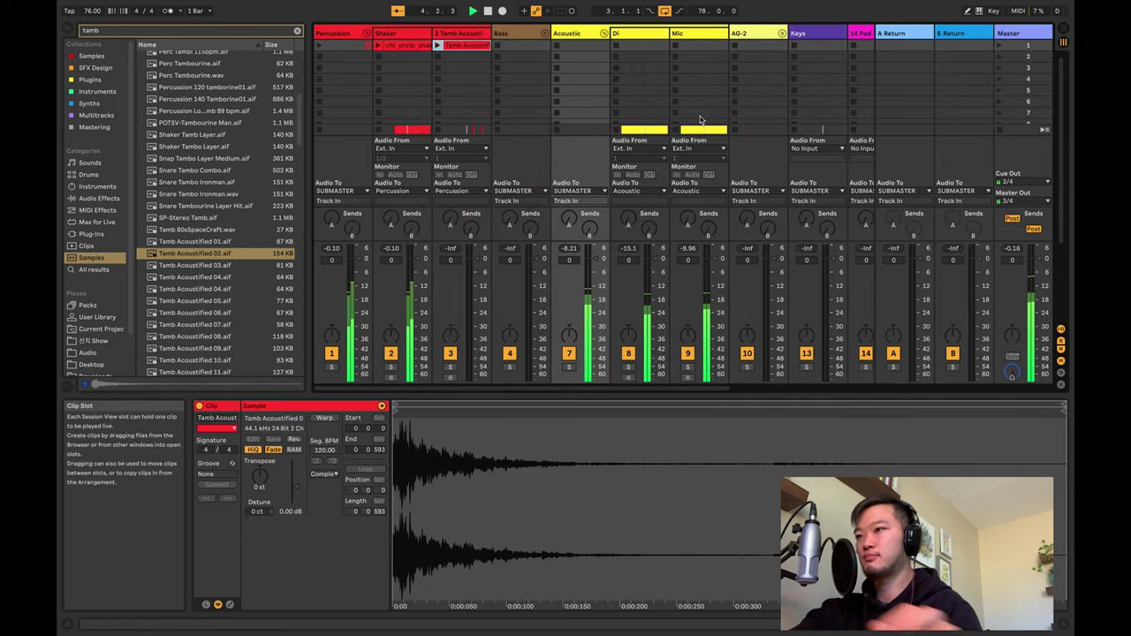
key(Tab)
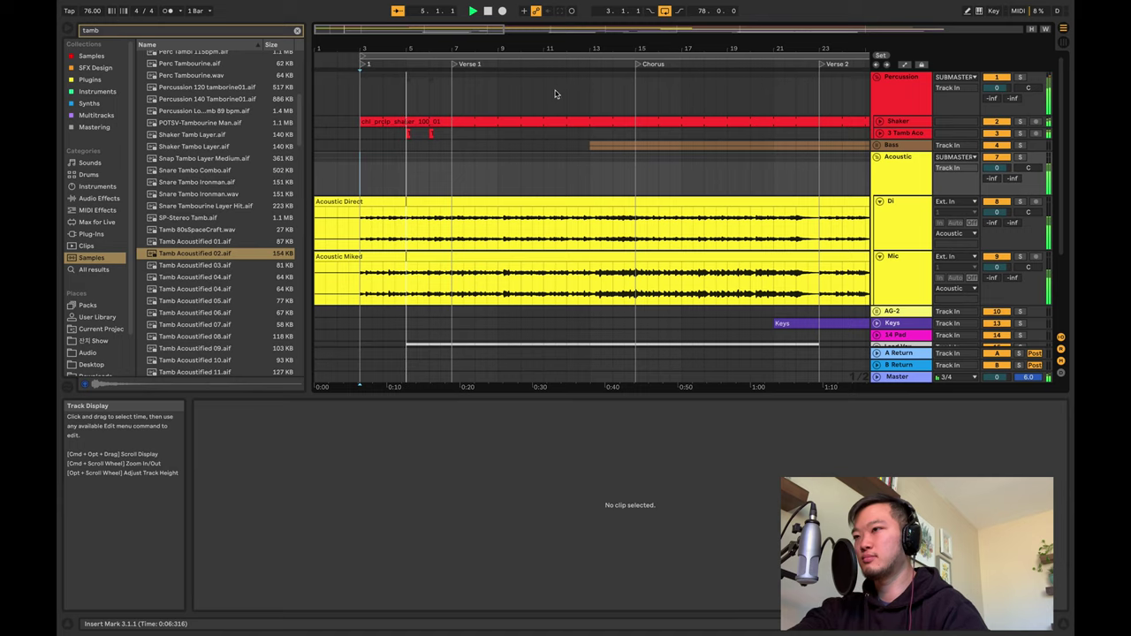
- Unfold the tambourine track and move the first Tamb Acoustified hit to beat 2 of bar 3
click(880, 133)
click(396, 141)
scroll(382, 142, up, 2)
scroll(389, 146, up, 4)
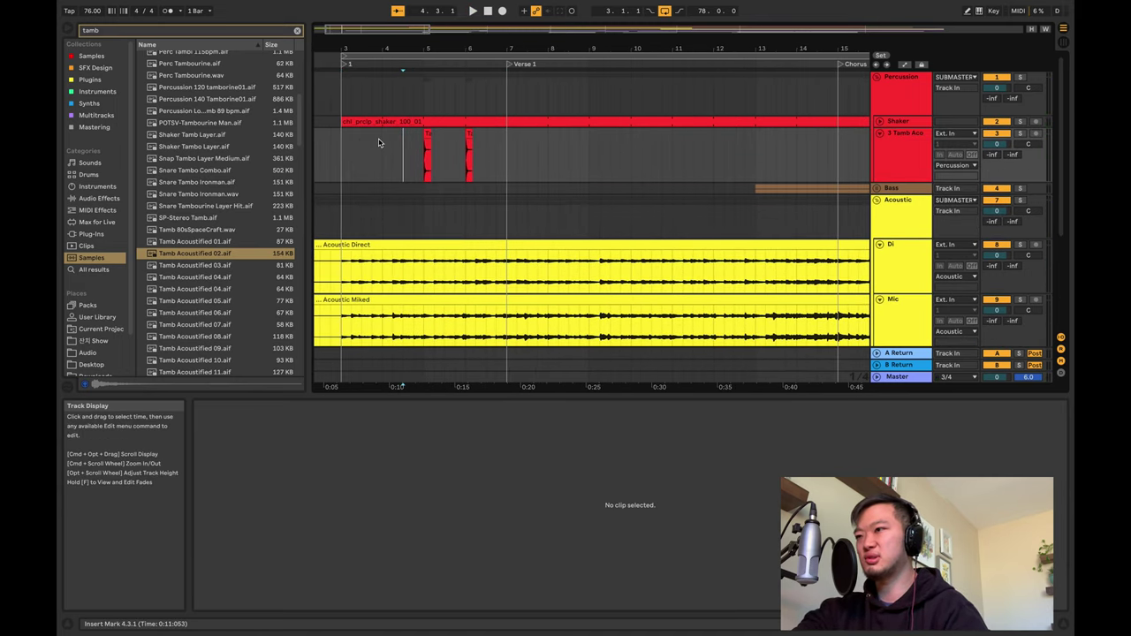
scroll(411, 152, up, 3)
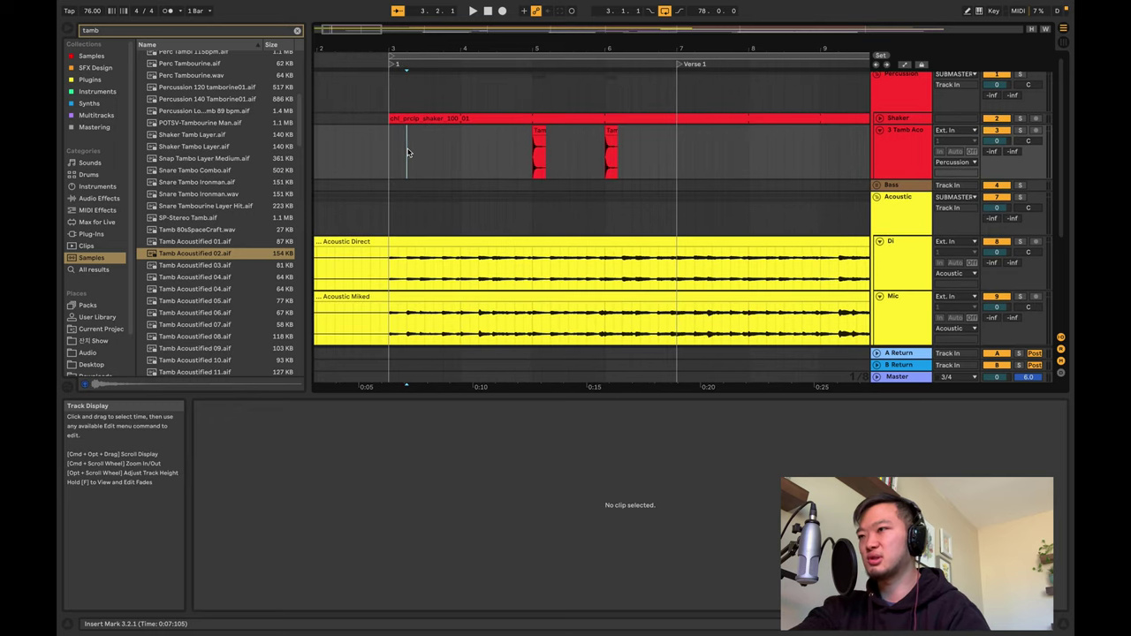
scroll(477, 156, down, 1)
scroll(478, 156, up, 1)
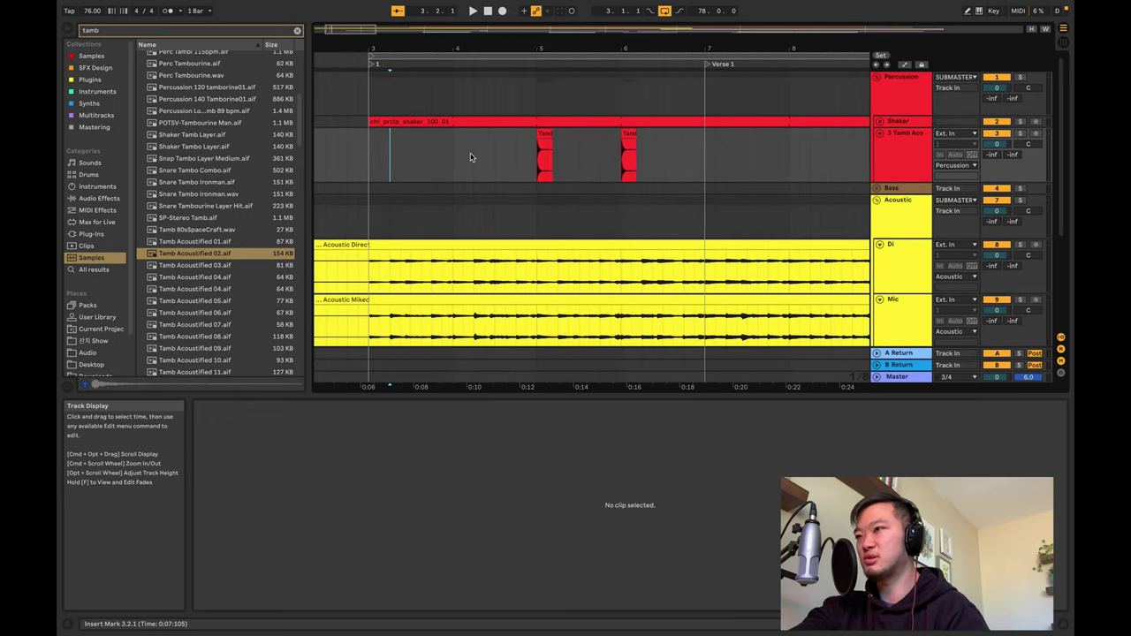
right_click(392, 140)
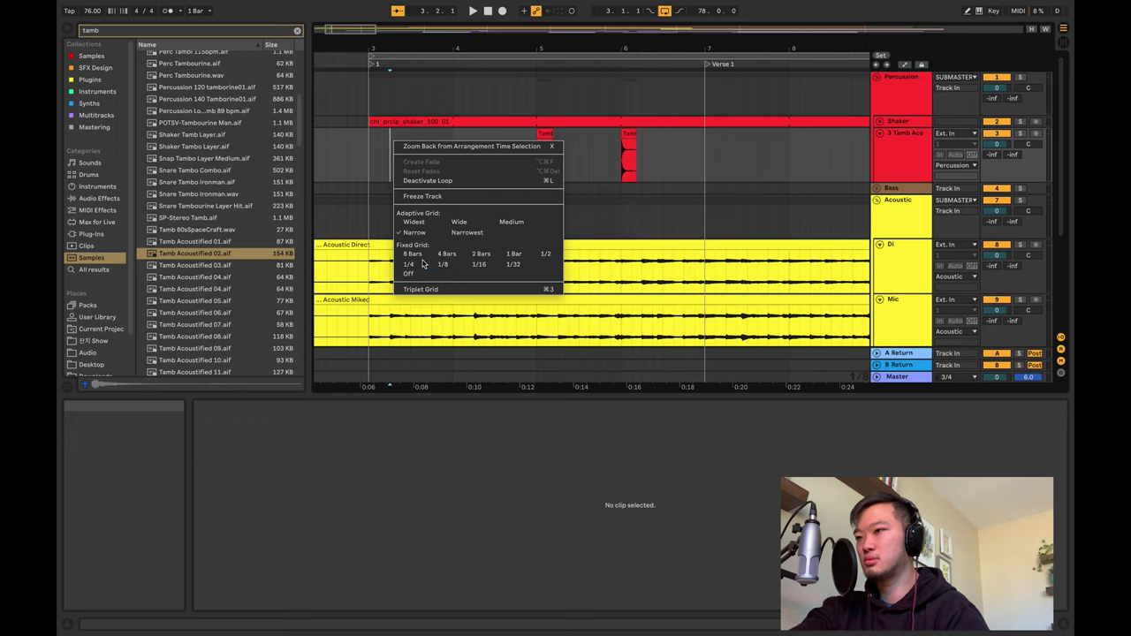
click(362, 151)
drag(544, 146, 398, 139)
click(357, 146)
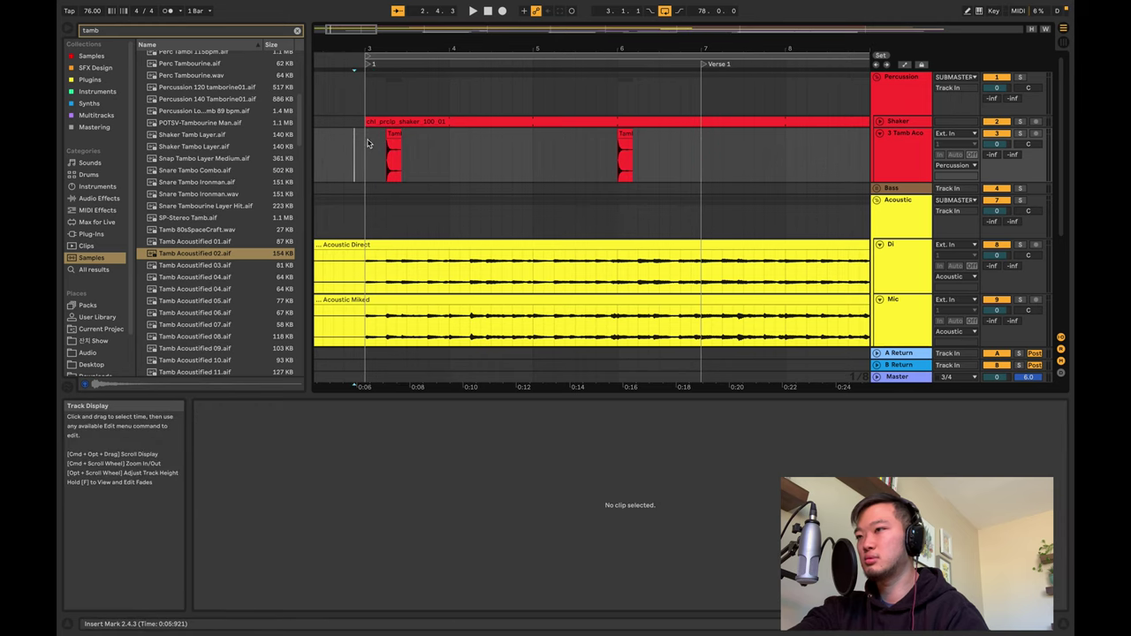
- Move the other tambourine hit to beat 4 of bar 3 and play the intro to check the timing
key(space)
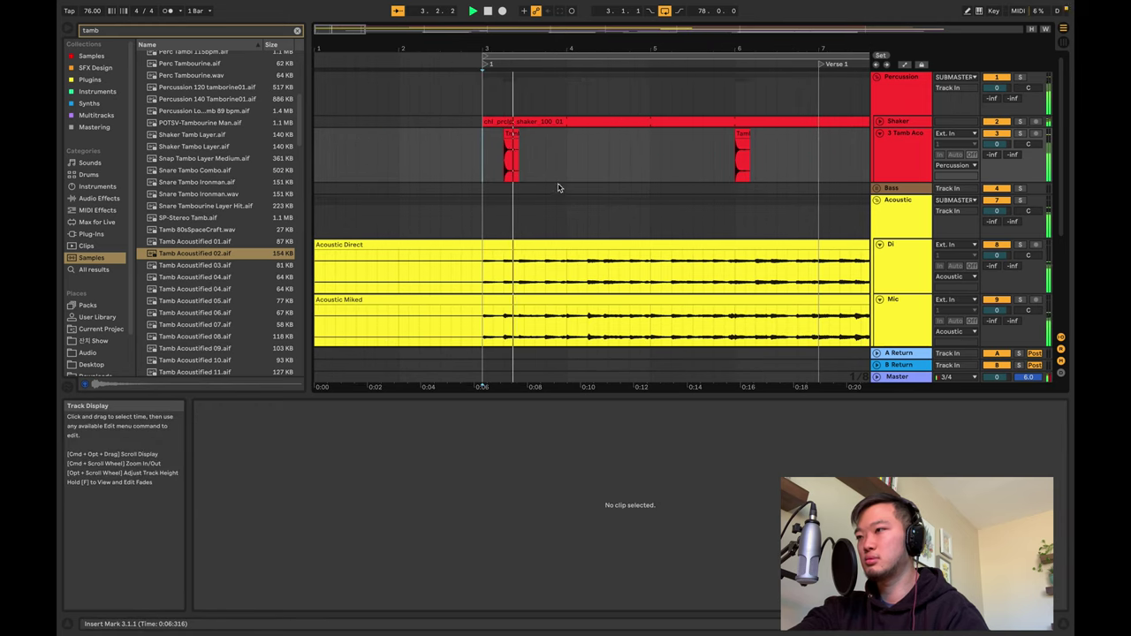
key(space)
drag(743, 135, 553, 149)
click(483, 142)
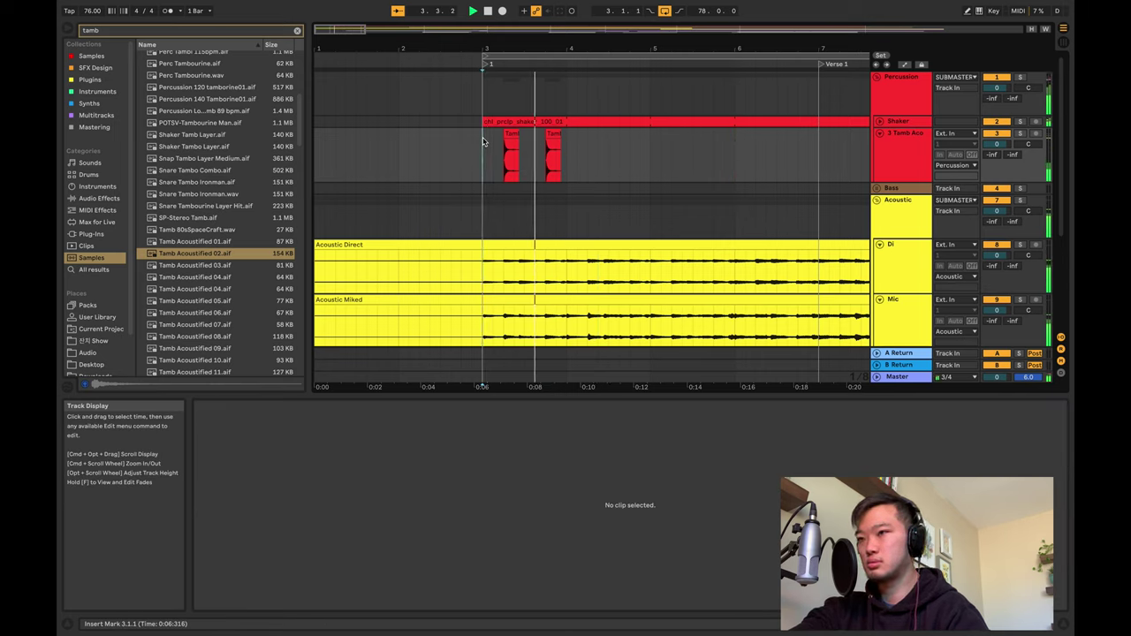
key(space)
- Select bar 3 of the tambourine track, from 3.1.1 to 4.1.1, and consolidate its two hits into one clip
click(556, 133)
drag(484, 146, 562, 150)
click(565, 150)
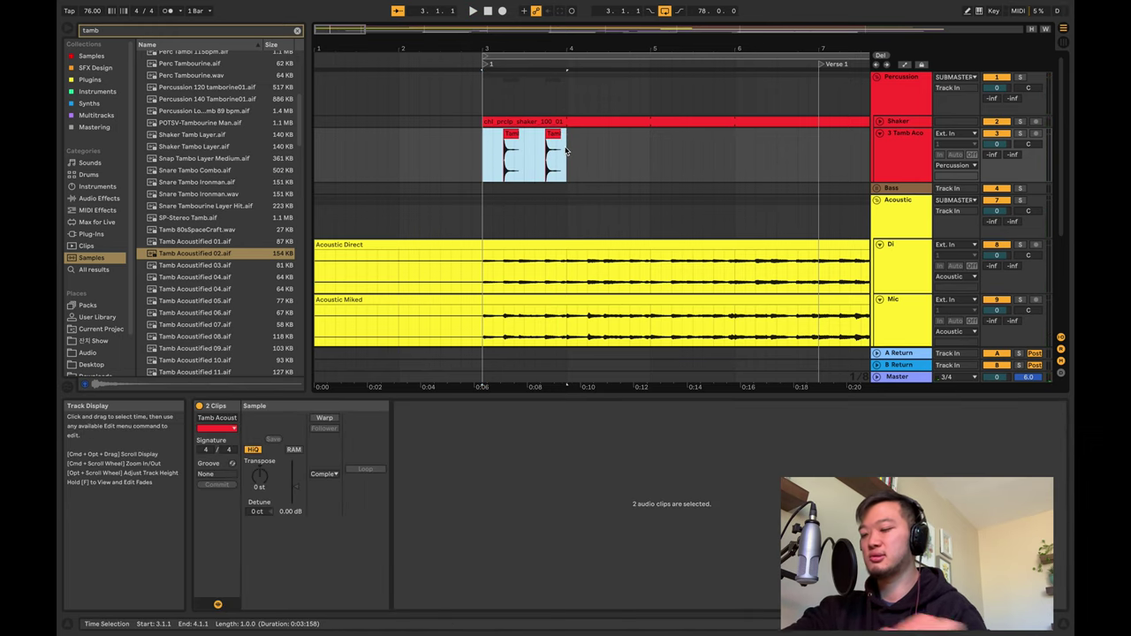
key(super+j)
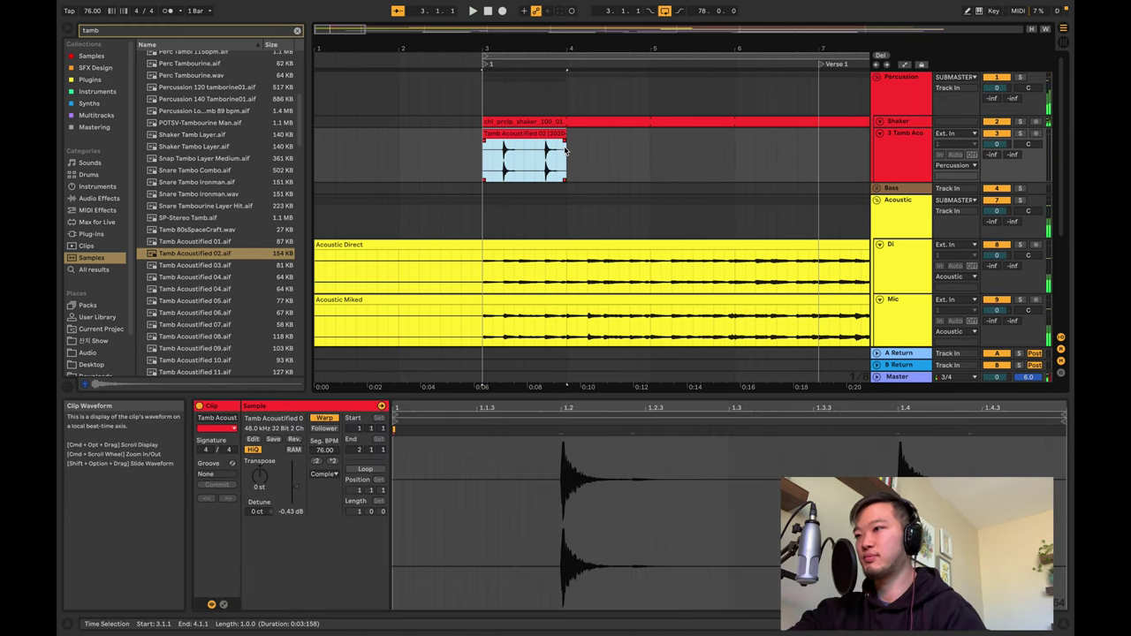
- Turn on looping for the consolidated tambourine clip and extend it to bar 6
click(363, 469)
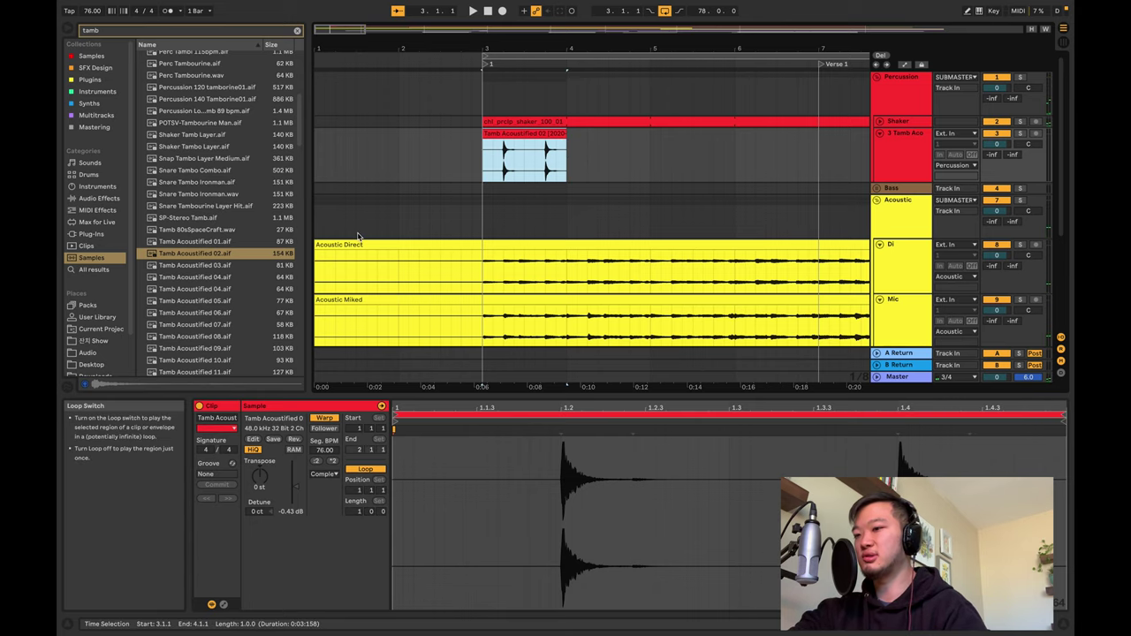
click(361, 162)
drag(566, 137, 732, 146)
click(440, 150)
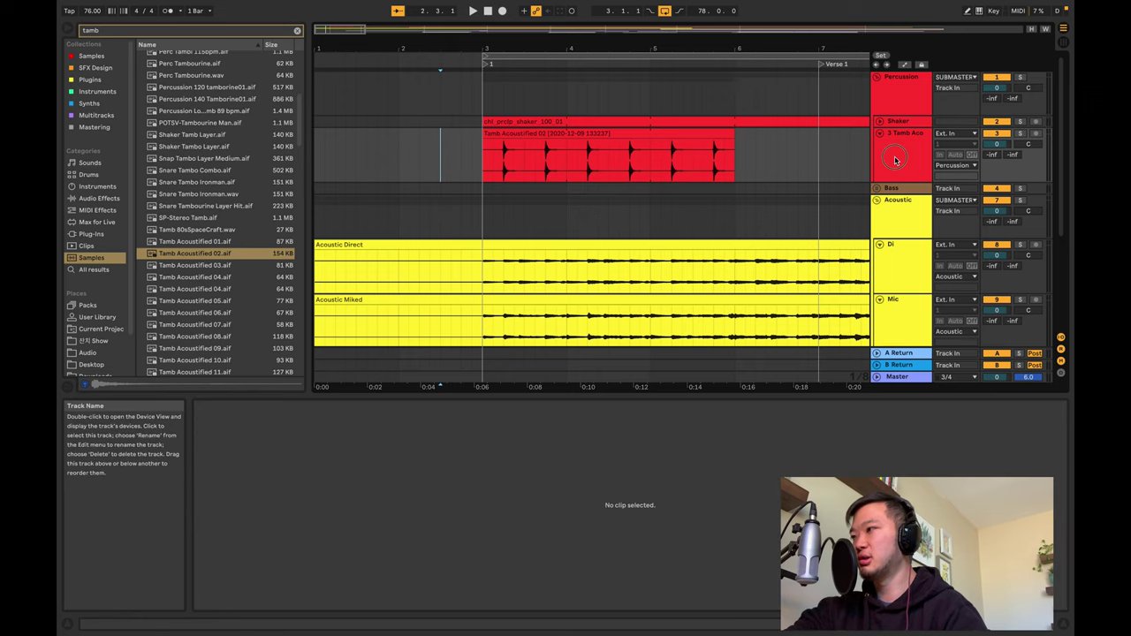
- Fold the tambourine track, then deactivate and fold the Percussion group
click(895, 160)
key(u)
click(894, 123)
click(917, 94)
click(991, 78)
click(876, 76)
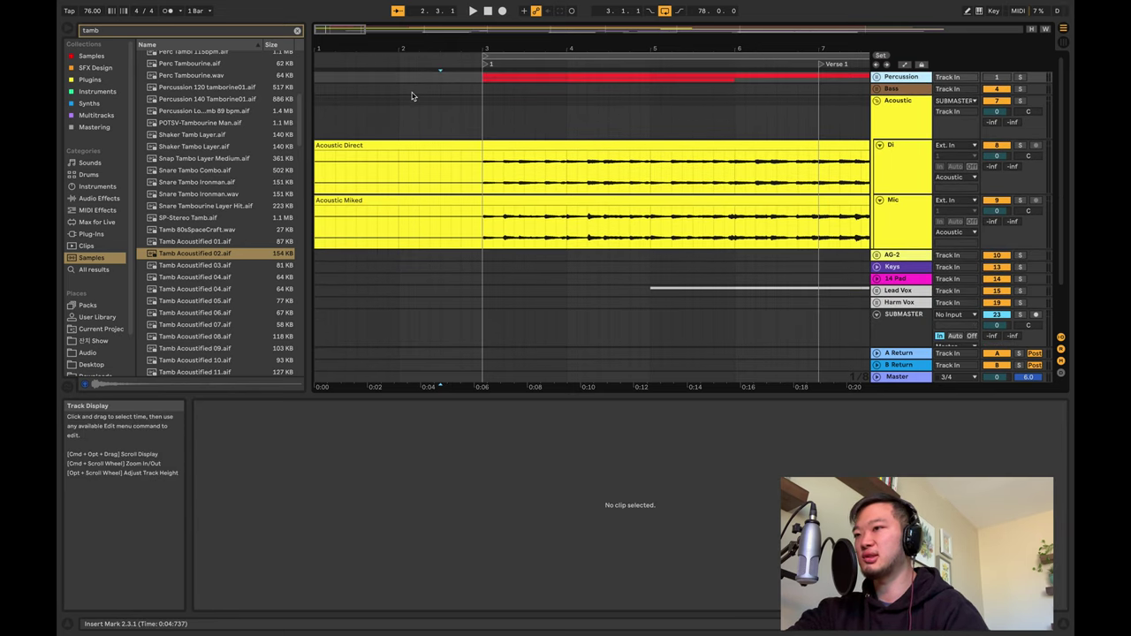
- Trim the starts of the Acoustic Direct and Acoustic Miked clips to bar 3
drag(317, 148, 482, 147)
drag(316, 201, 482, 201)
click(451, 168)
- Play the intro while switching solo between the Mic and DI tracks to compare them within the soloed Acoustic group
click(1021, 145)
key(space)
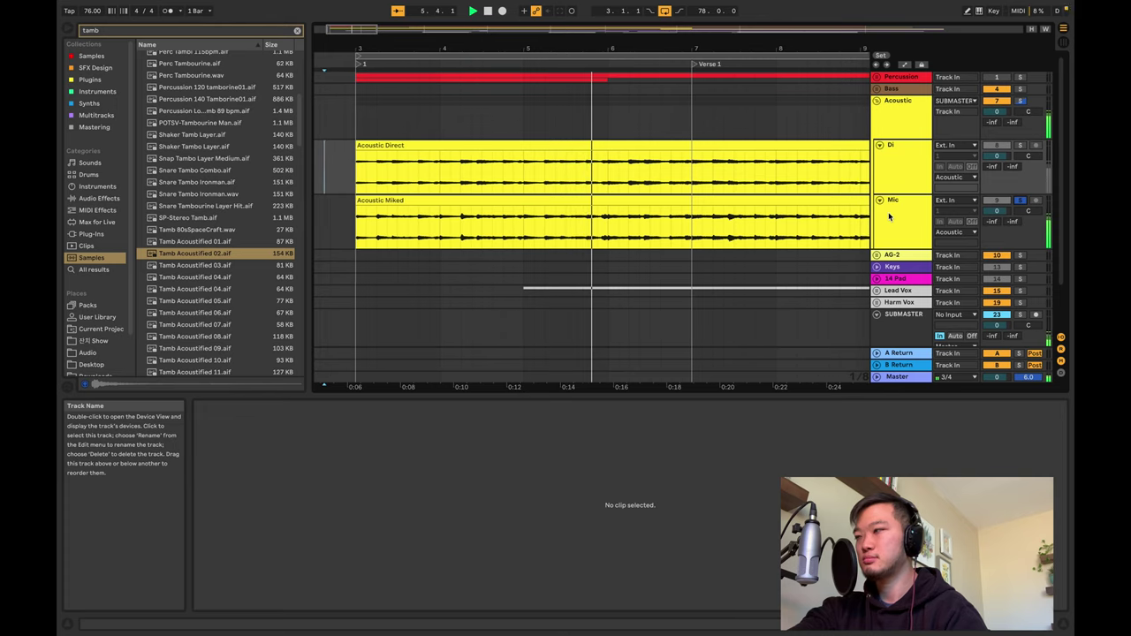
click(1020, 146)
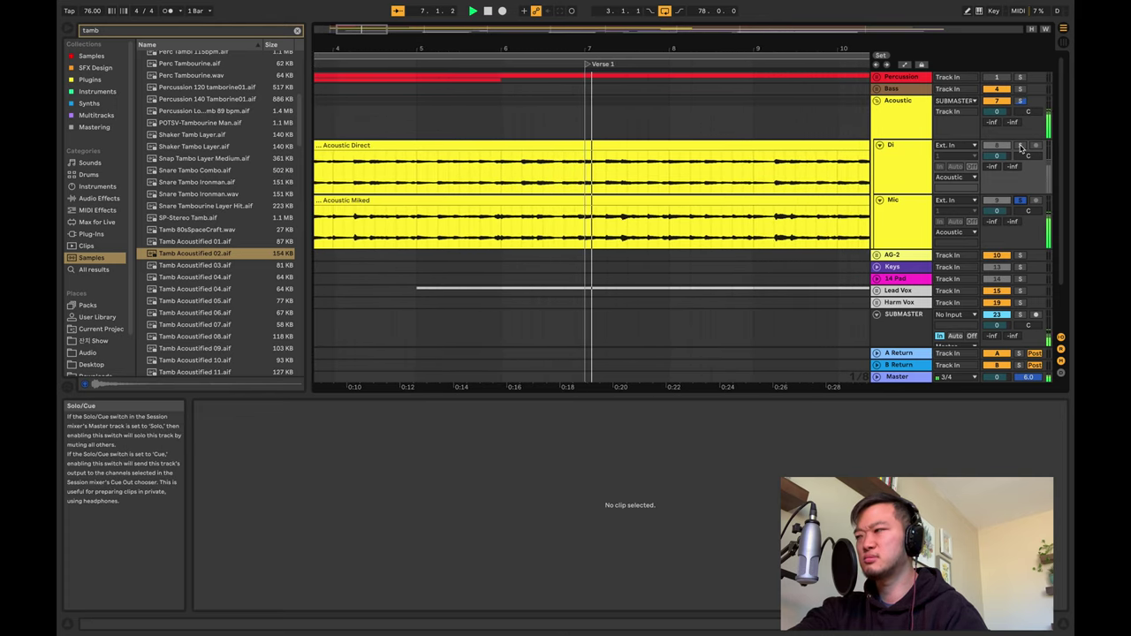
key(space)
scroll(724, 221, left, 4)
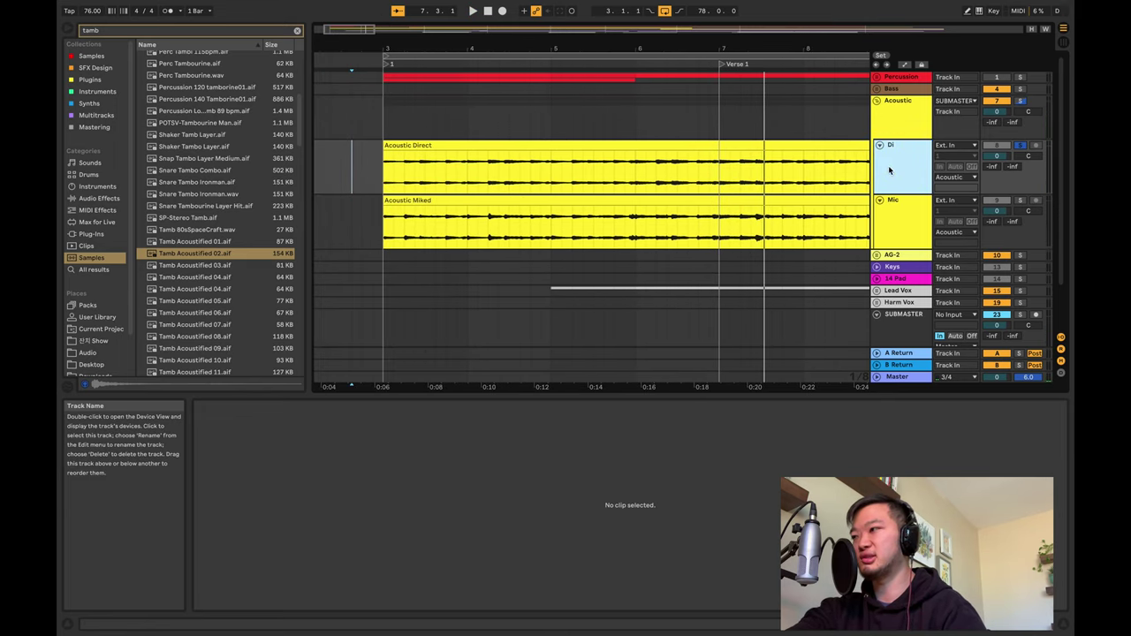
- Switch to Session View, enlarge the browser and mixer area, and add Ableton's Compressor to the Acoustic group
key(Tab)
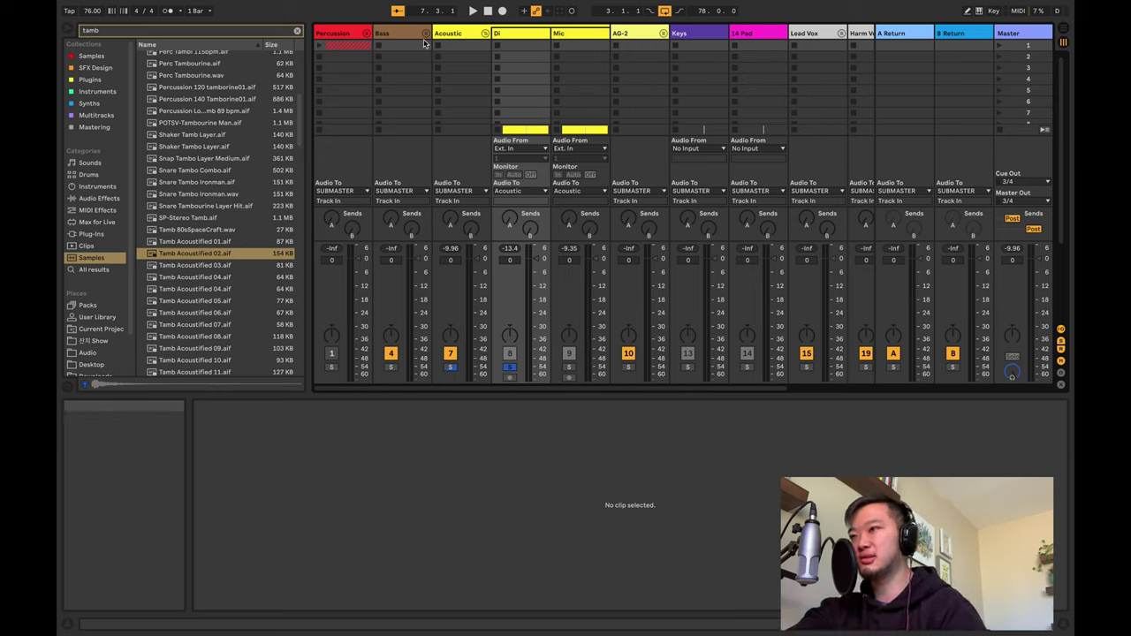
key(Left)
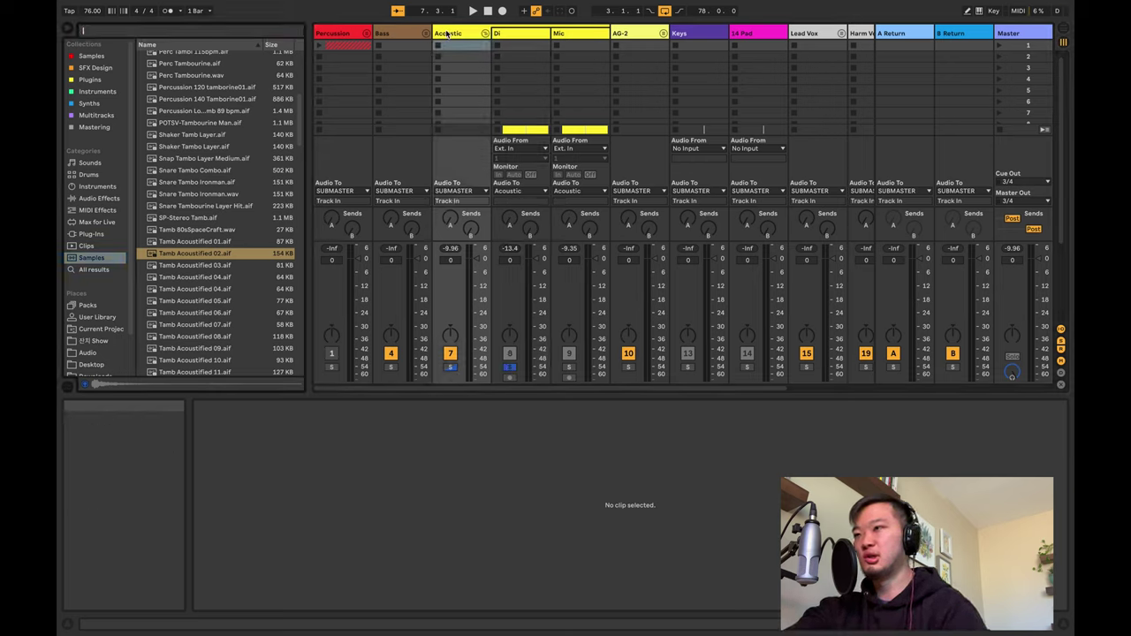
click(297, 30)
click(97, 198)
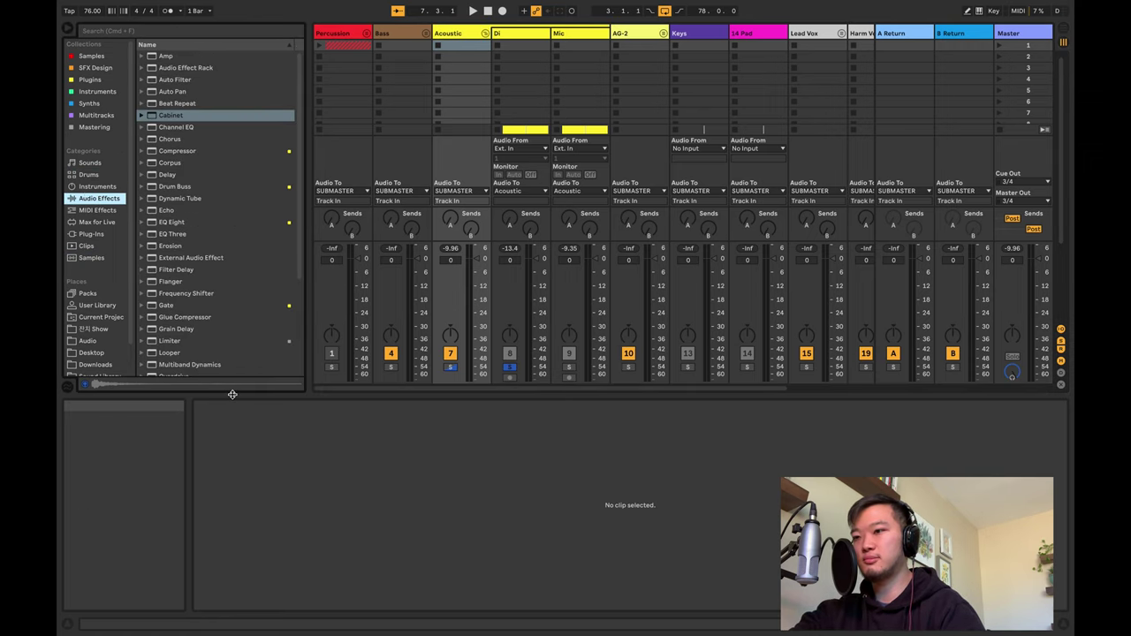
drag(233, 395, 232, 466)
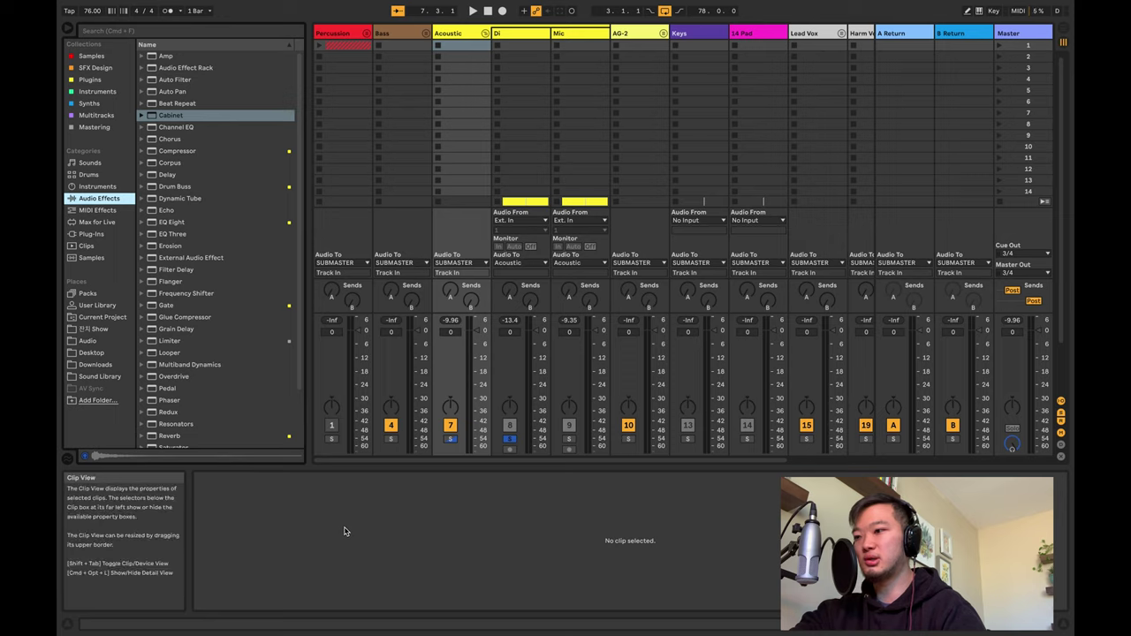
right_click(318, 511)
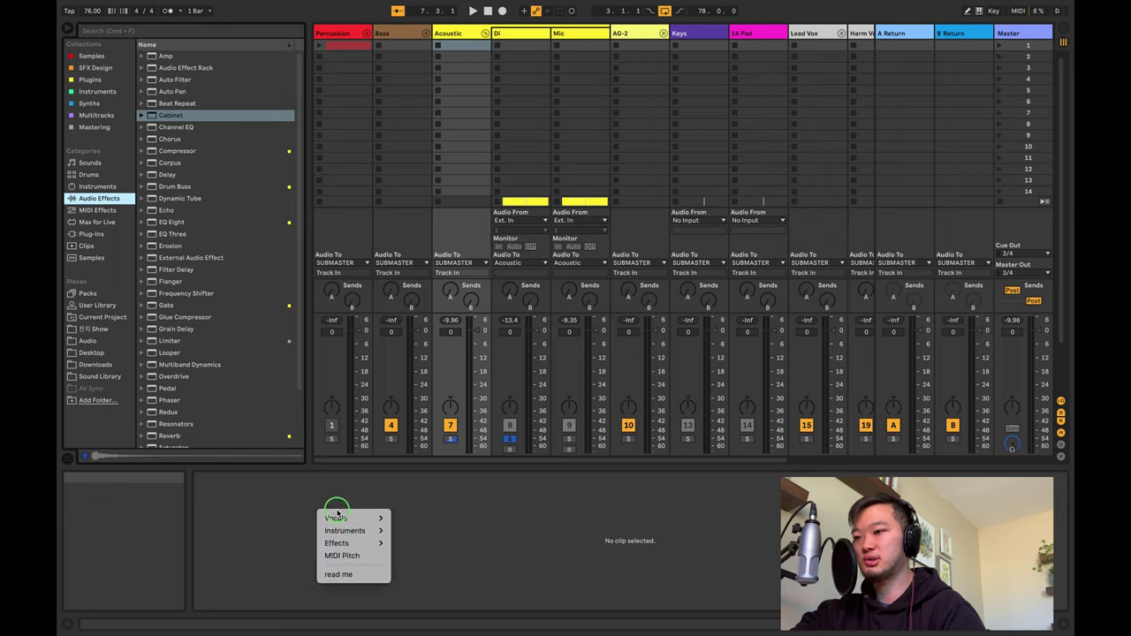
click(355, 542)
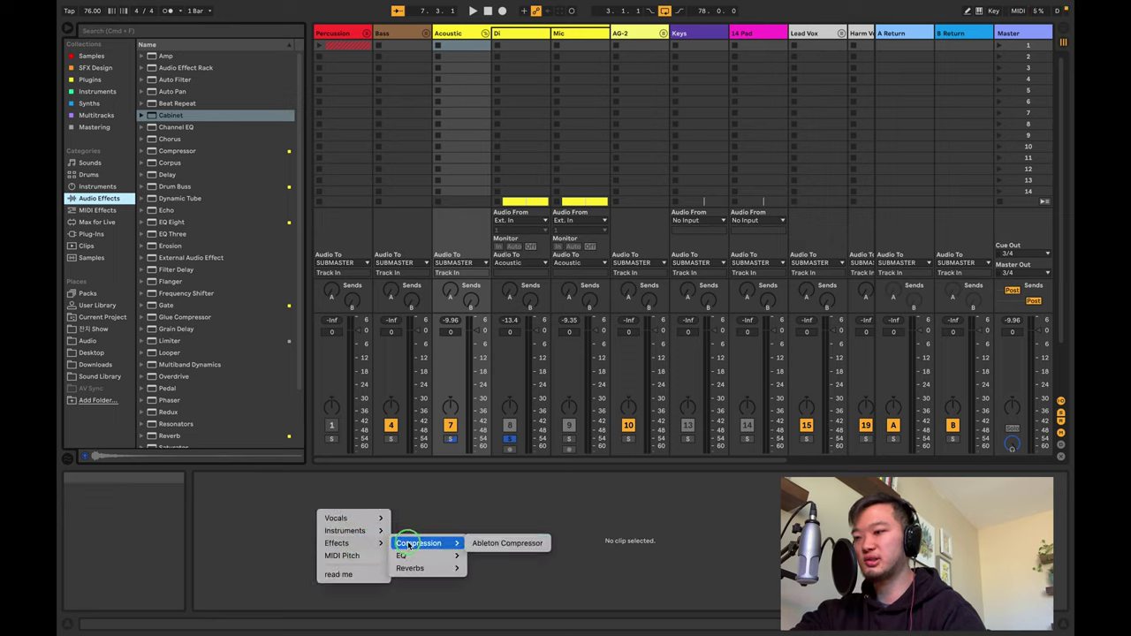
click(497, 539)
double_click(177, 55)
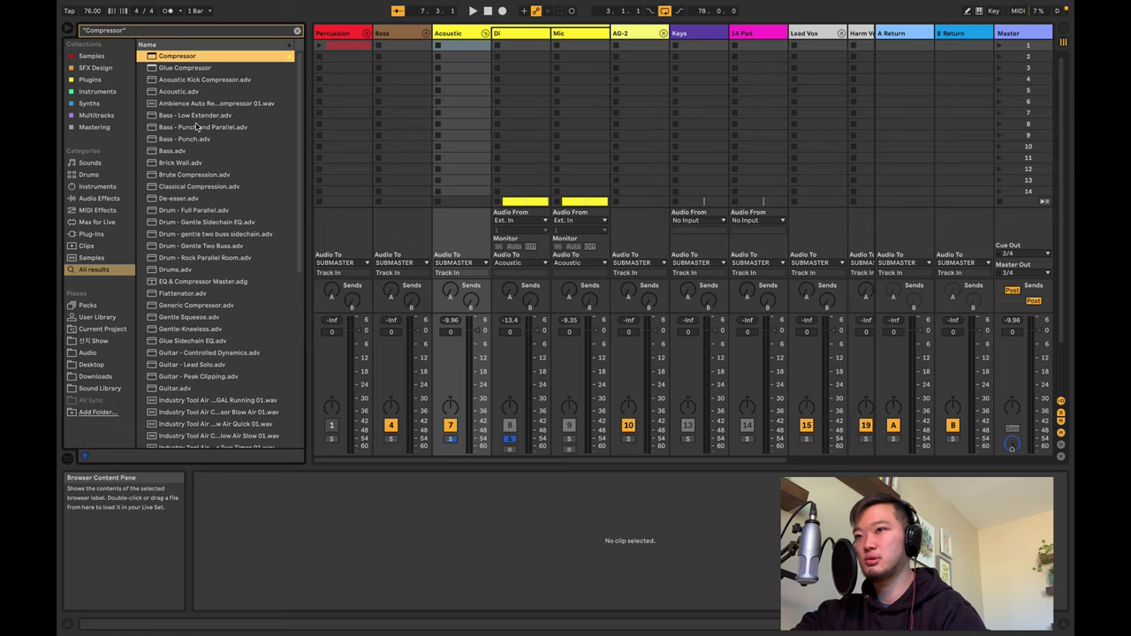
click(298, 31)
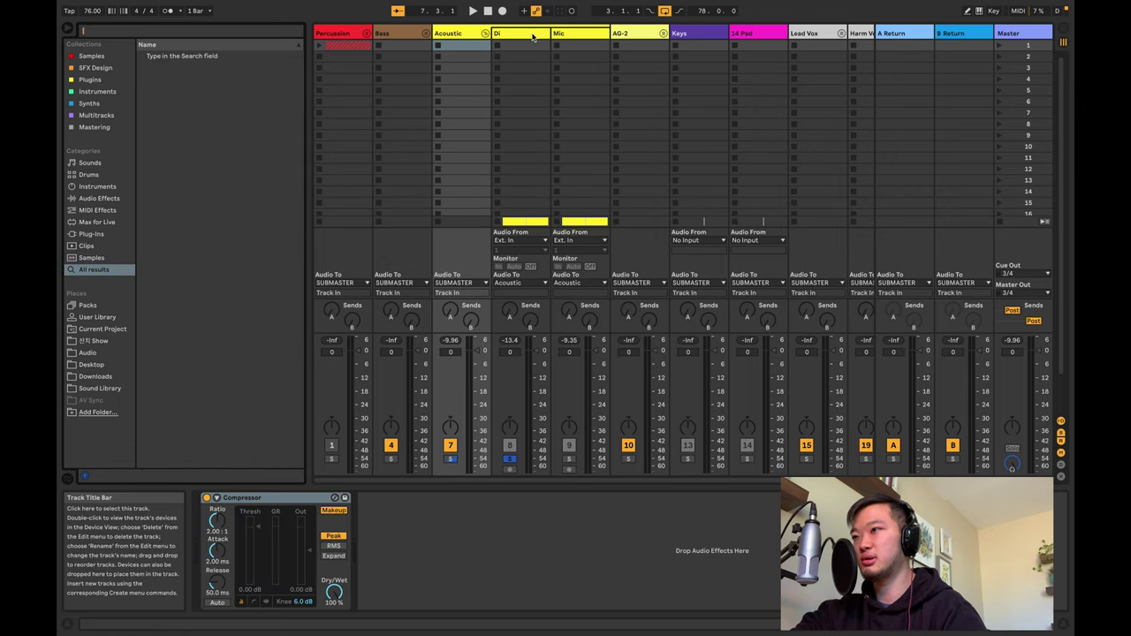
- Add EQ Eight from the Plugins collection to both the DI and Mic tracks, and unsolo the DI track
key(Right)
click(90, 79)
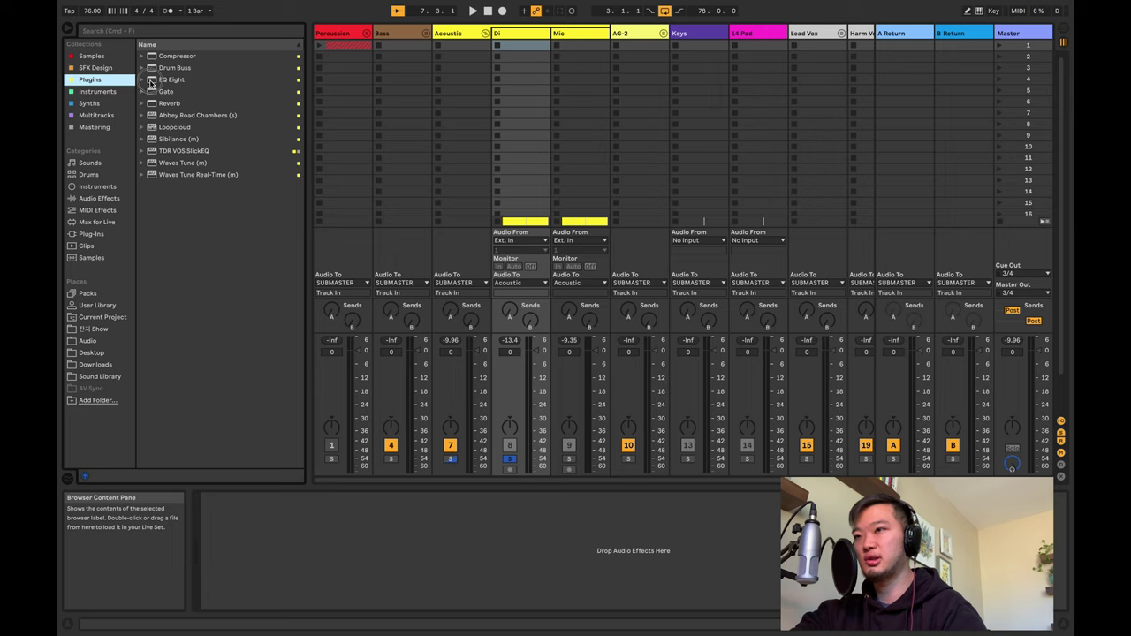
click(151, 79)
drag(295, 80, 236, 502)
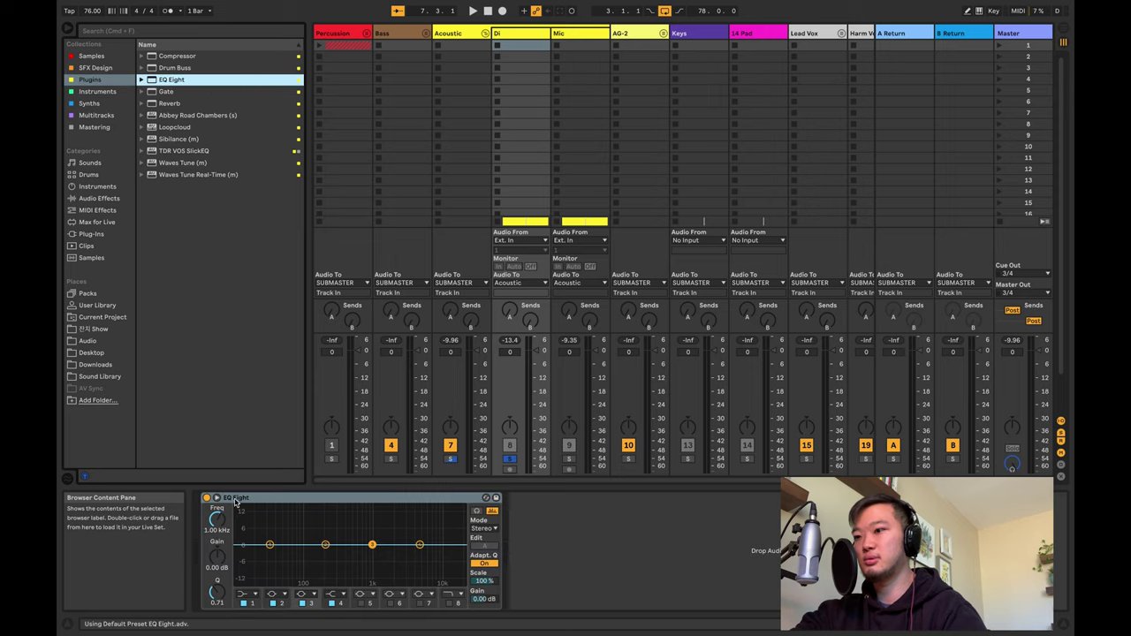
click(552, 411)
click(448, 460)
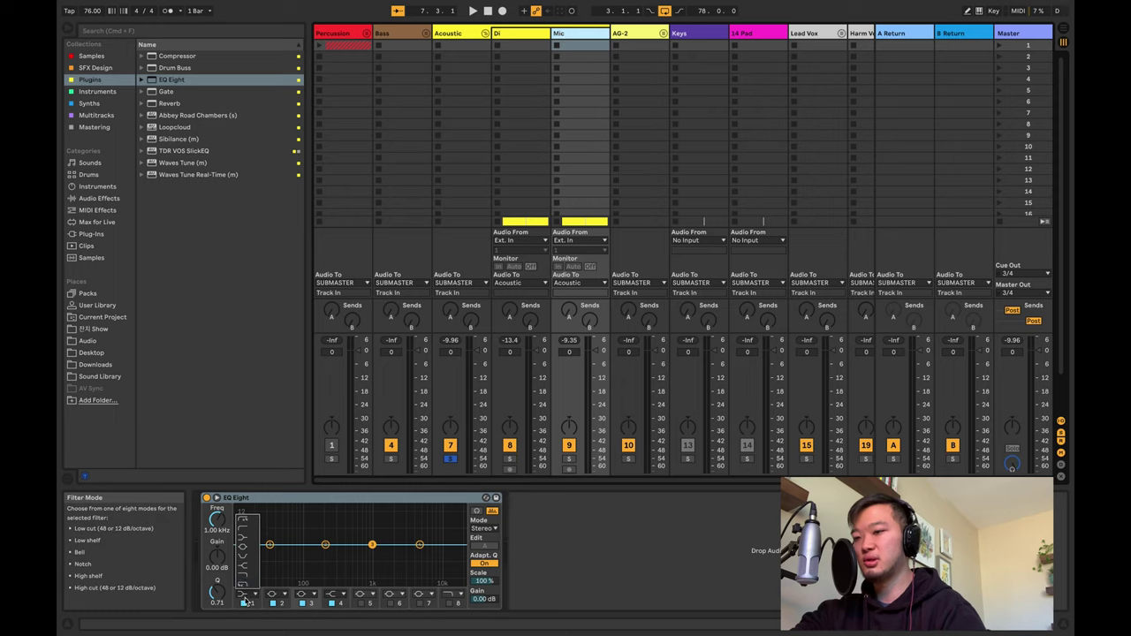
- On the soloed Mic track's EQ Eight, set band 1 to a low cut at about 505 Hz while the song plays
click(244, 602)
click(246, 519)
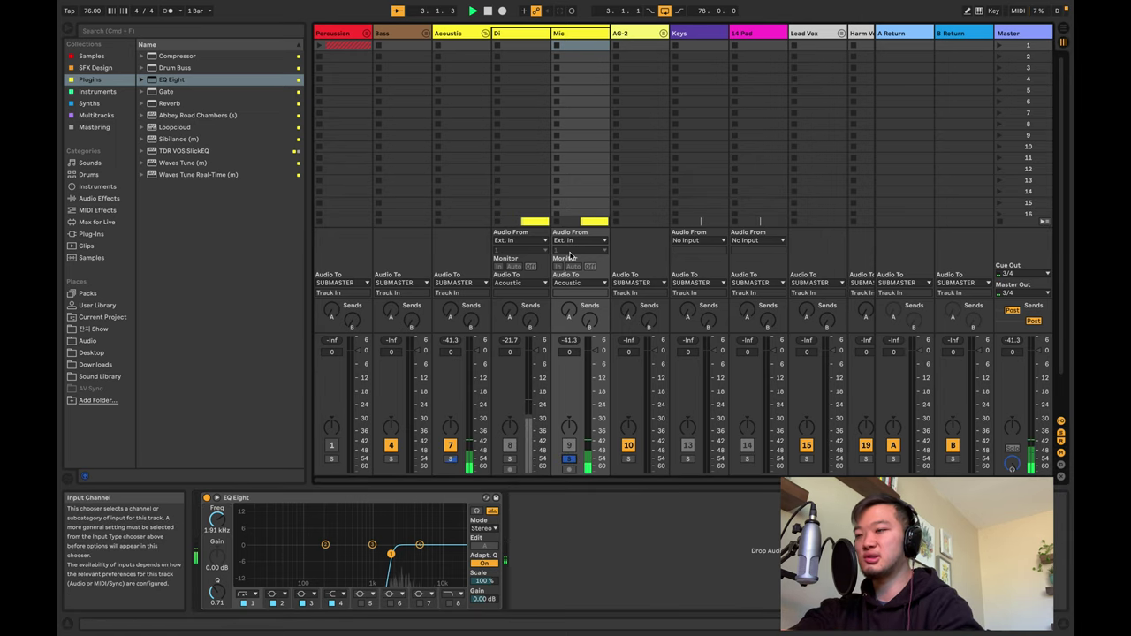
key(Tab)
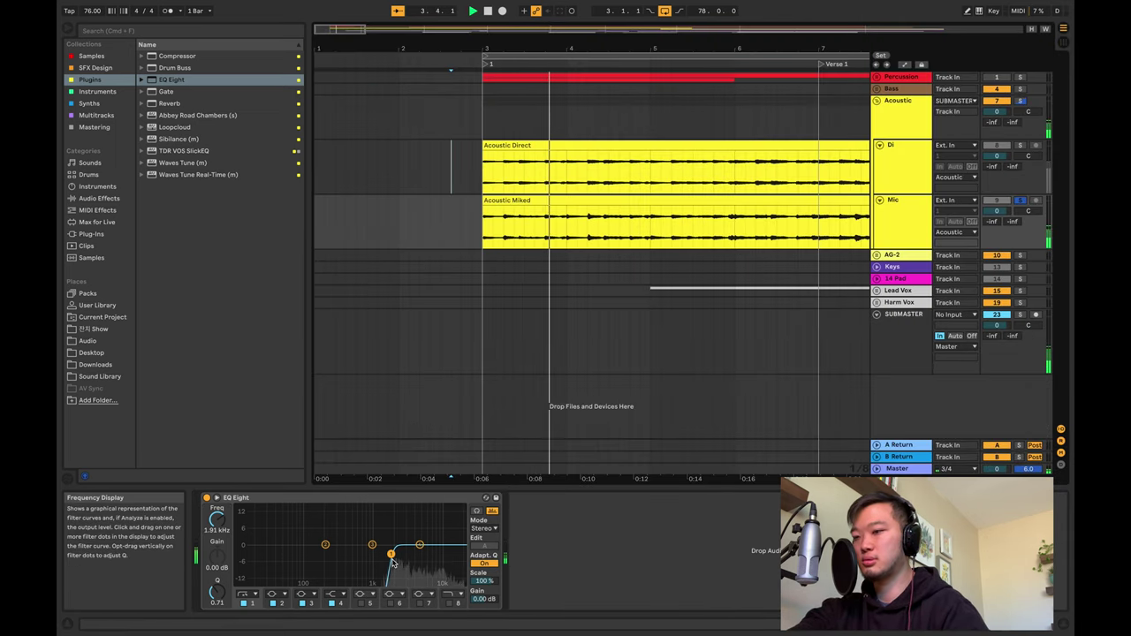
drag(375, 553, 353, 551)
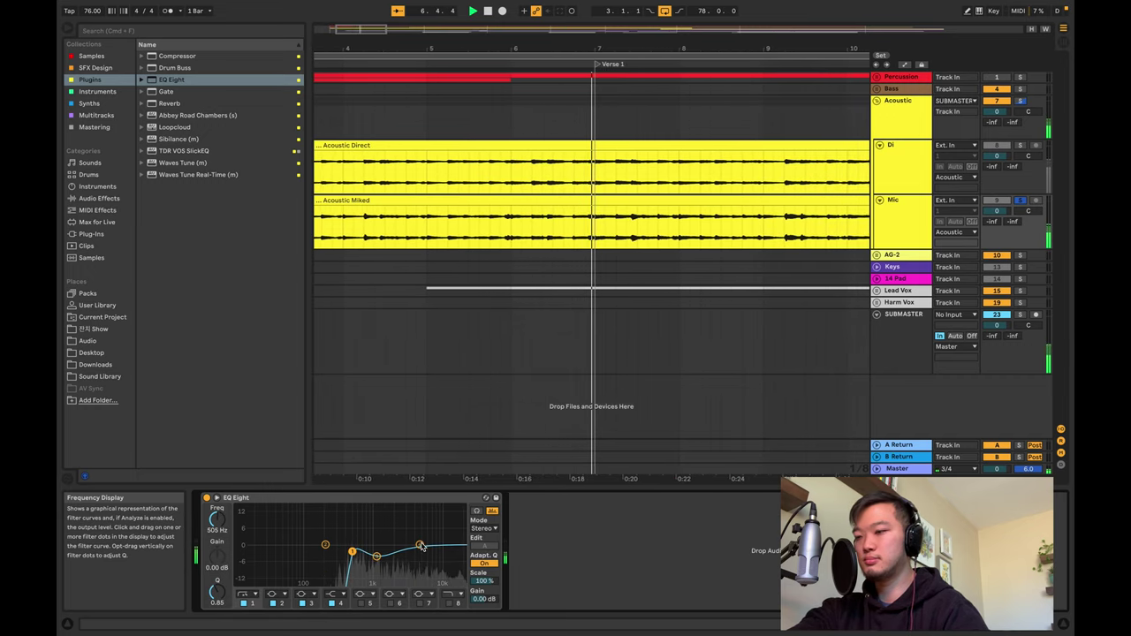
- On the Mic track's EQ Eight, boost band 4 by 3.60 dB at 5.39 kHz, disable band 3, and set the low cut to 516 Hz
drag(419, 544, 421, 536)
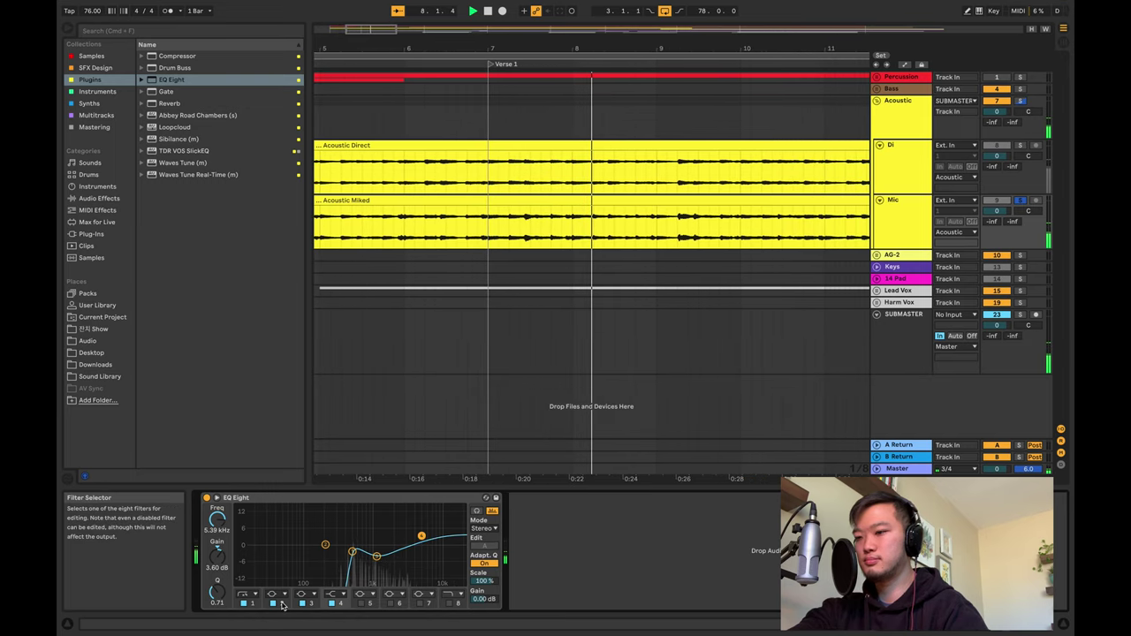
click(302, 603)
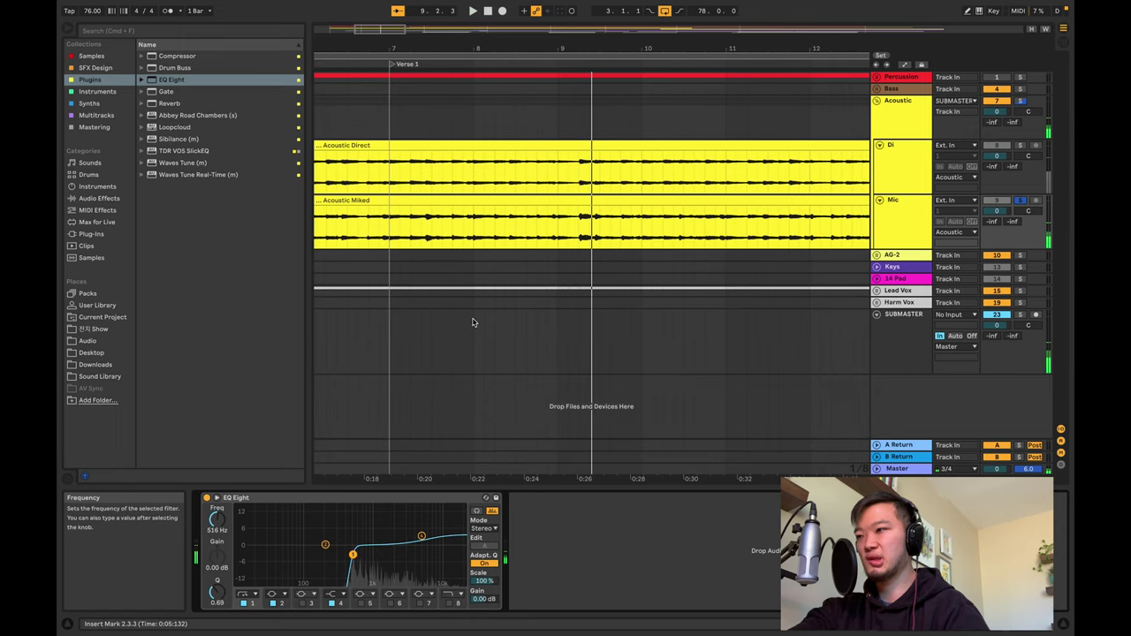
- Unsolo the Mic track, play it together with the DI in Session View, and raise the Mic EQ Eight's output gain to 6.56 dB
scroll(590, 236, left, 3)
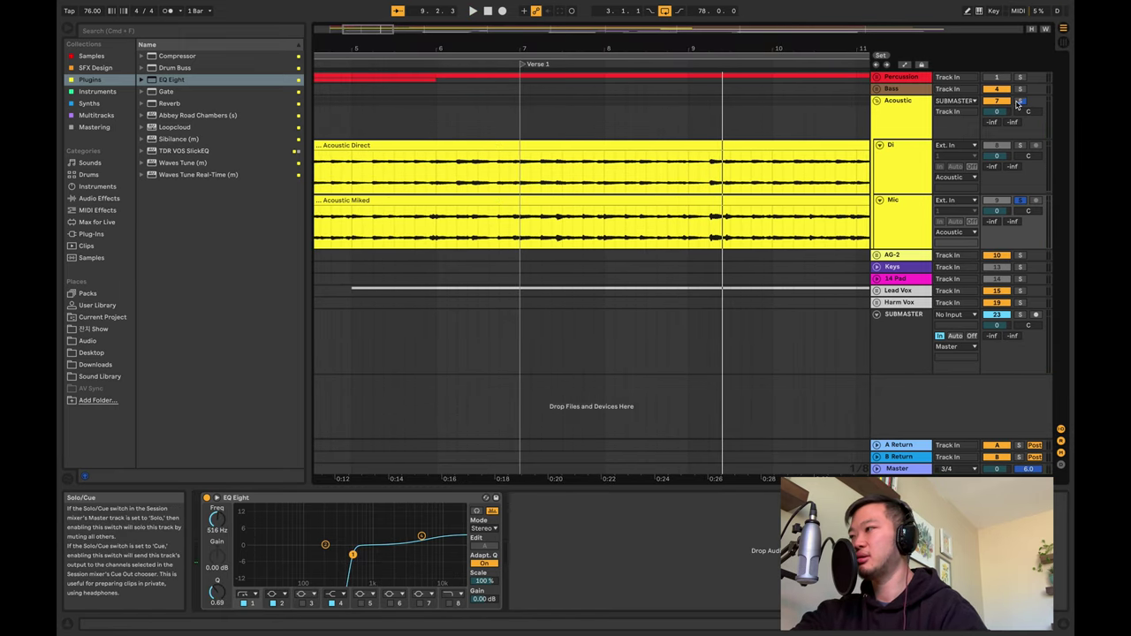
key(space)
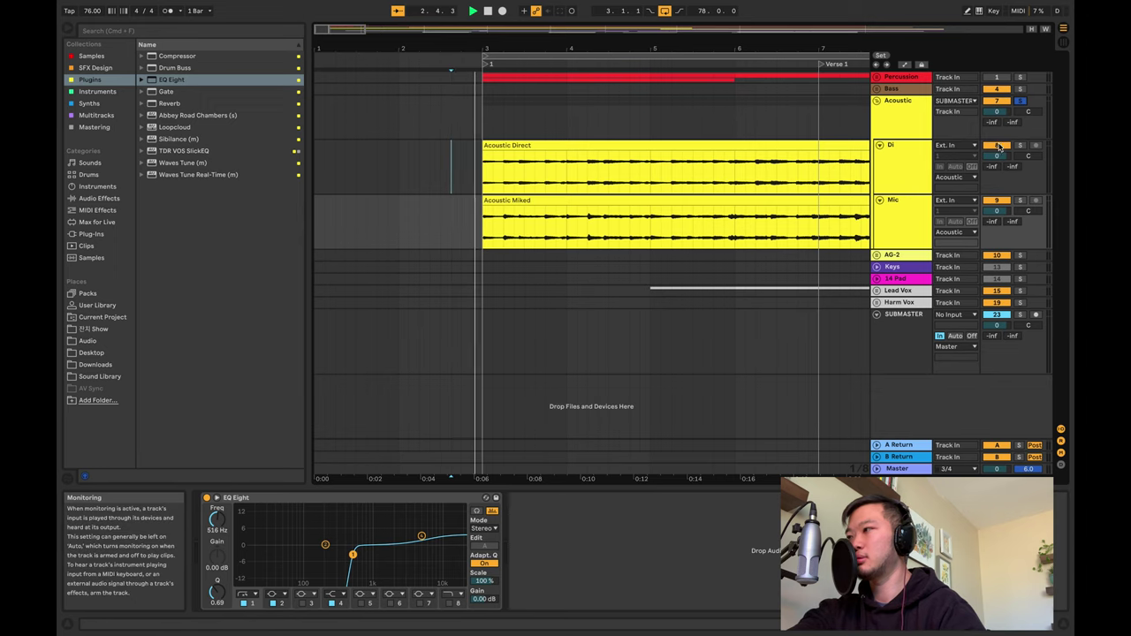
key(Tab)
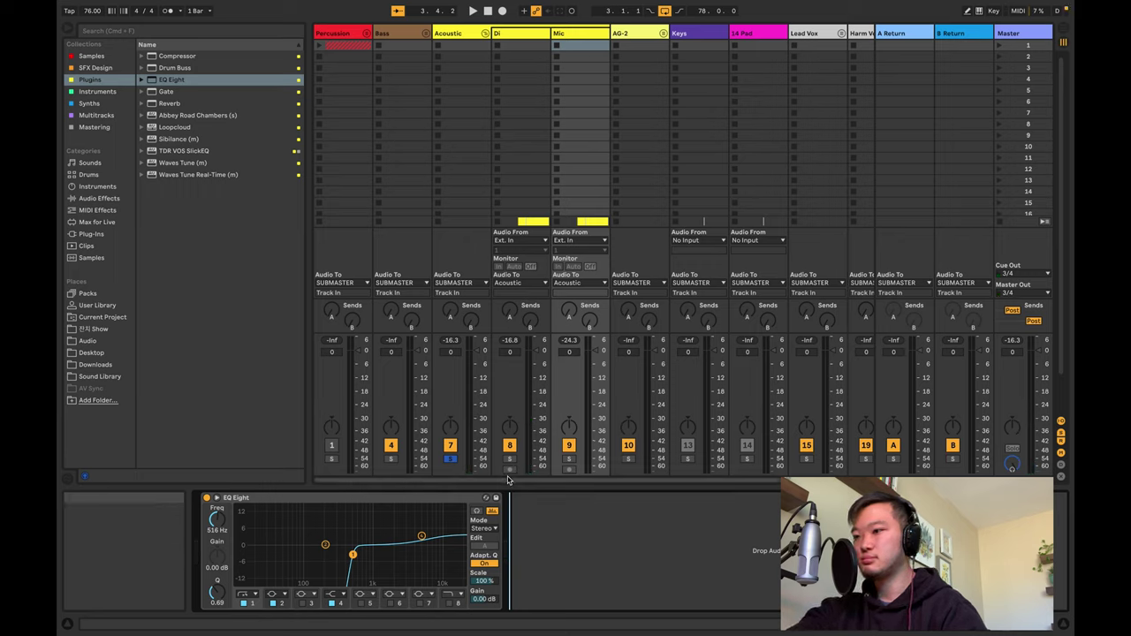
drag(483, 599, 483, 590)
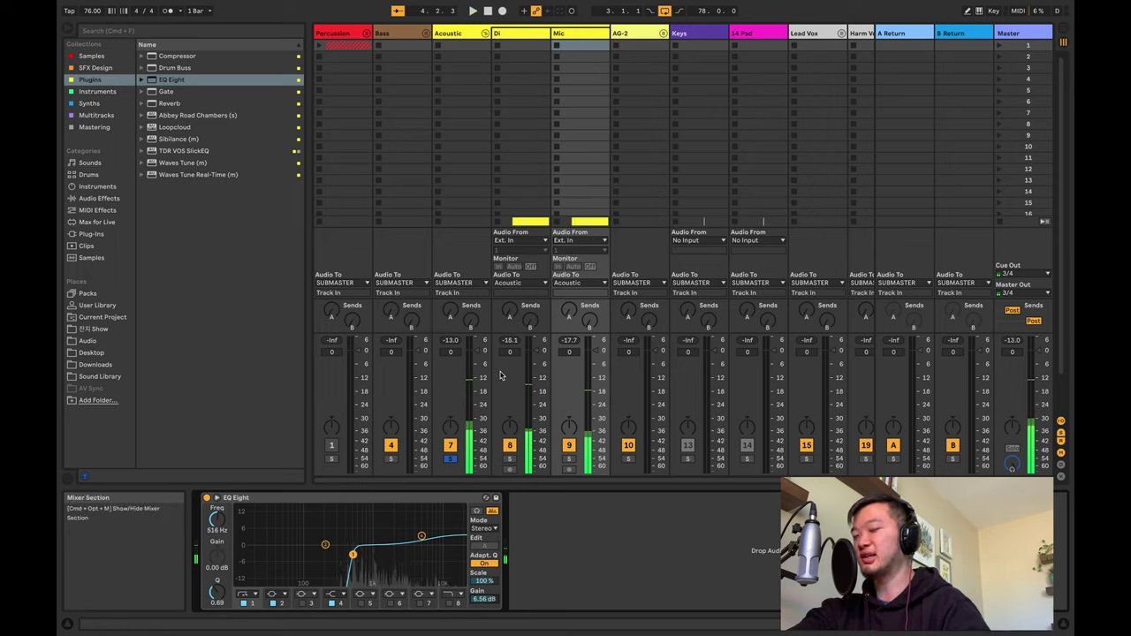
- Add EQ Eight to the folded Acoustic group with a 102 Hz low cut on band 1, and set the Compressor threshold to -19.6 dB
mouse_move(508, 40)
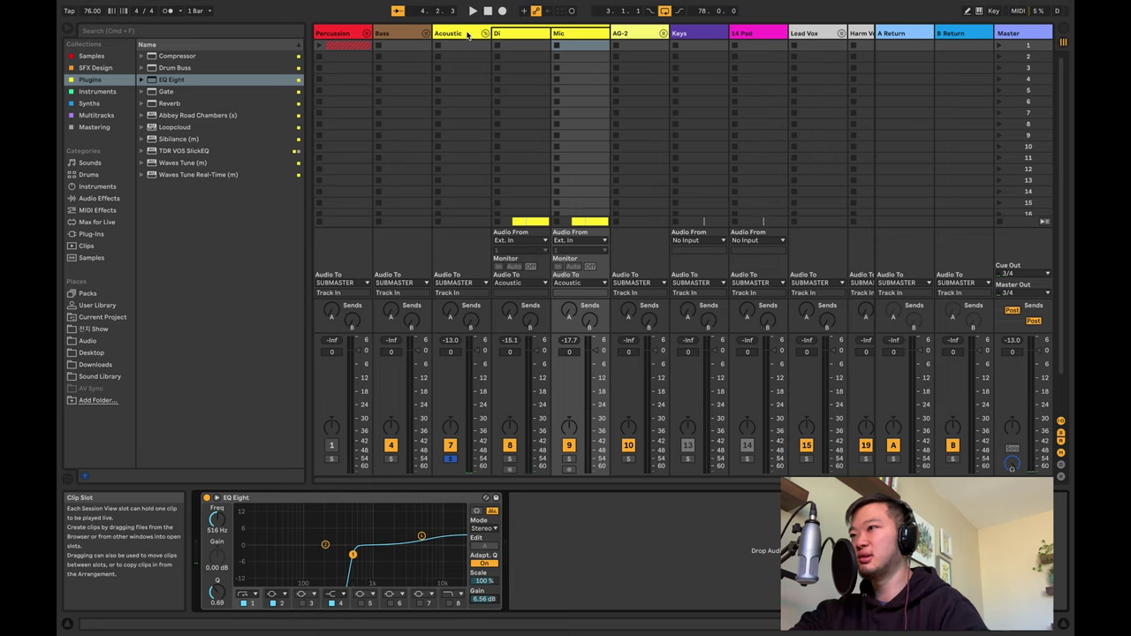
click(503, 36)
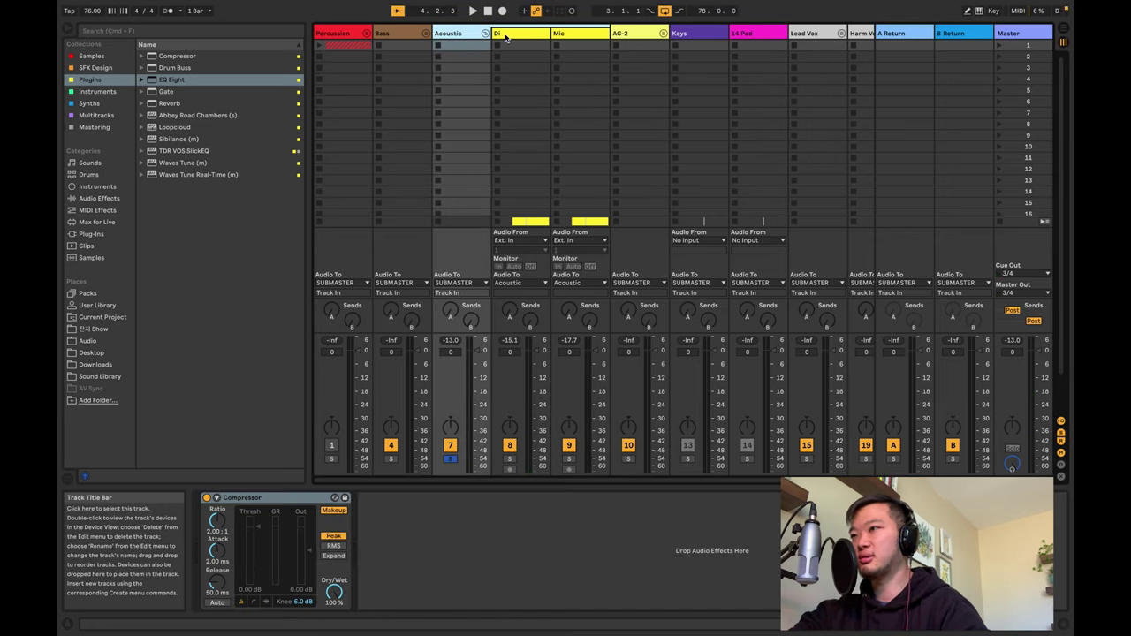
key(Right)
key(Right)
key(Left)
key(Left)
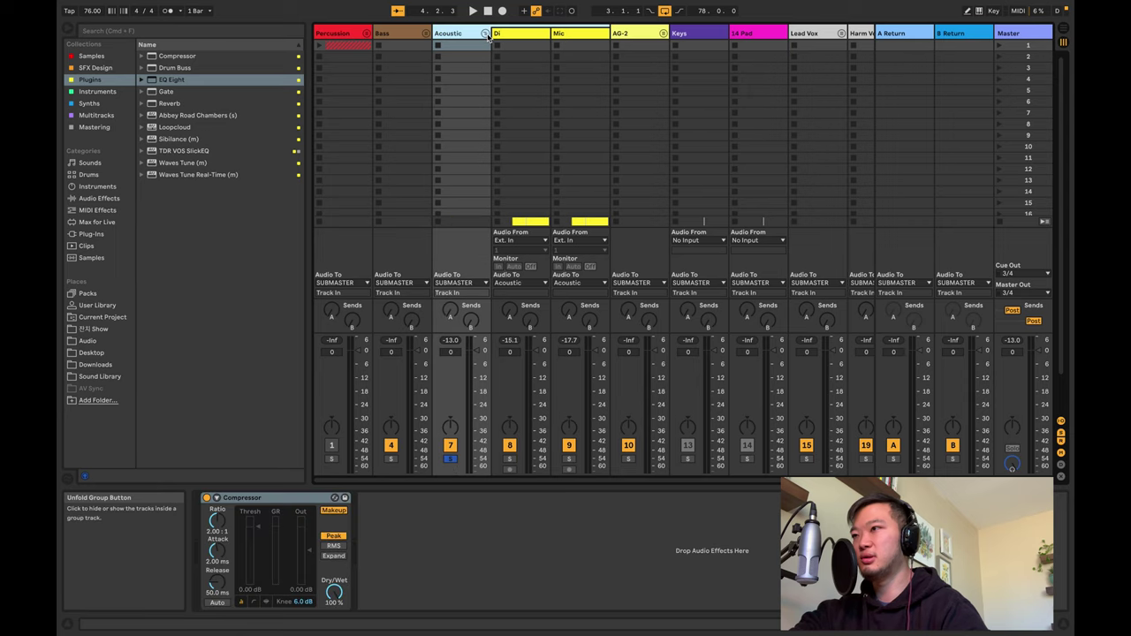
click(485, 33)
double_click(166, 81)
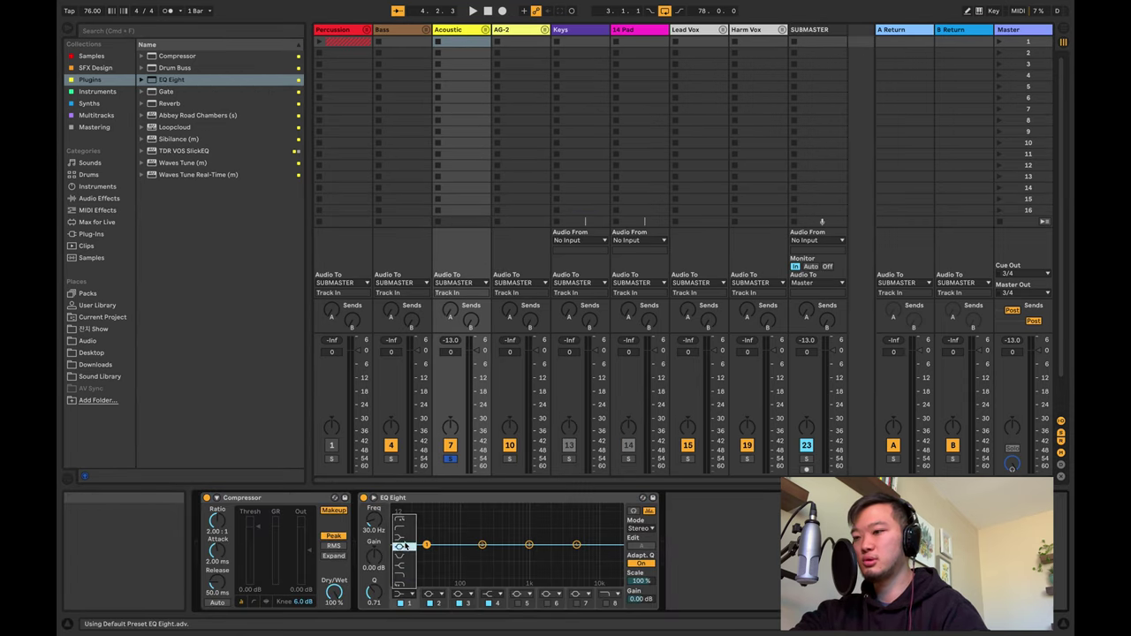
click(402, 603)
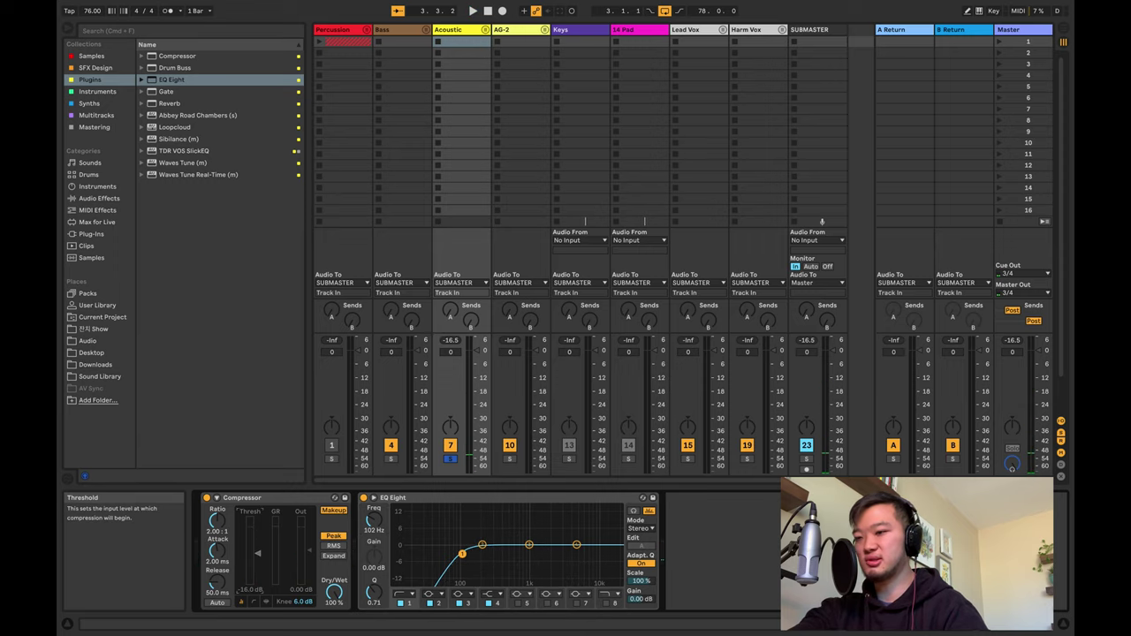
- Unfold the Acoustic group and reset the output gain of the Mic track's EQ Eight to 0.00 dB
click(495, 30)
click(557, 33)
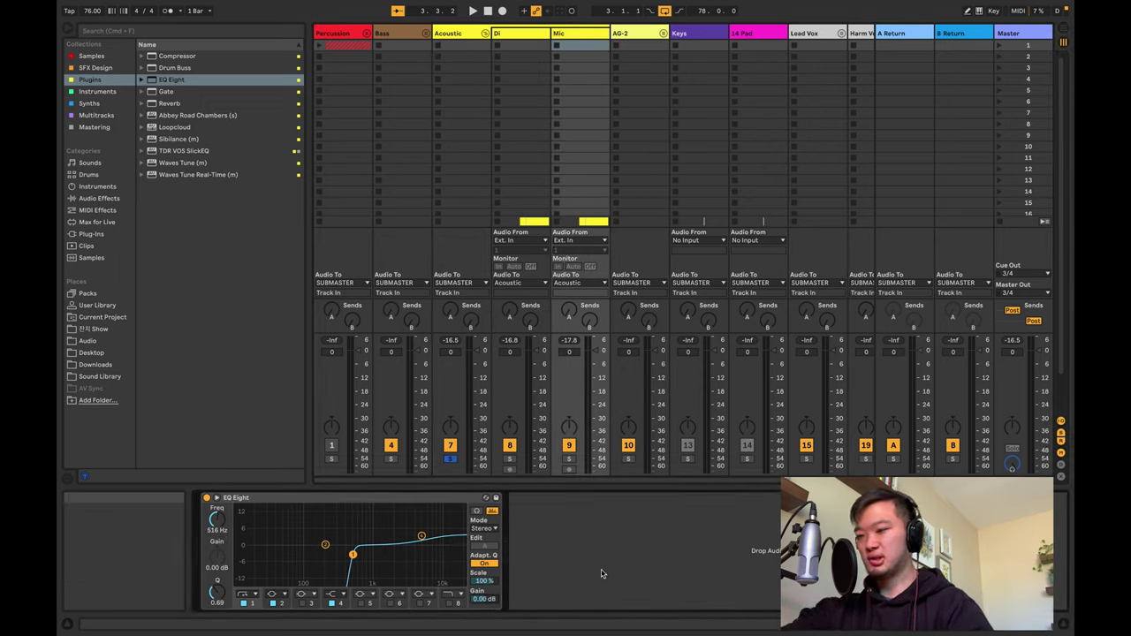
- Set the Acoustic group's Compressor to ratio 3.32:1, attack 21.5 ms, release 228 ms and threshold -20.7 dB, checking it during playback
click(450, 58)
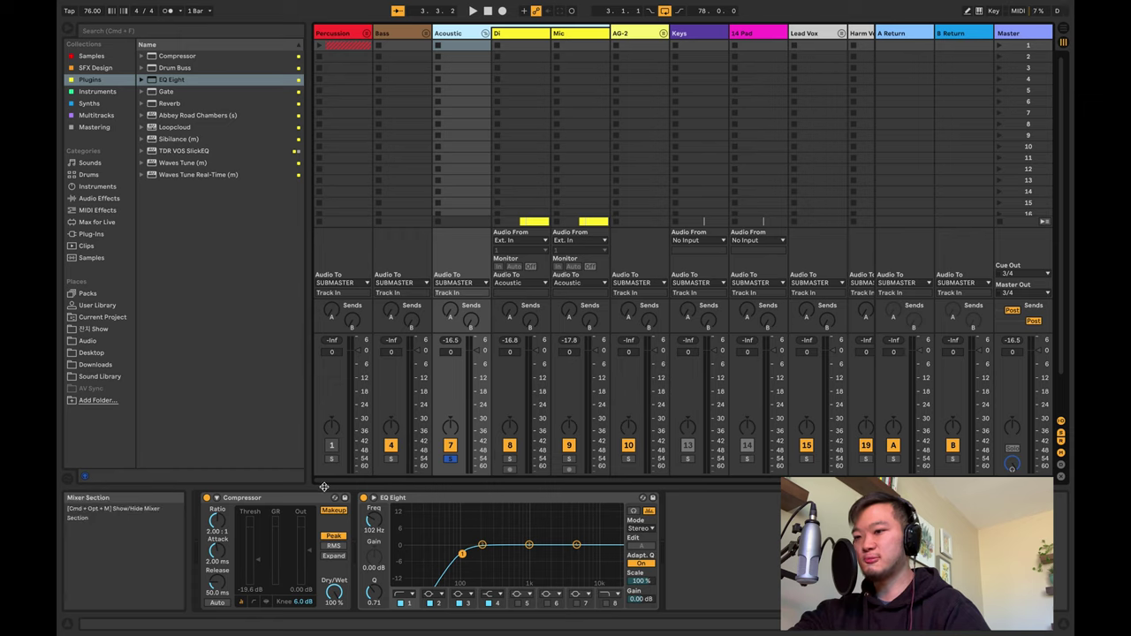
drag(218, 522, 218, 516)
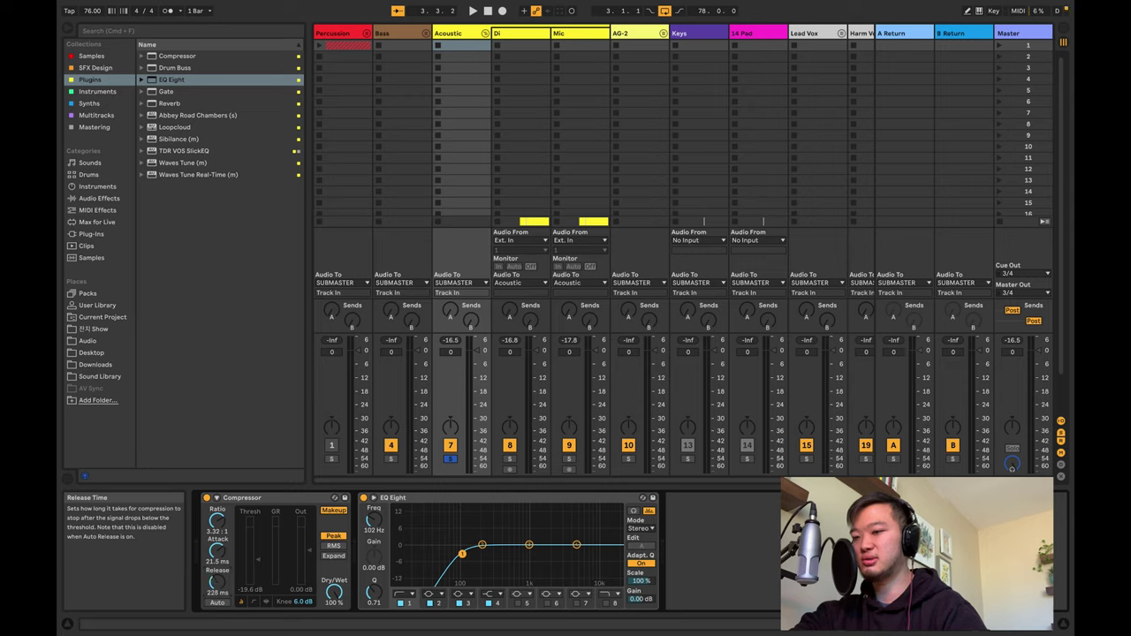
key(space)
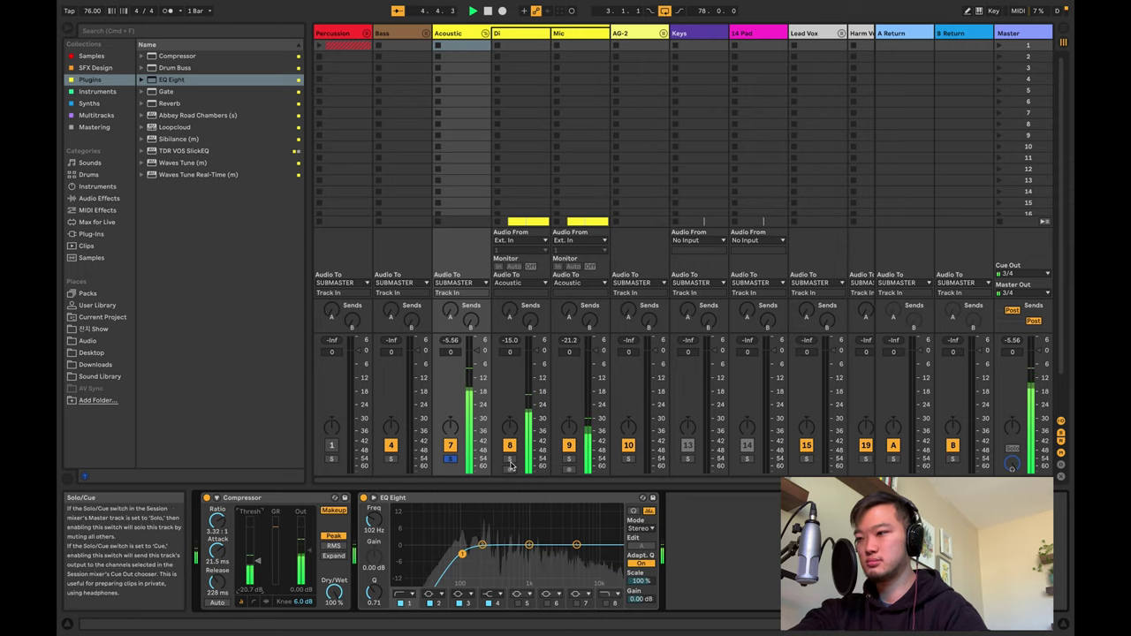
- Play the Acoustic group, lower the Mic track's volume to -5.2 dB, and briefly solo the DI track to compare
click(570, 446)
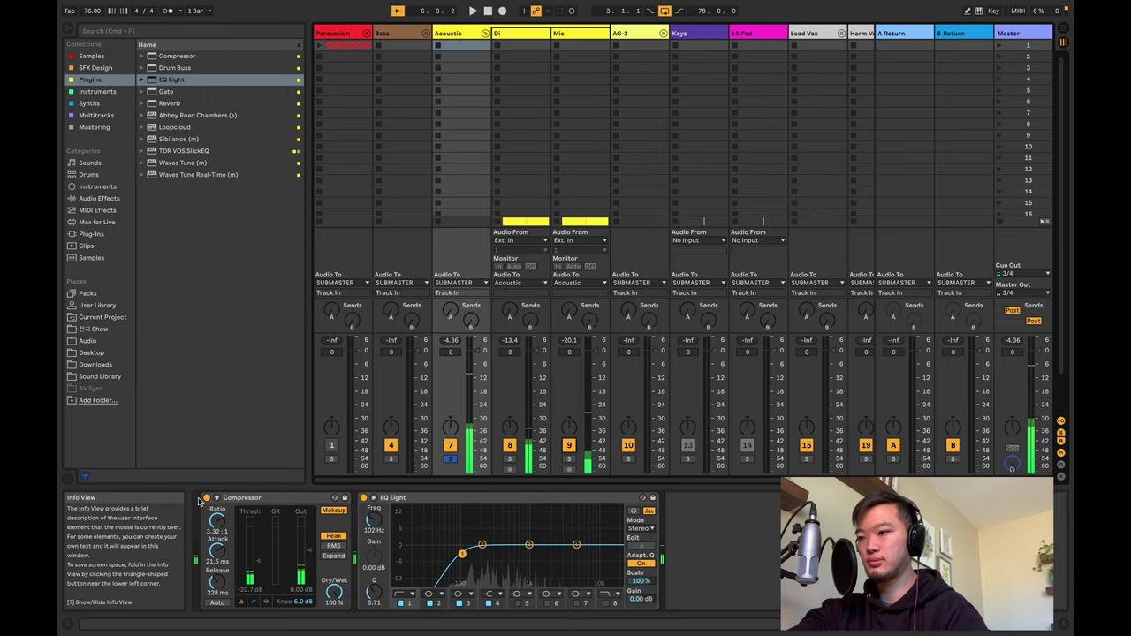
key(space)
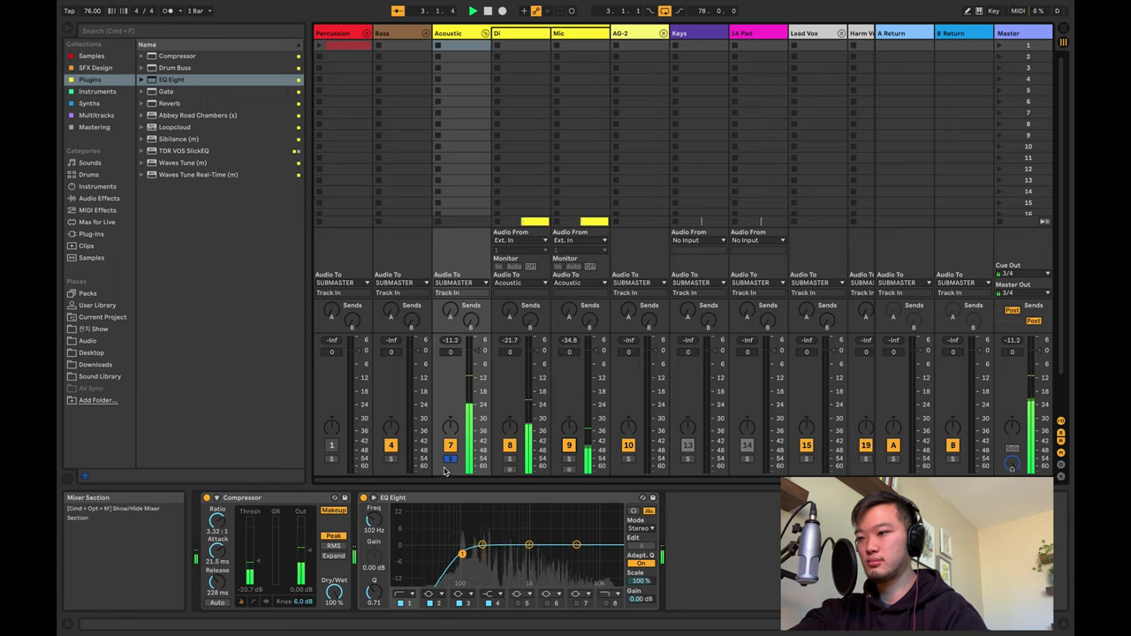
key(space)
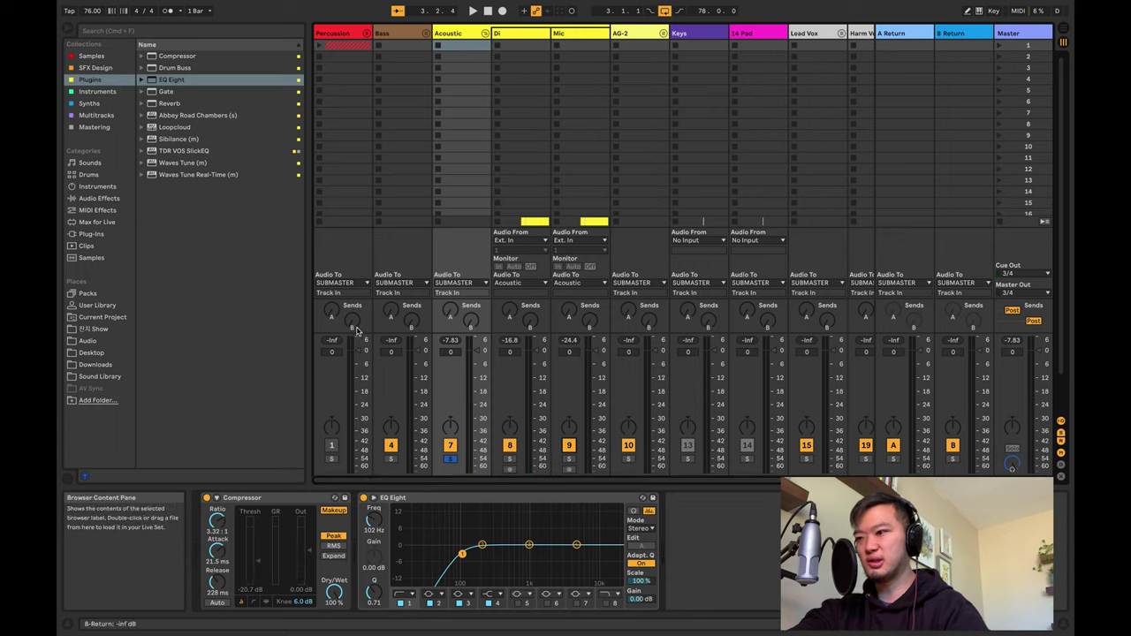
key(space)
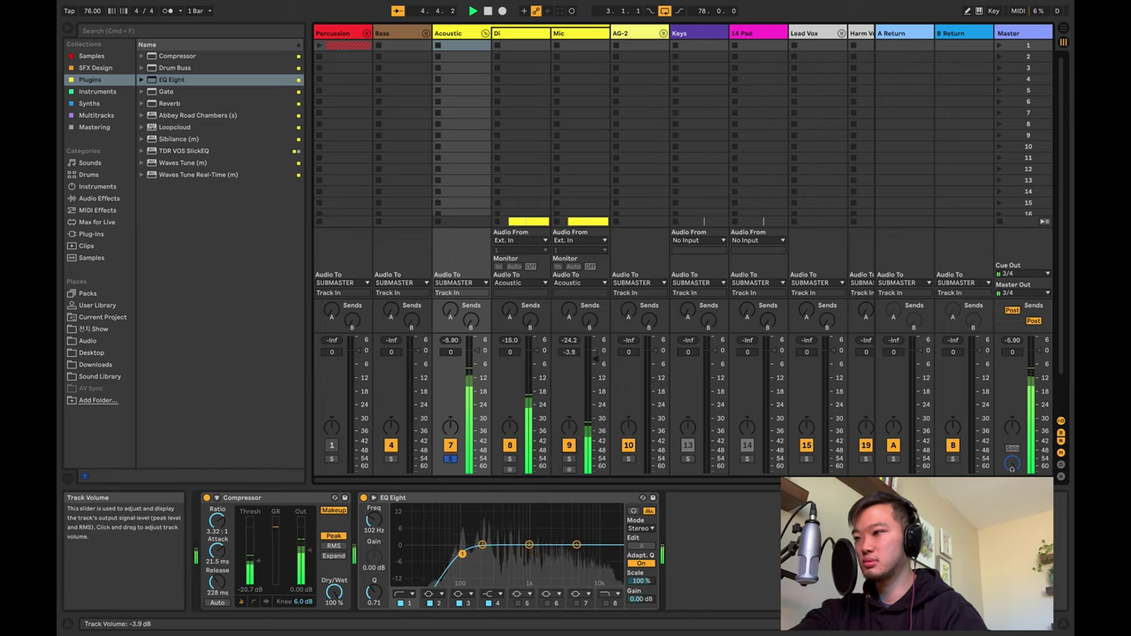
drag(591, 362, 591, 364)
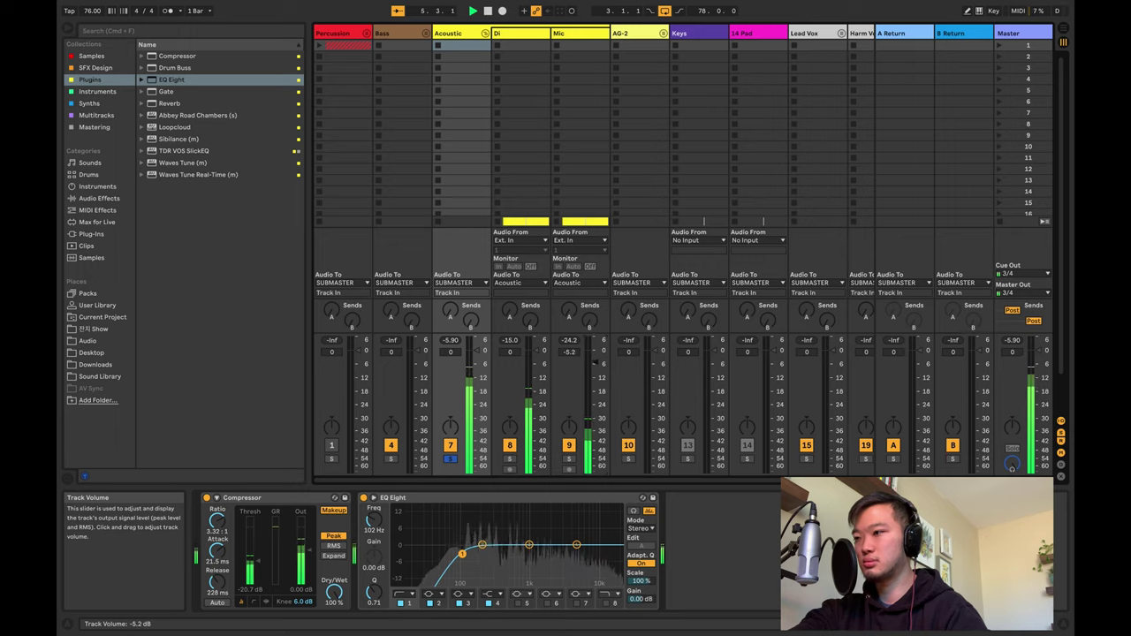
click(510, 459)
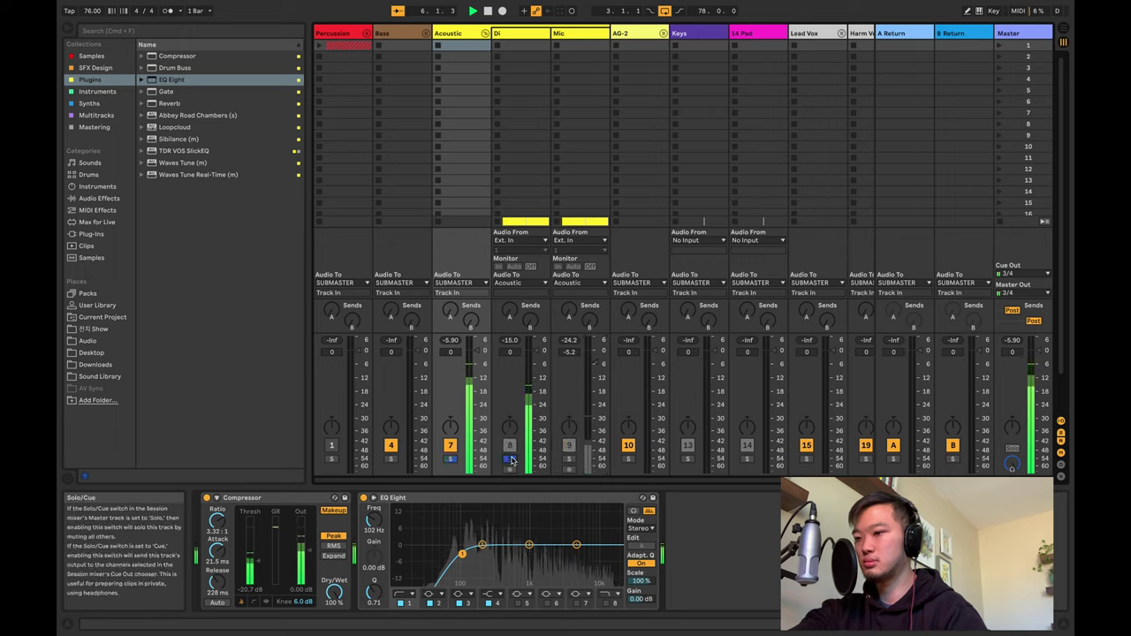
click(510, 460)
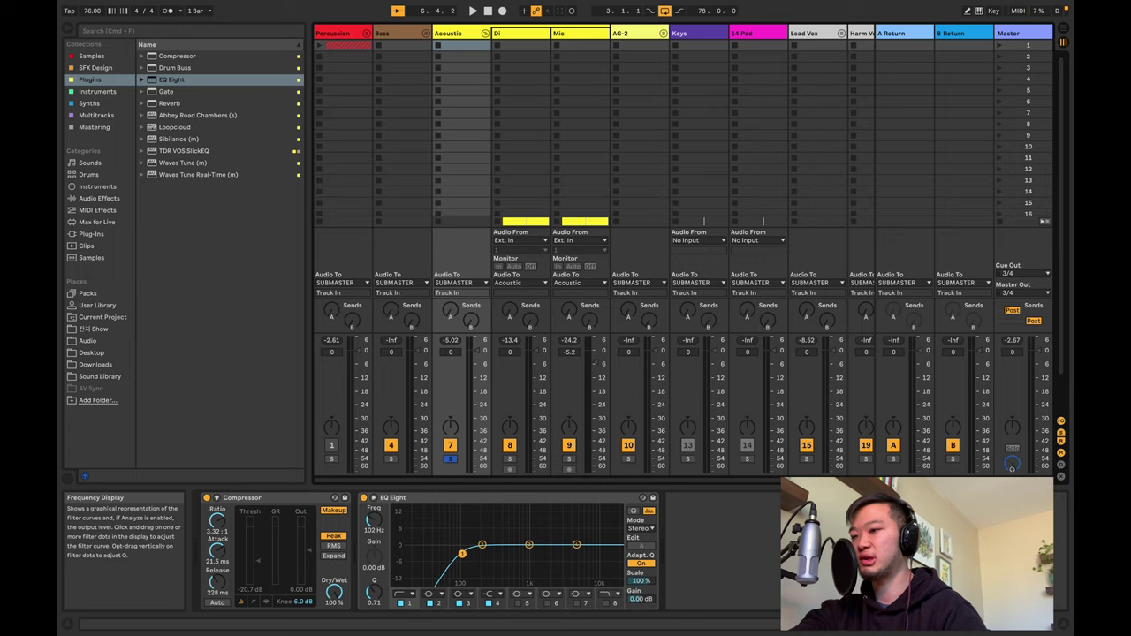
- On the Acoustic group's EQ Eight, move the band 1 low cut to 297 Hz with Q 0.63 and disable band 2
drag(461, 554, 467, 553)
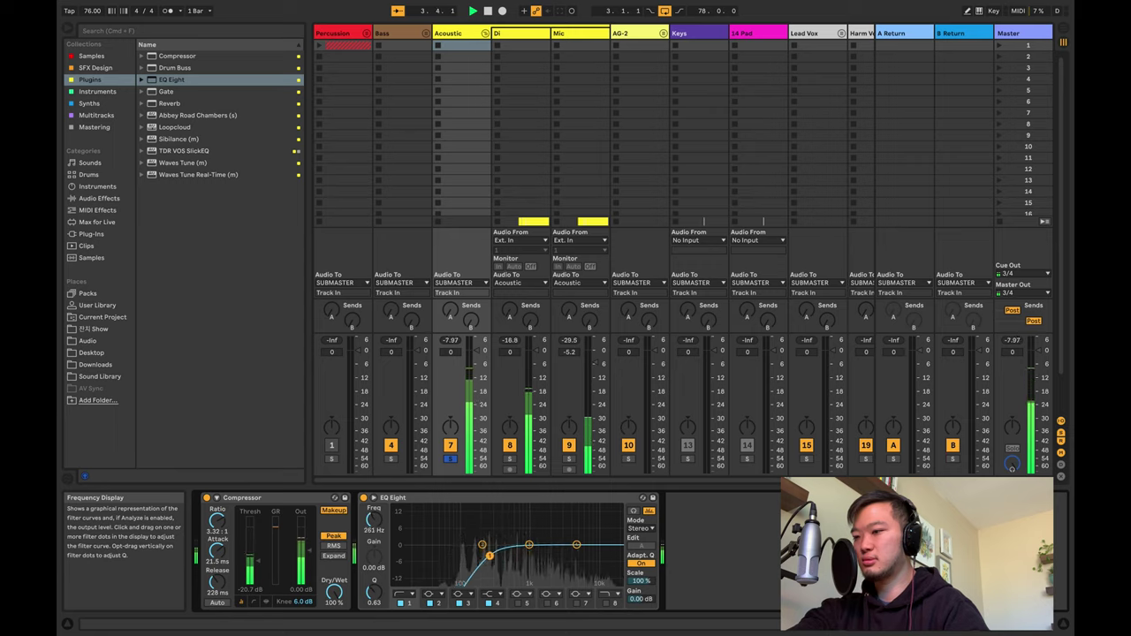
click(436, 604)
click(431, 605)
click(431, 603)
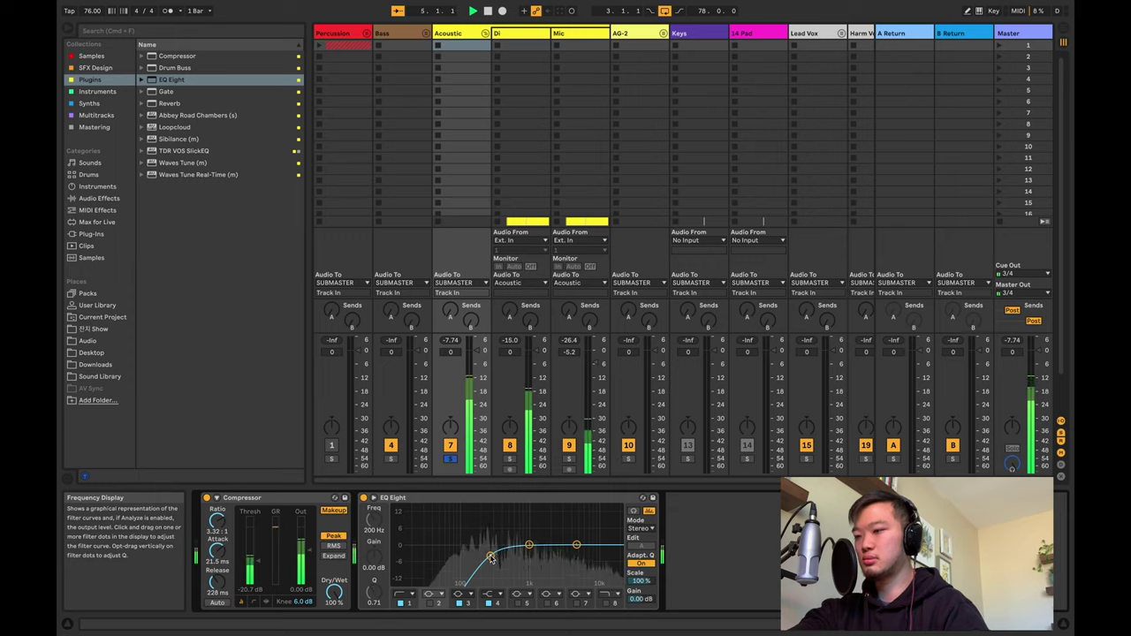
drag(490, 557, 494, 555)
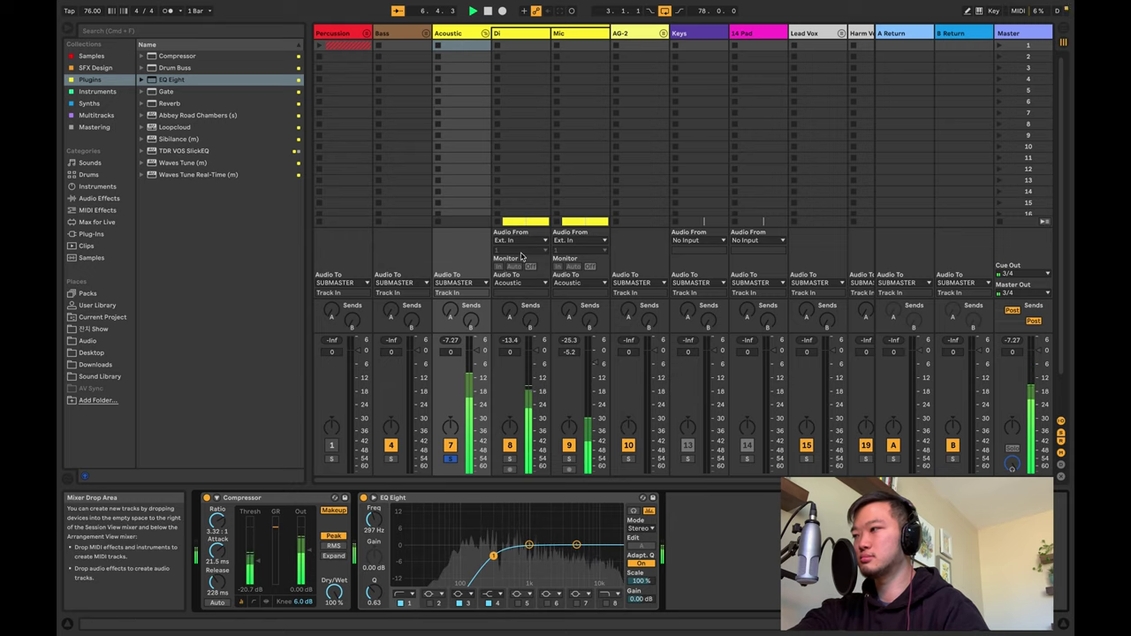
- Fold the Acoustic group, unfold AG-2, and copy the Acoustic group's Compressor and EQ Eight onto the AG-2 group
click(486, 32)
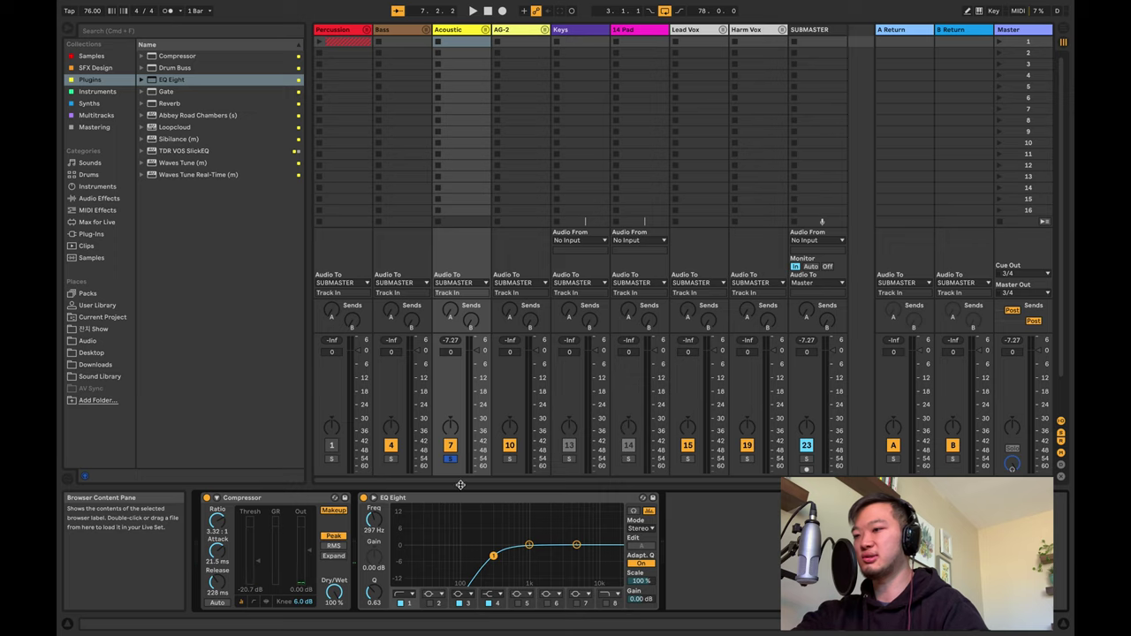
click(543, 32)
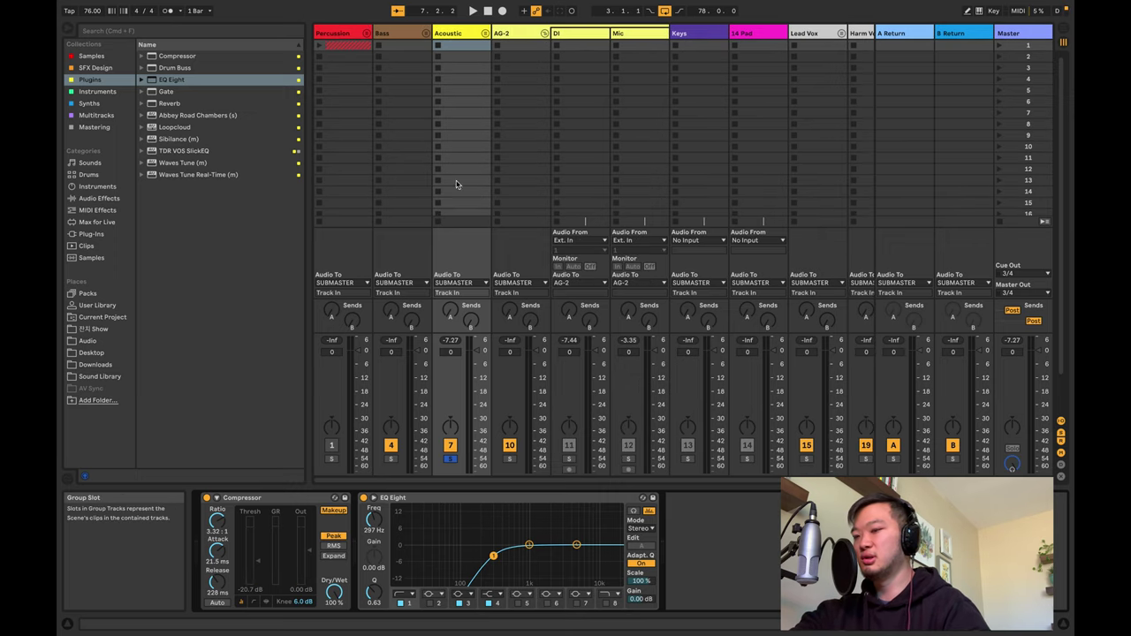
click(411, 499)
shift+click(316, 499)
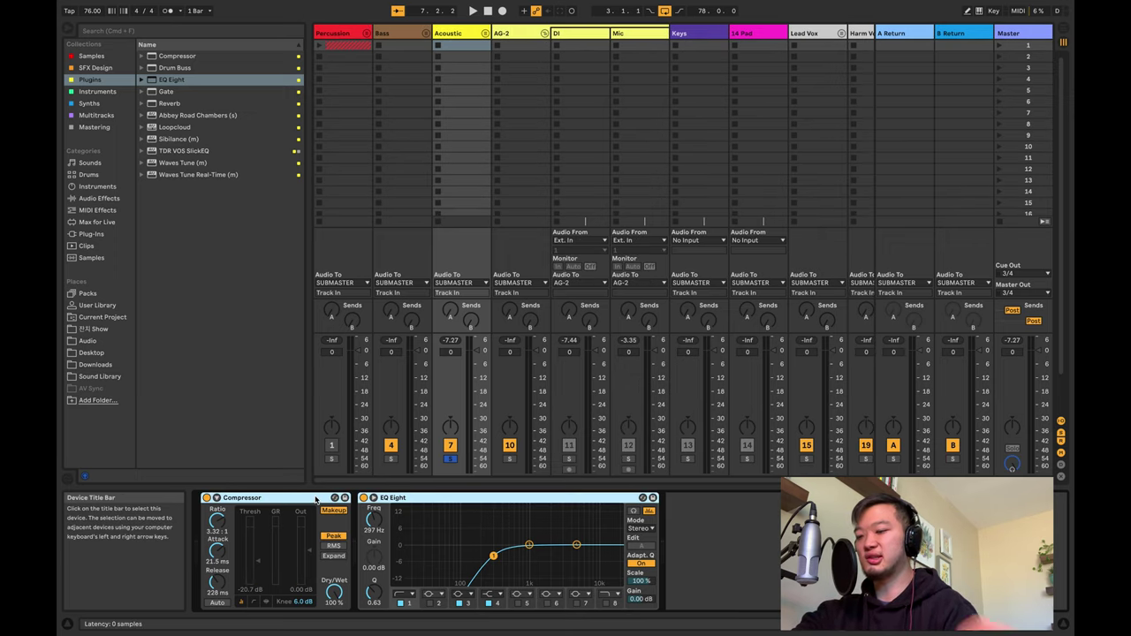
click(525, 33)
click(398, 524)
key(super+v)
- In Arrangement View, solo the AG-2 group instead of Acoustic and play from bar 45, where the Guitar2 clips start
key(Tab)
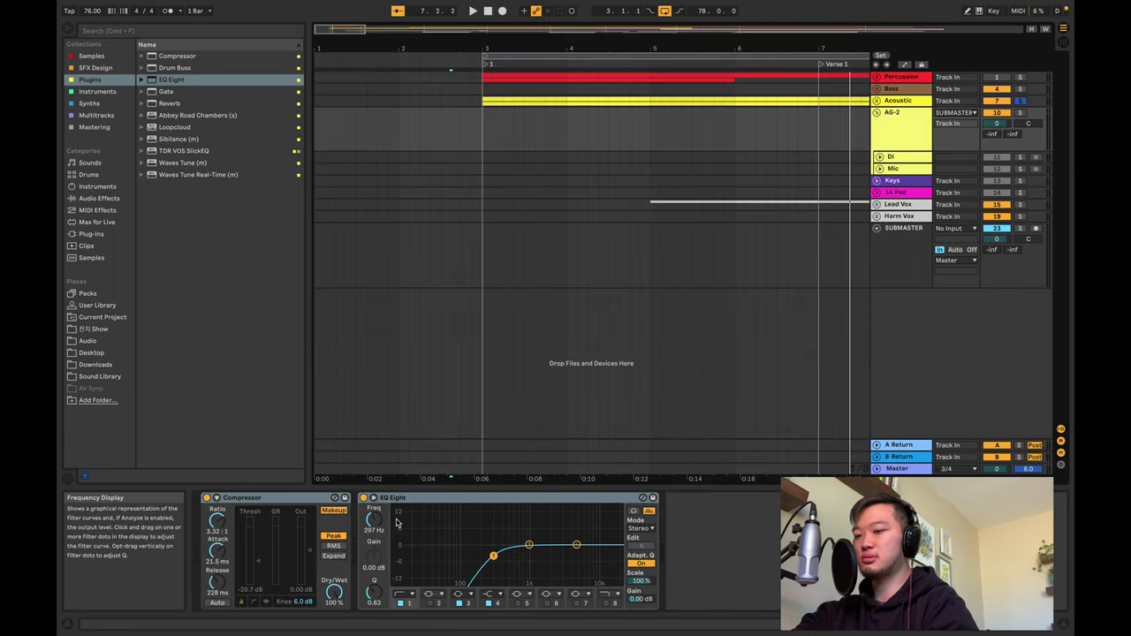
scroll(678, 142, up, 3)
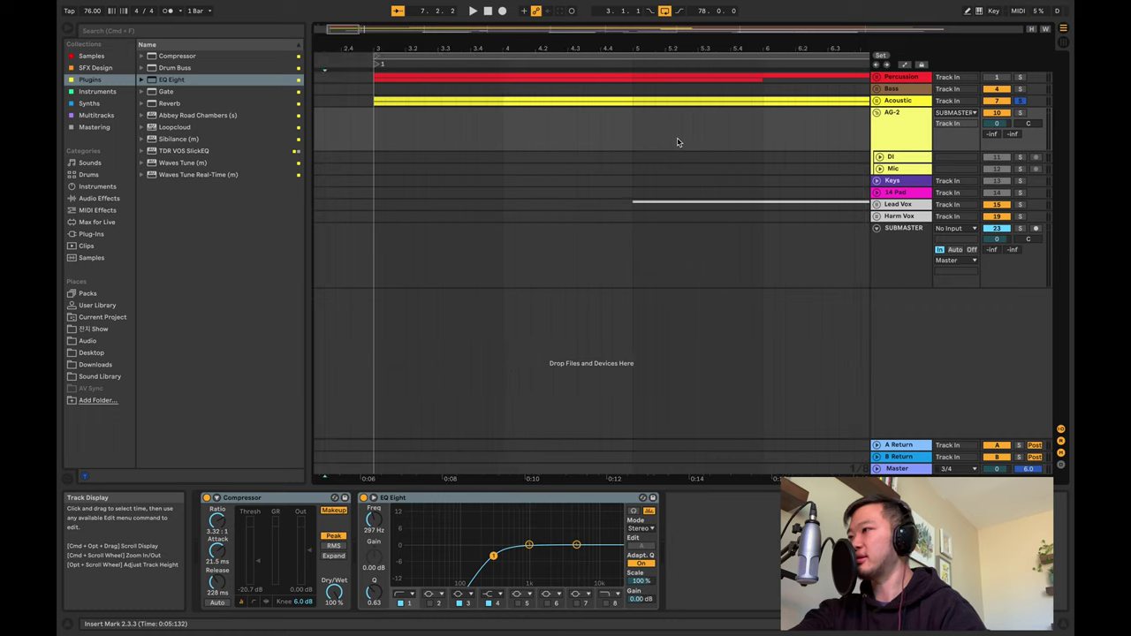
scroll(678, 142, down, 10)
scroll(679, 142, right, 2)
scroll(677, 143, right, 4)
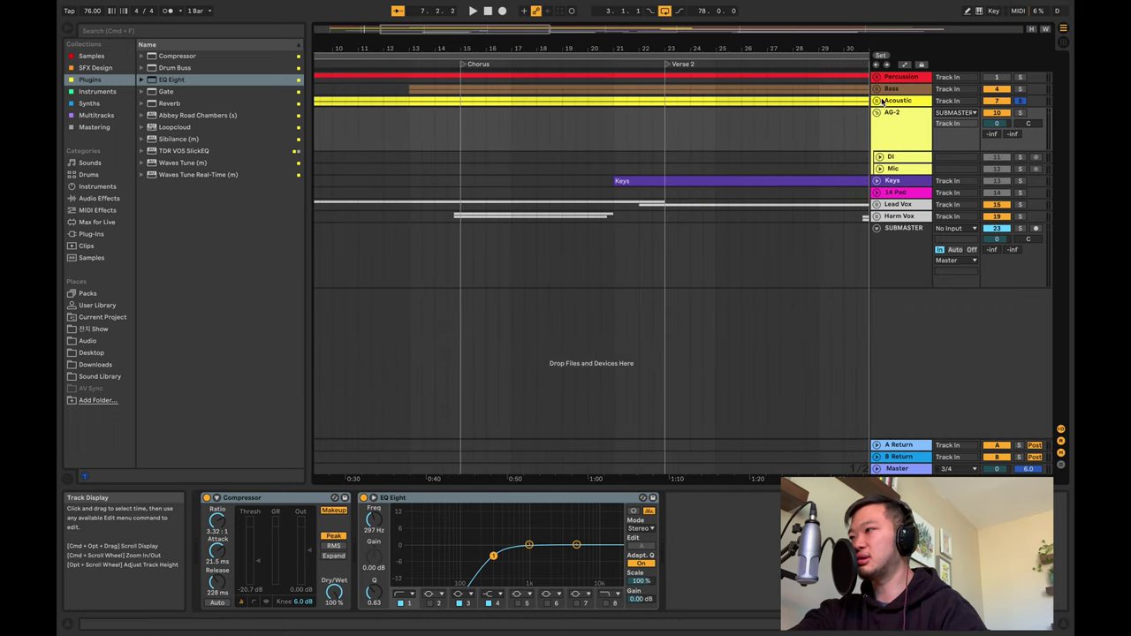
scroll(689, 156, right, 12)
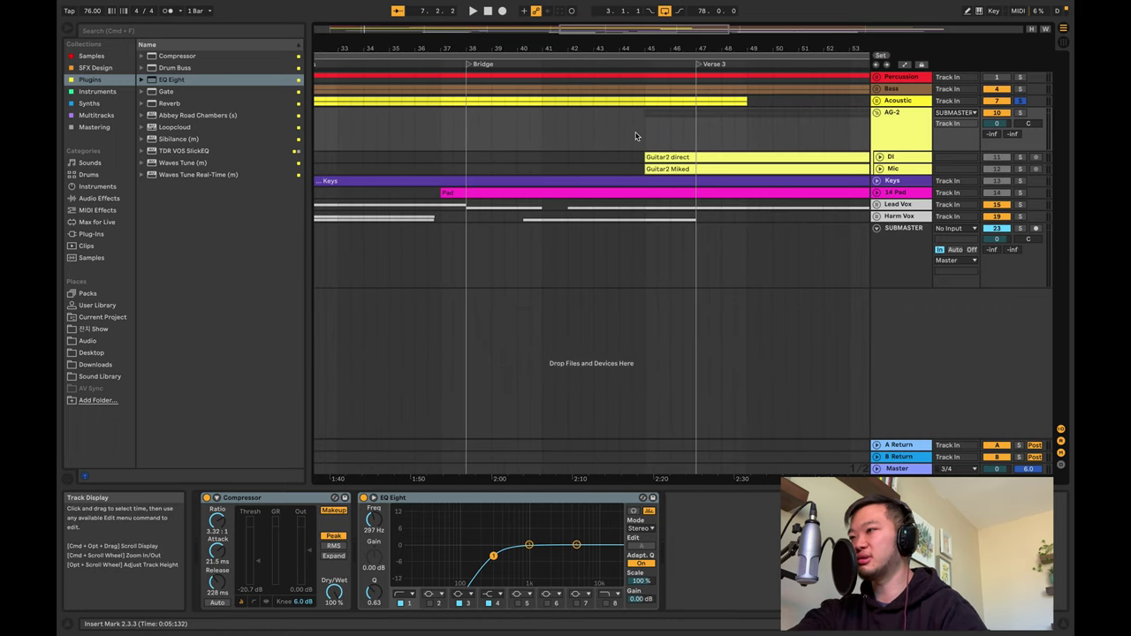
click(641, 135)
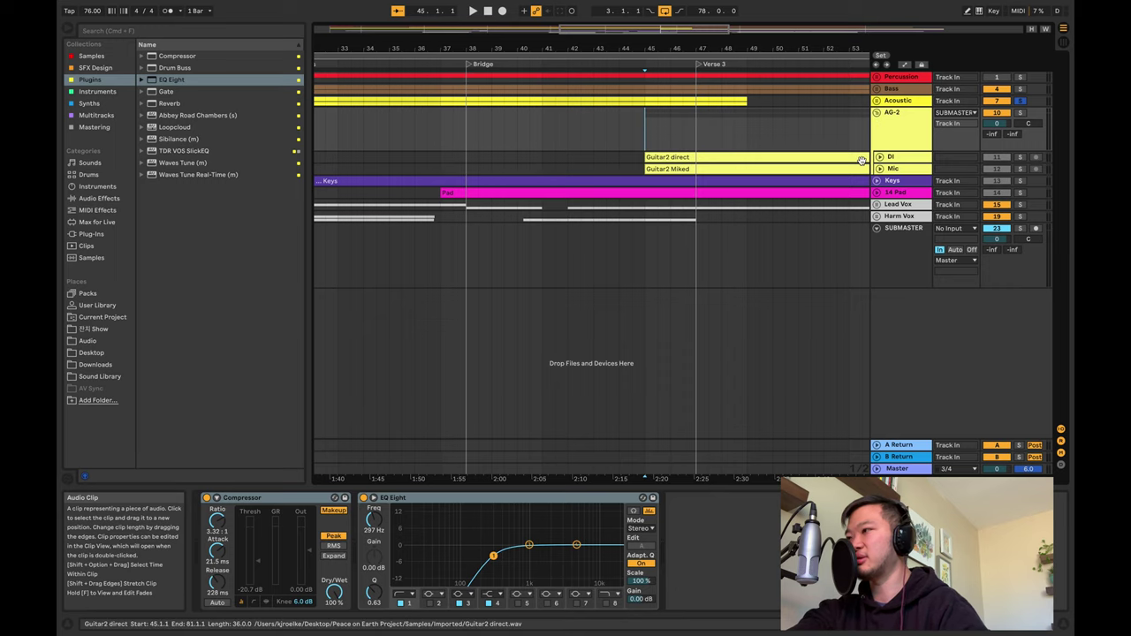
key(space)
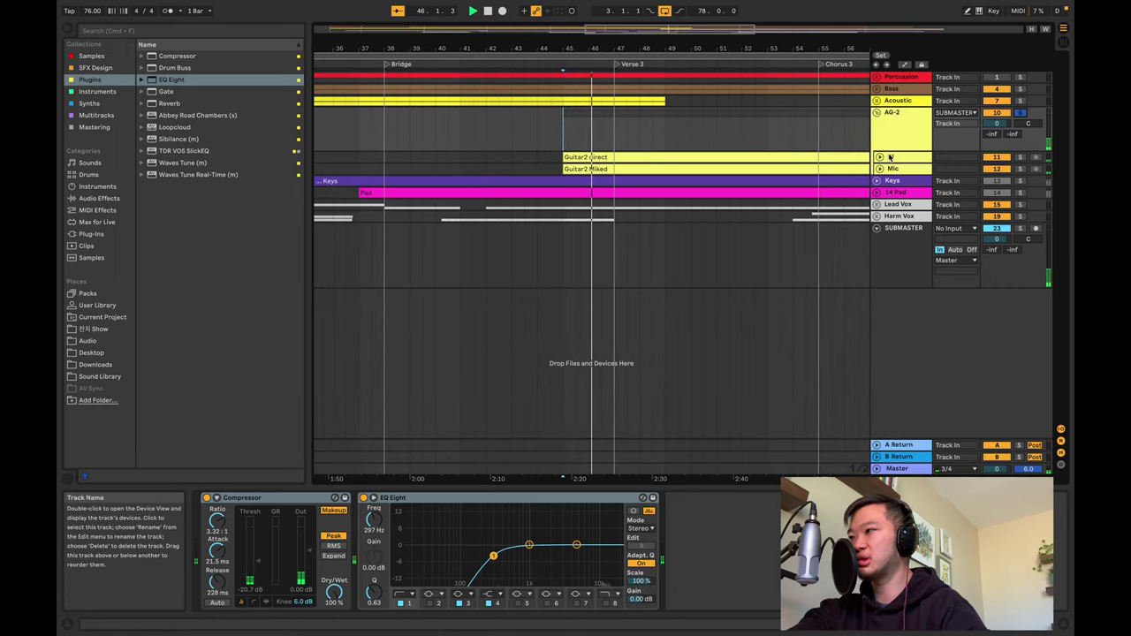
- Unfold AG-2's DI and Mic tracks and trim the Guitar2 direct clip's start to bar 47 and Guitar2 Miked's to 46.3.1
click(880, 158)
click(593, 158)
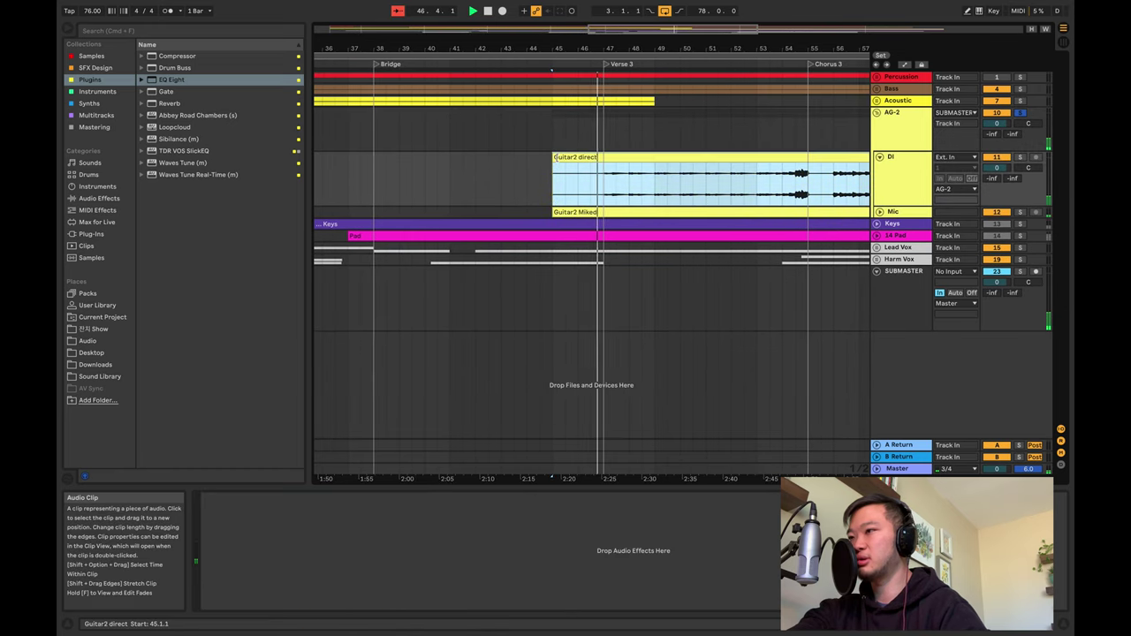
drag(553, 182, 594, 175)
click(877, 211)
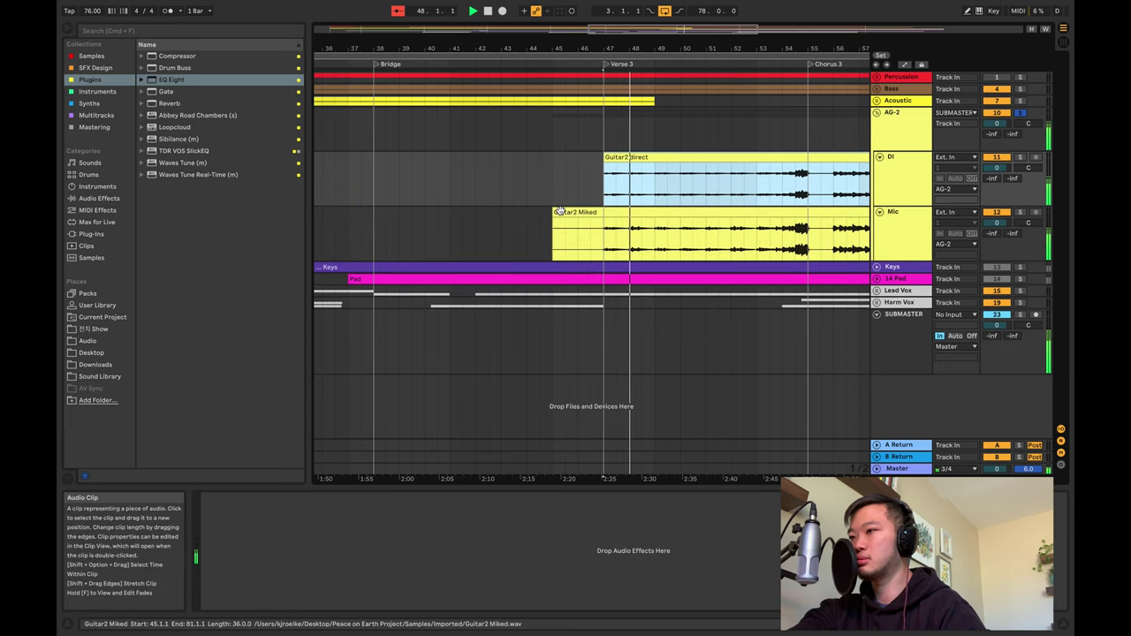
drag(560, 211, 596, 215)
- Check the AG-2 group's DI and Mic levels in the Session View mixer during playback, enable the metronome, and stop
scroll(622, 200, right, 3)
click(899, 131)
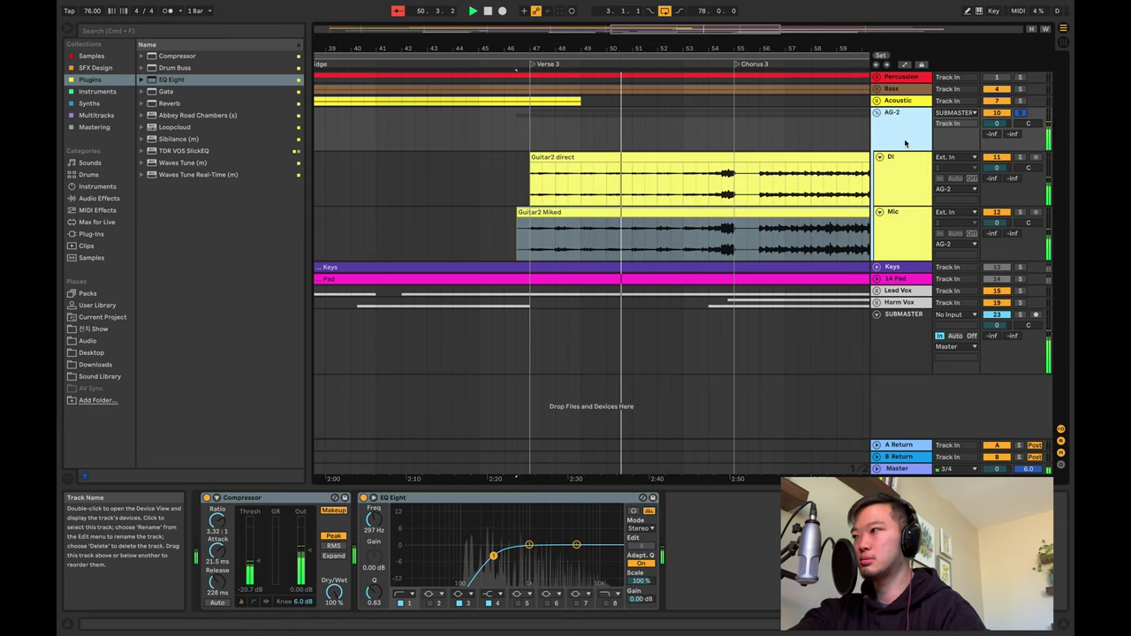
click(894, 144)
key(Tab)
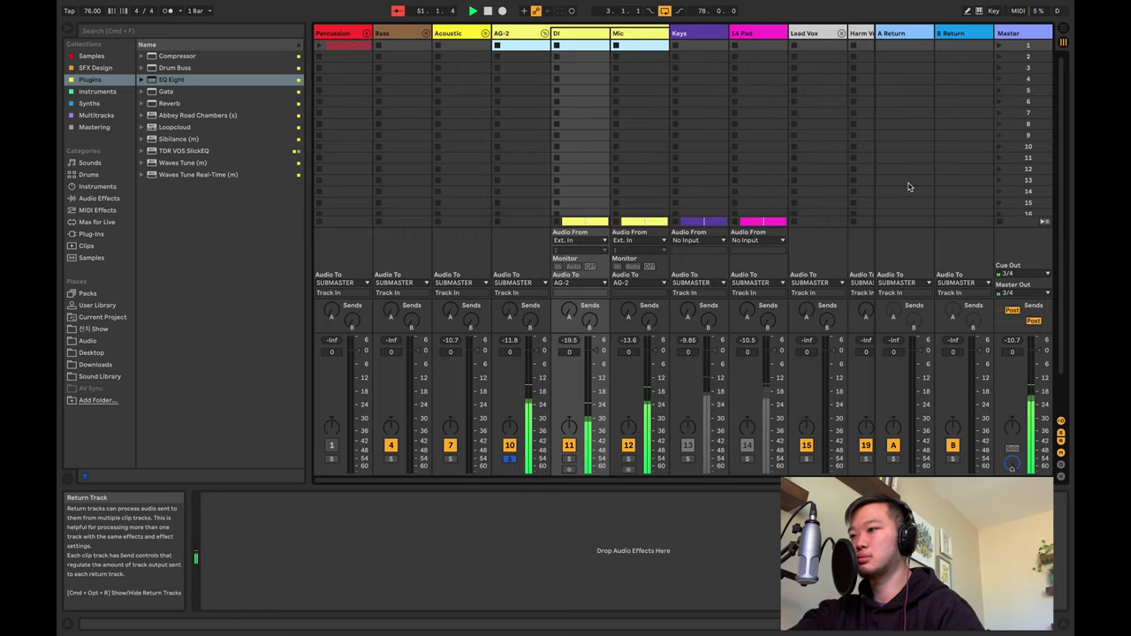
click(628, 446)
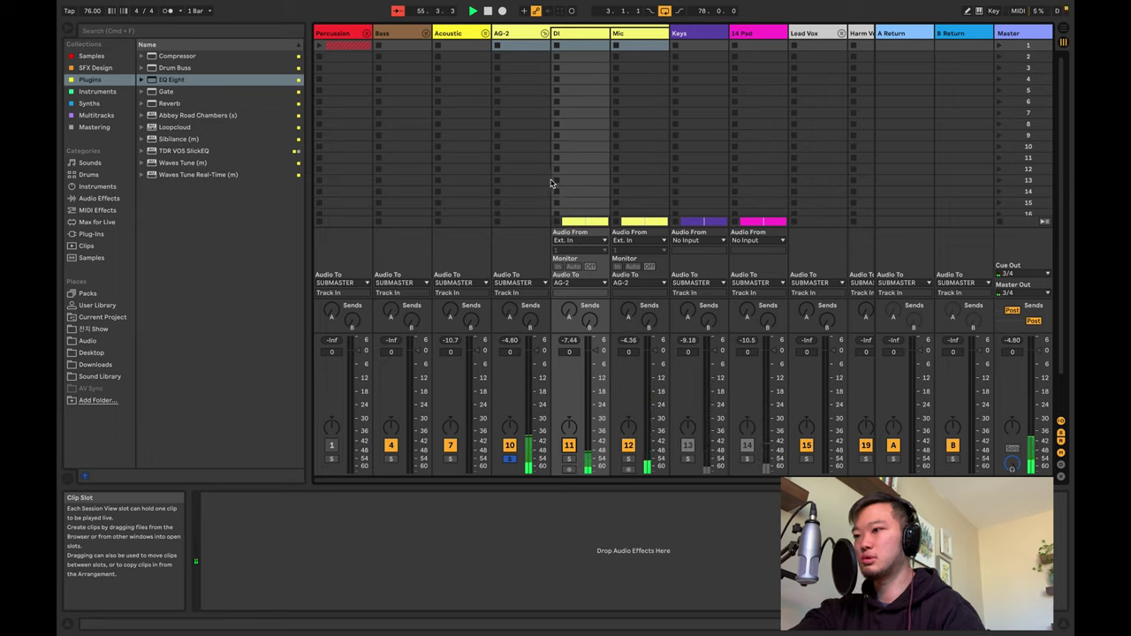
click(168, 10)
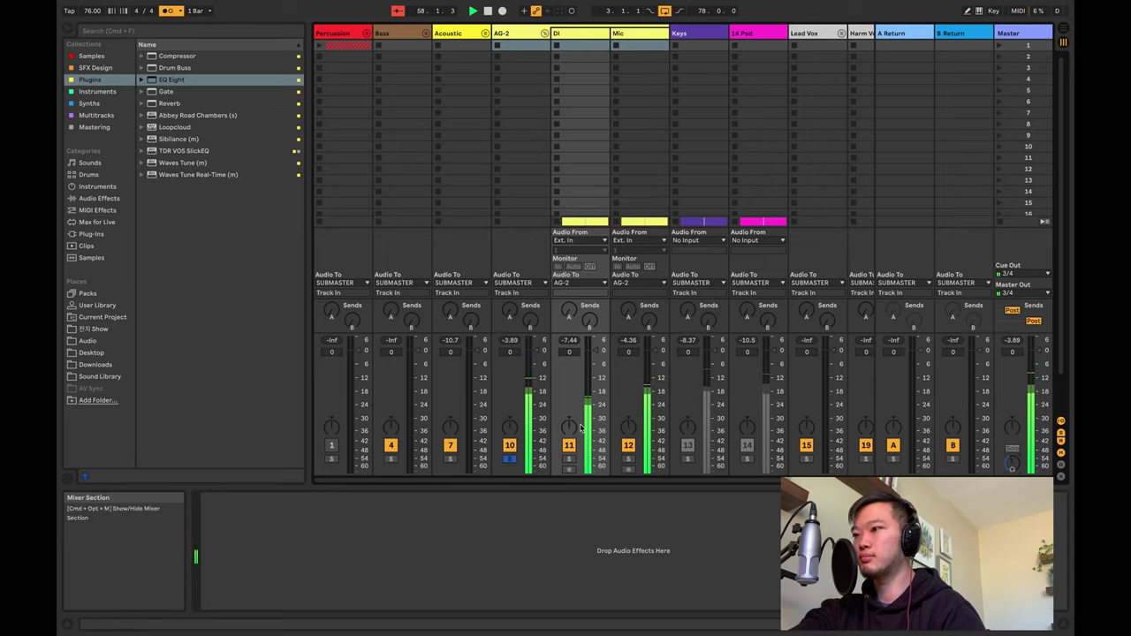
key(space)
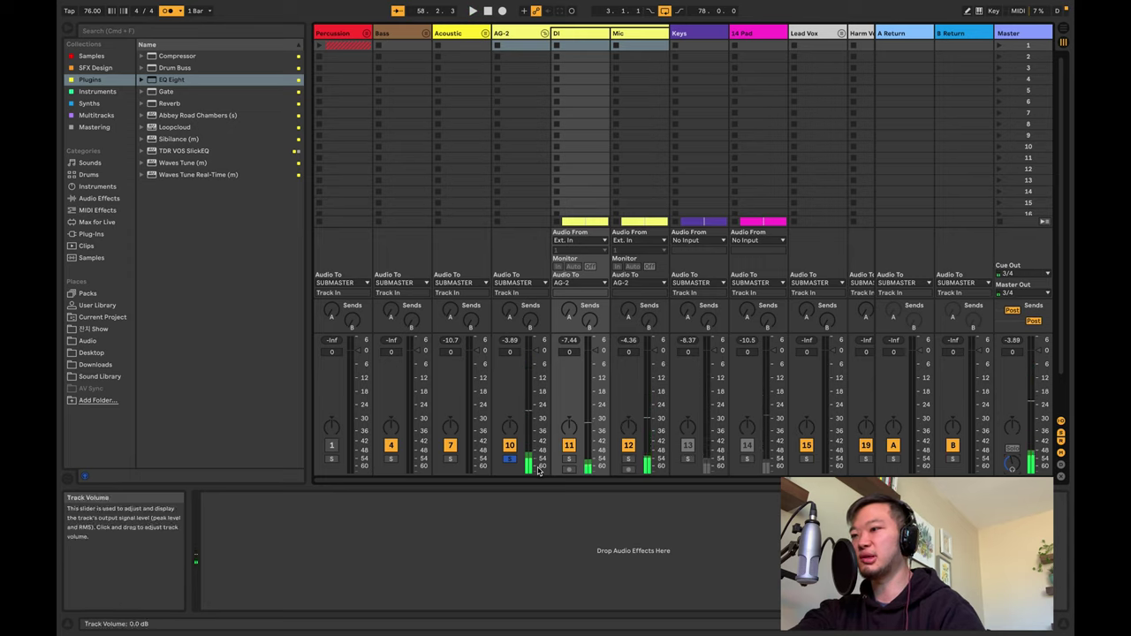
- Unsolo and fold the AG-2 group, and return to Arrangement View
click(511, 459)
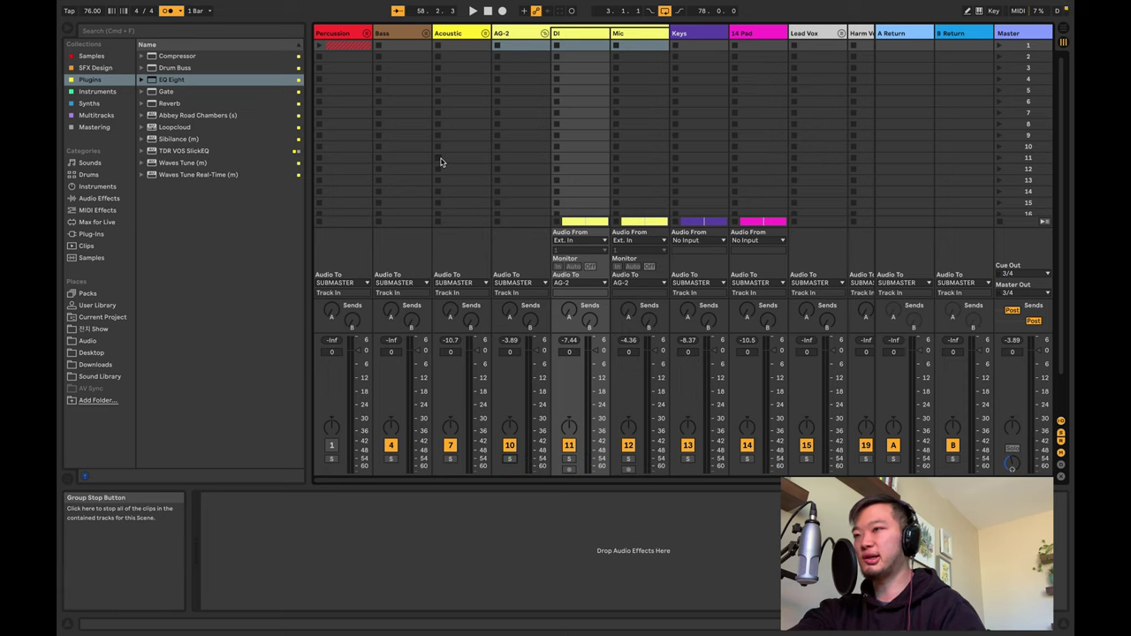
click(544, 33)
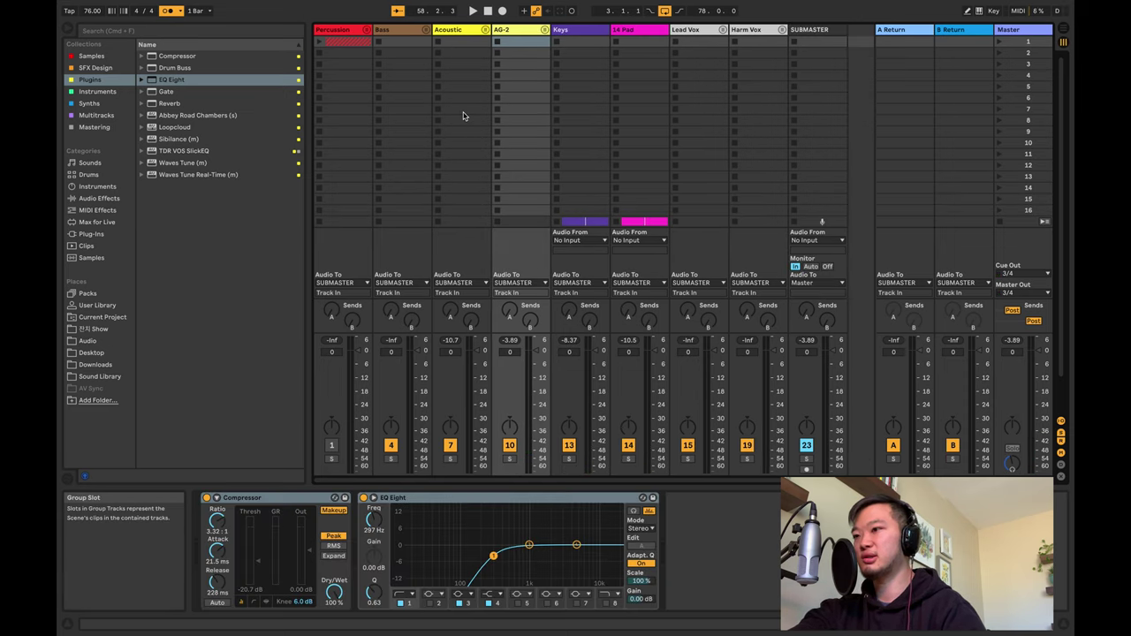
key(Tab)
scroll(463, 115, left, 10)
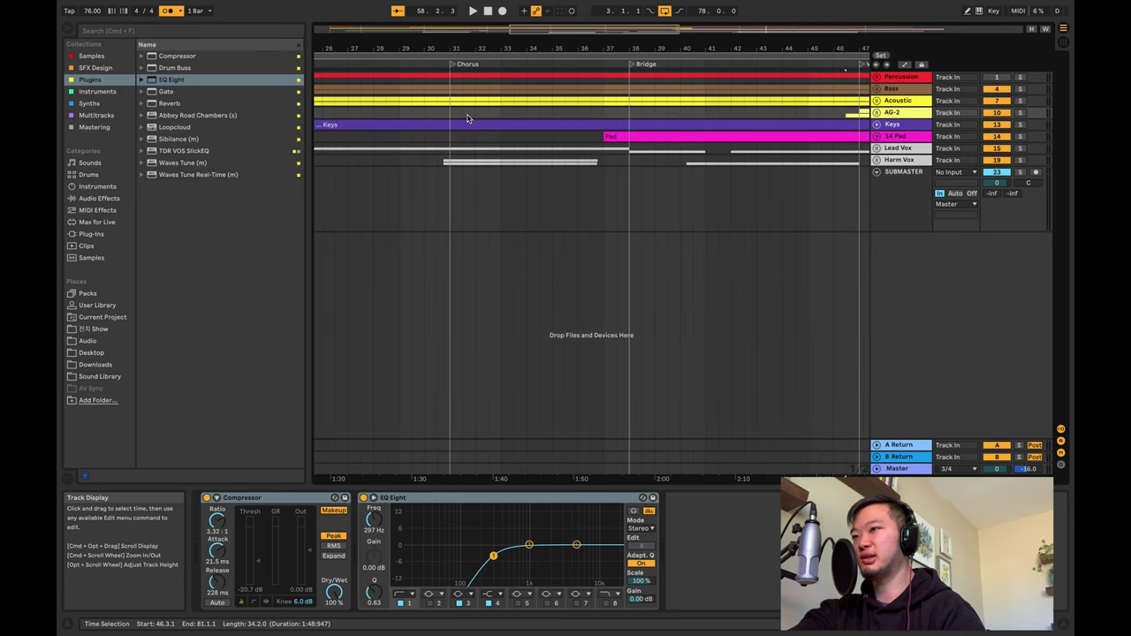
- Unfold the Keys track, the Bass group and its track 2, and play from bar 14, just before the first Chorus
click(878, 125)
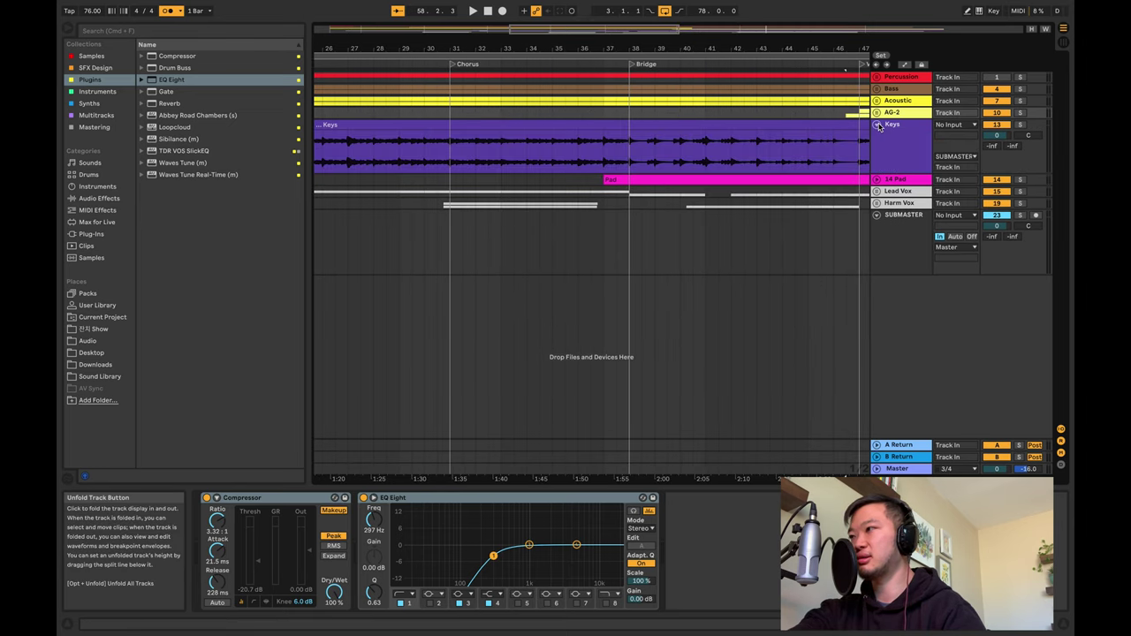
click(878, 89)
scroll(520, 146, left, 10)
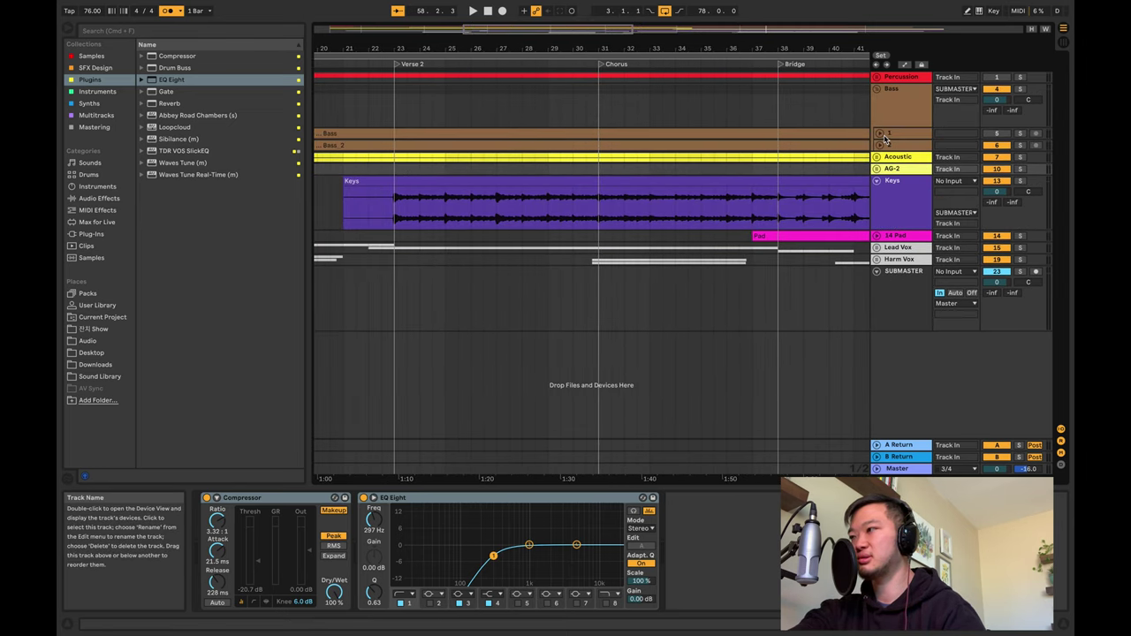
click(879, 146)
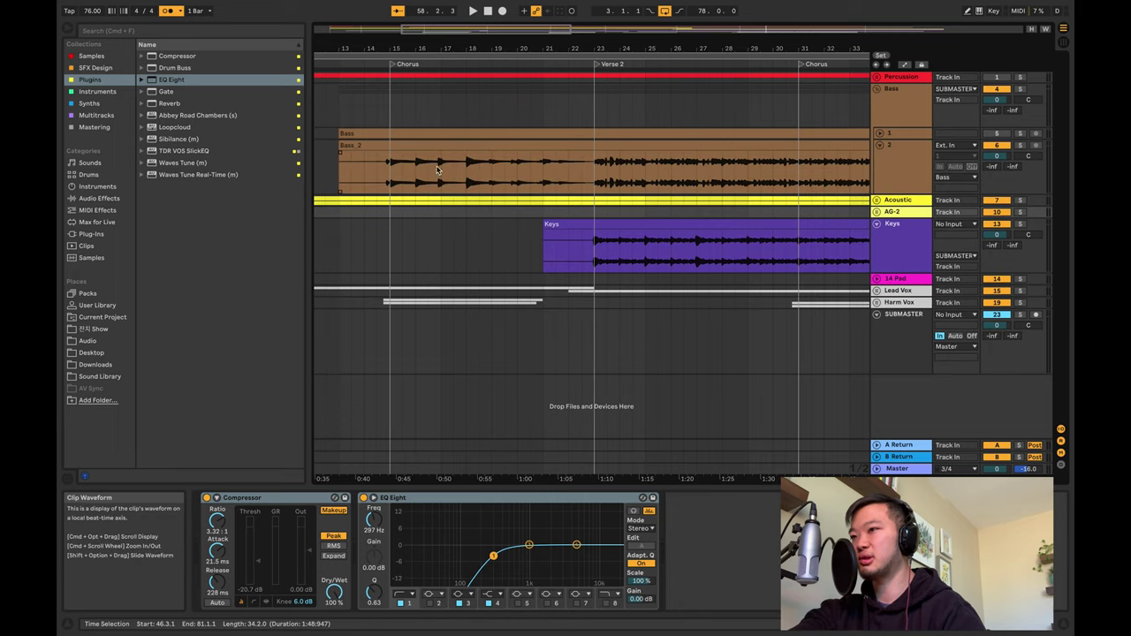
click(366, 169)
key(space)
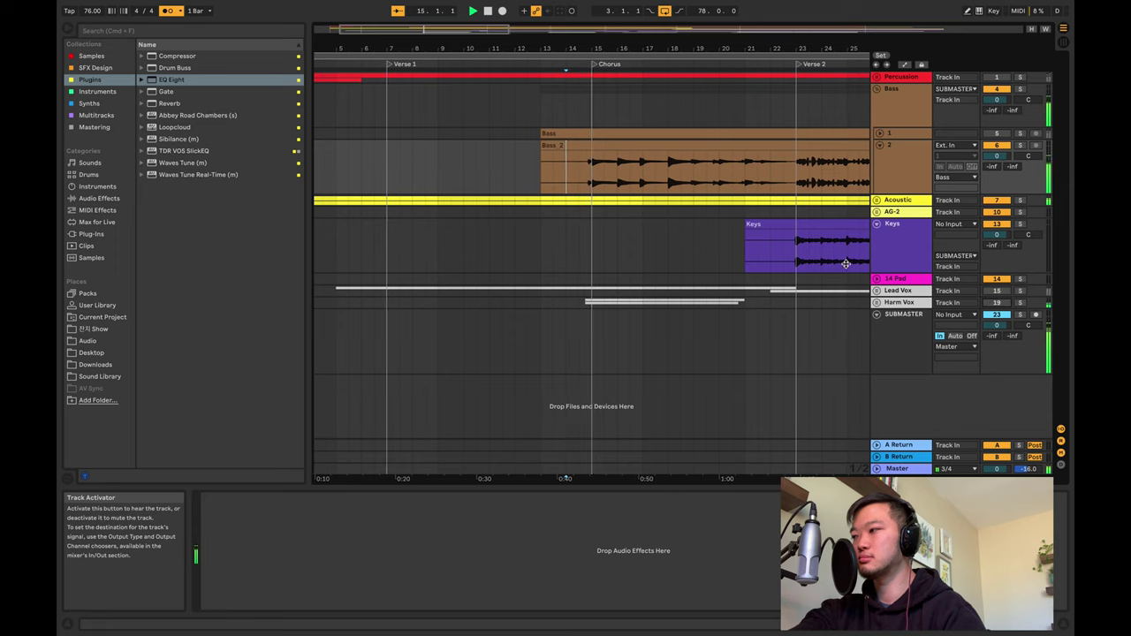
- Unfold and activate Bass track 1, play from just before the Chorus, and solo tracks 1 and 2 alternately to compare them
click(880, 133)
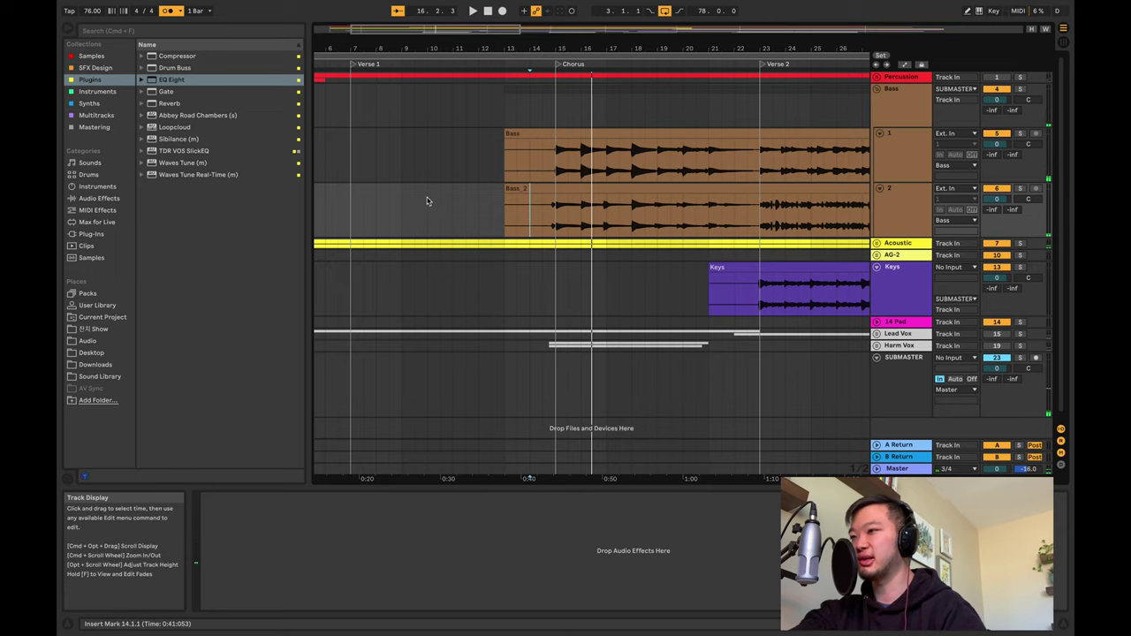
click(542, 165)
key(space)
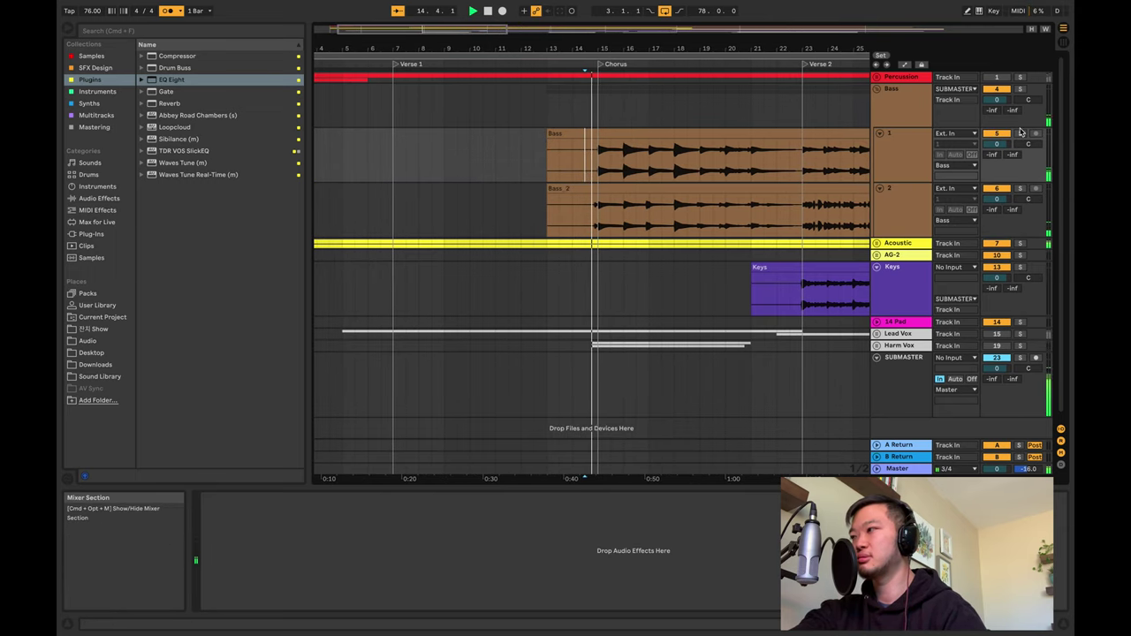
click(1021, 134)
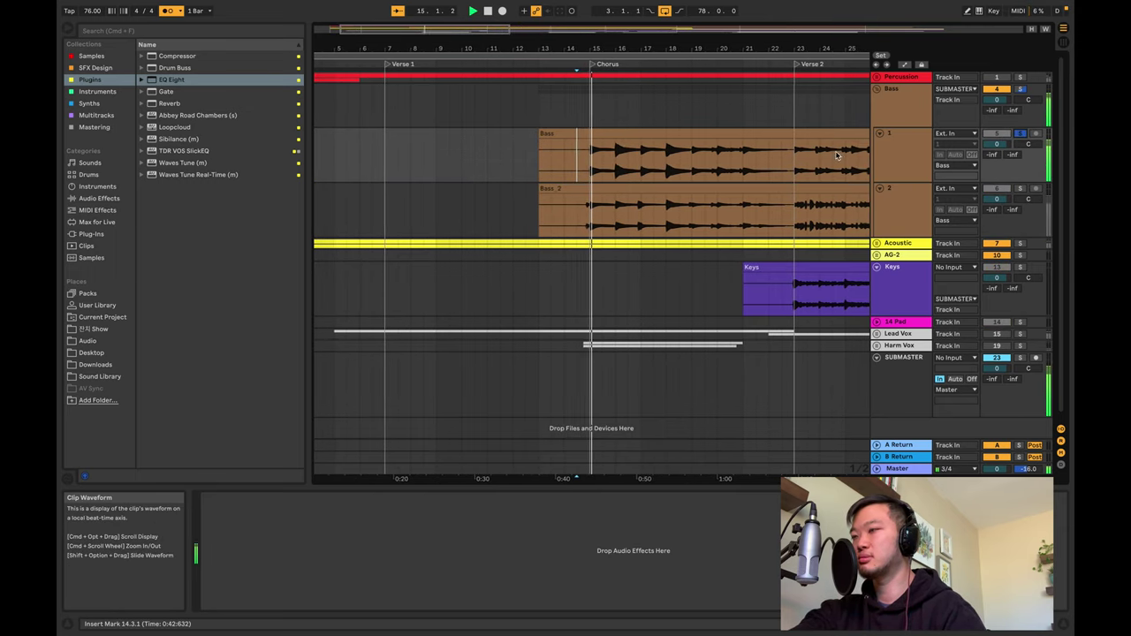
click(1021, 189)
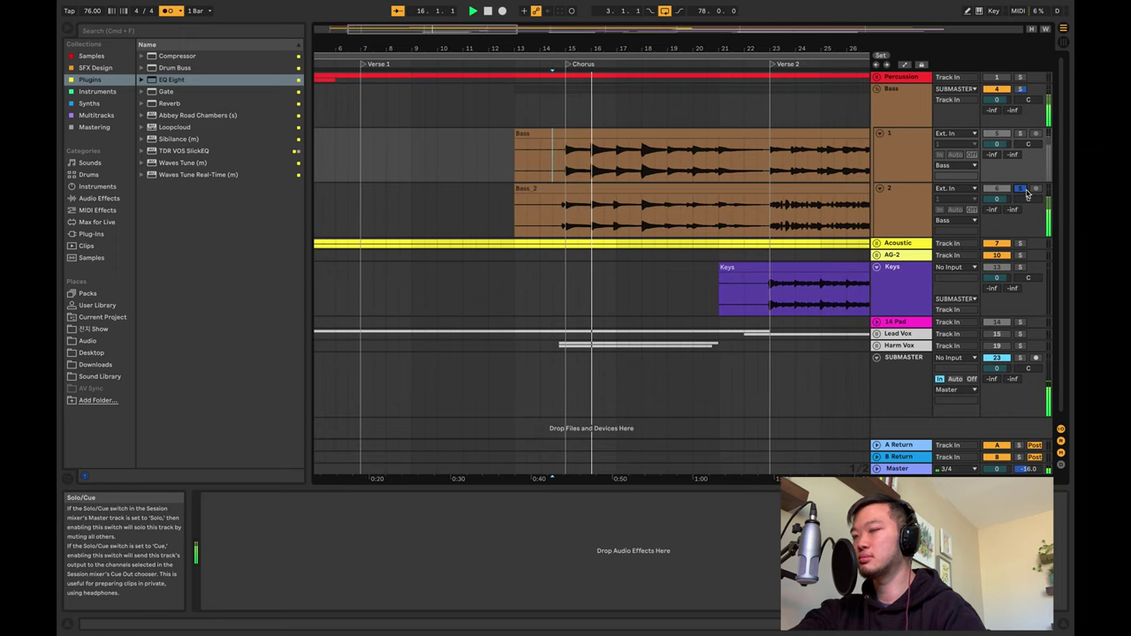
click(1021, 135)
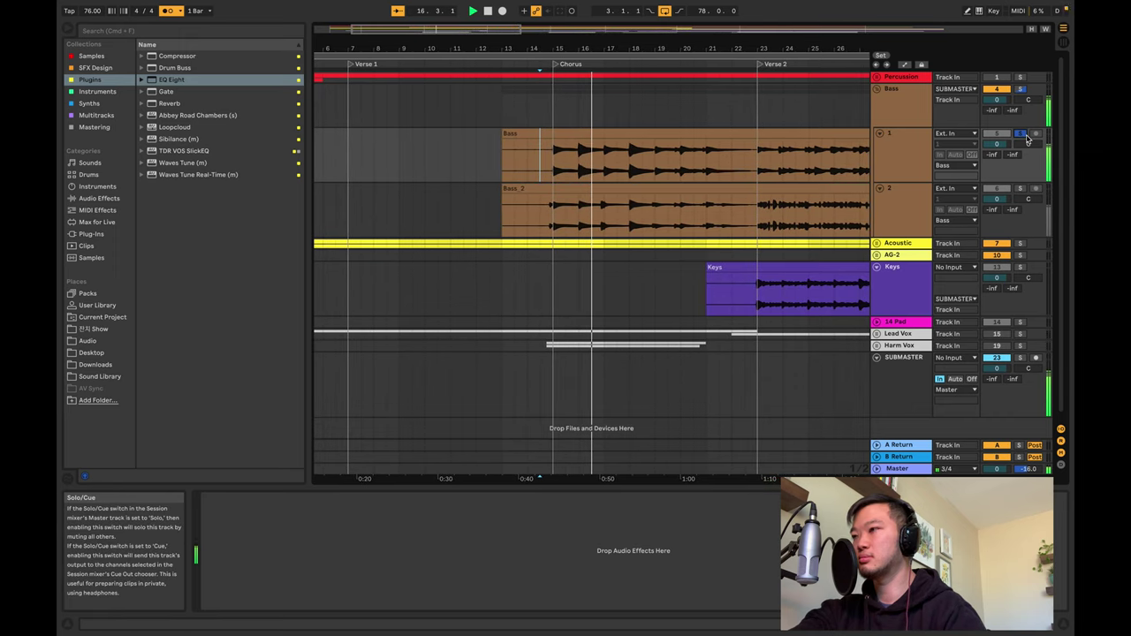
click(1021, 188)
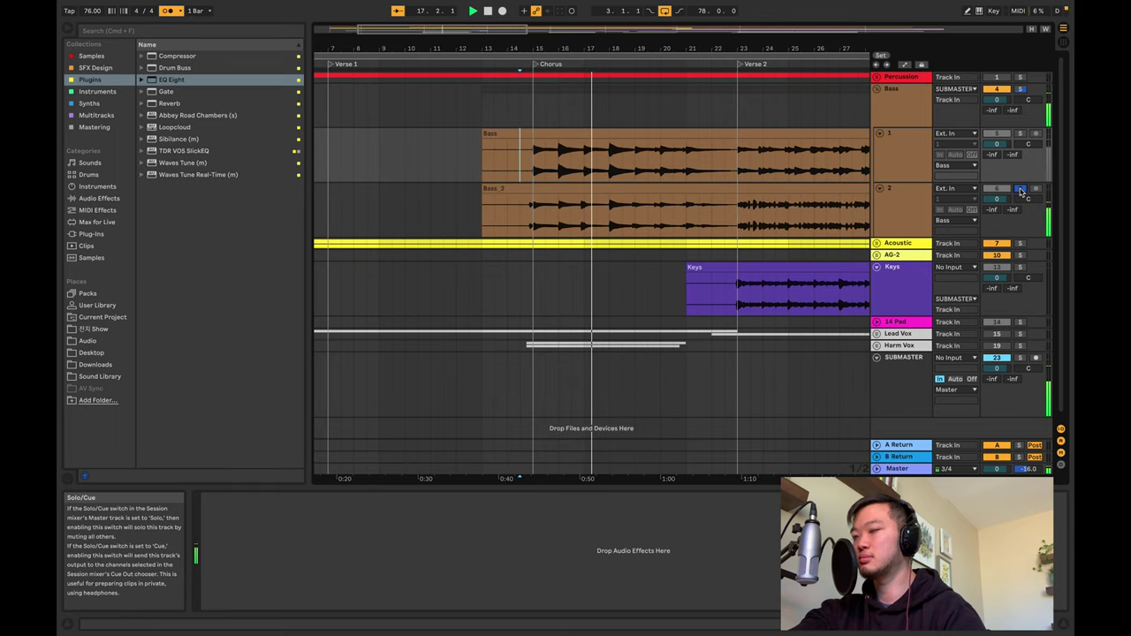
- Stop playback, deactivate and fold Bass track 1, and solo the whole Bass group instead of track 2
click(922, 147)
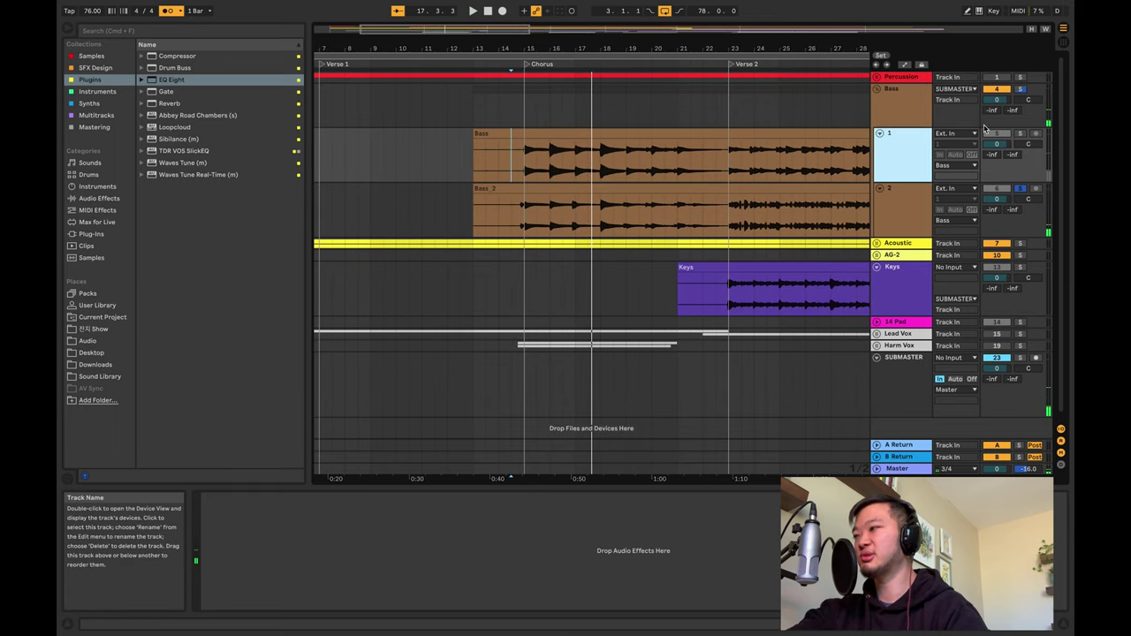
key(u)
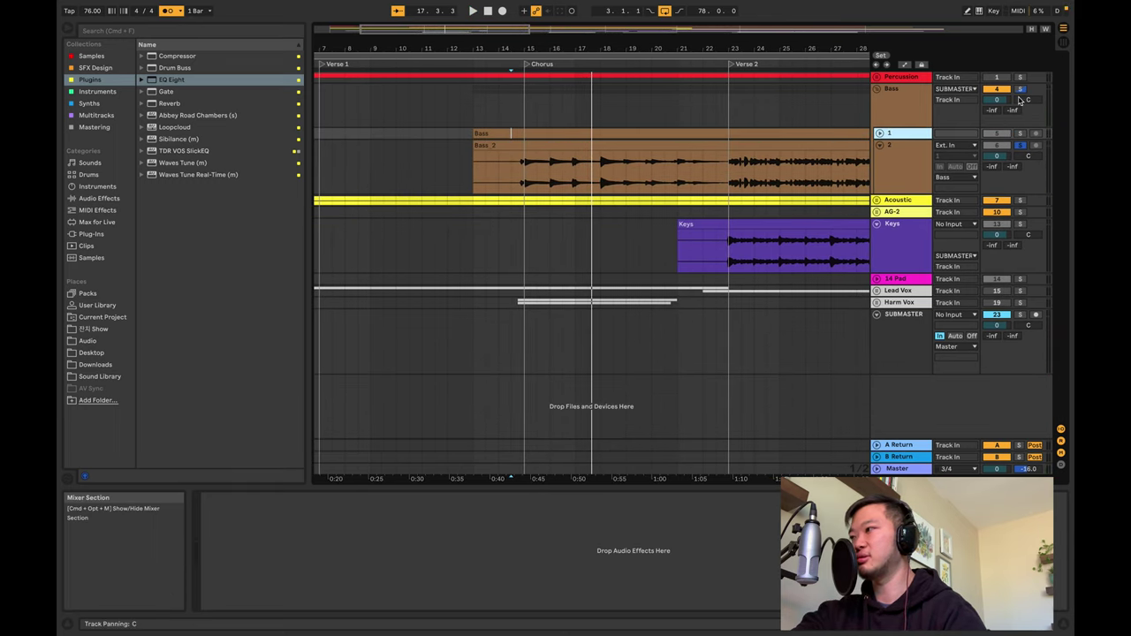
click(1022, 90)
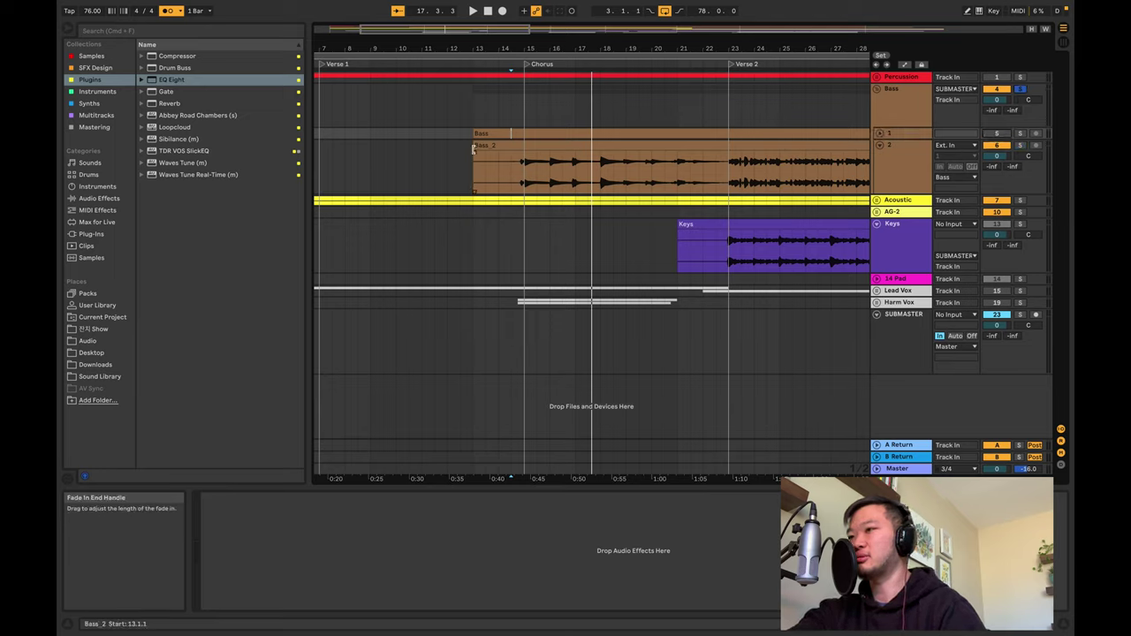
- Trim the start of the Bass_2 clip to 14.3.3, just ahead of its first note, and play it
drag(475, 152, 486, 149)
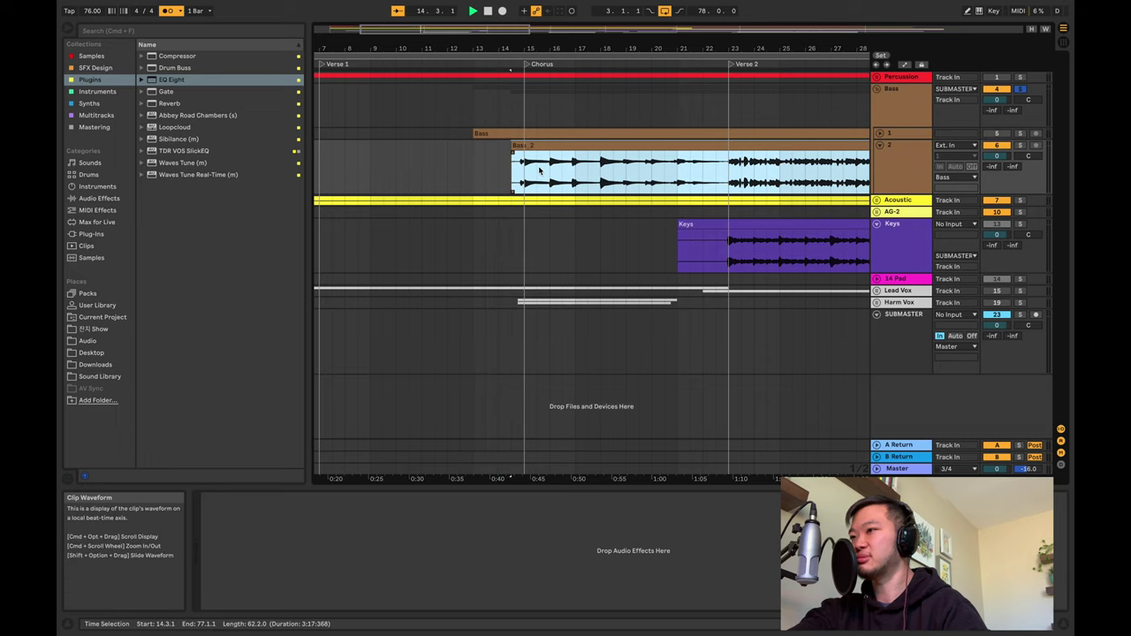
scroll(530, 163, left, 3)
scroll(607, 171, up, 10)
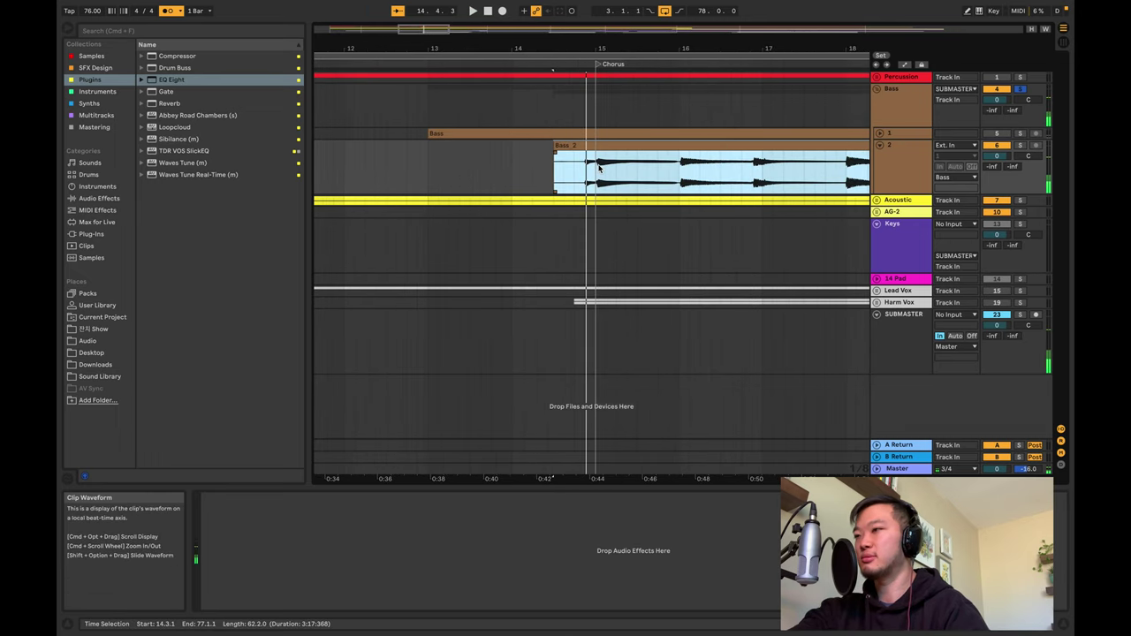
drag(410, 152, 620, 156)
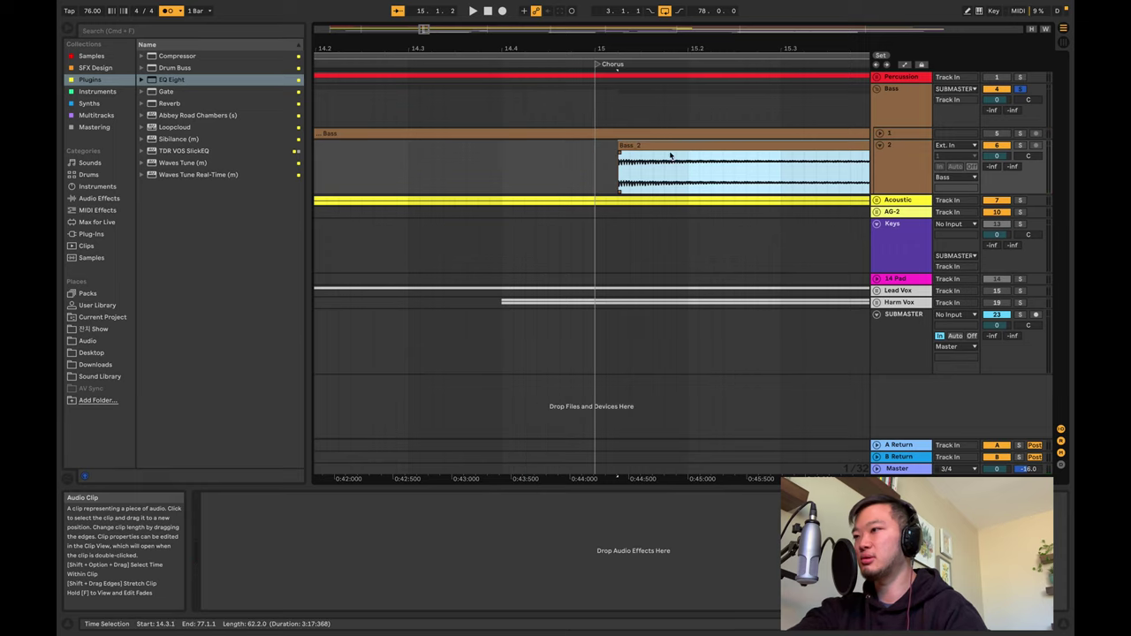
click(619, 147)
drag(516, 147, 461, 147)
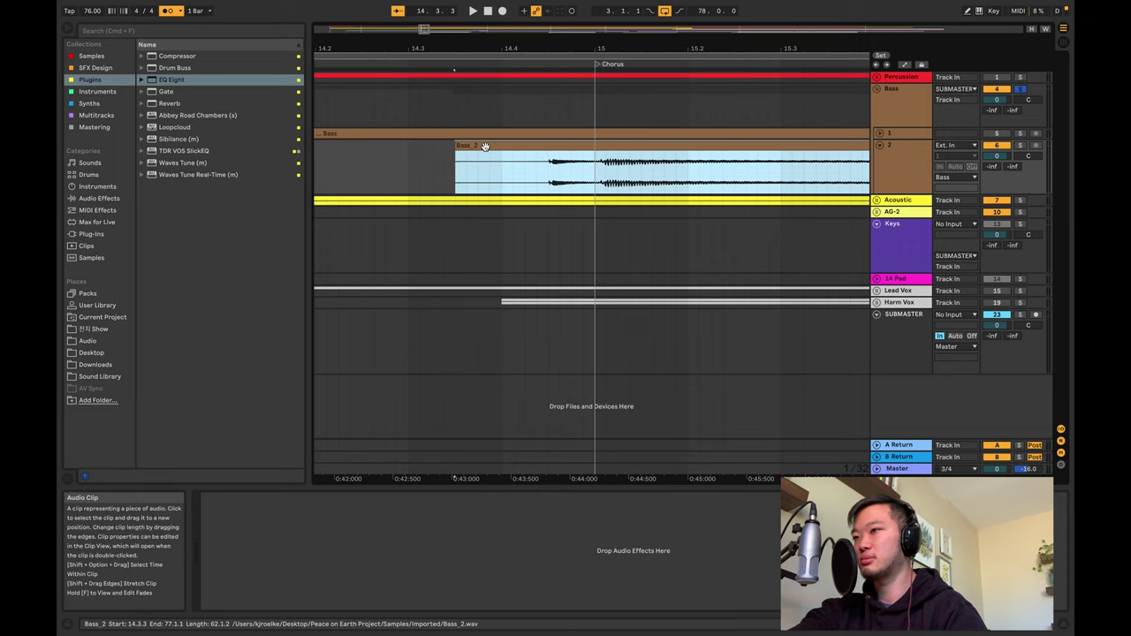
key(space)
- Add EQ Eight to the Bass group, boost band 2 by 4.59 dB at 163 Hz, raise bands 3 and 4, and enable audition mode
click(896, 165)
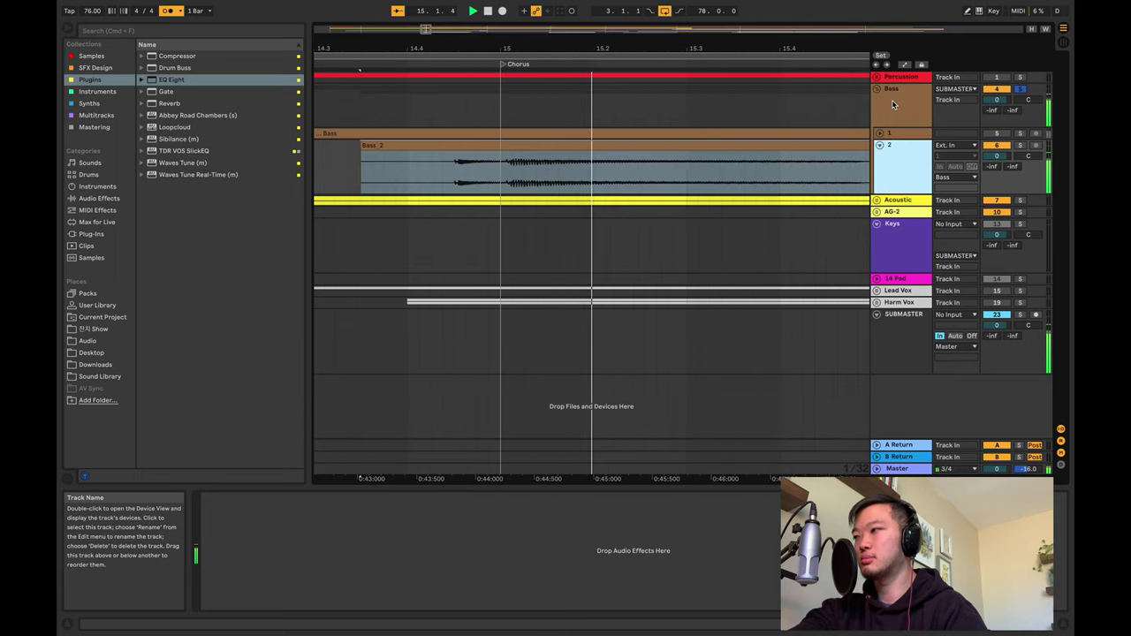
click(895, 117)
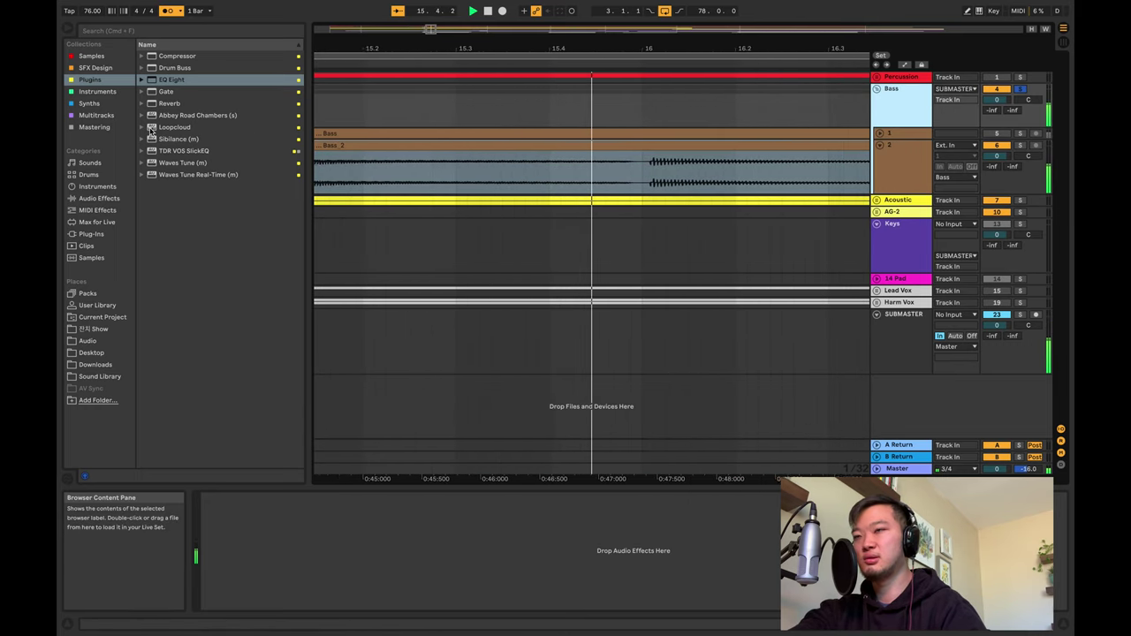
double_click(159, 80)
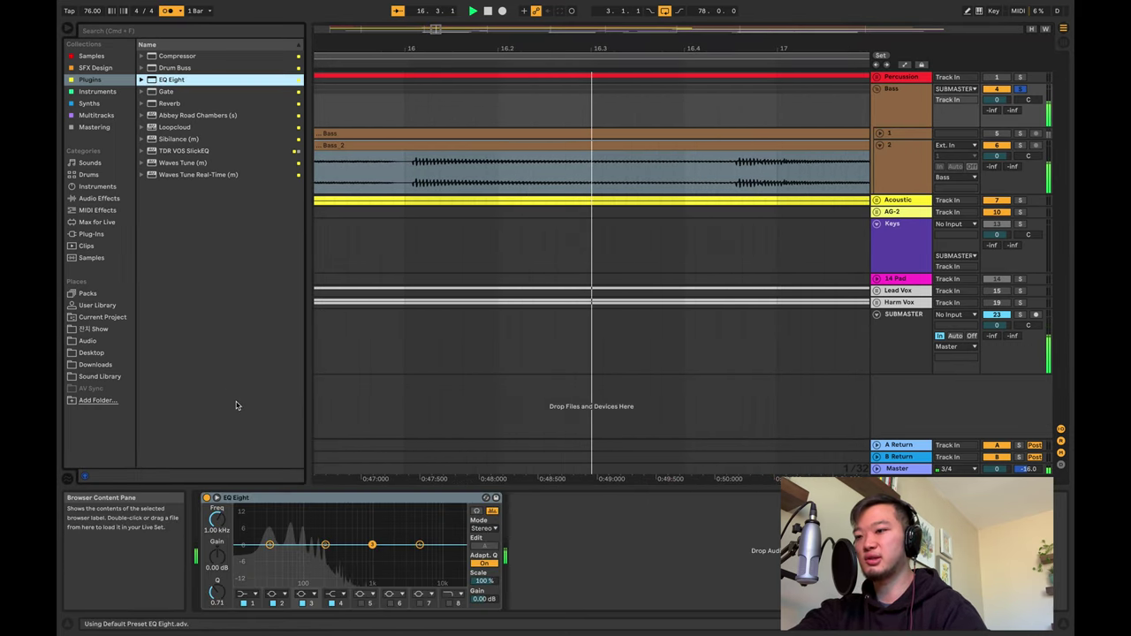
mouse_move(325, 544)
mouse_down()
mouse_move(376, 532)
mouse_move(313, 542)
mouse_up()
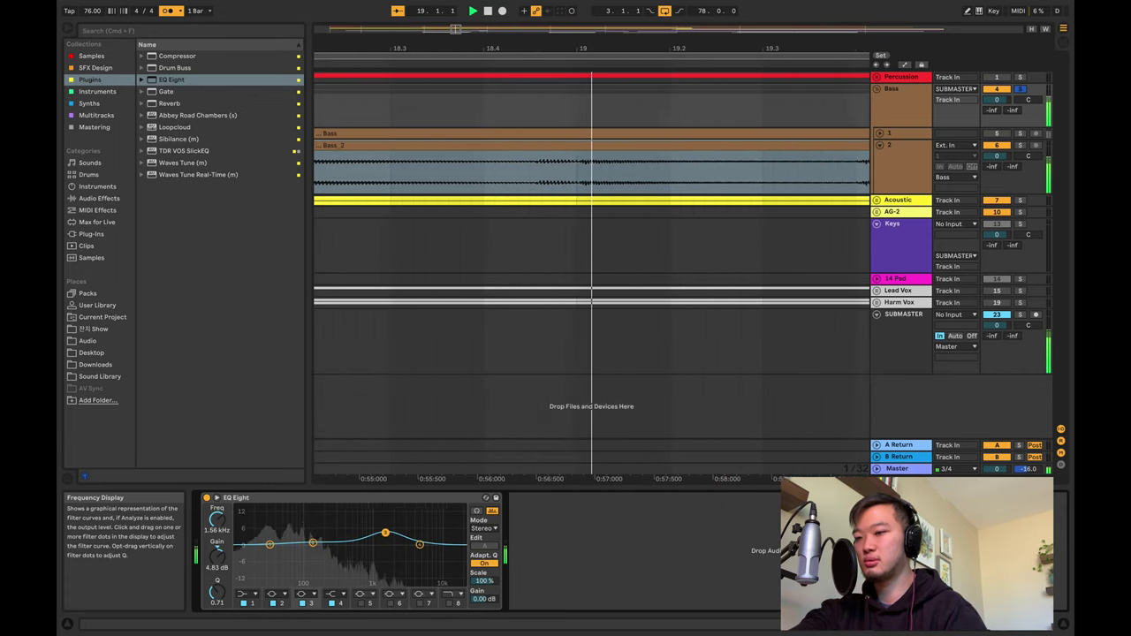
click(477, 512)
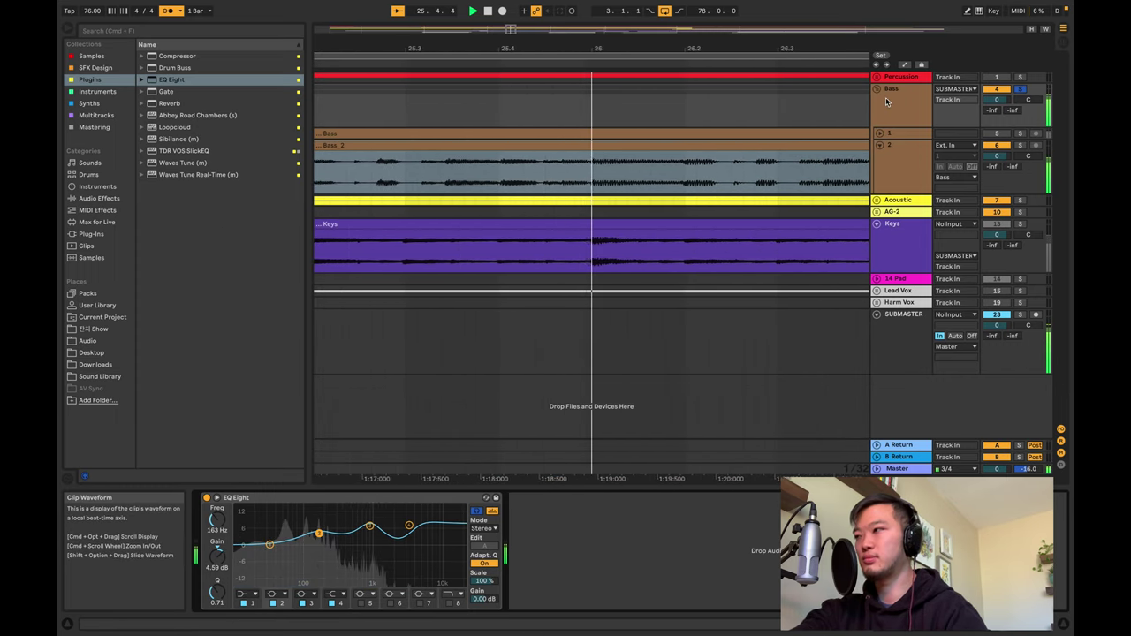
key(space)
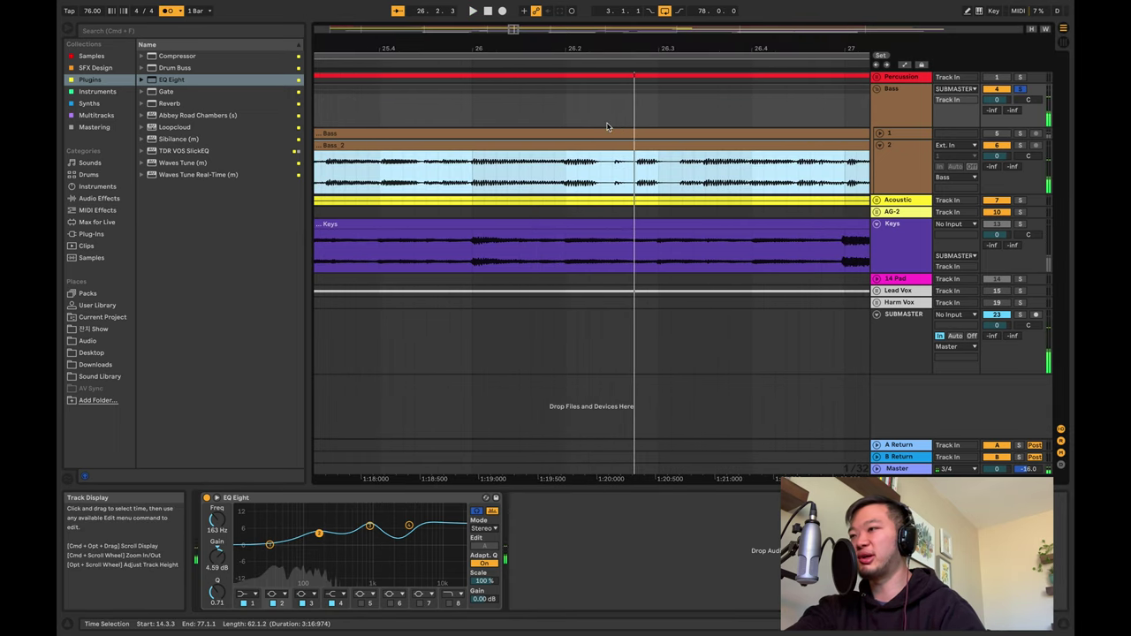
- Place the insert marker on the Bass group at 14.4.1, just before the Chorus
scroll(608, 127, down, 10)
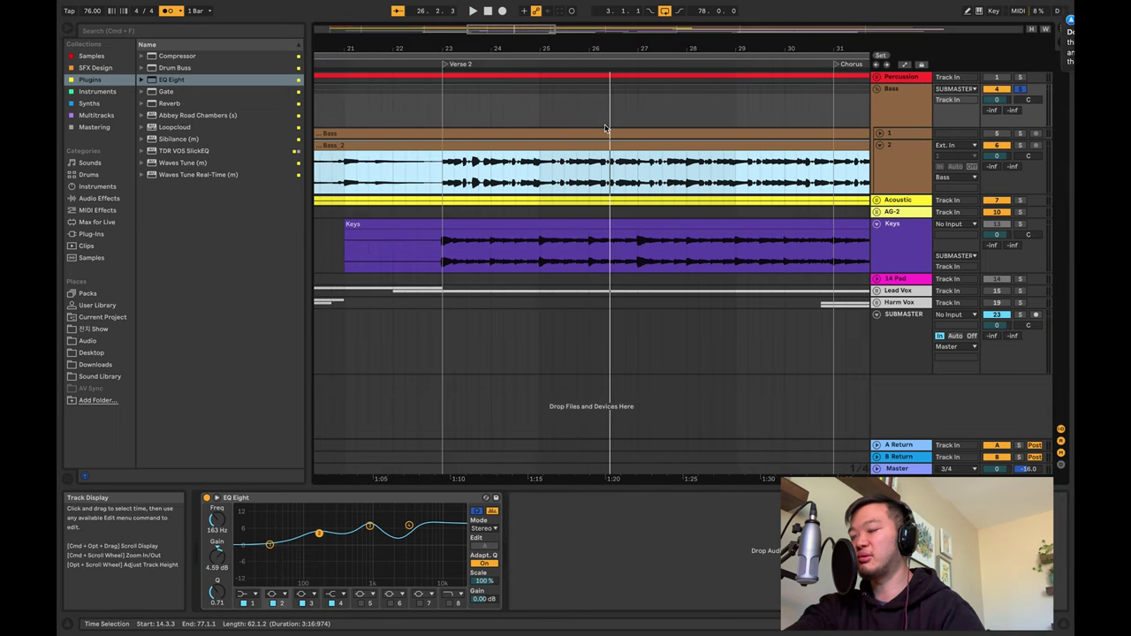
drag(468, 130, 511, 130)
scroll(680, 114, left, 7)
scroll(684, 119, left, 2)
click(521, 108)
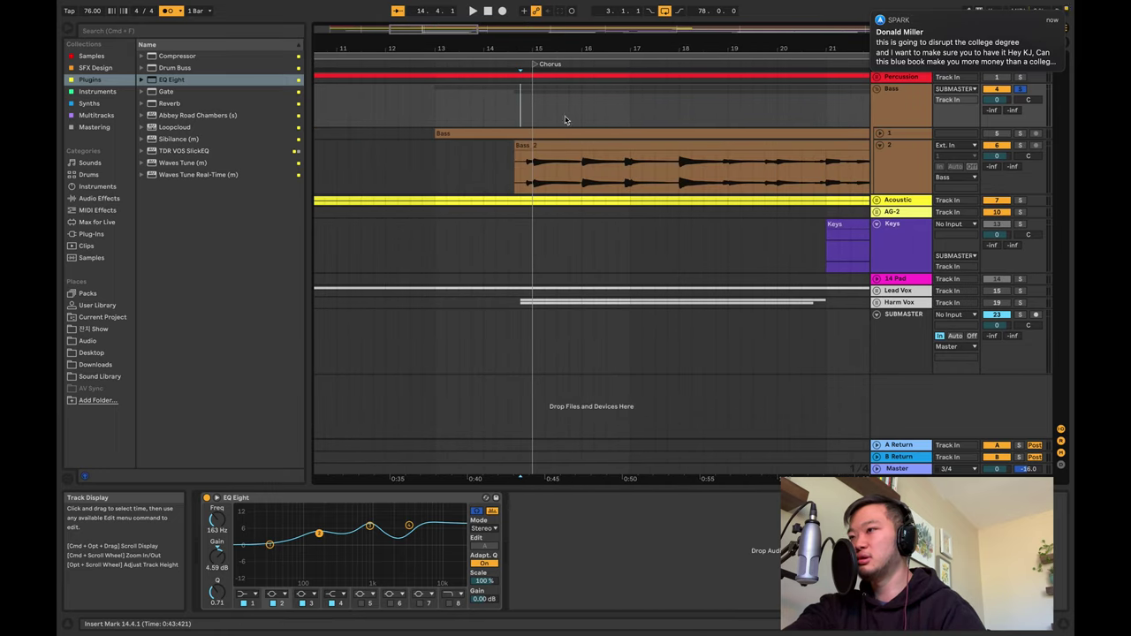
- Dismiss the message notification and turn on Do Not Disturb for 1 hour
click(873, 15)
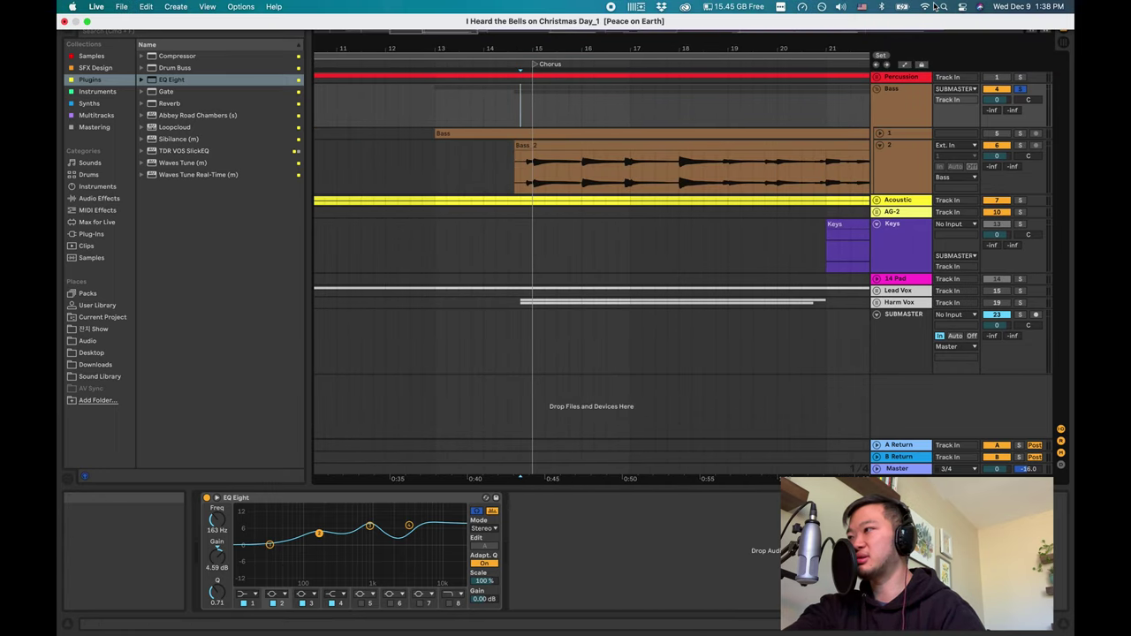
click(962, 7)
click(1013, 45)
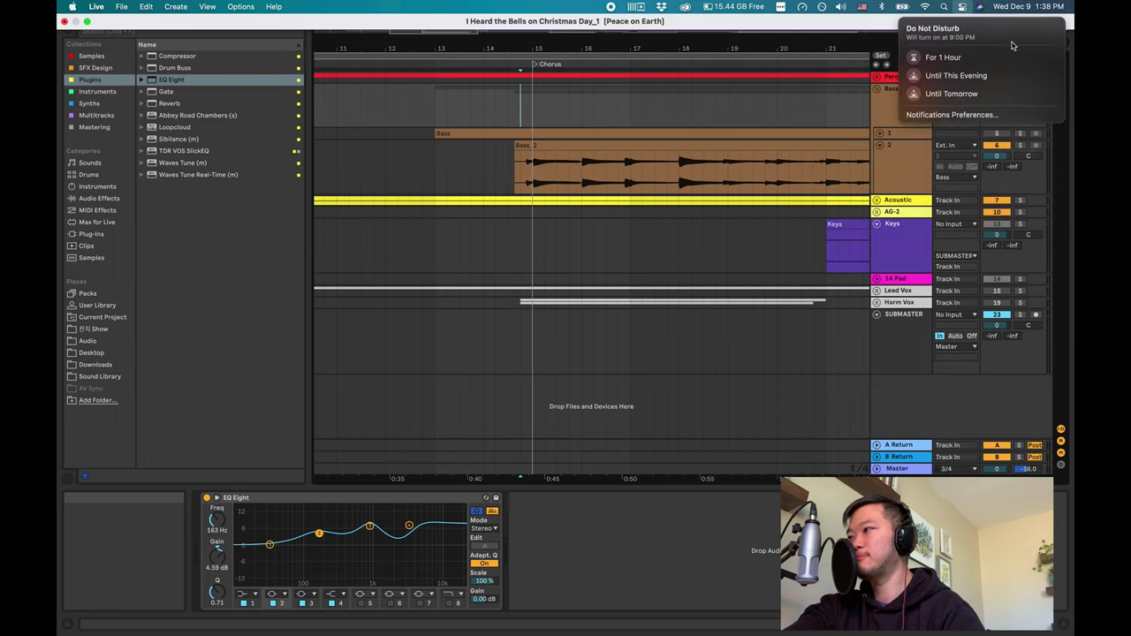
click(969, 63)
click(717, 116)
- Unsolo the Bass group while playing from the Chorus at 15.1.1, and trim the Keys clip's start to 22.4.1
click(531, 108)
key(space)
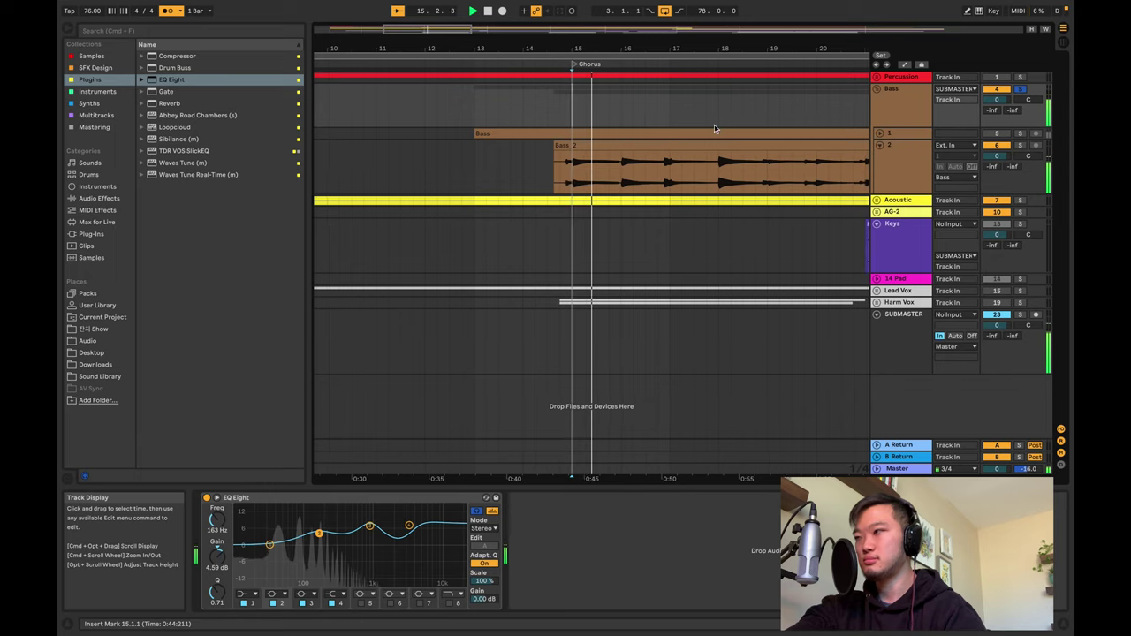
click(1022, 92)
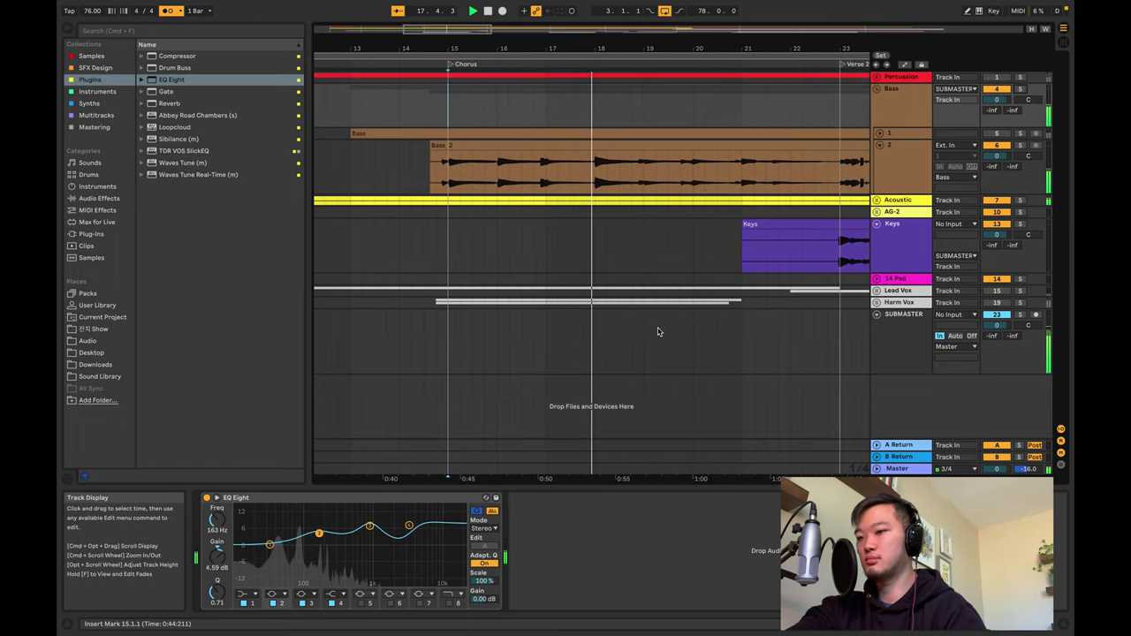
drag(718, 252, 798, 227)
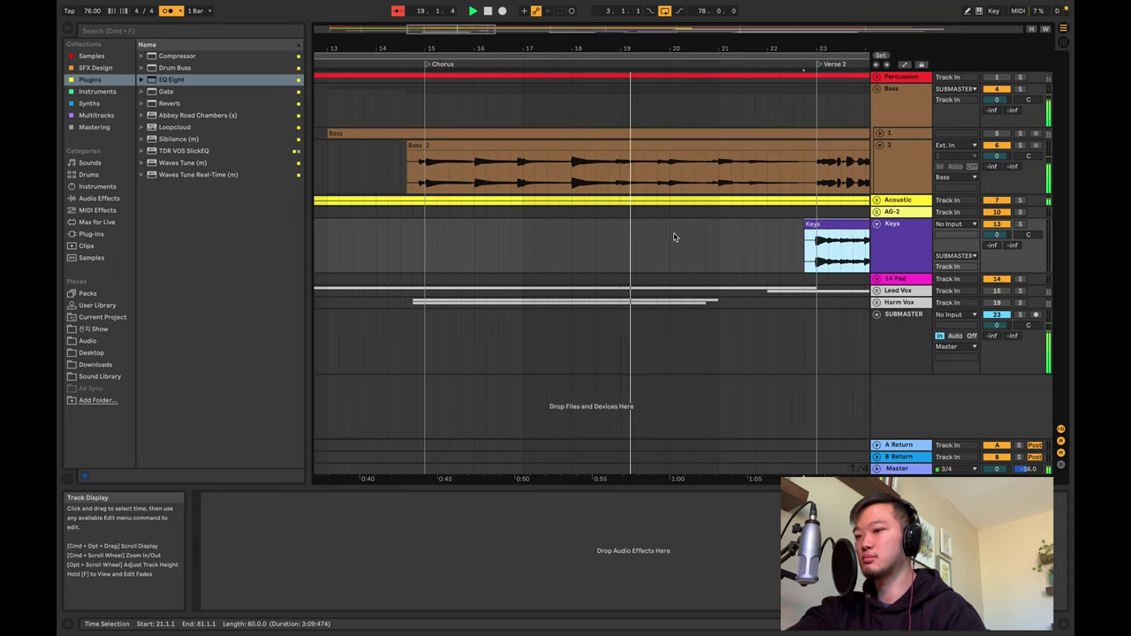
- Fold the Bass group in Session View, solo the Keys track, and return to the Arrangement
key(Tab)
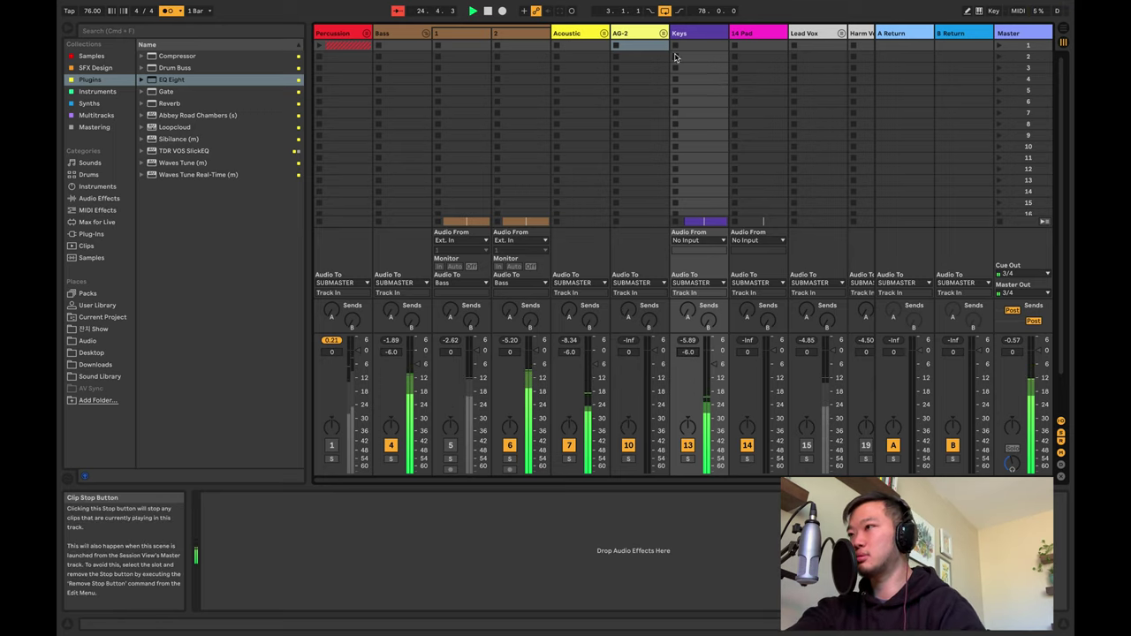
click(423, 34)
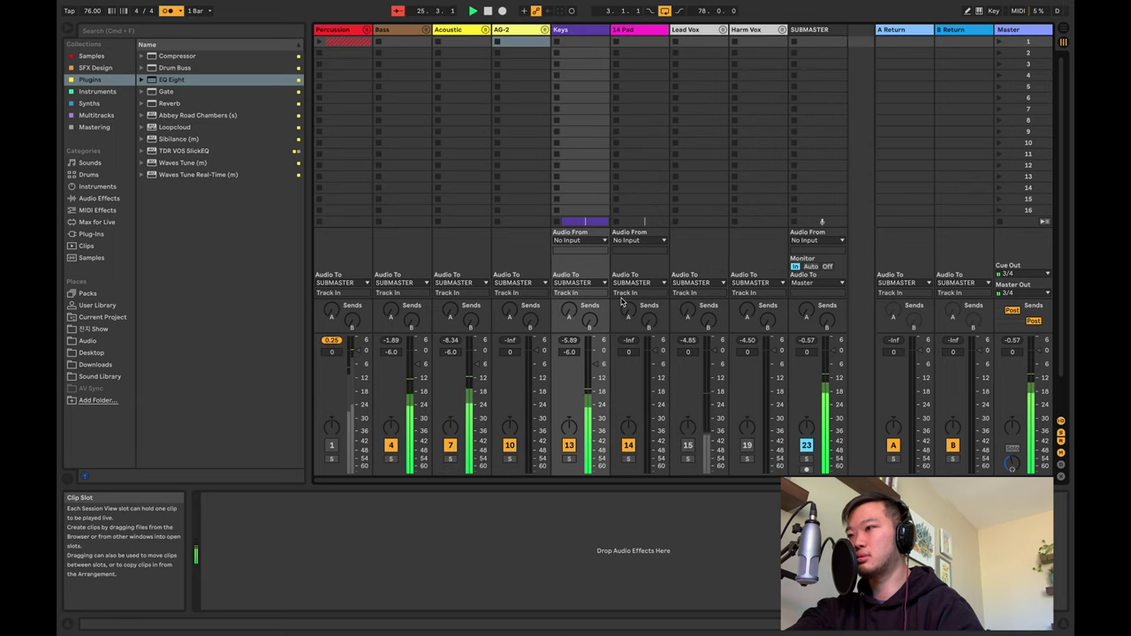
click(569, 459)
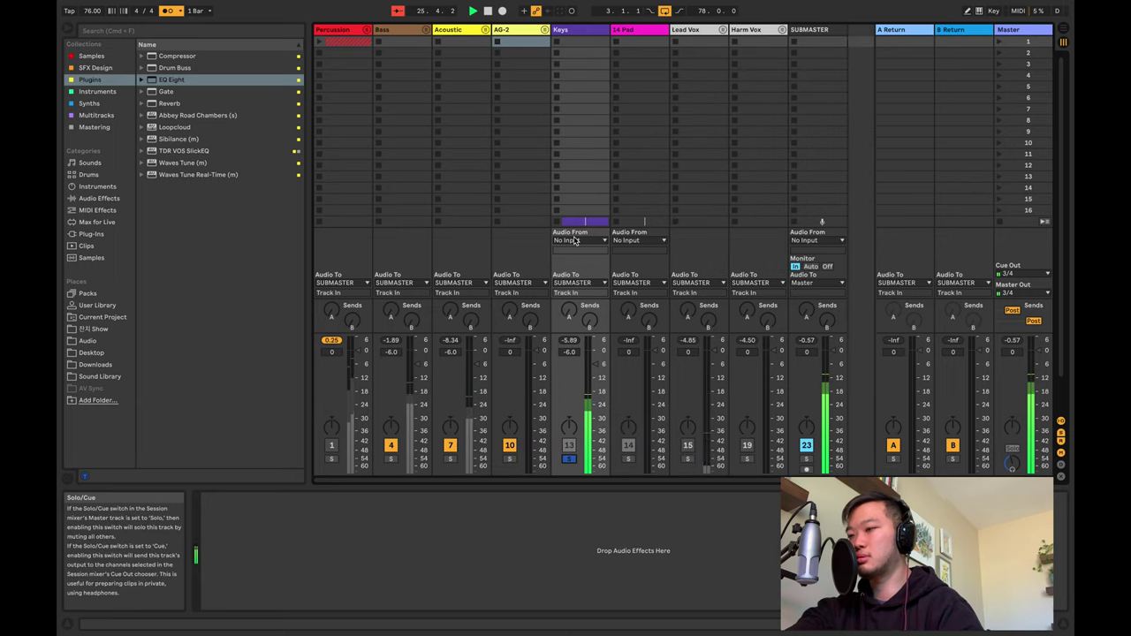
click(619, 34)
click(600, 35)
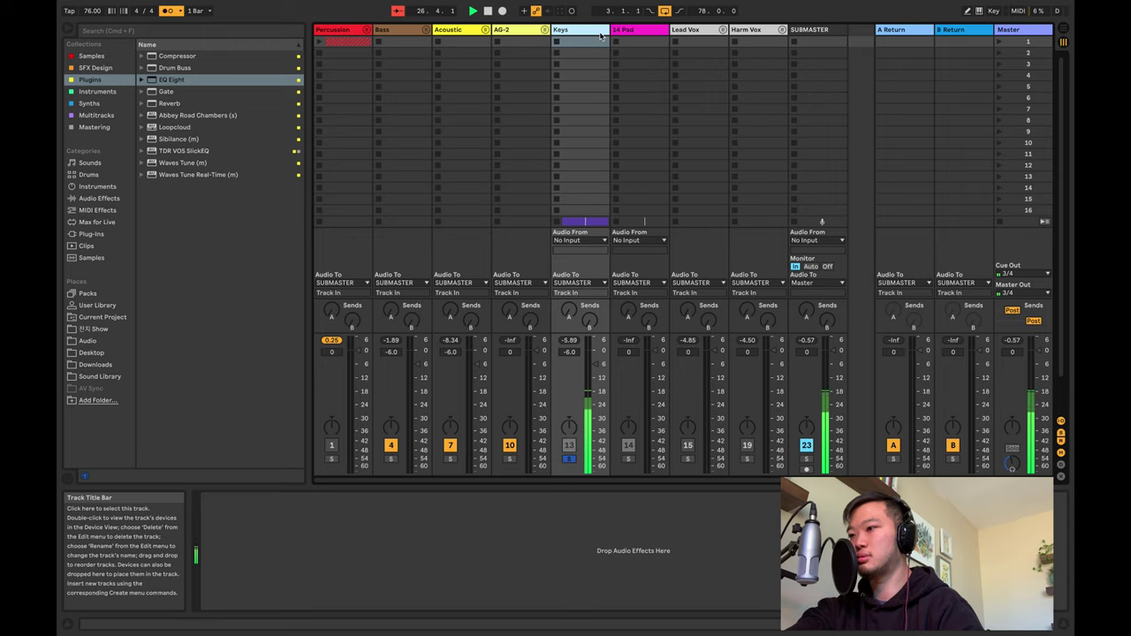
click(636, 35)
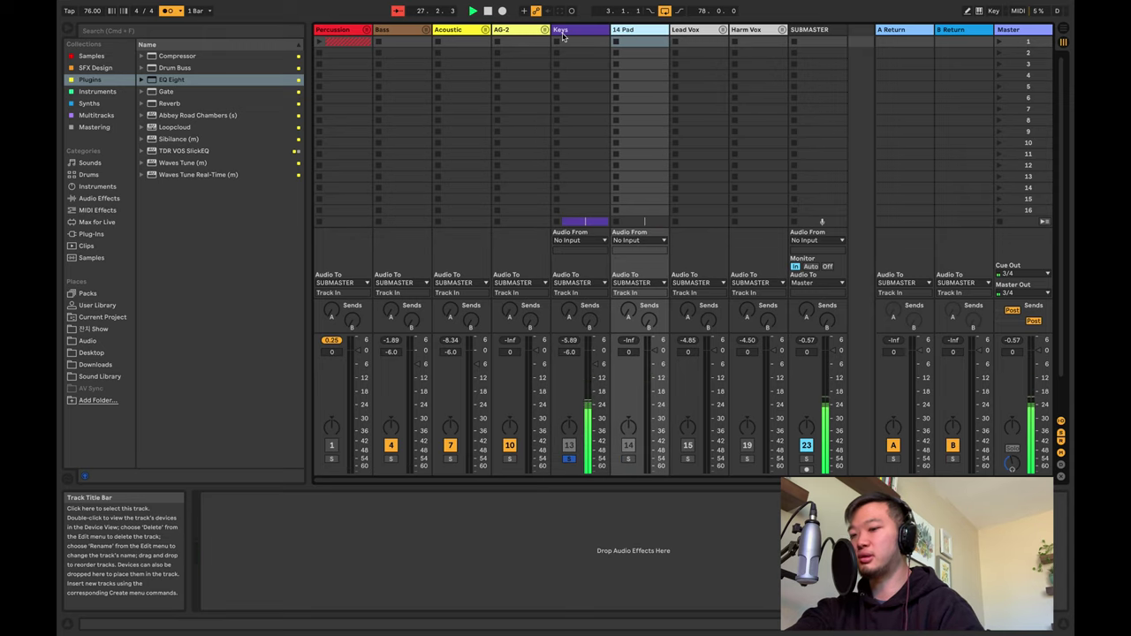
key(Tab)
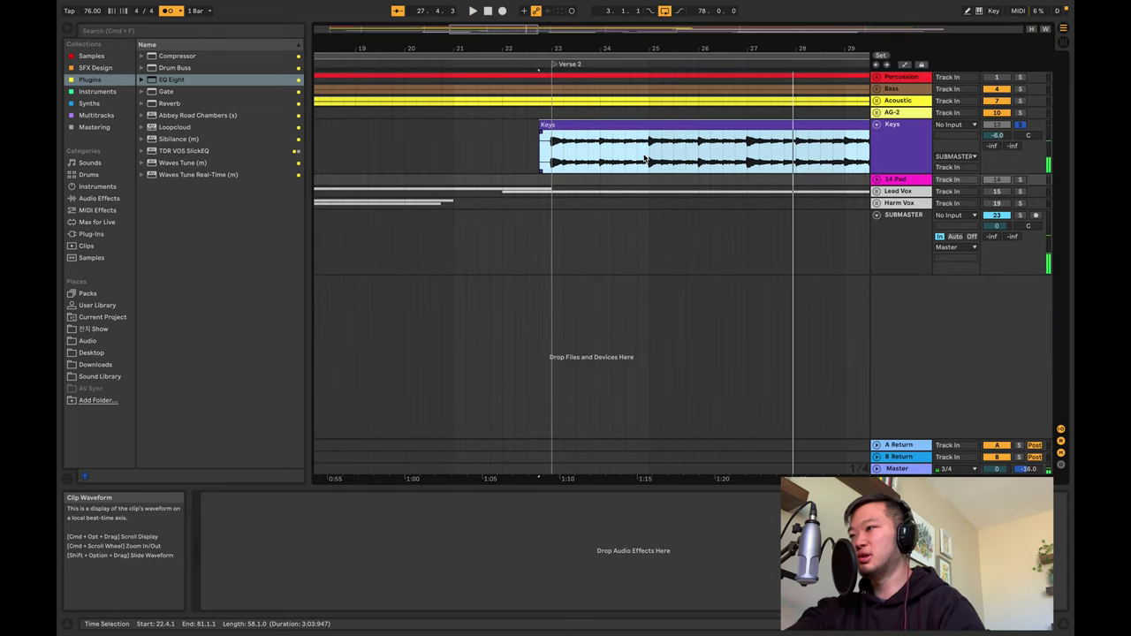
- Add EQ Eight to the Keys track, play from Verse 2 at 23.1.1, and make band 1 a low cut
click(556, 149)
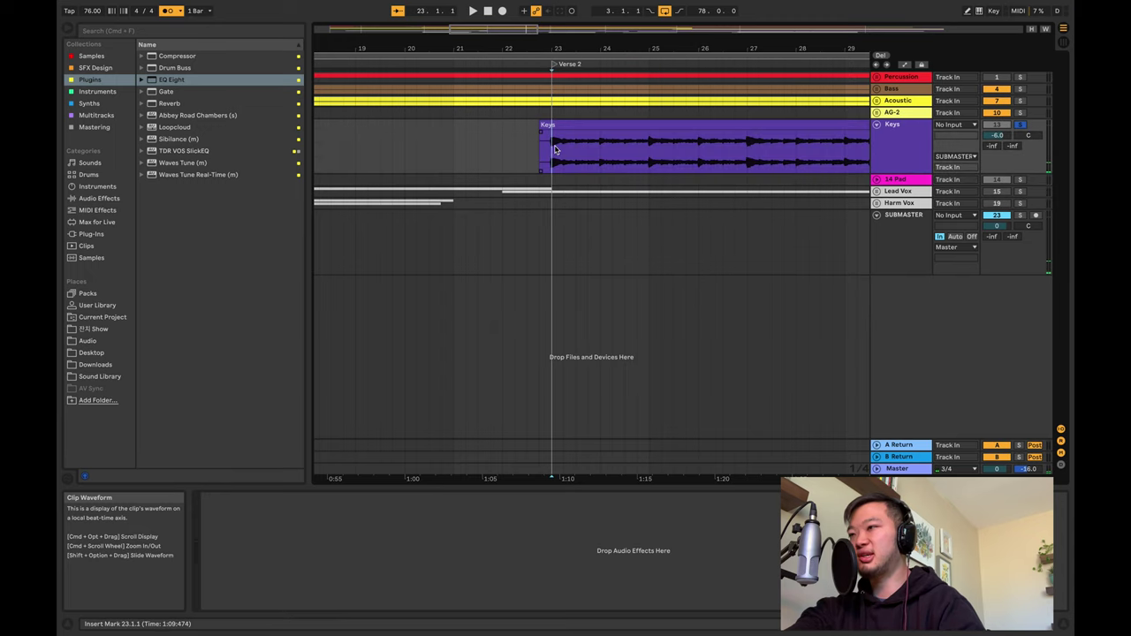
double_click(165, 80)
double_click(164, 79)
key(space)
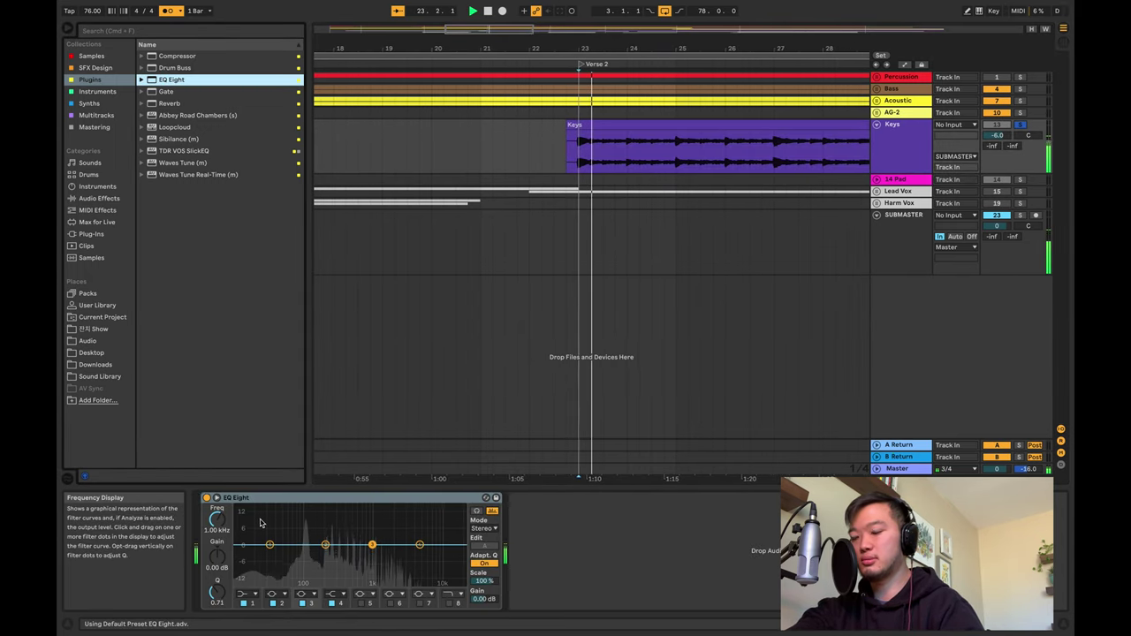
click(257, 595)
click(246, 531)
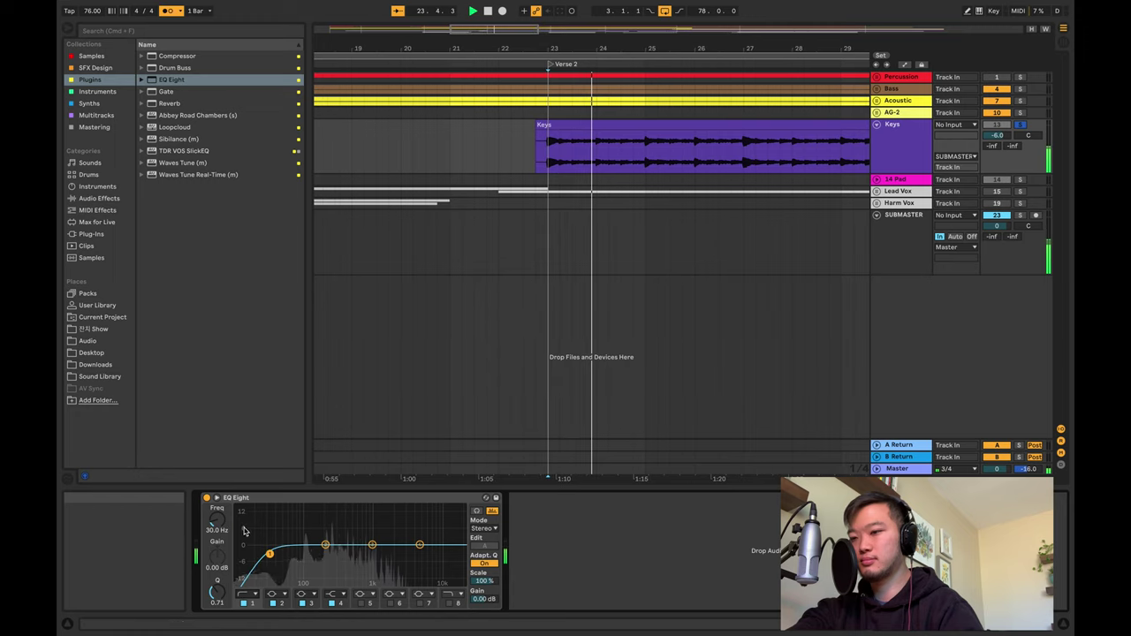
- Set the Keys low cut to 91.8 Hz, dip band 2, boost band 3 by 2.85 dB at 1.90 kHz, and replay Verse 2
drag(270, 554, 302, 554)
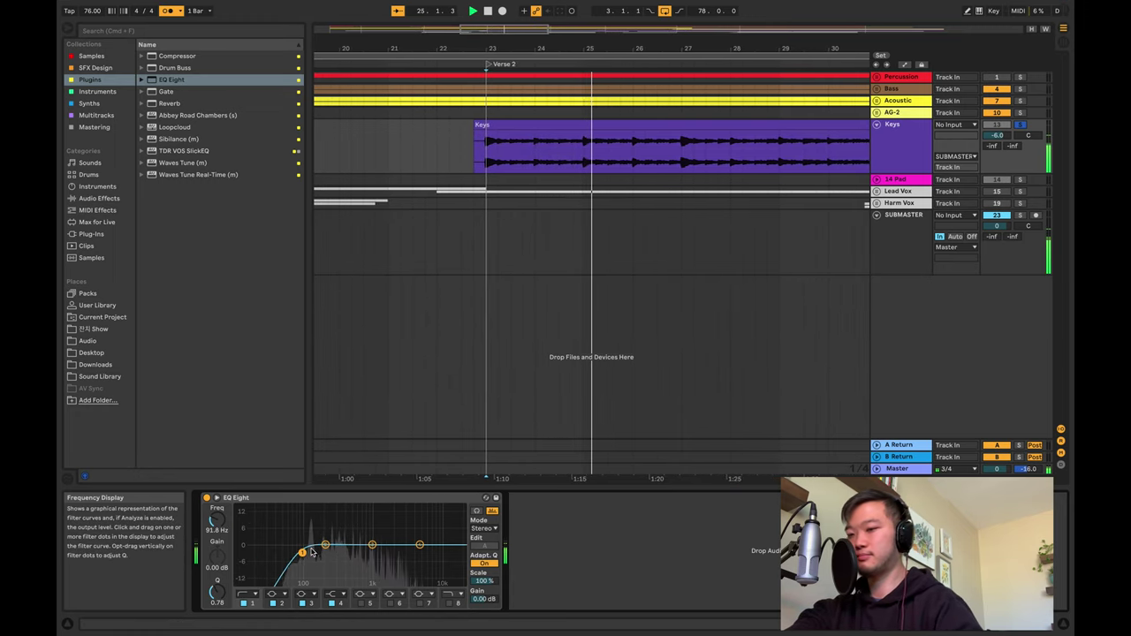
mouse_move(325, 545)
mouse_down()
mouse_move(349, 533)
mouse_move(339, 557)
mouse_up()
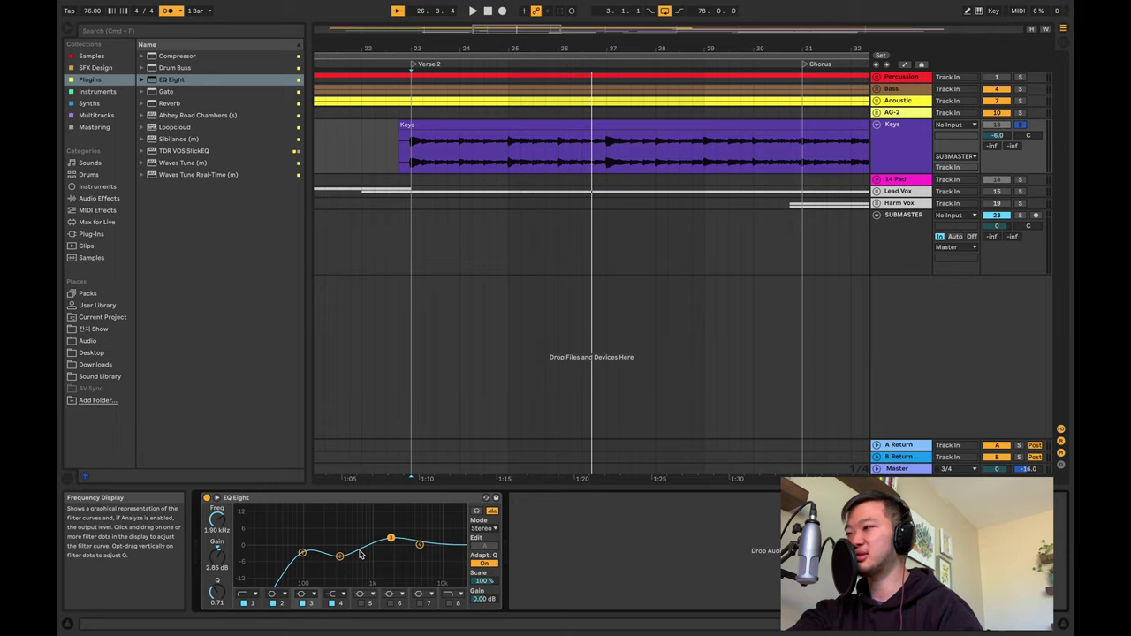
key(space)
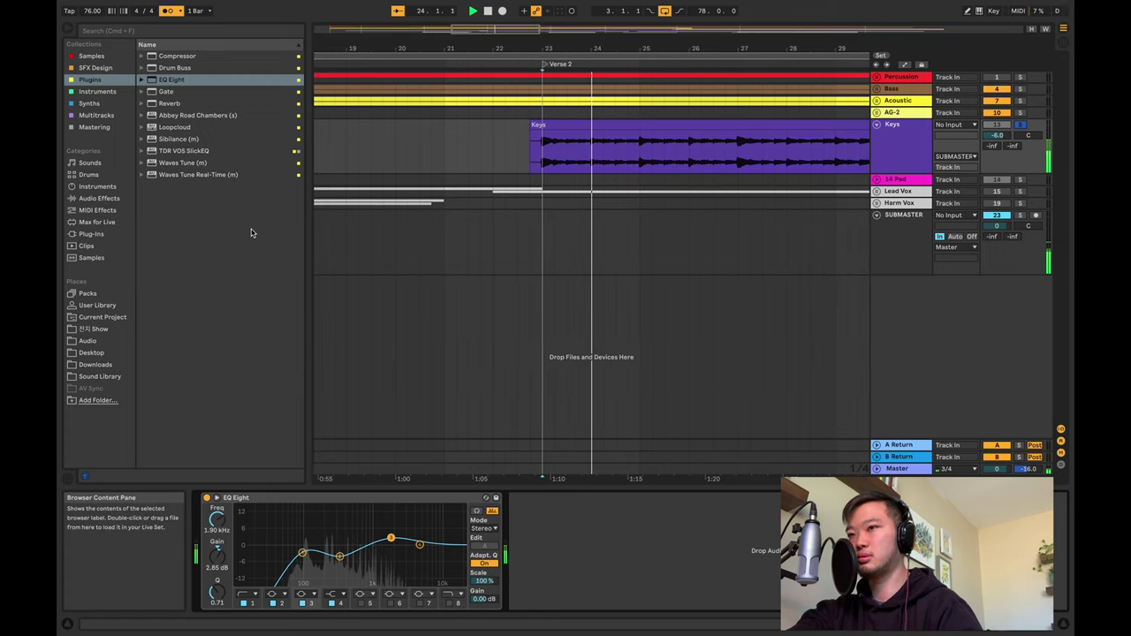
- Add Reverb's Bright Room preset from the Room presets after the Keys EQ, adjust its Dry/Wet mix, and play from 23.1.1
click(146, 297)
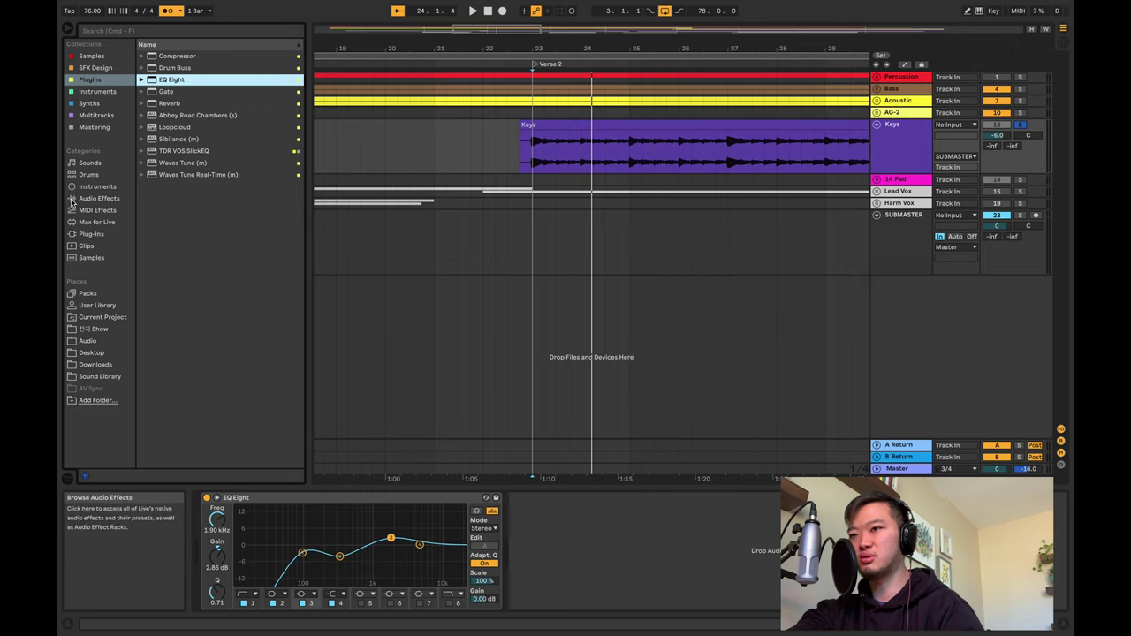
click(97, 198)
scroll(174, 243, down, 2)
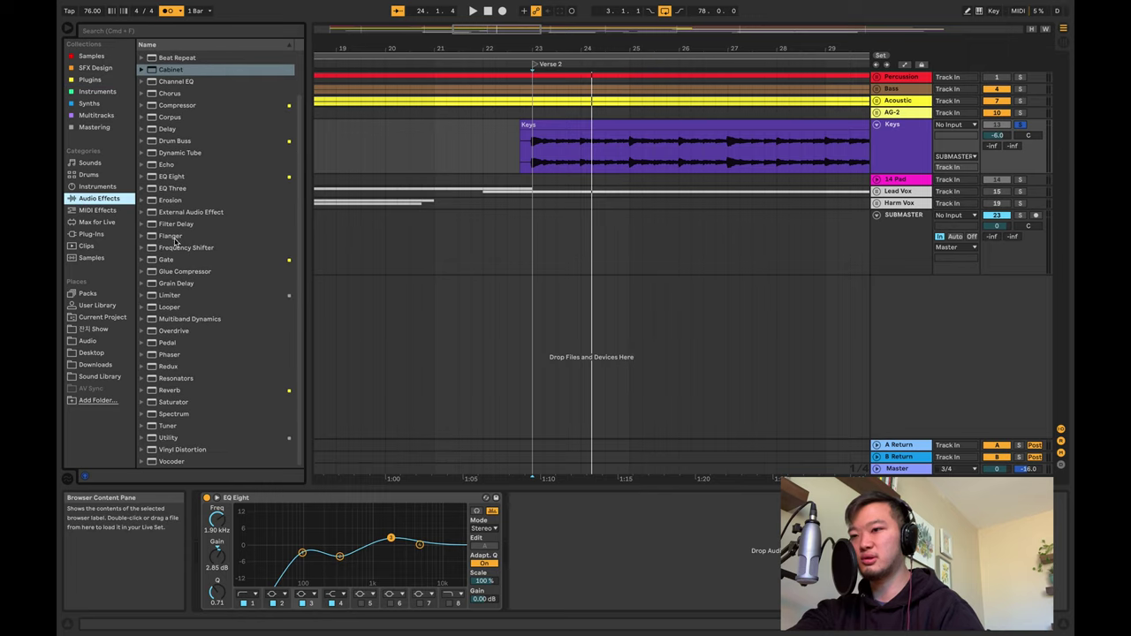
click(143, 391)
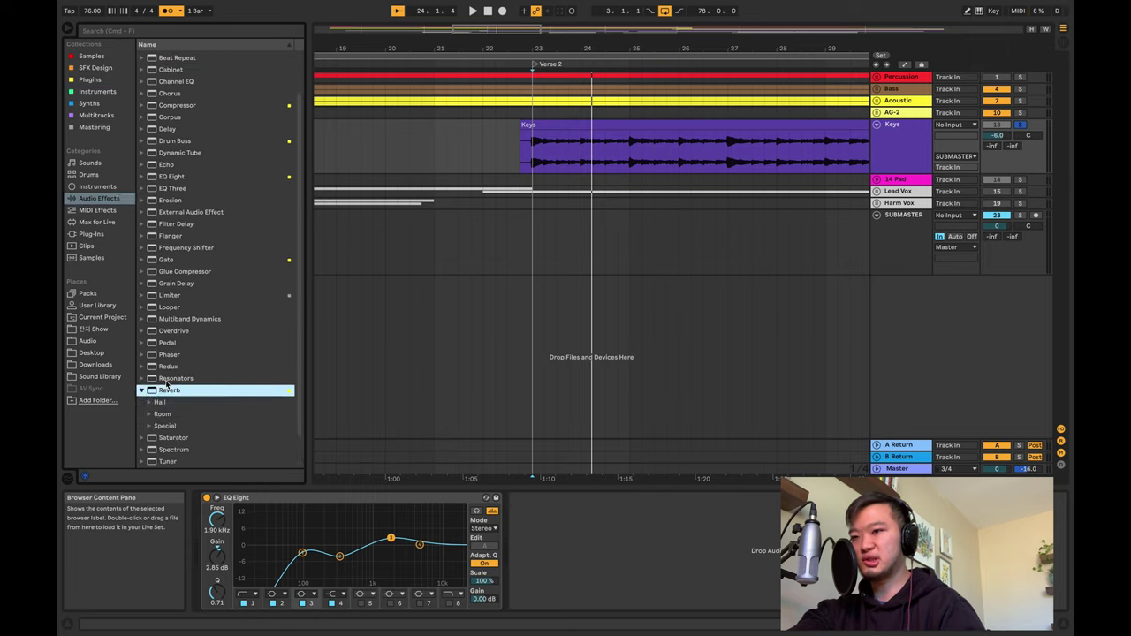
scroll(145, 395, down, 1)
click(150, 407)
click(150, 395)
scroll(159, 371, down, 5)
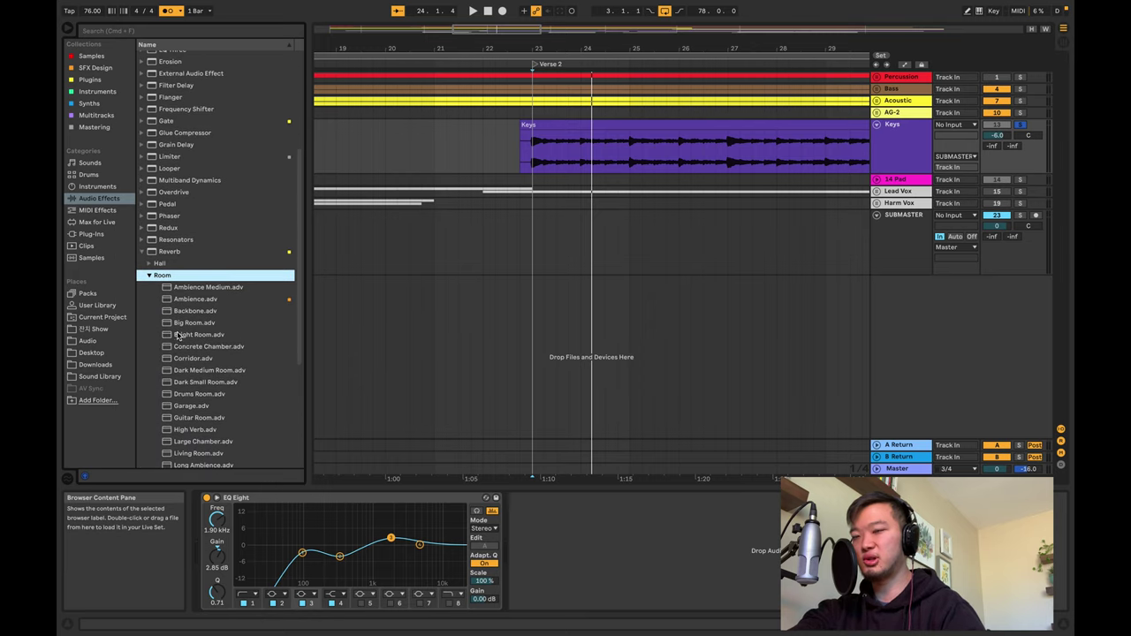
double_click(177, 336)
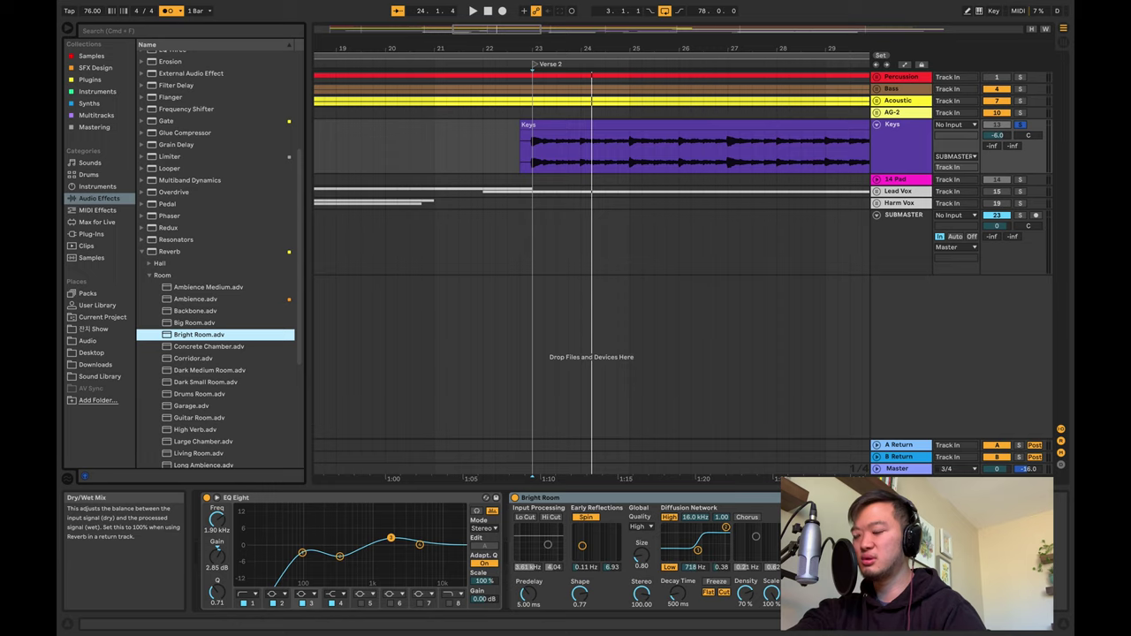
click(803, 594)
key(space)
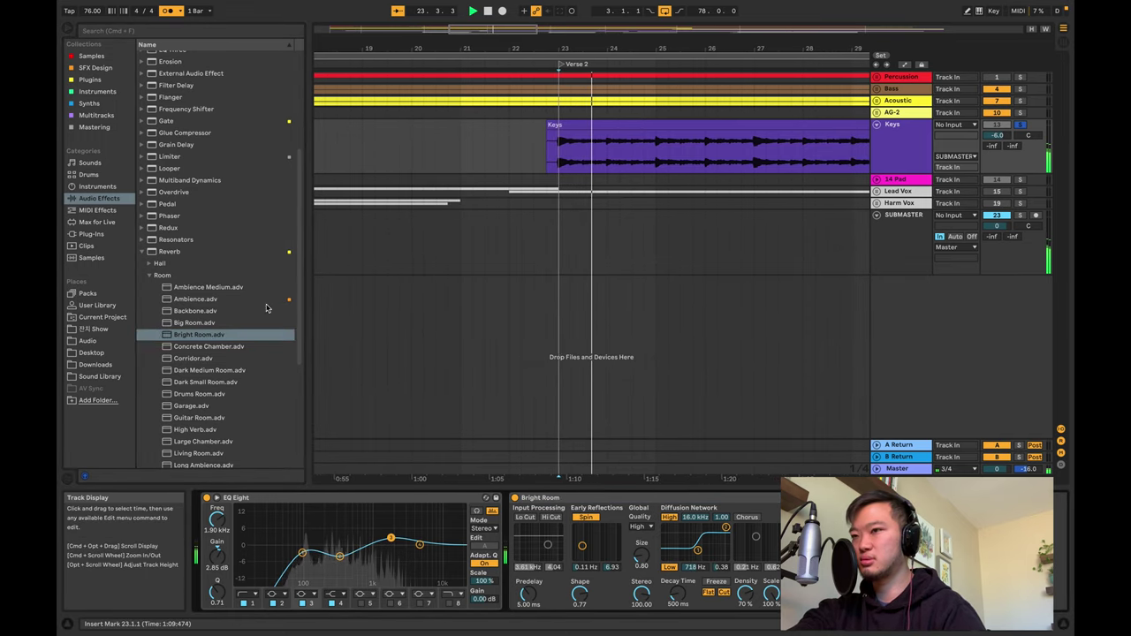
- Insert a Compressor before the Keys EQ with ratio 3.23:1, attack 31.1 ms, release 779 ms and threshold -29.0 dB, and play it
scroll(200, 213, up, 3)
scroll(199, 213, up, 5)
click(182, 124)
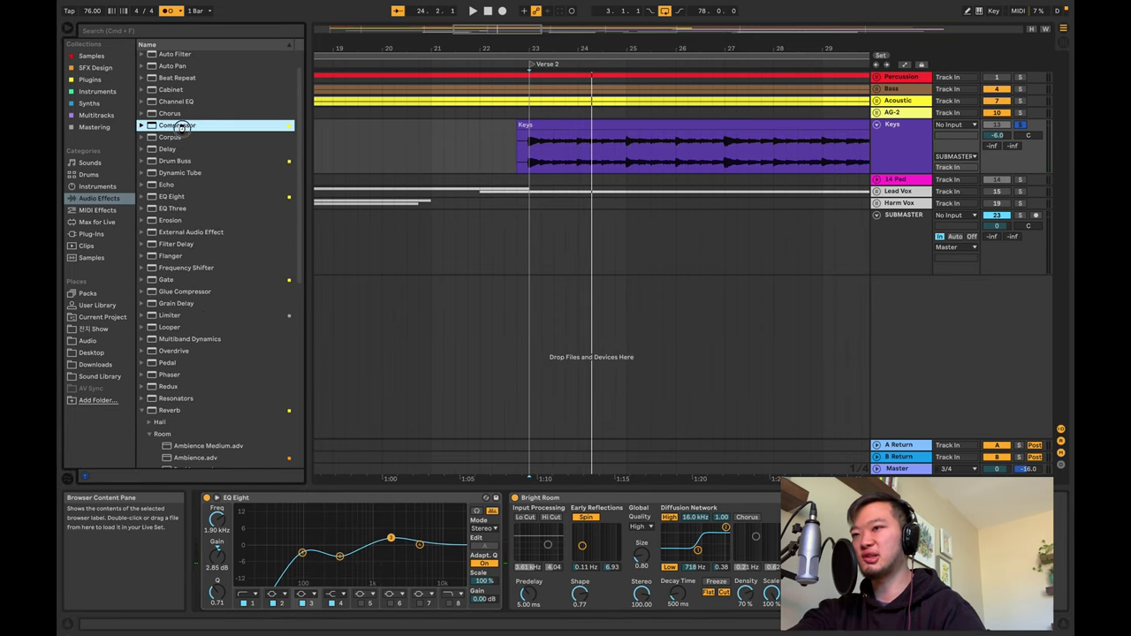
drag(182, 125, 214, 530)
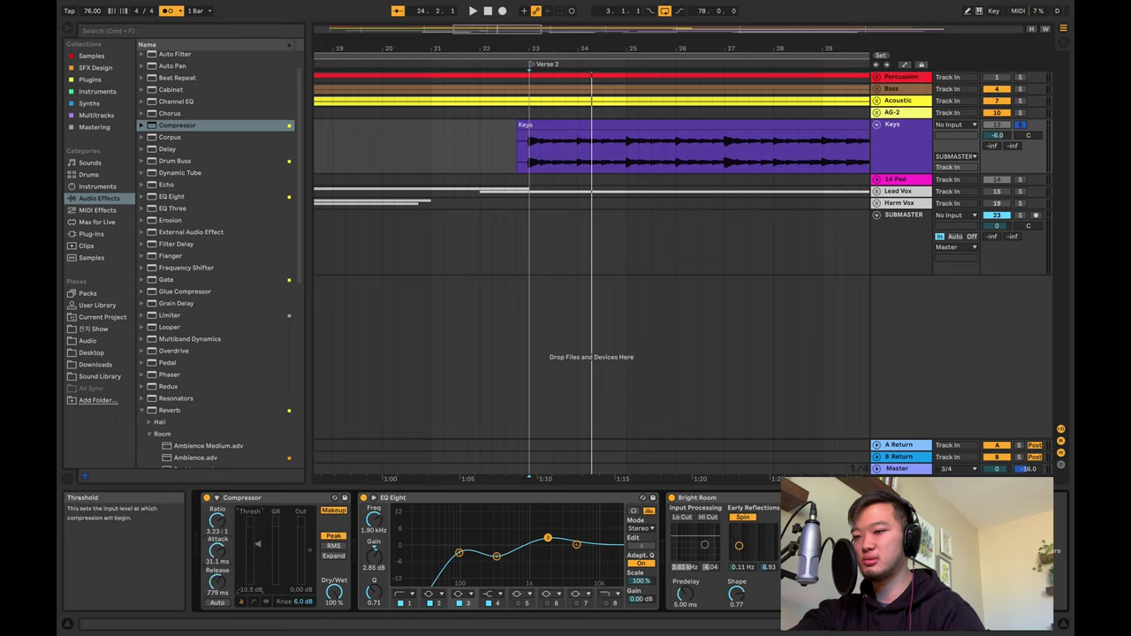
key(space)
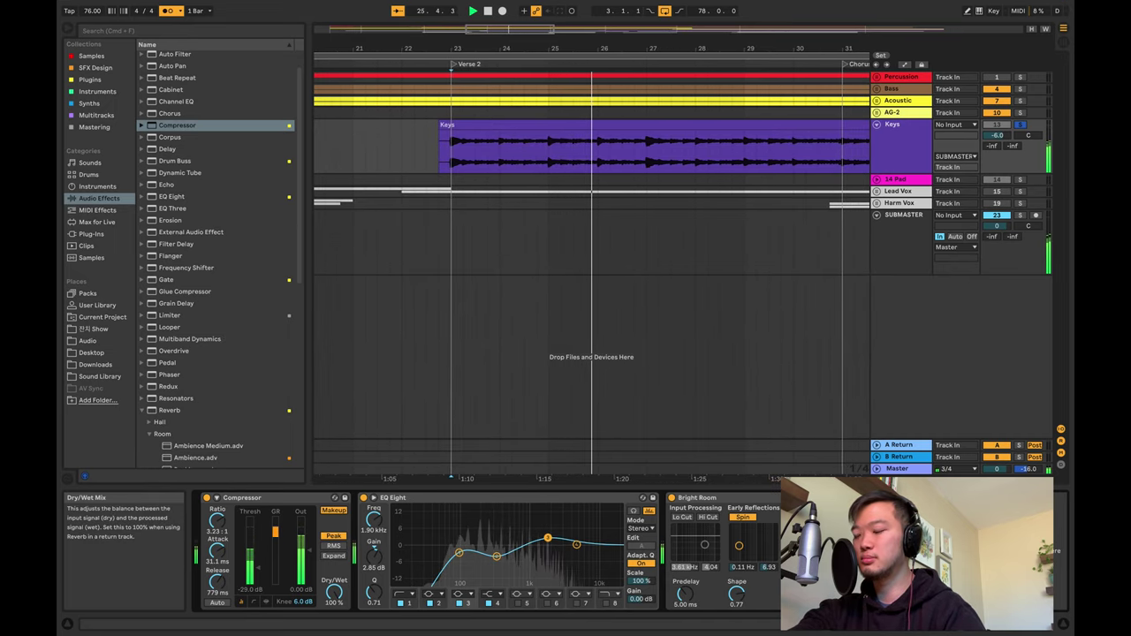
- Enable preset swapping on the Keys reverb and replace Bright Room with the Tile Room preset during playback
scroll(154, 303, down, 5)
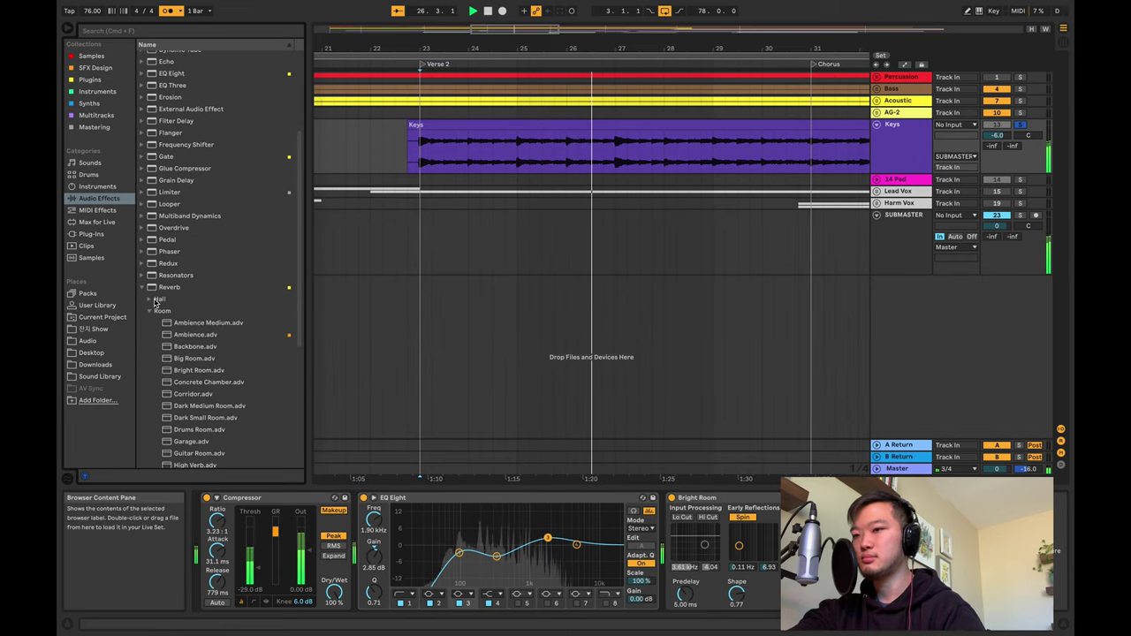
scroll(195, 303, down, 8)
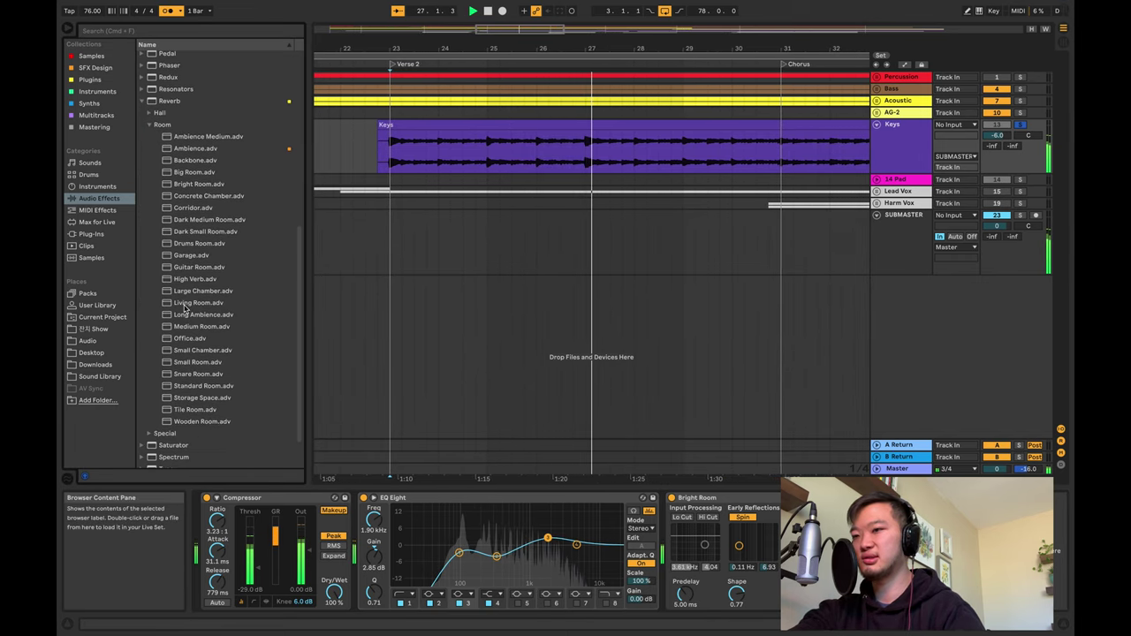
click(698, 498)
key(q)
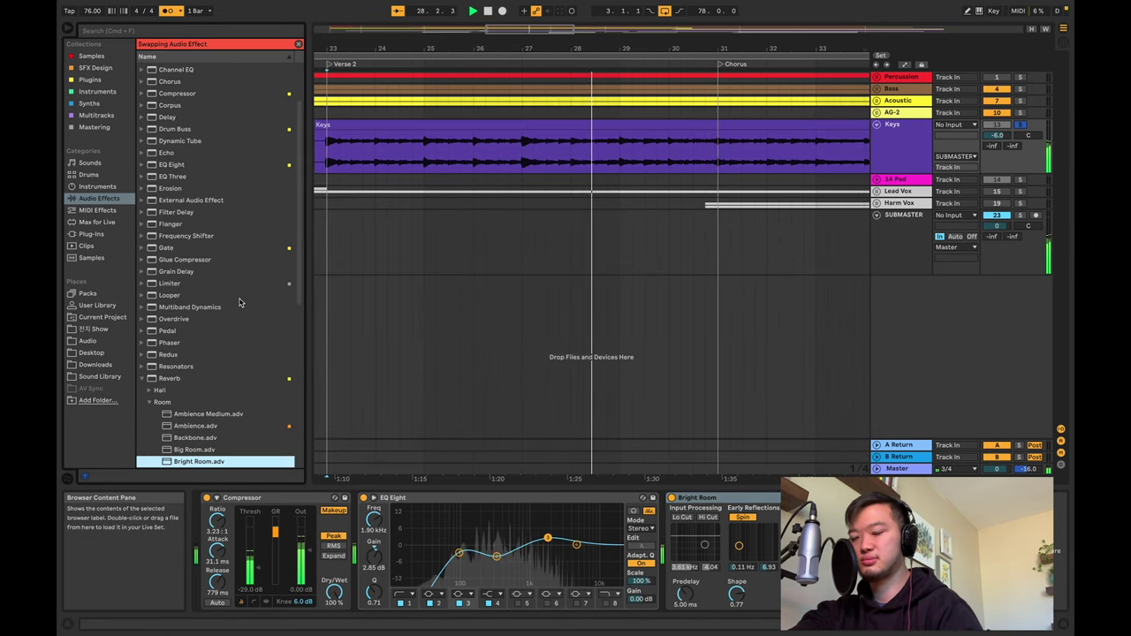
scroll(237, 309, down, 7)
scroll(237, 310, down, 4)
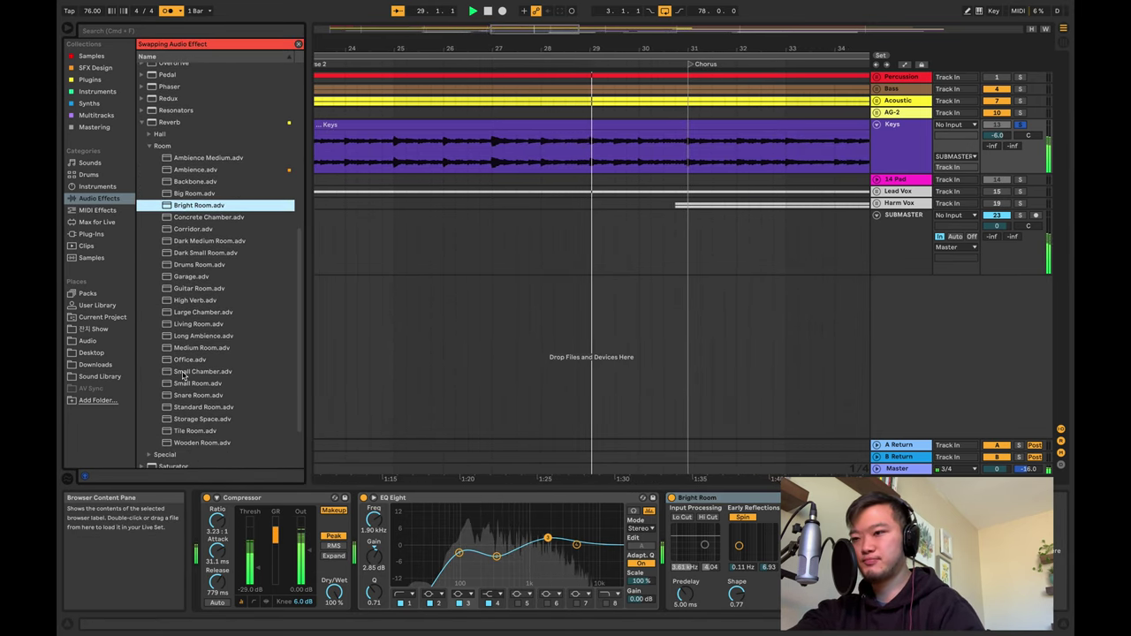
click(177, 429)
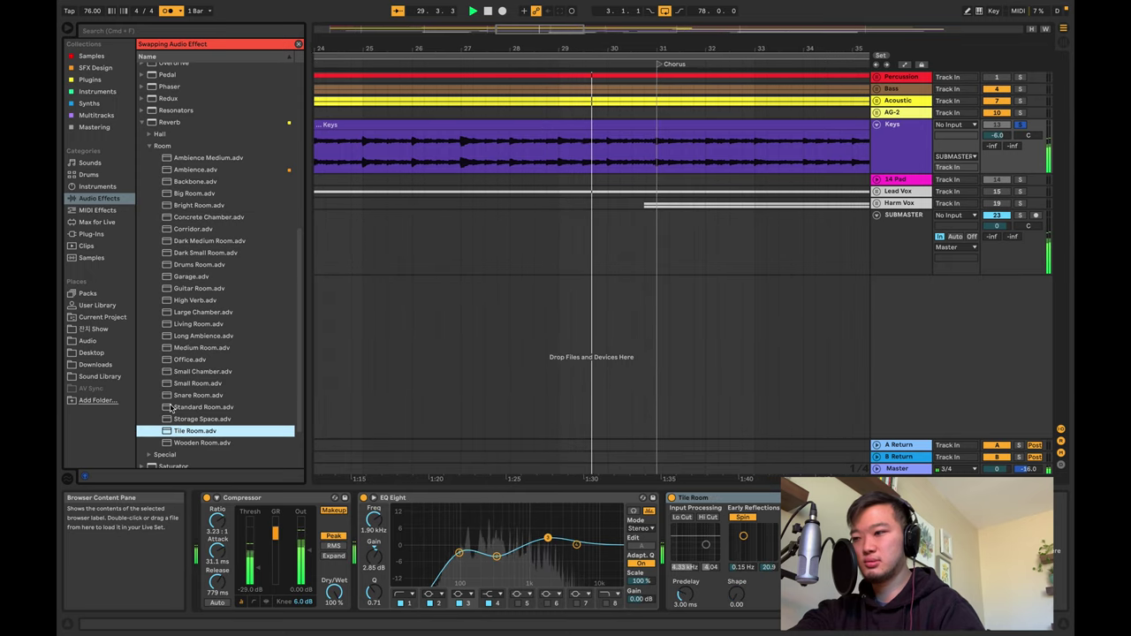
- Audition the Hall reverb presets Large Factory and Spacious on the Keys, and switch to Small Hall
click(150, 132)
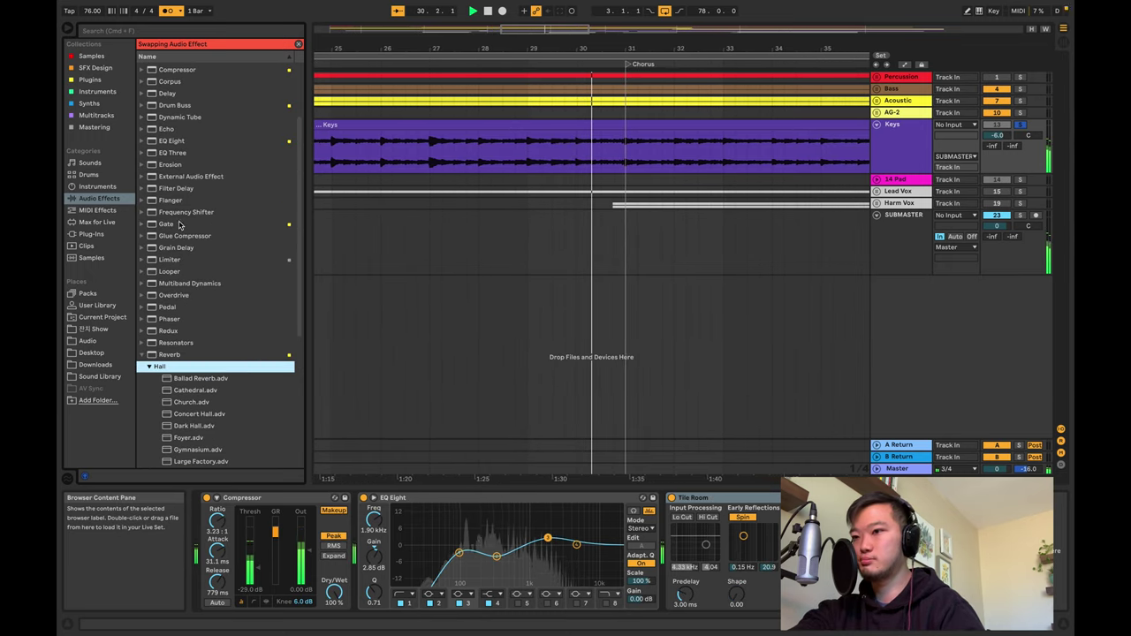
click(202, 320)
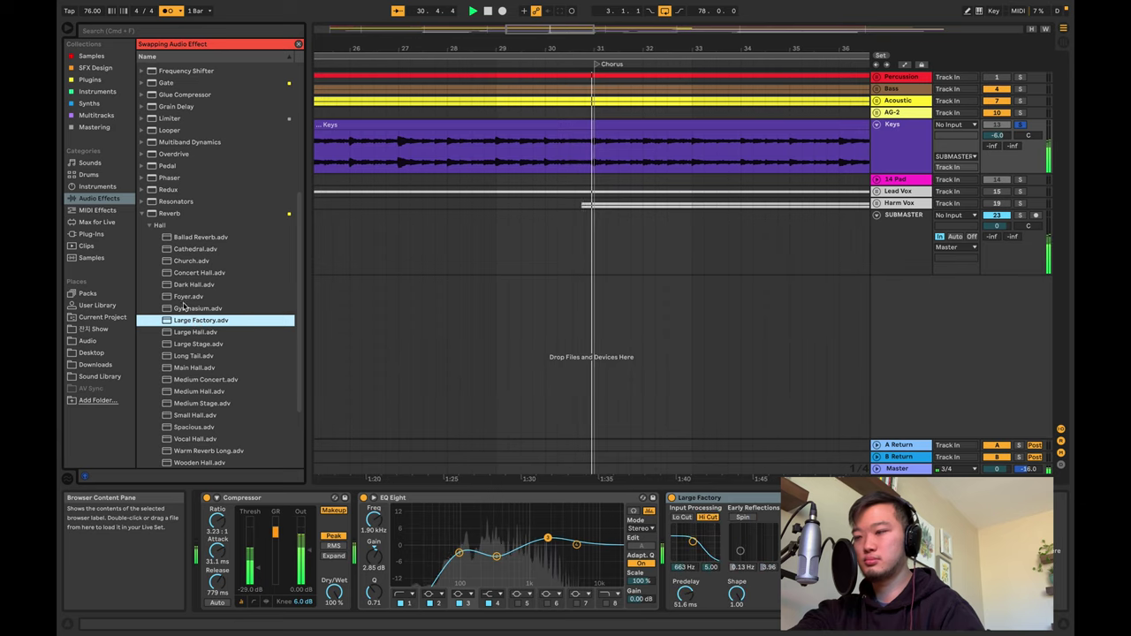
scroll(190, 320, down, 2)
click(190, 354)
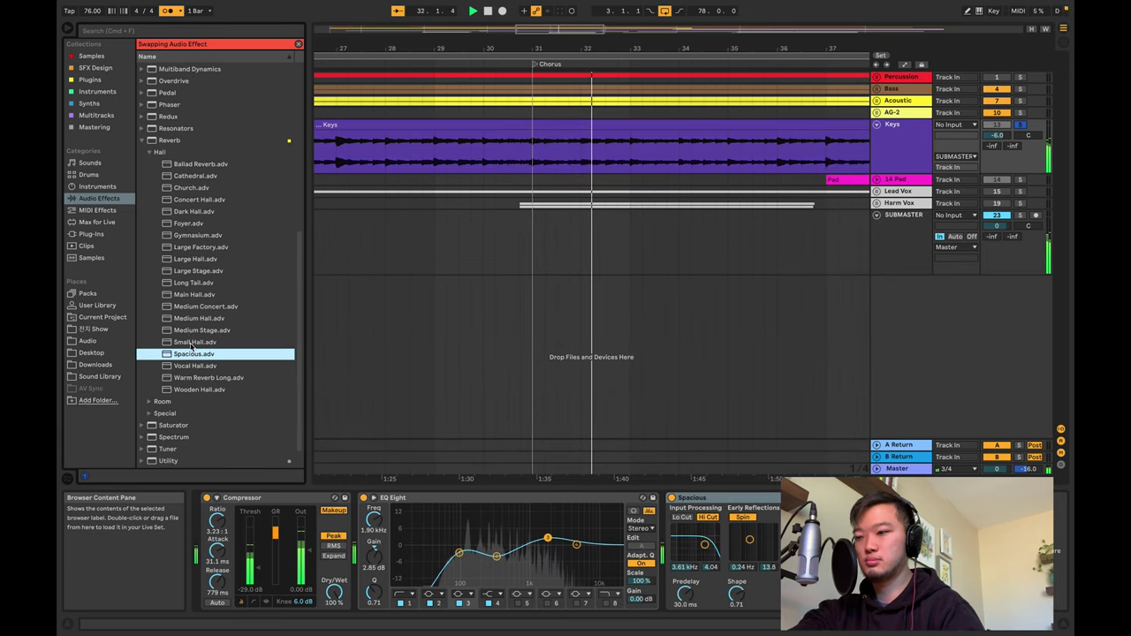
click(191, 344)
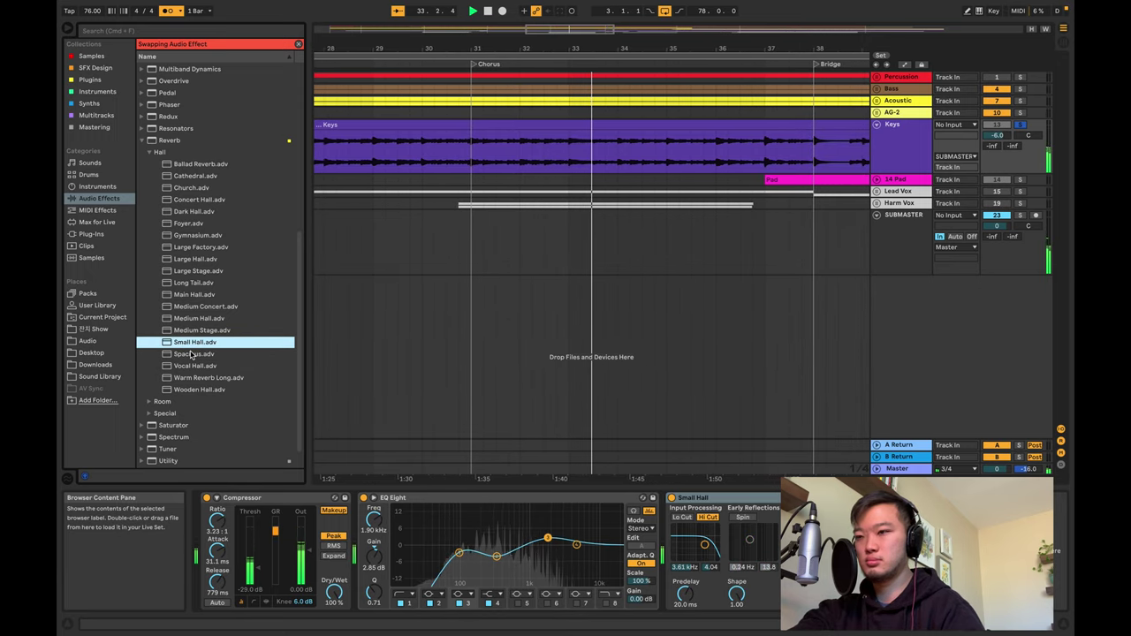
- Replace the Keys reverb with the Spacious hall preset, end preset swapping, and set its Dry/Wet to 44%
click(191, 354)
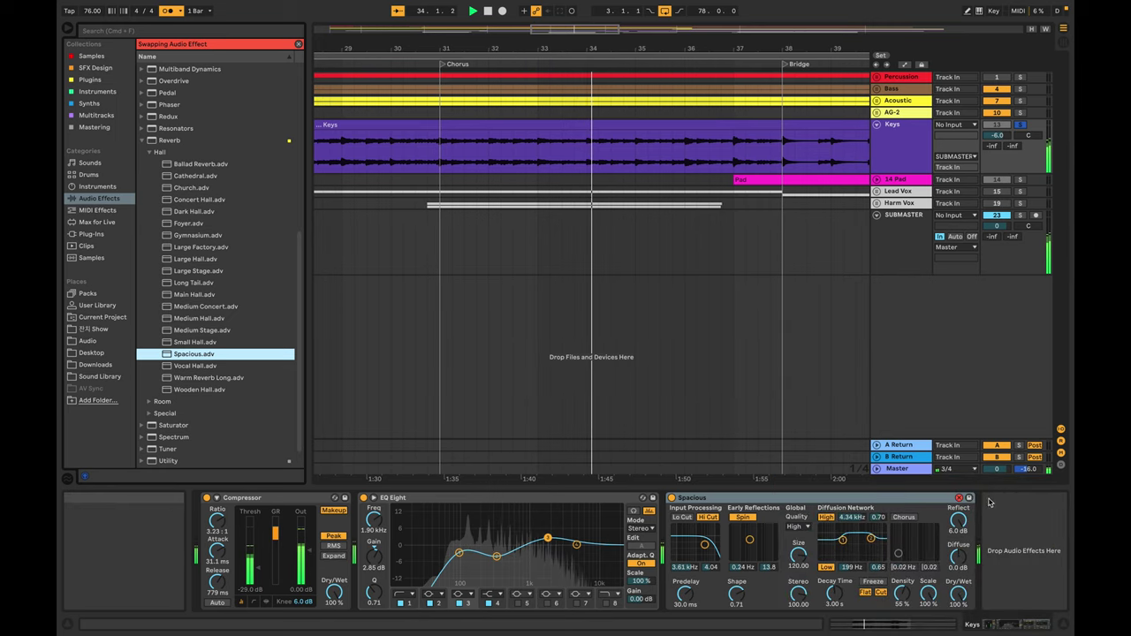
click(959, 498)
drag(958, 594, 958, 601)
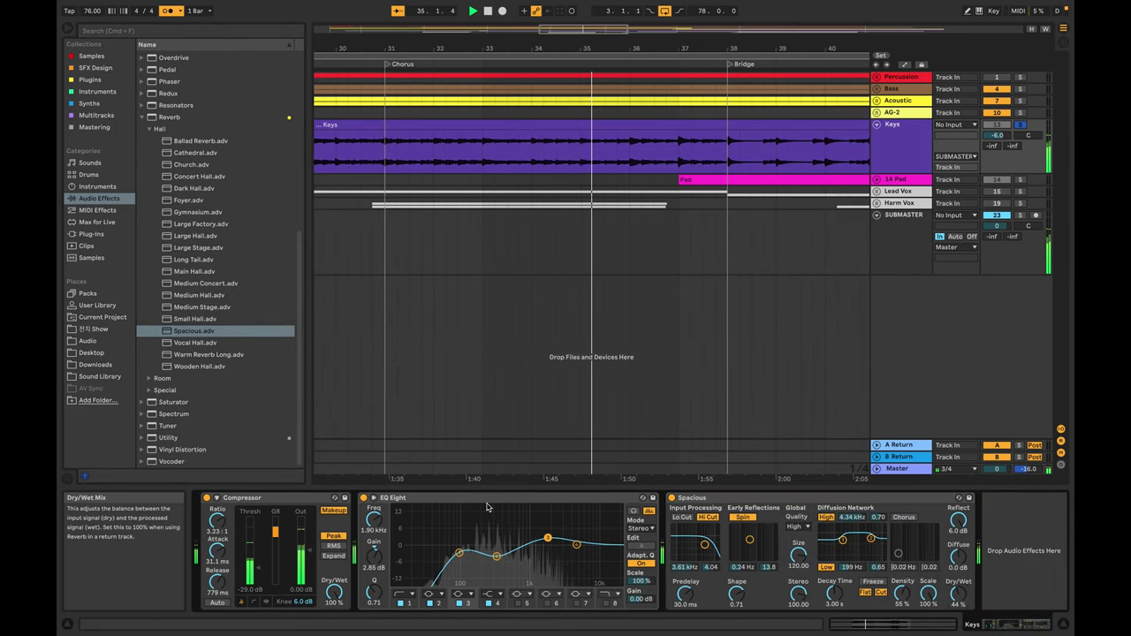
- Reshape the Keys EQ Eight curve, boosting a high band by 13.3 dB at 6.25 kHz, and stop playback
click(496, 558)
drag(554, 540, 575, 534)
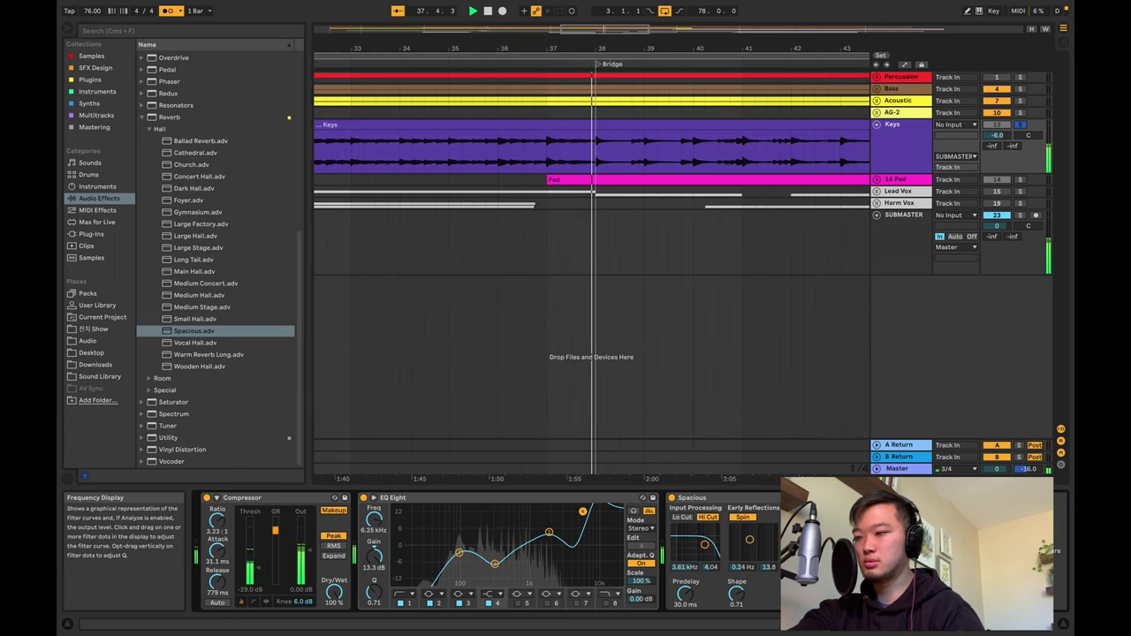
key(space)
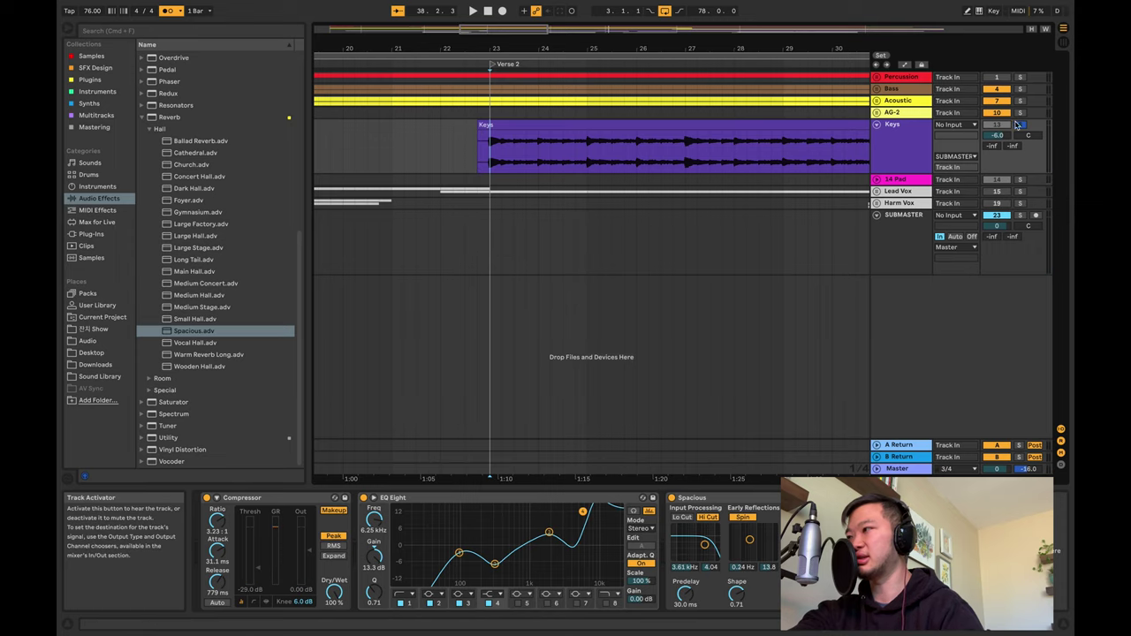
- Play the mix from Verse 2, expand the Bass group and its track 1, and mute Bass track 2
key(space)
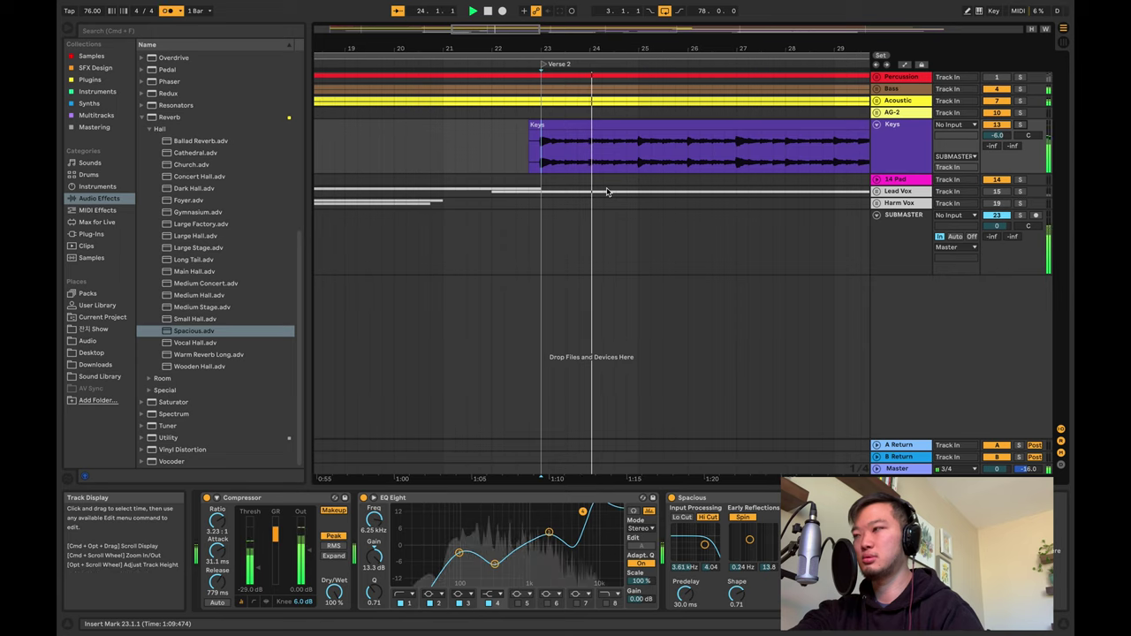
click(877, 88)
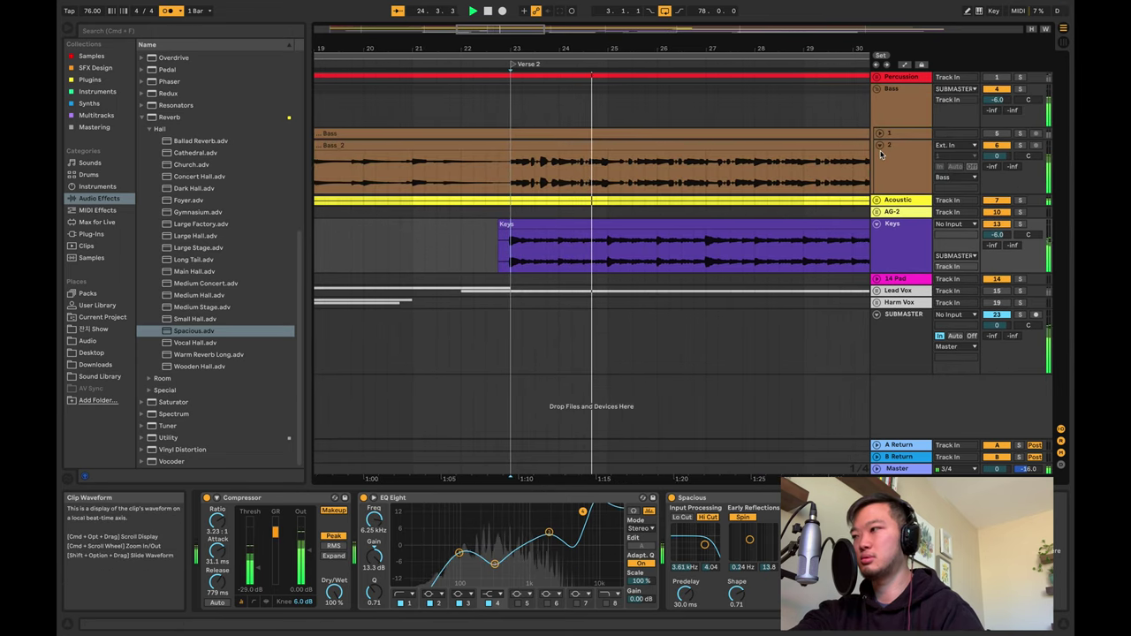
click(878, 132)
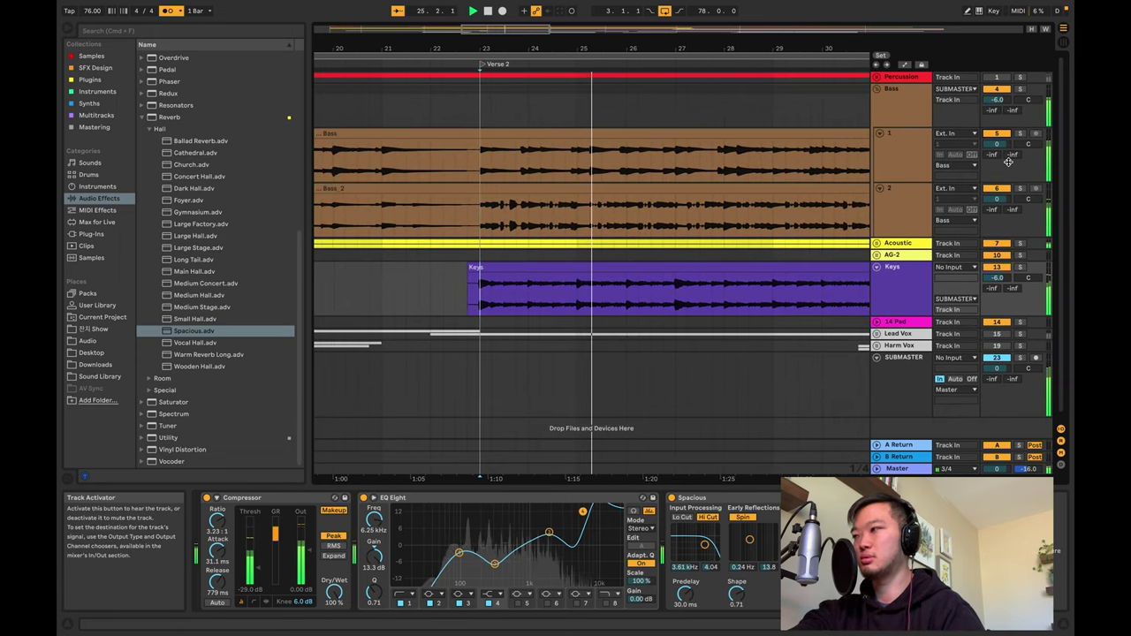
click(455, 213)
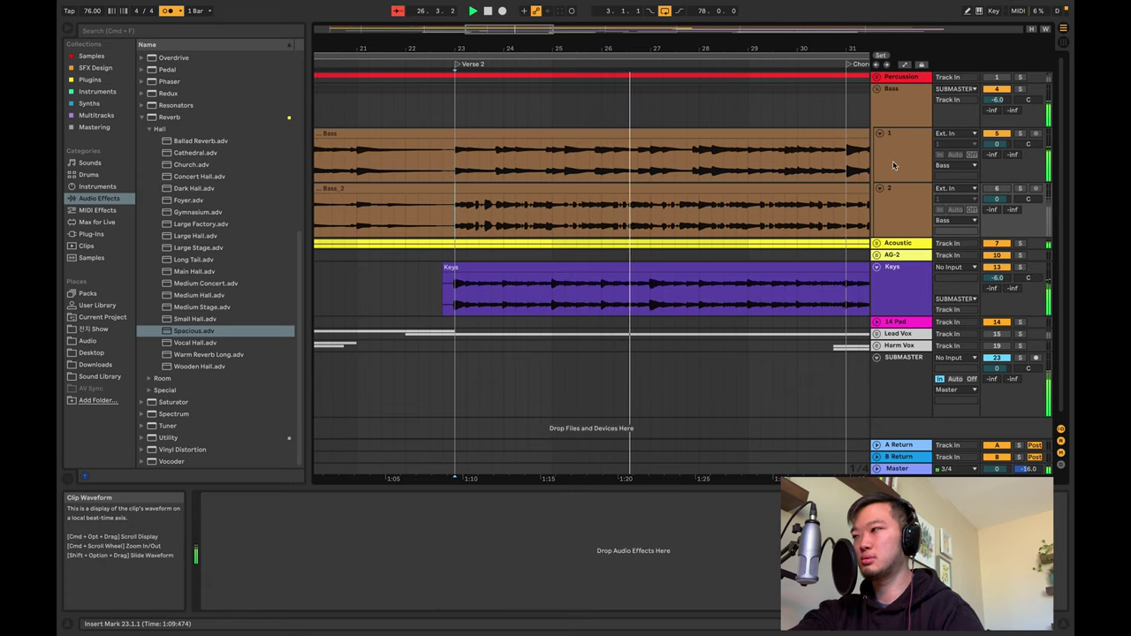
- Solo Bass track 1 during playback to hear it alone, and return it to the mix
click(1020, 134)
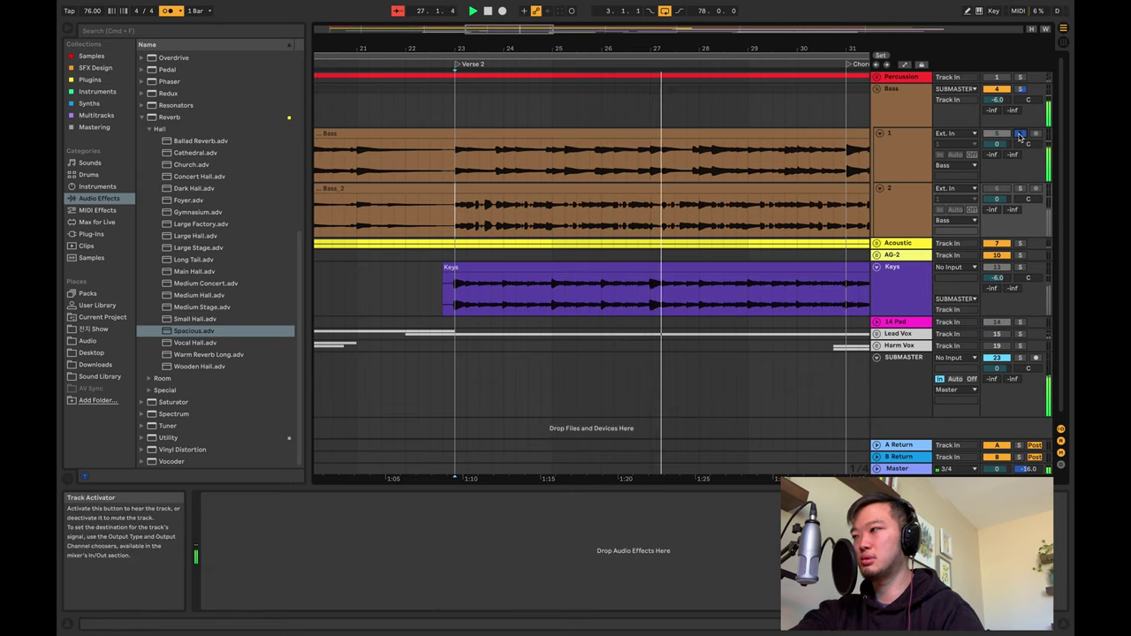
click(1022, 136)
scroll(634, 155, right, 4)
scroll(635, 169, up, 2)
scroll(634, 170, left, 10)
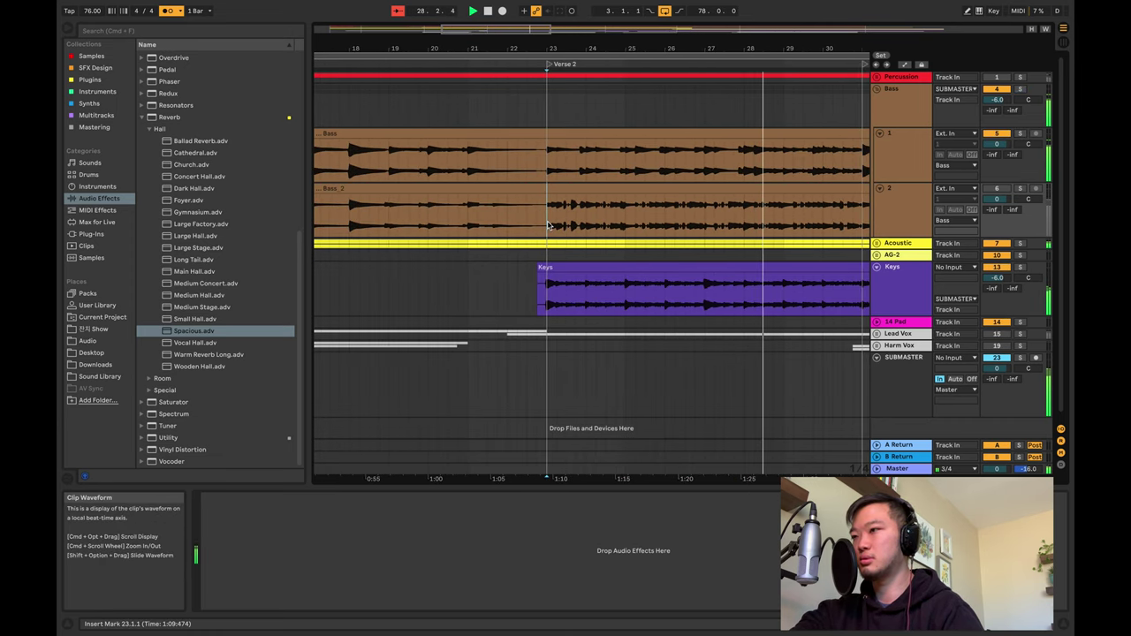
- Mark the Bass_2 section from 23.1.1 to 31.2.1, and play from 23.1.1 with both Bass tracks muted
drag(548, 226, 868, 223)
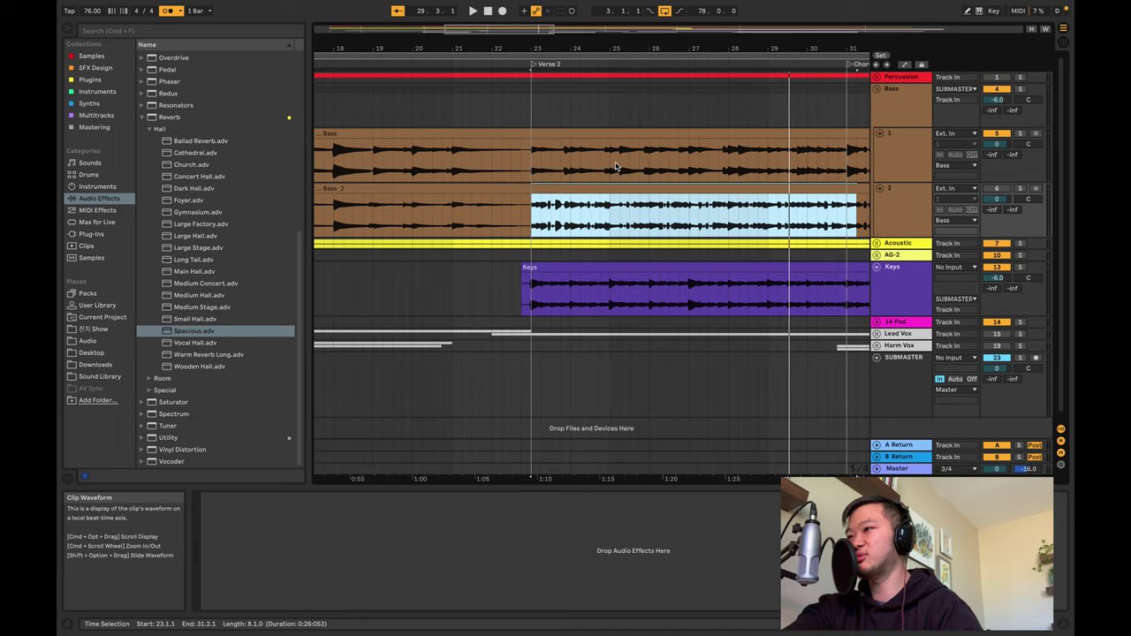
click(995, 134)
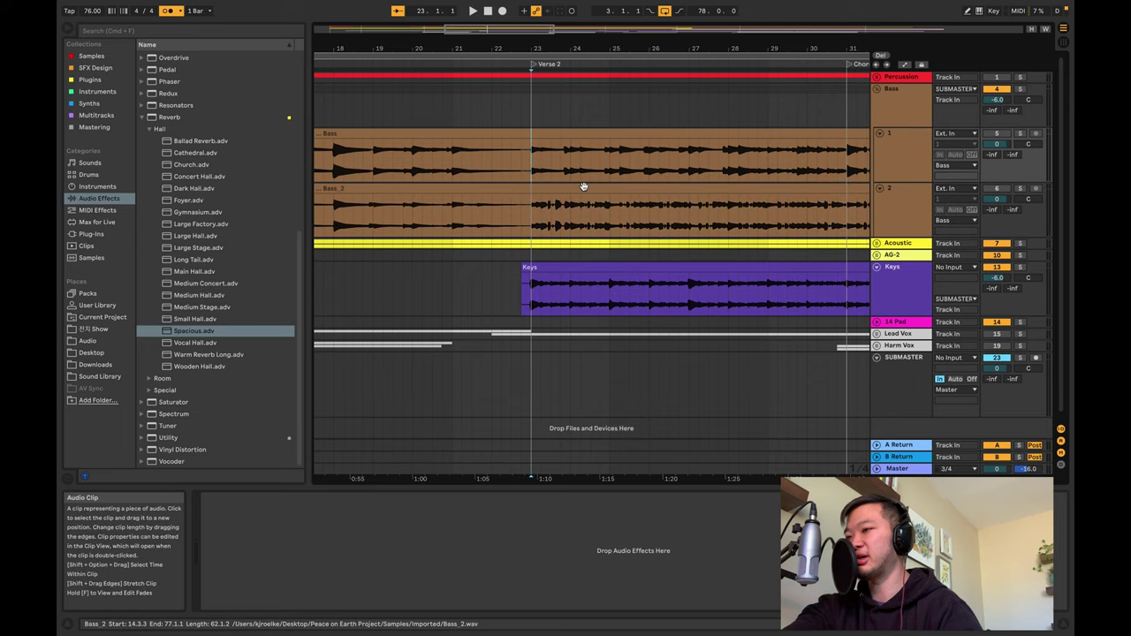
key(space)
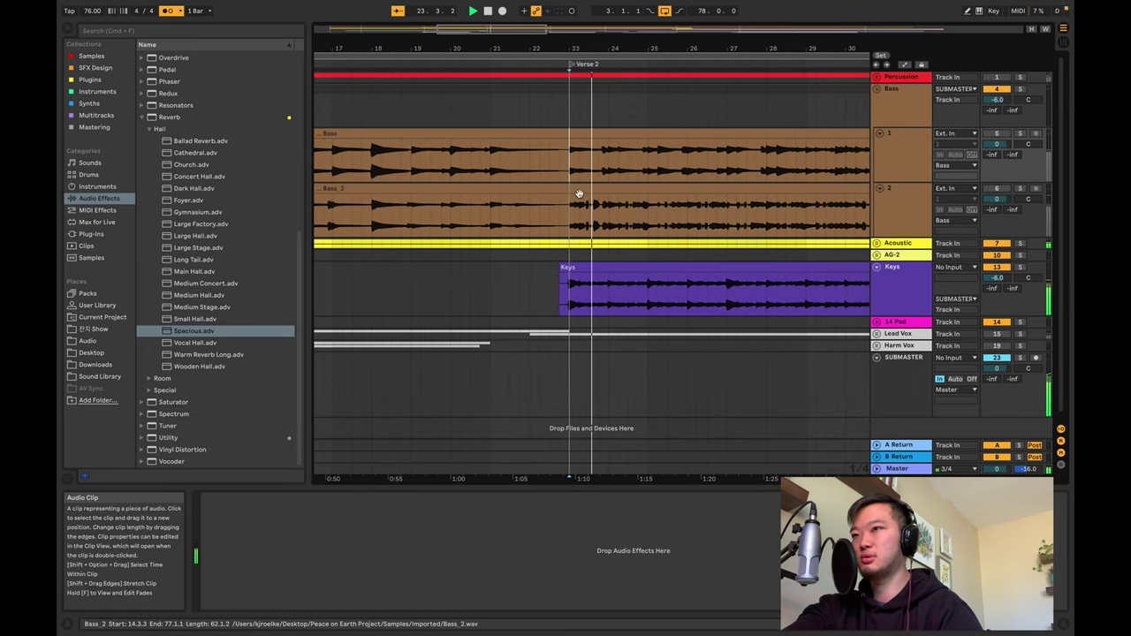
- Try a 1/16 metronome rhythm during playback and settle on 1/8
click(179, 12)
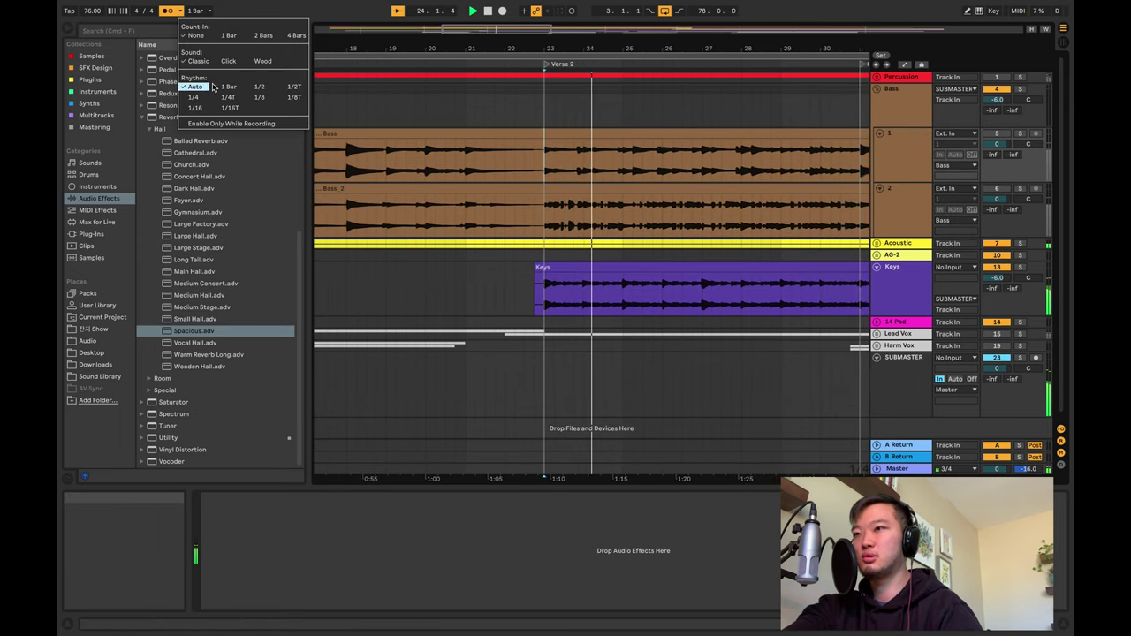
click(196, 108)
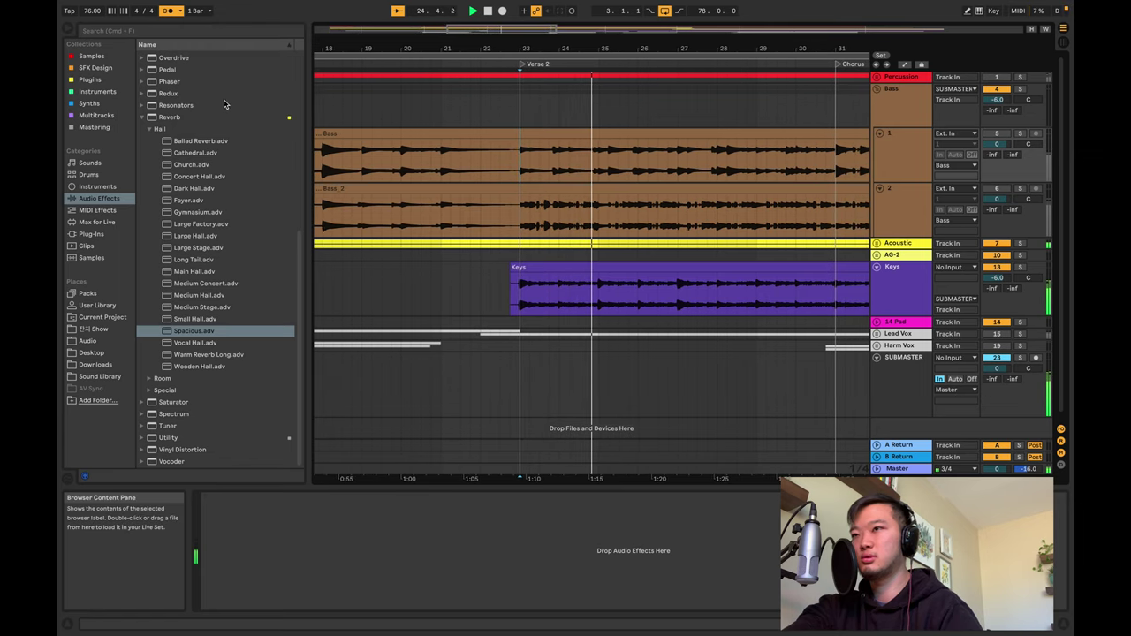
click(180, 11)
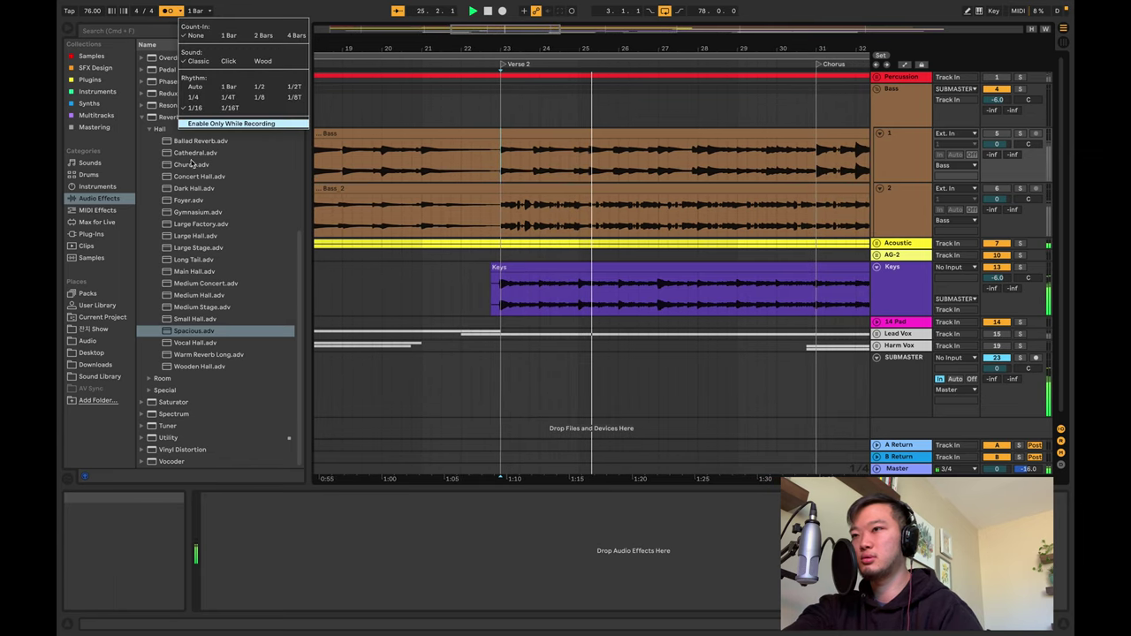
click(268, 98)
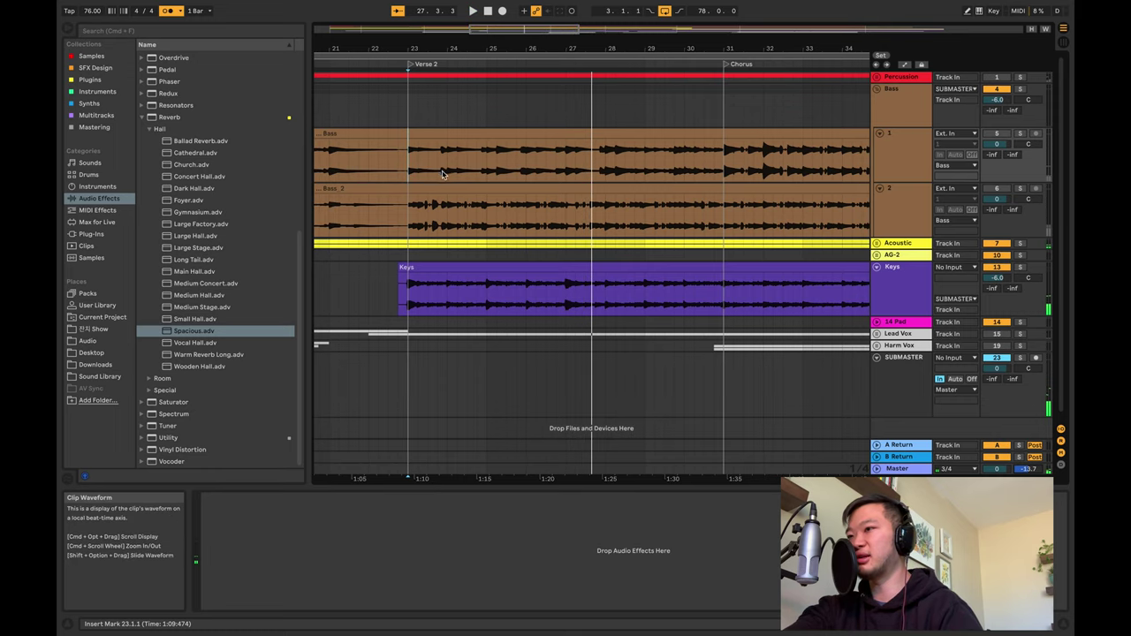
- Return to 23.1.1 and play Verse 2 with Bass track 2 activated and Bass track 1 muted
scroll(445, 171, left, 2)
click(460, 203)
scroll(459, 202, left, 1)
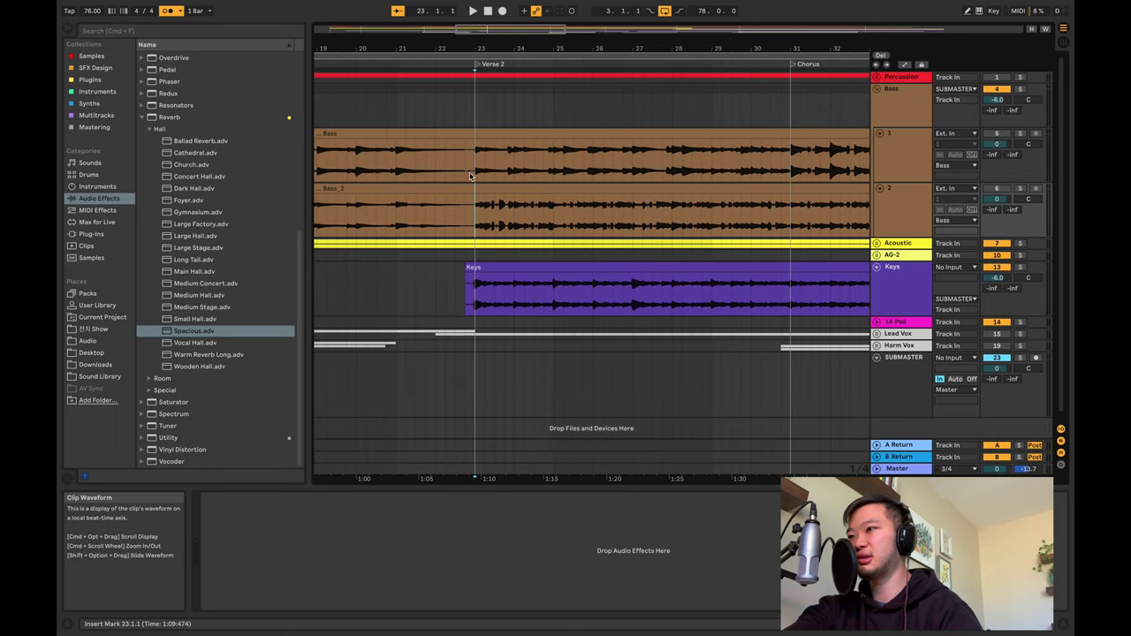
click(1005, 191)
click(1020, 189)
key(space)
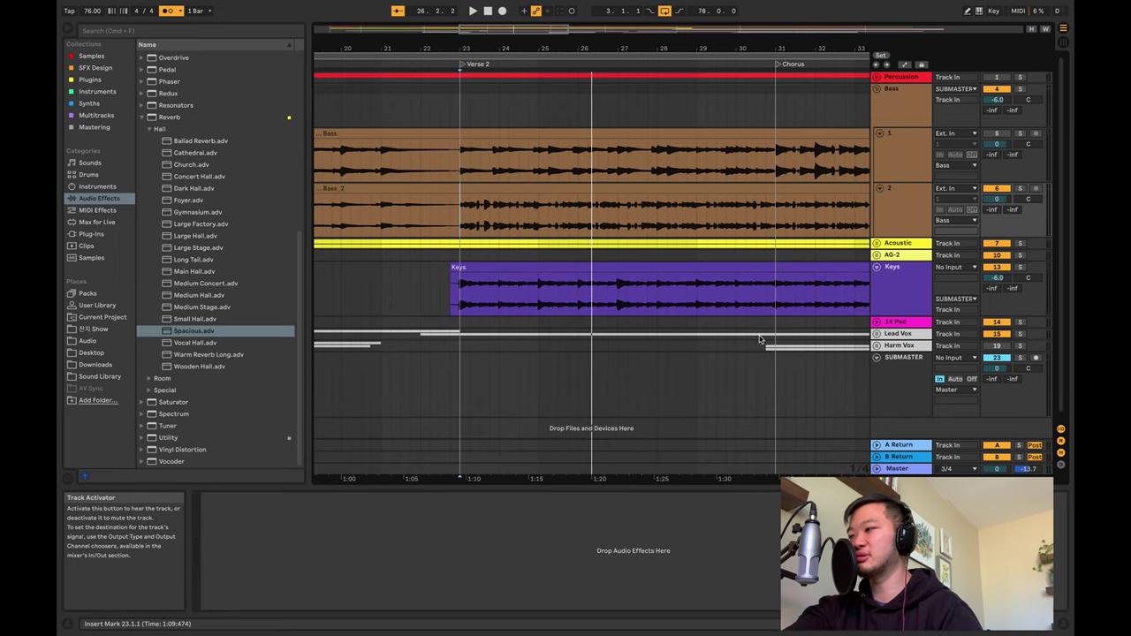
- Activate Bass track 1, mute Bass track 2, and play Verse 2 from 23.1.1 for comparison
key(space)
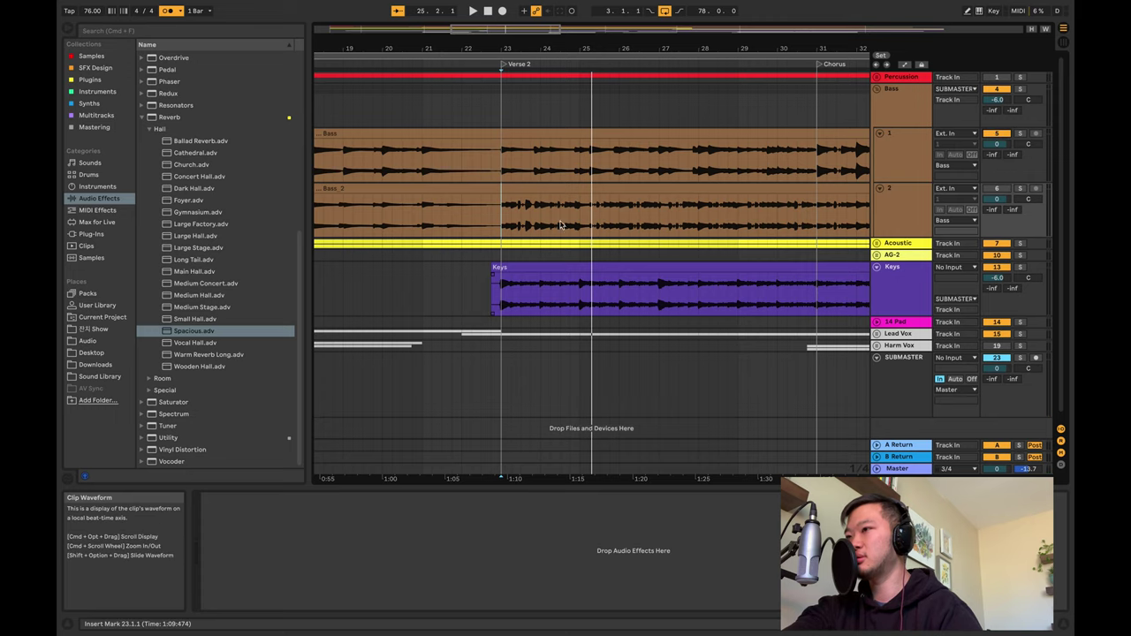
key(space)
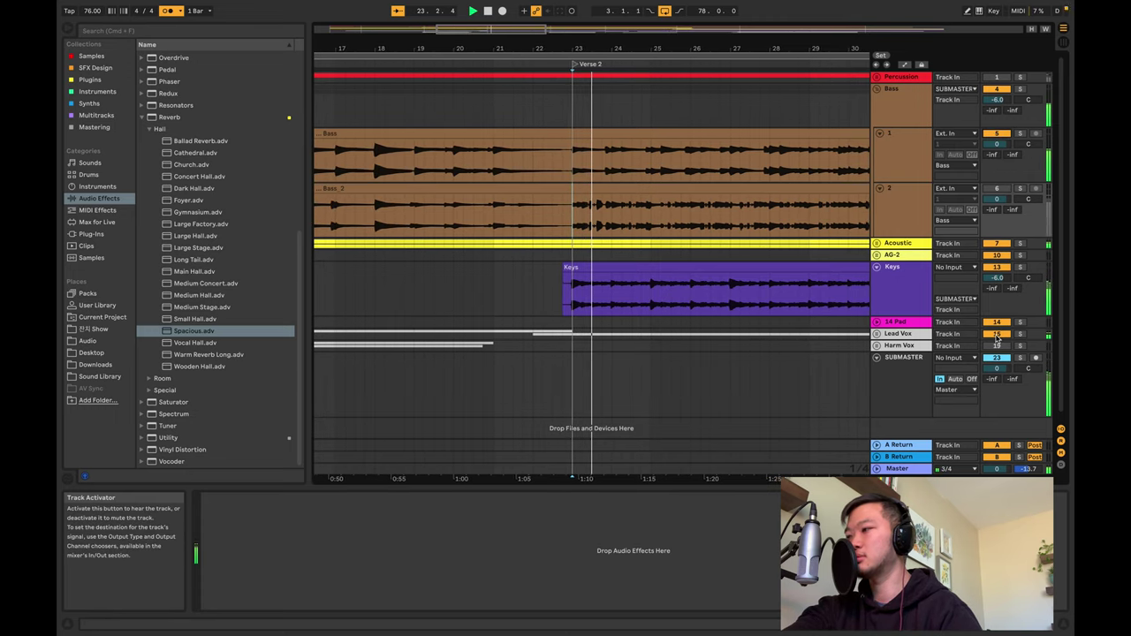
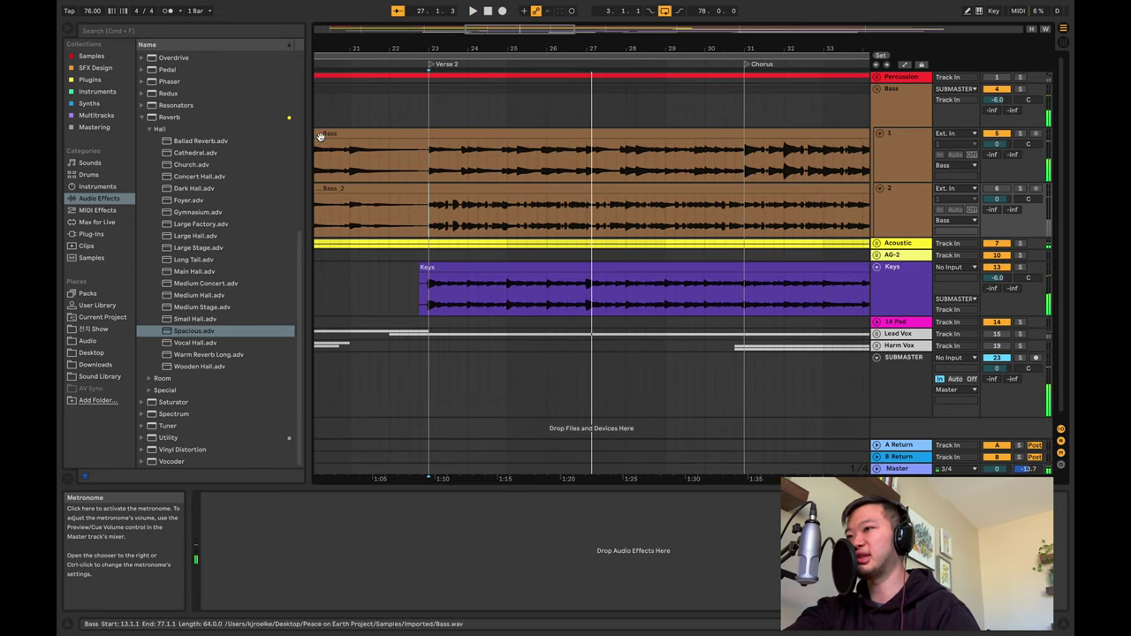
- Delete the Verse 2 section of the Bass_2 clip from 23.1.1 to 31.1.1
scroll(320, 135, left, 10)
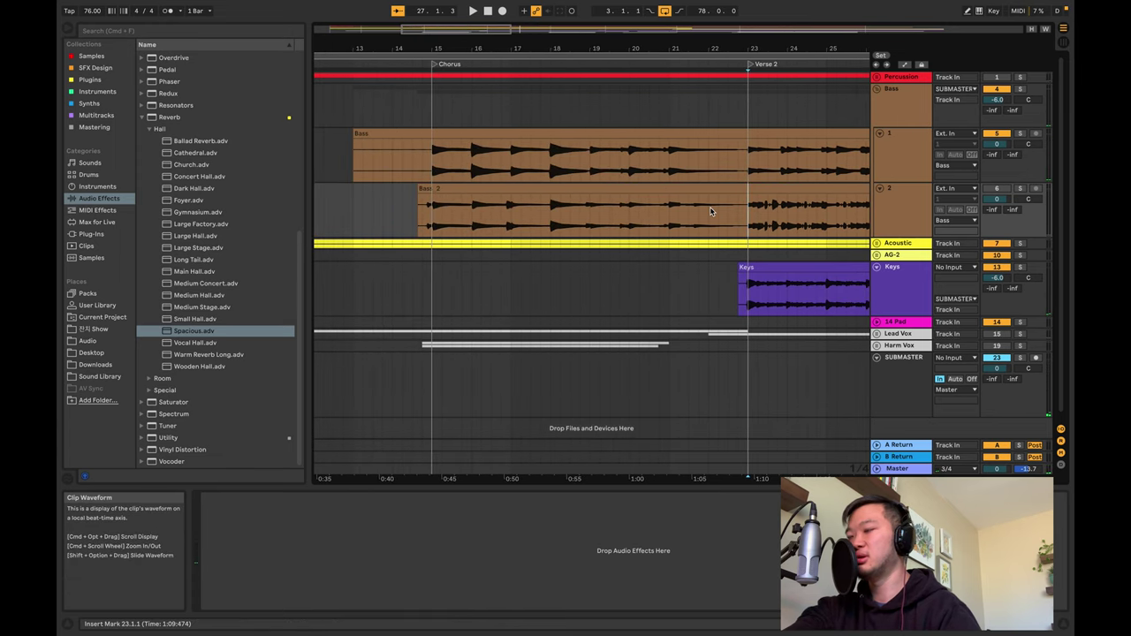
scroll(711, 211, right, 5)
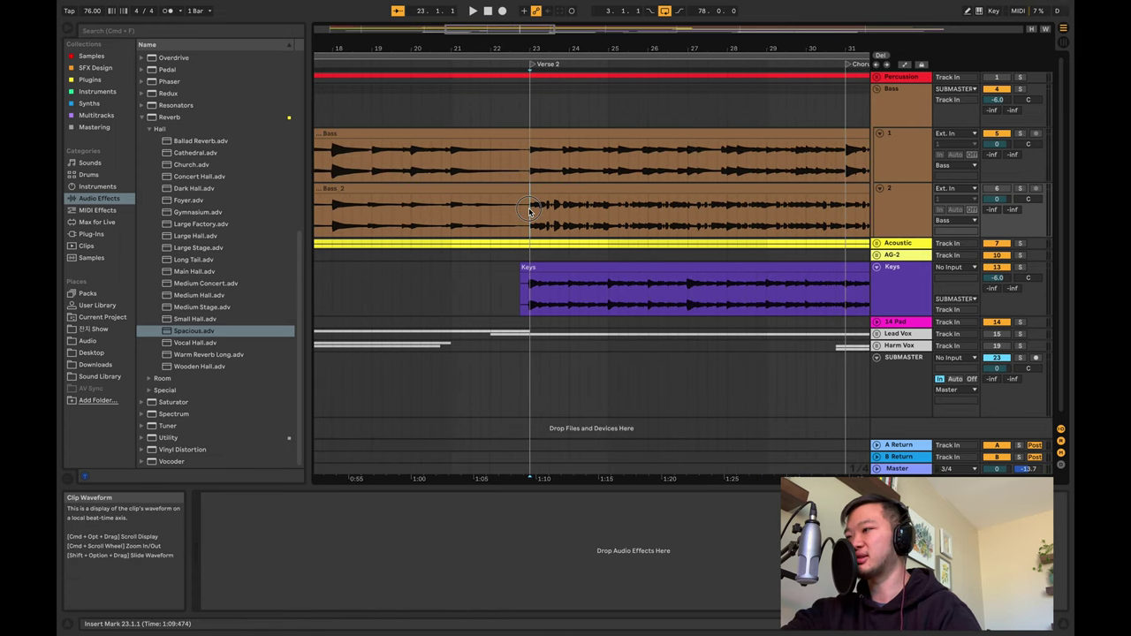
drag(530, 210, 830, 228)
- Trim the start of the Bass clip on track 1 to 23.1.1 and activate Bass track 2
scroll(707, 225, left, 10)
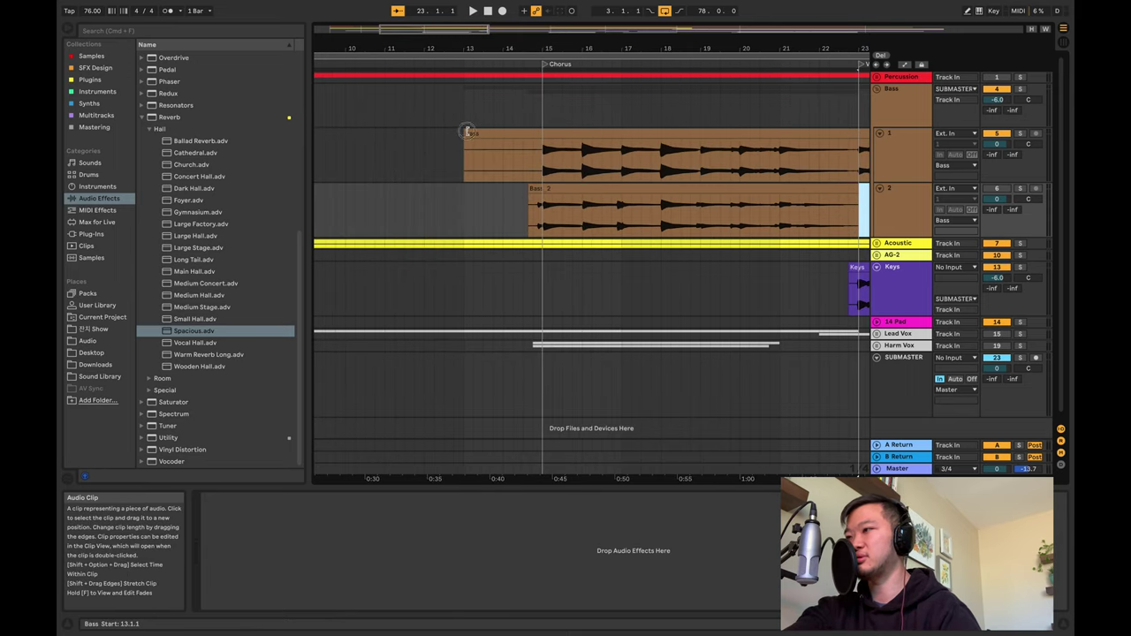
drag(464, 144, 857, 150)
scroll(855, 152, right, 4)
click(997, 188)
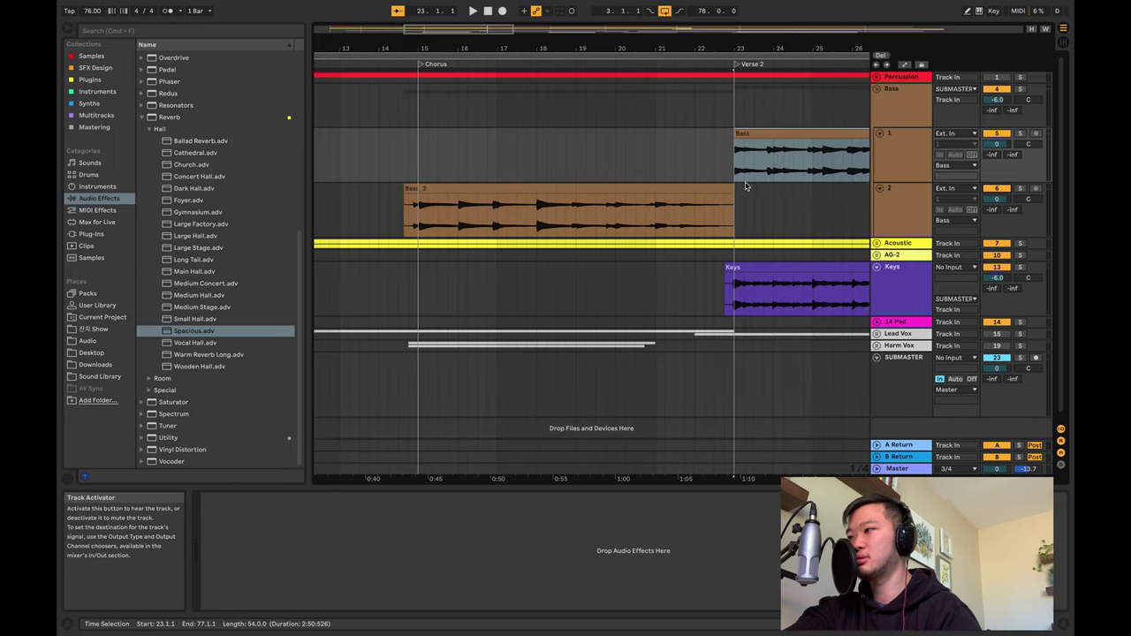
- Play from 14.4.1 into the first Chorus, and from about bar 22 into Verse 2
click(412, 167)
key(space)
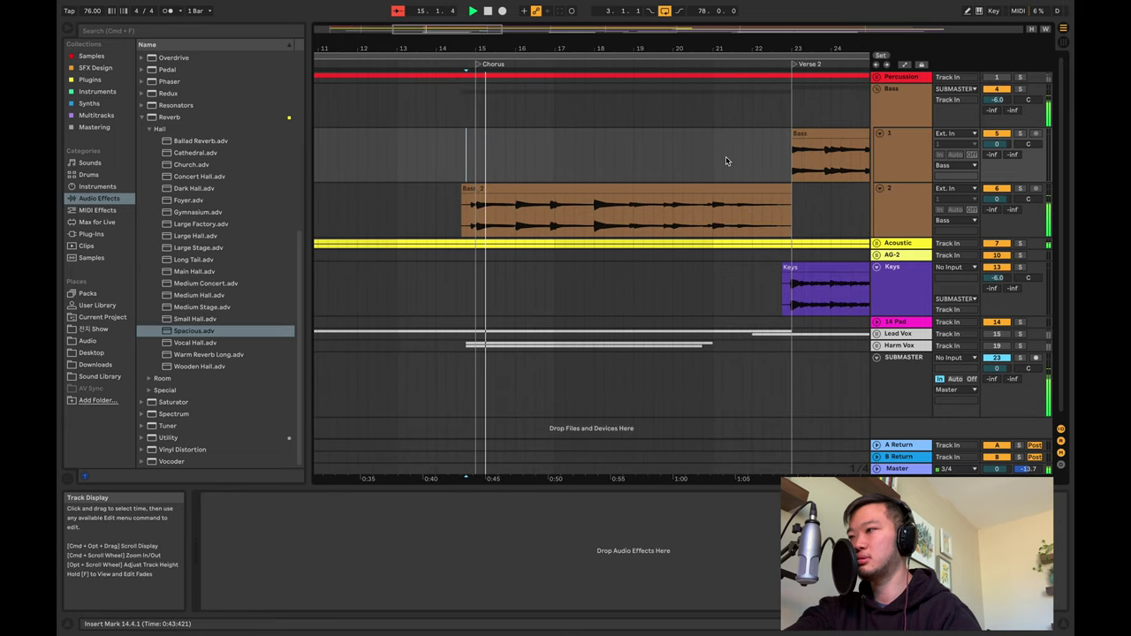
click(762, 157)
key(space)
key(space)
scroll(660, 152, right, 6)
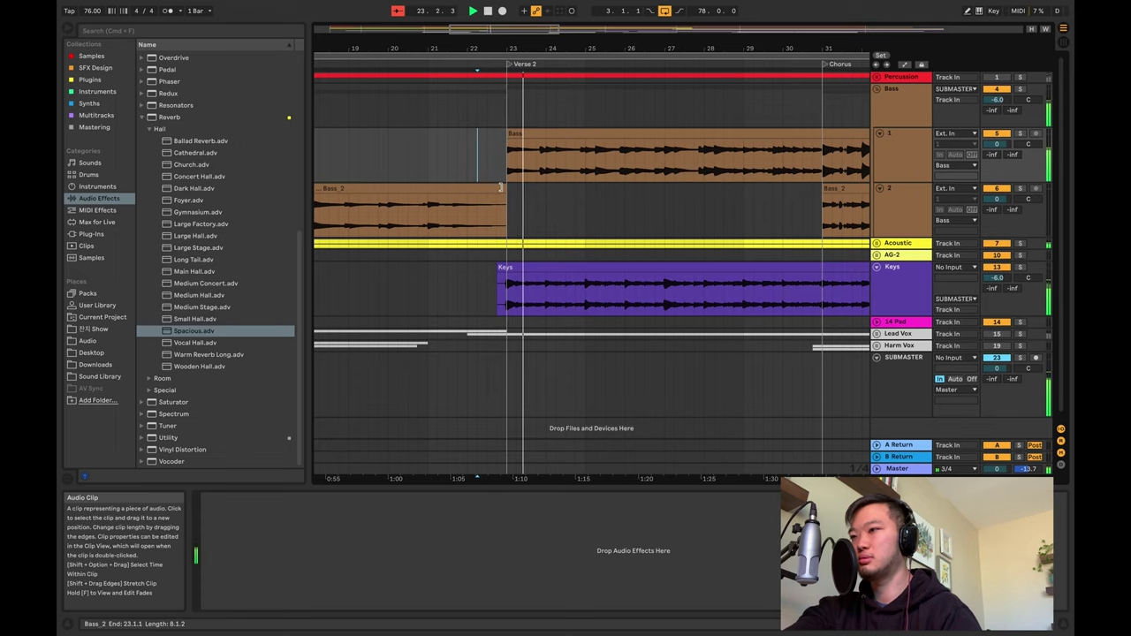
- Try extending the end of the first Bass_2 clip to 23.2.1, and trim it back to 23.1.1
drag(507, 188, 537, 187)
click(546, 198)
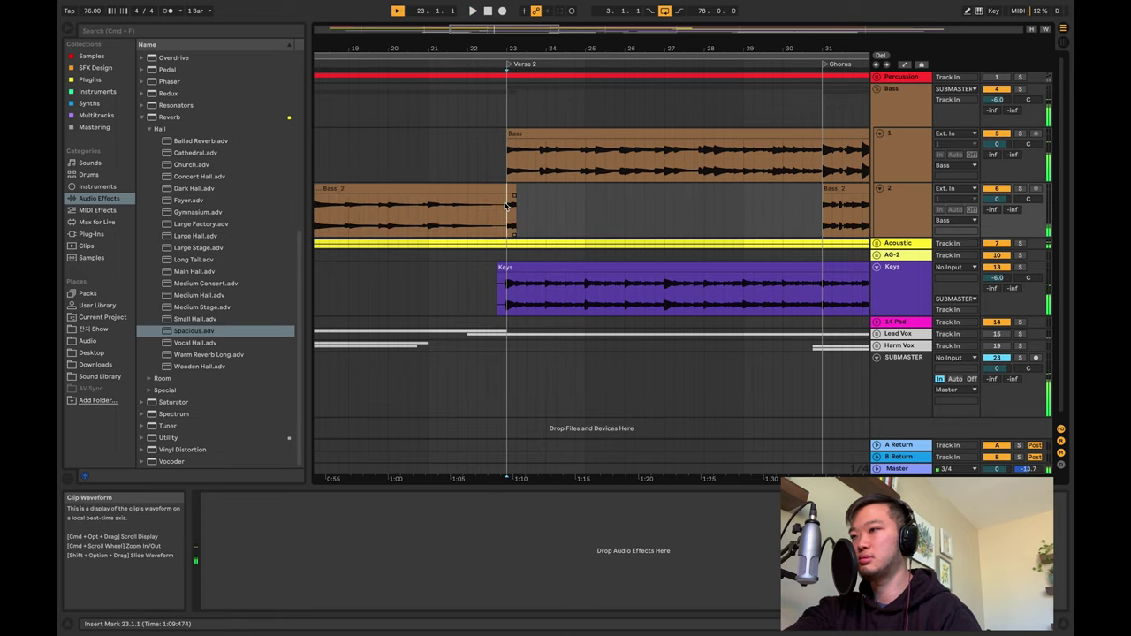
scroll(551, 198, left, 2)
key(space)
drag(594, 188, 586, 188)
scroll(599, 189, right, 6)
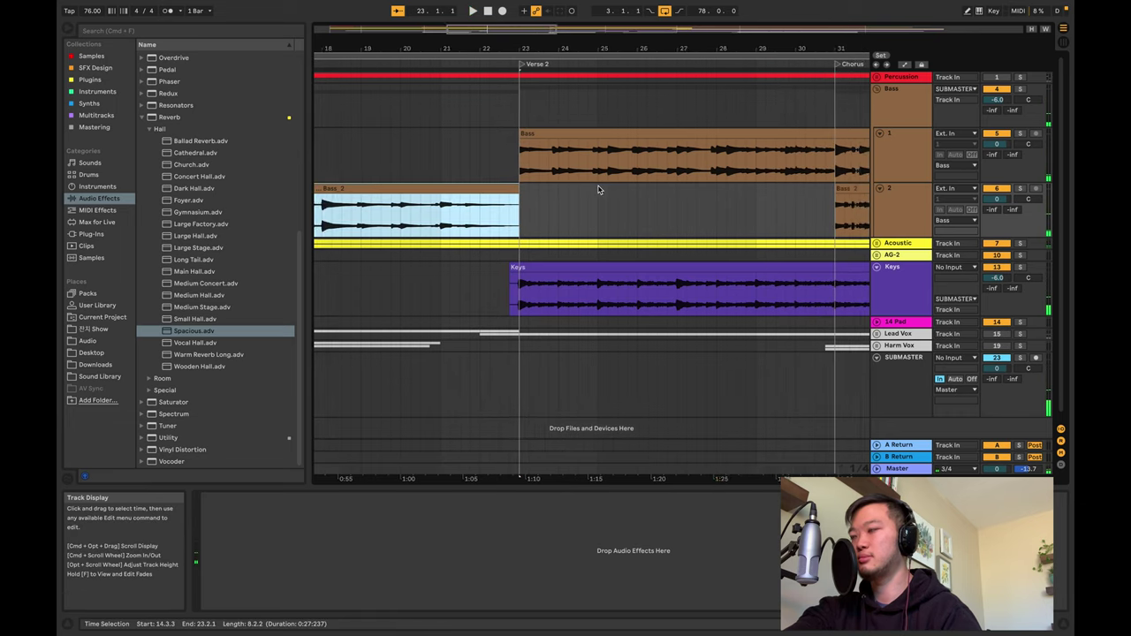
- Play from 30.3.1 into the second Chorus and solo the Bass tracks to compare them
click(636, 209)
key(space)
scroll(632, 208, right, 3)
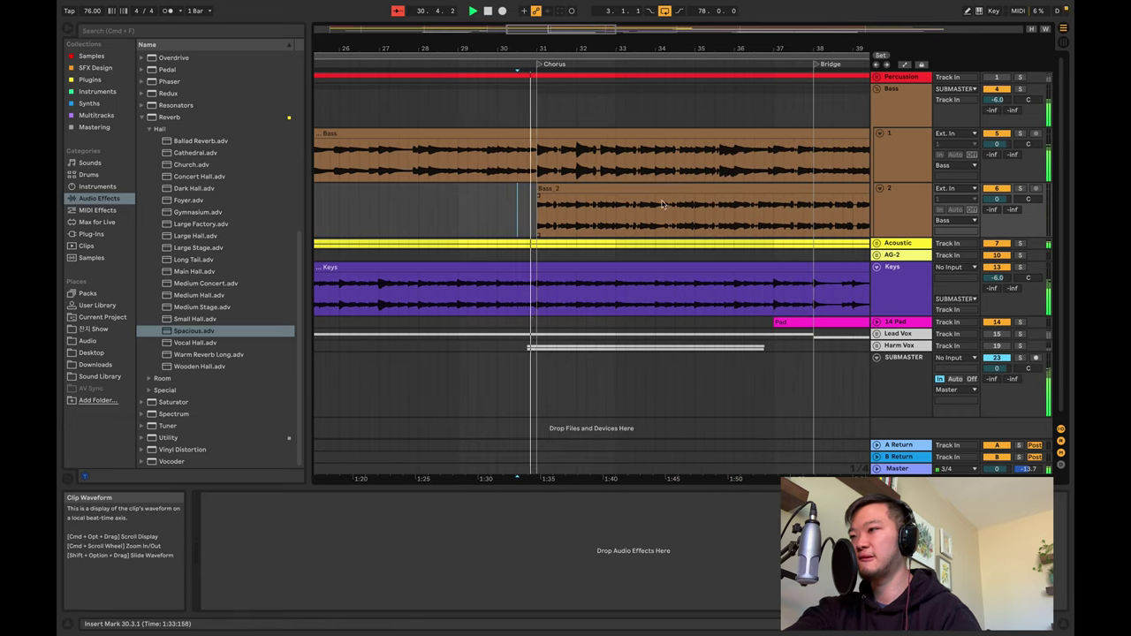
click(1021, 190)
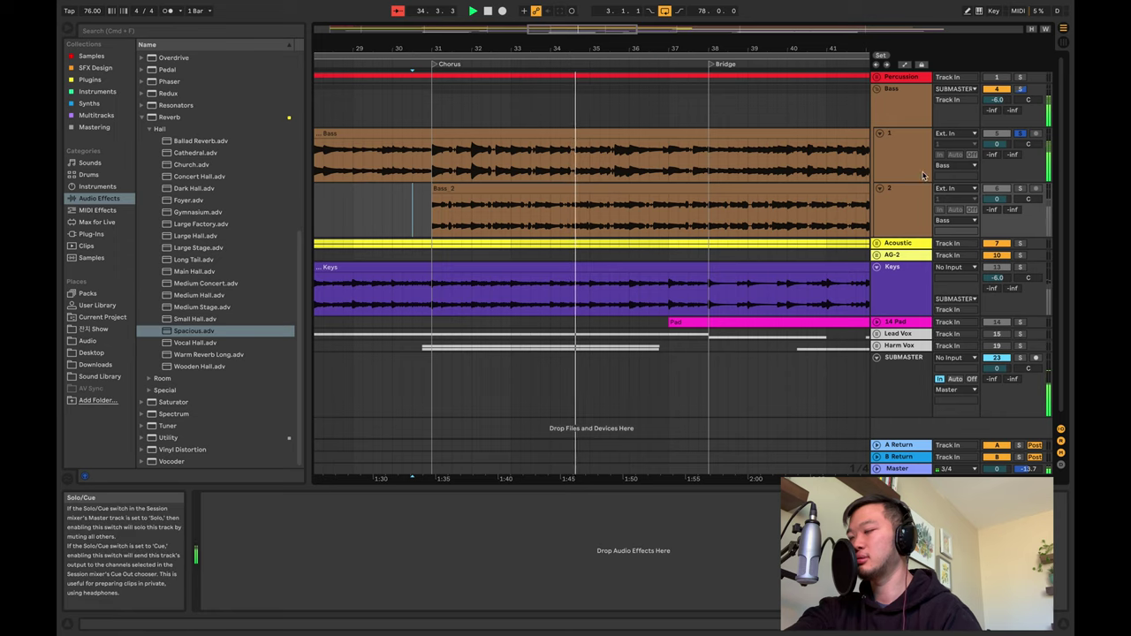
- Trim the start of the second Bass_2 clip to 38.1.1 and turn off the Bass solo
drag(457, 189, 710, 194)
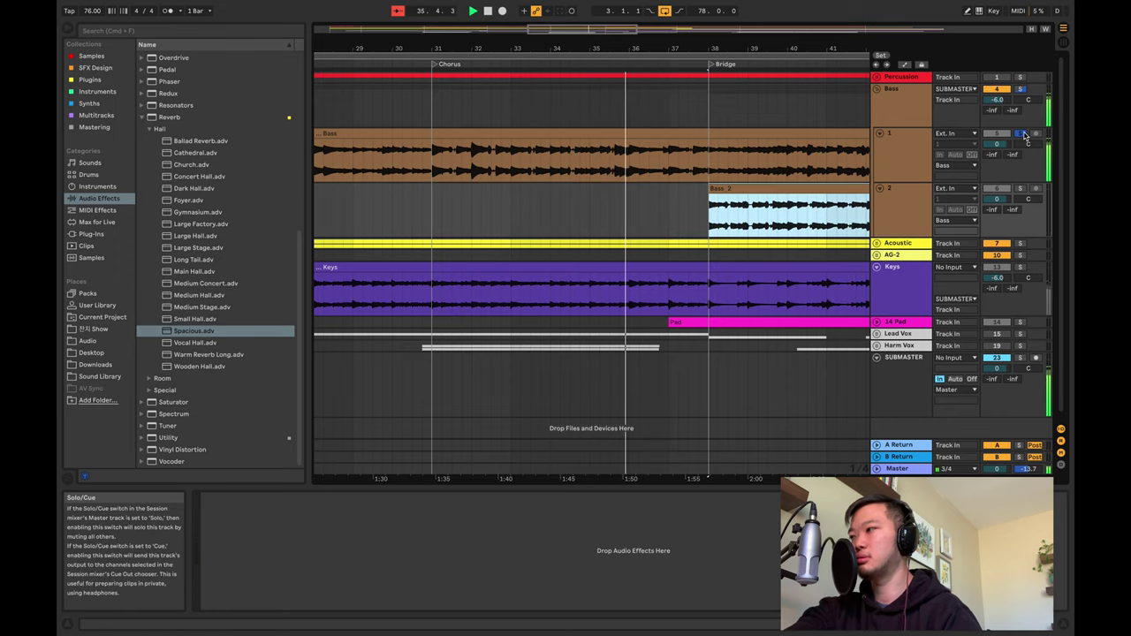
click(1018, 193)
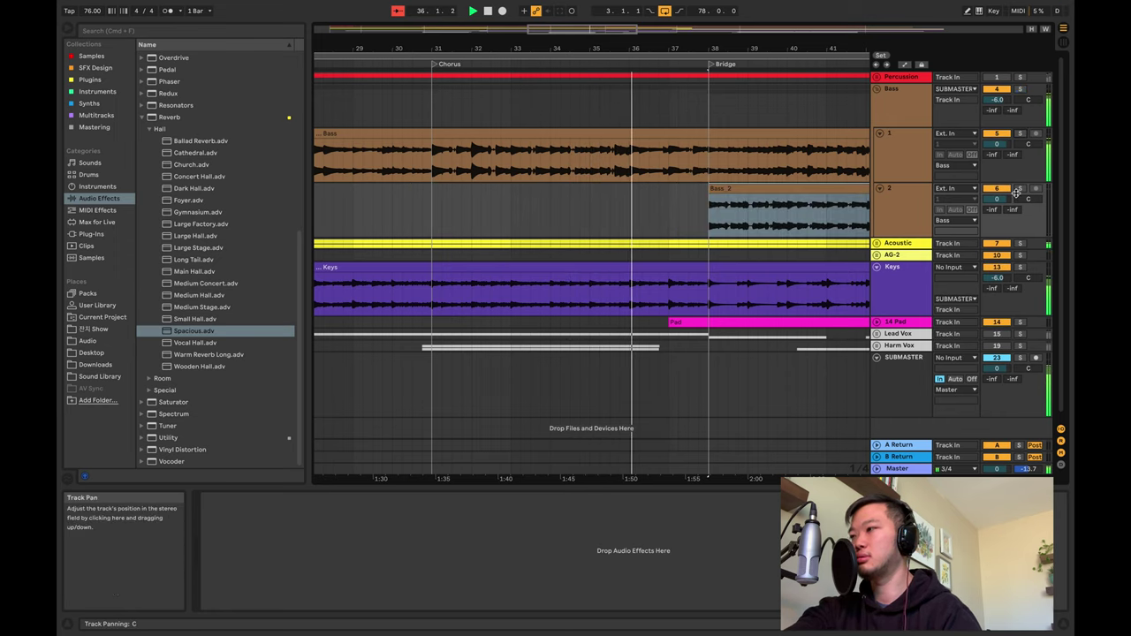
click(638, 189)
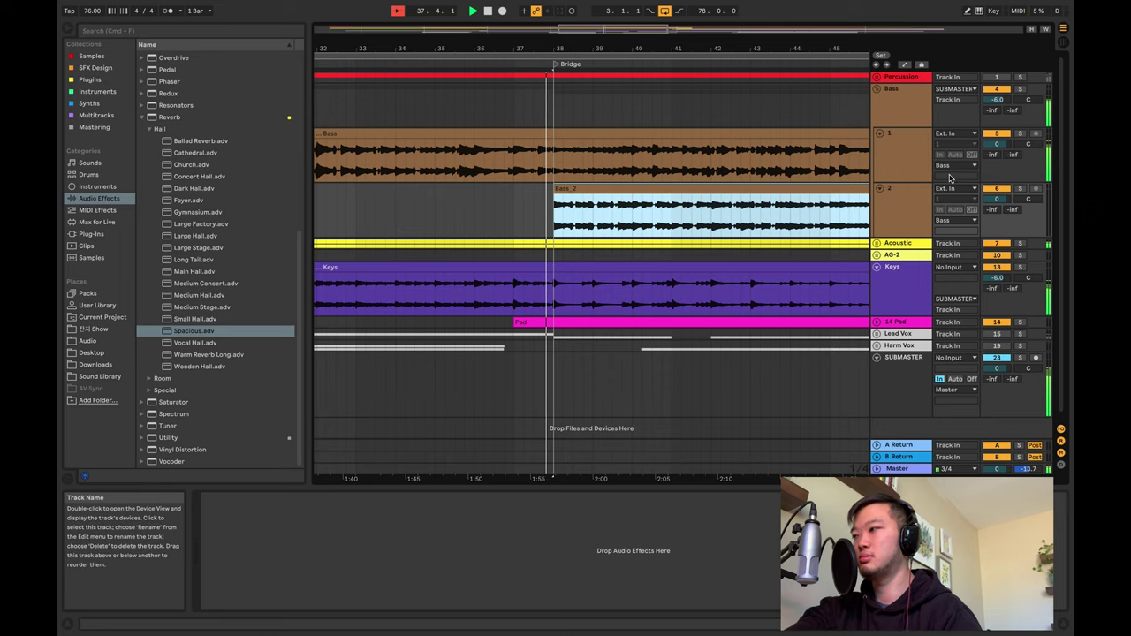
- Compare the Bridge with Bass track 1 soloed and with Bass track 2 soloed
click(1020, 134)
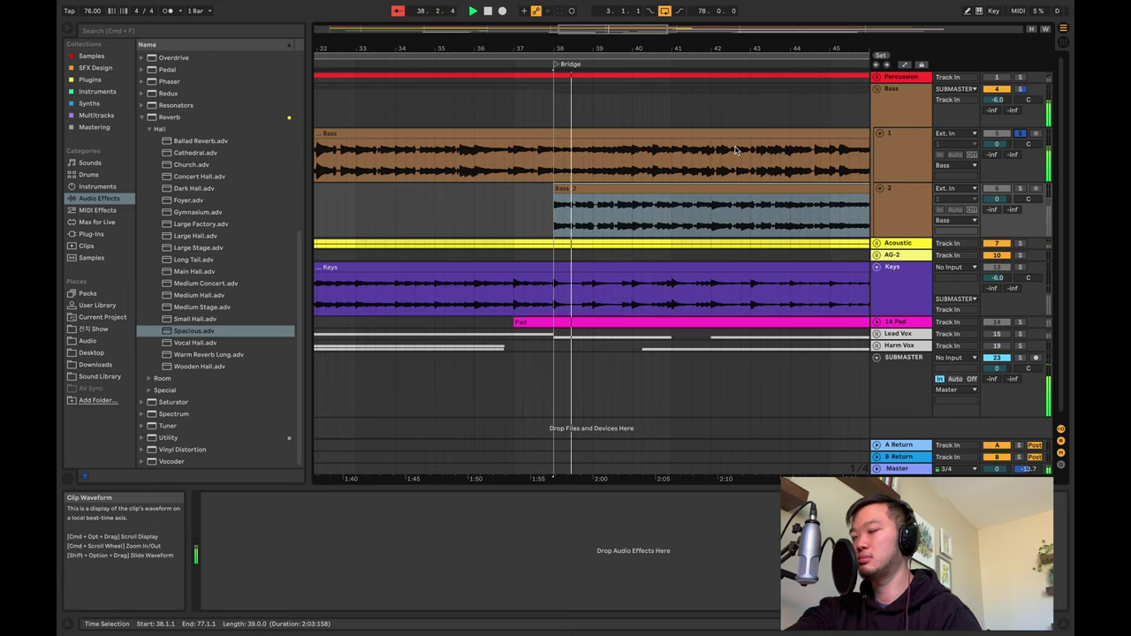
scroll(775, 166, right, 2)
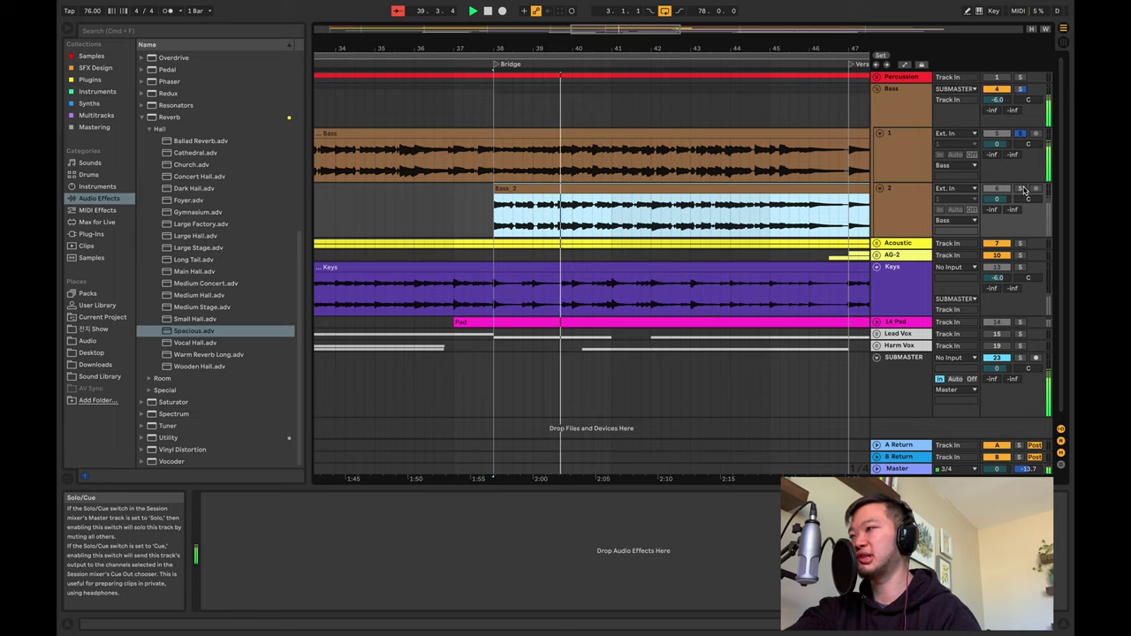
click(1022, 189)
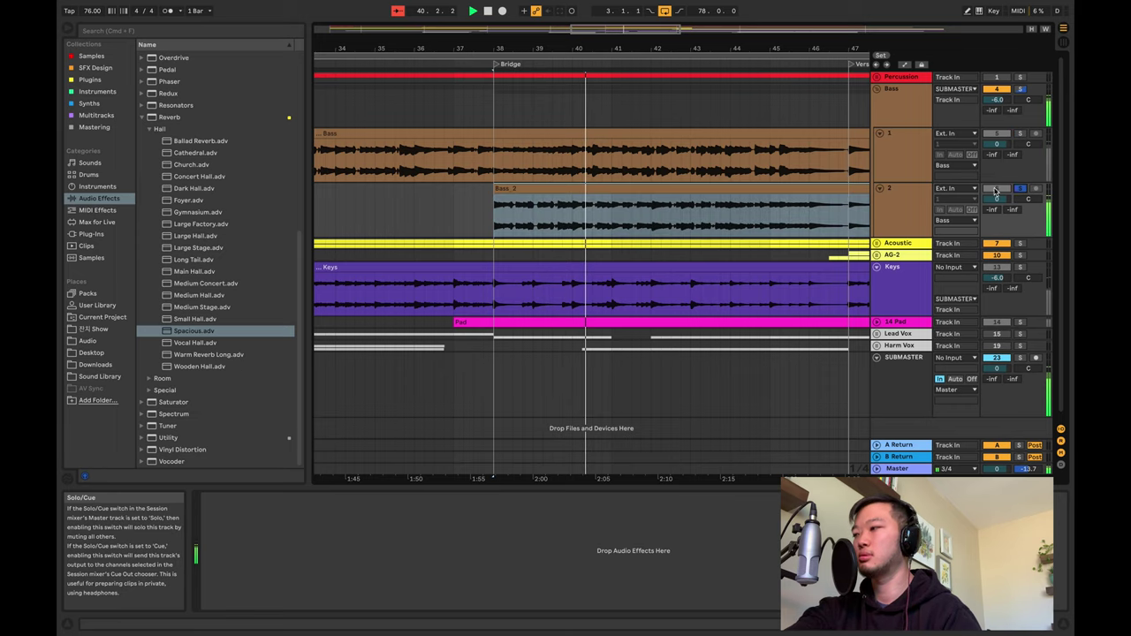
- Delete the Bridge section of the Bass clip on track 1 from 38.1.1 to 47.1.1
click(494, 161)
drag(494, 161, 845, 161)
key(Delete)
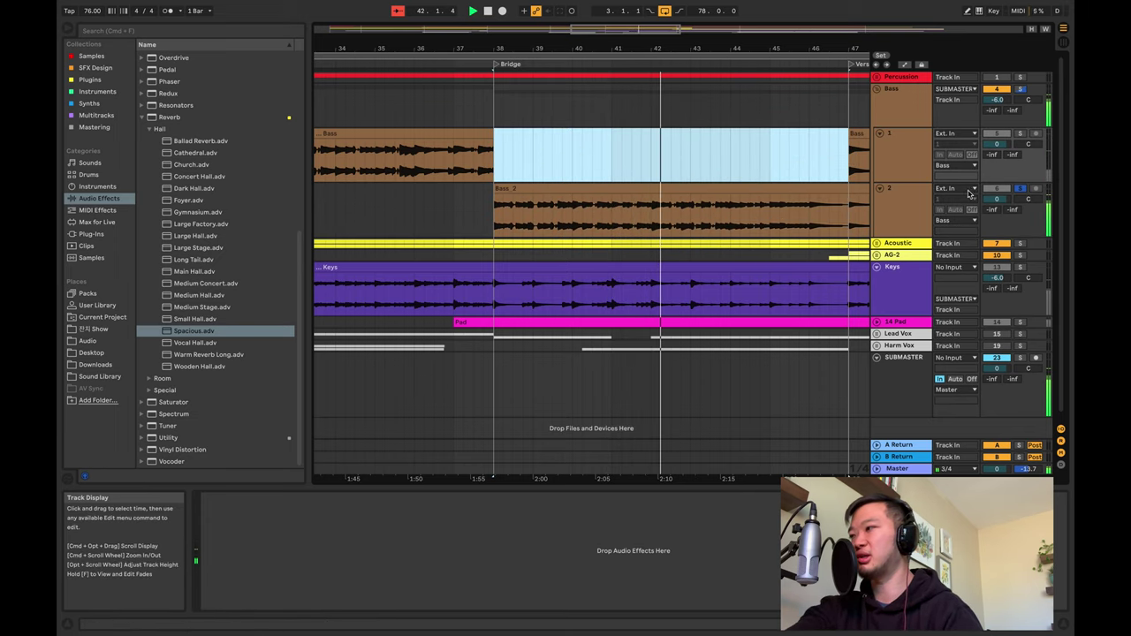
- Listen to the Bridge with the full mix and with Bass track 2 soloed, and stop playback
scroll(696, 153, right, 5)
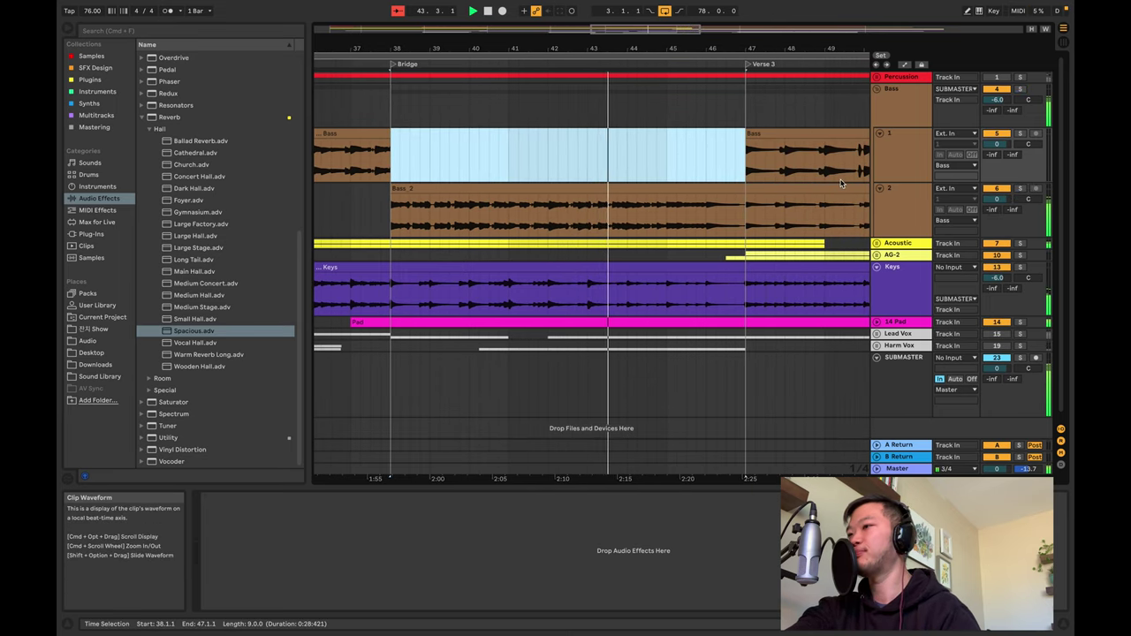
click(1021, 189)
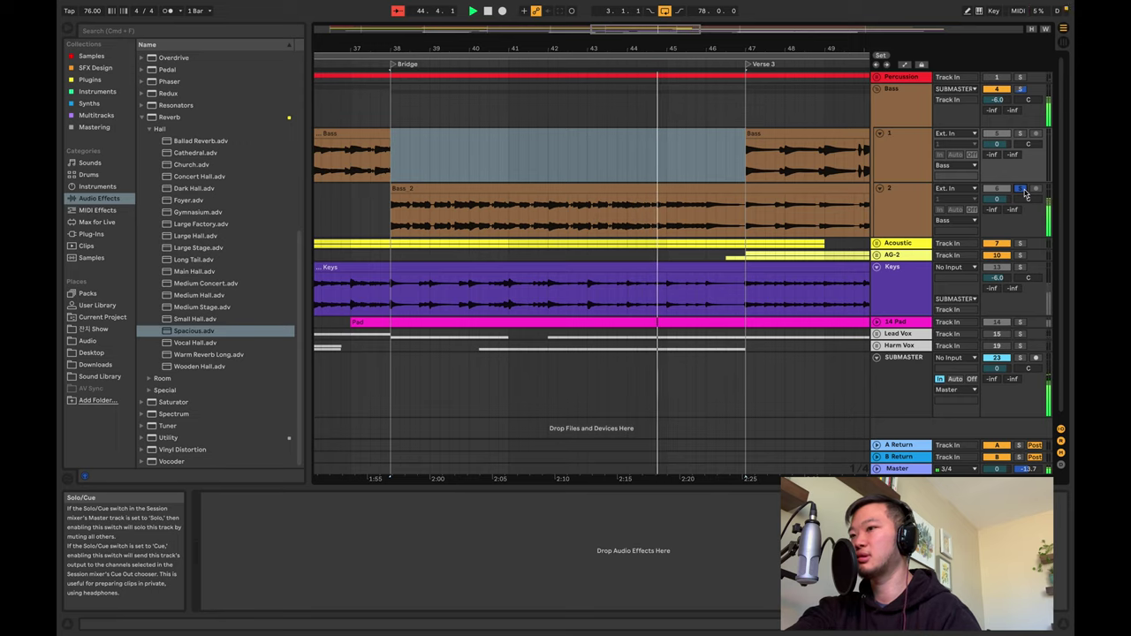
scroll(691, 196, left, 2)
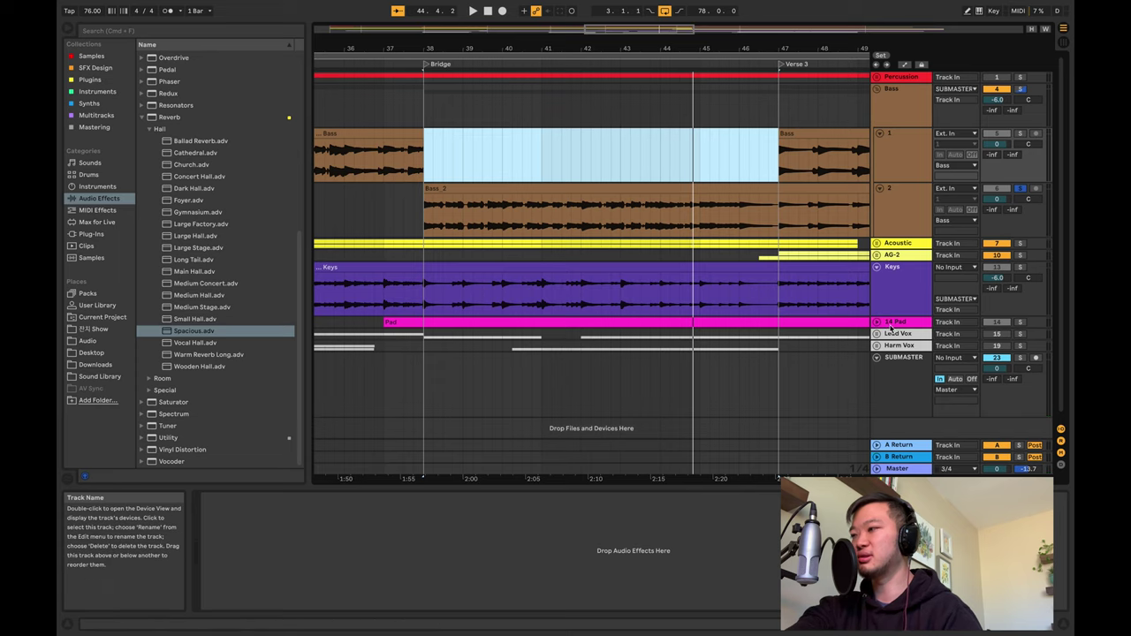
- Expand the Pad track and trim the start of its clip to 37.3.1
click(878, 323)
scroll(430, 277, down, 1)
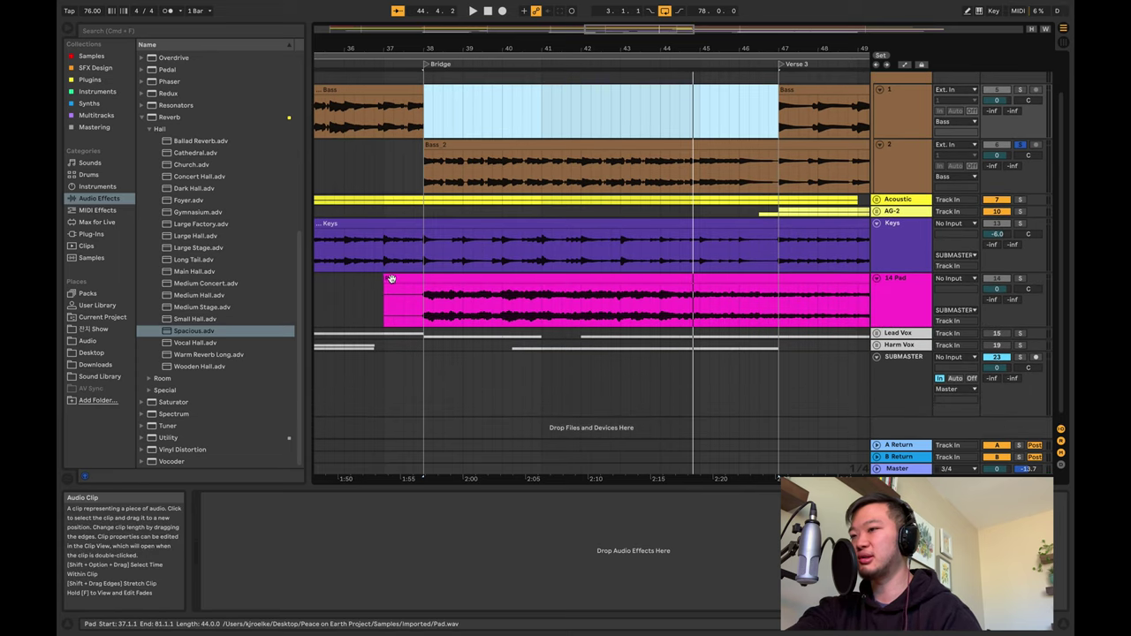
drag(391, 279, 412, 280)
- Add an EQ Eight from the Plugins collection to the Pad track
click(890, 292)
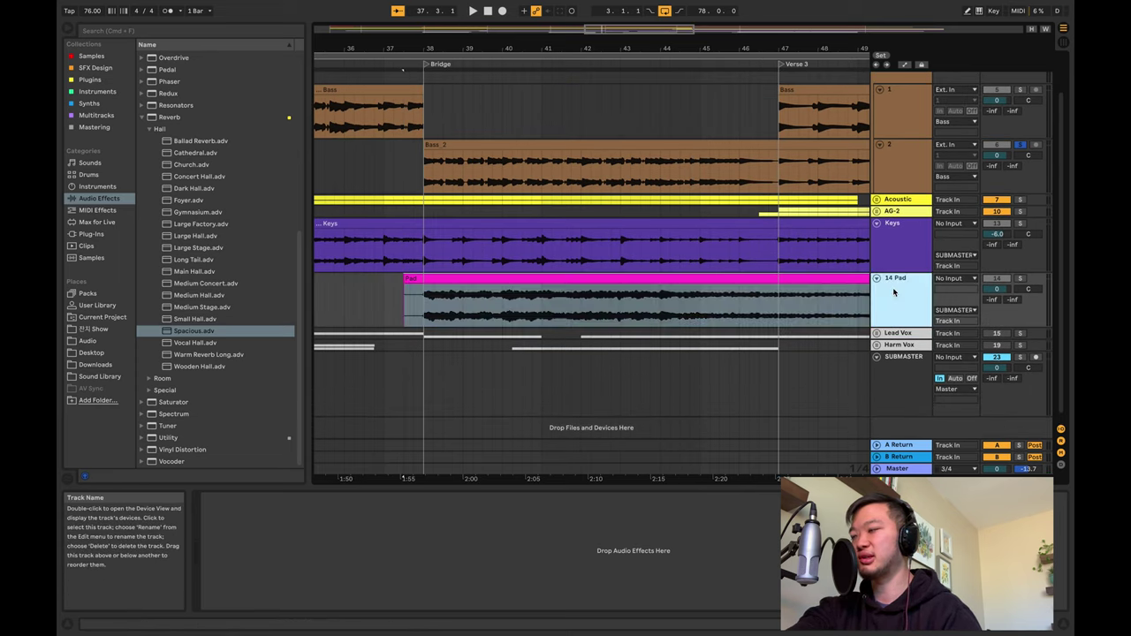
click(194, 331)
scroll(177, 221, up, 3)
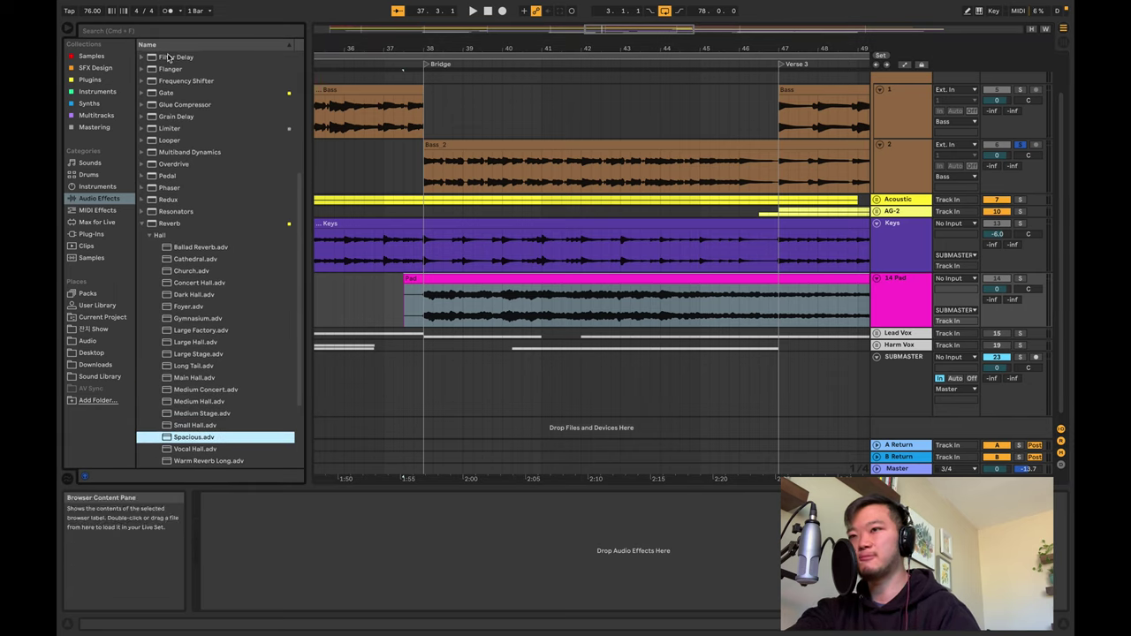
click(98, 80)
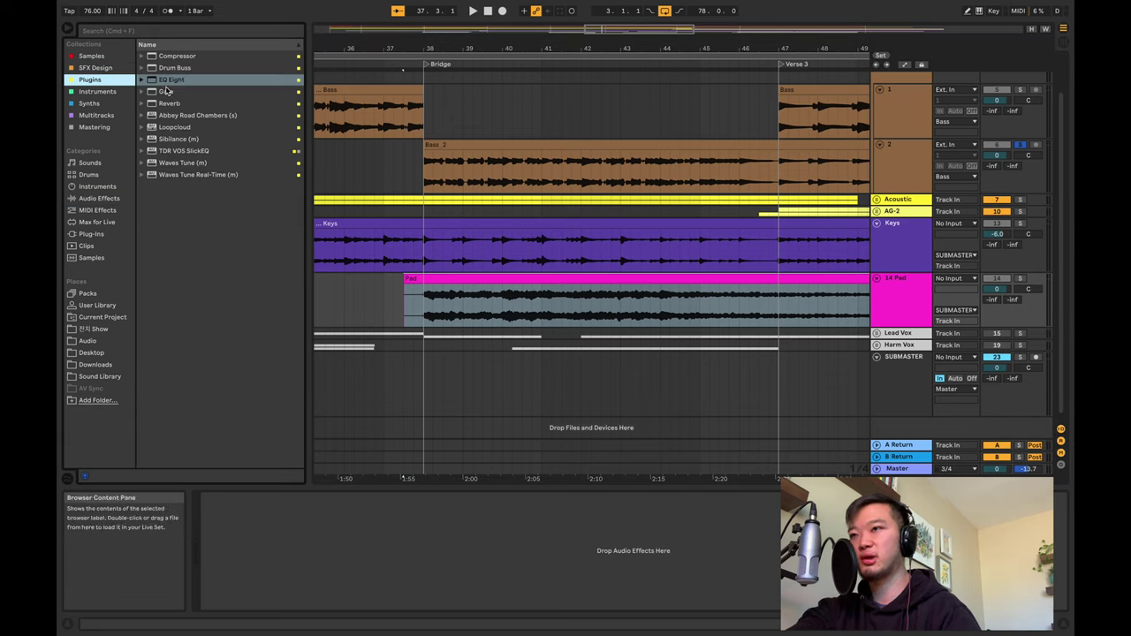
double_click(164, 82)
- Play the Pad soloed from 37.3.1 and set its EQ Eight band 1 to a low cut at 69.6 Hz
key(space)
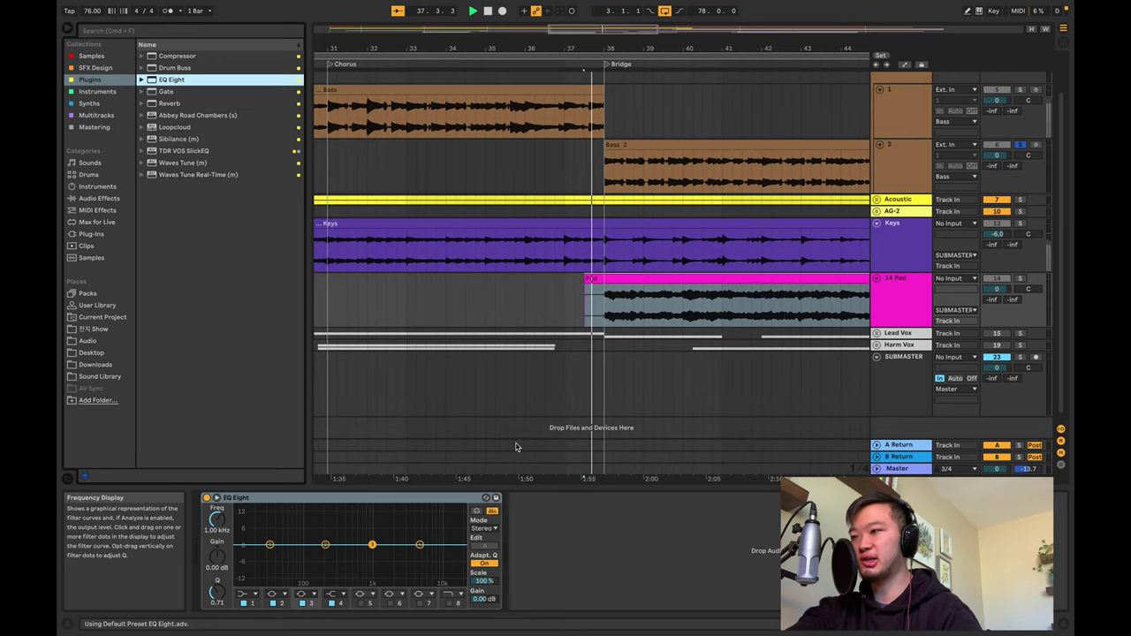
click(1021, 279)
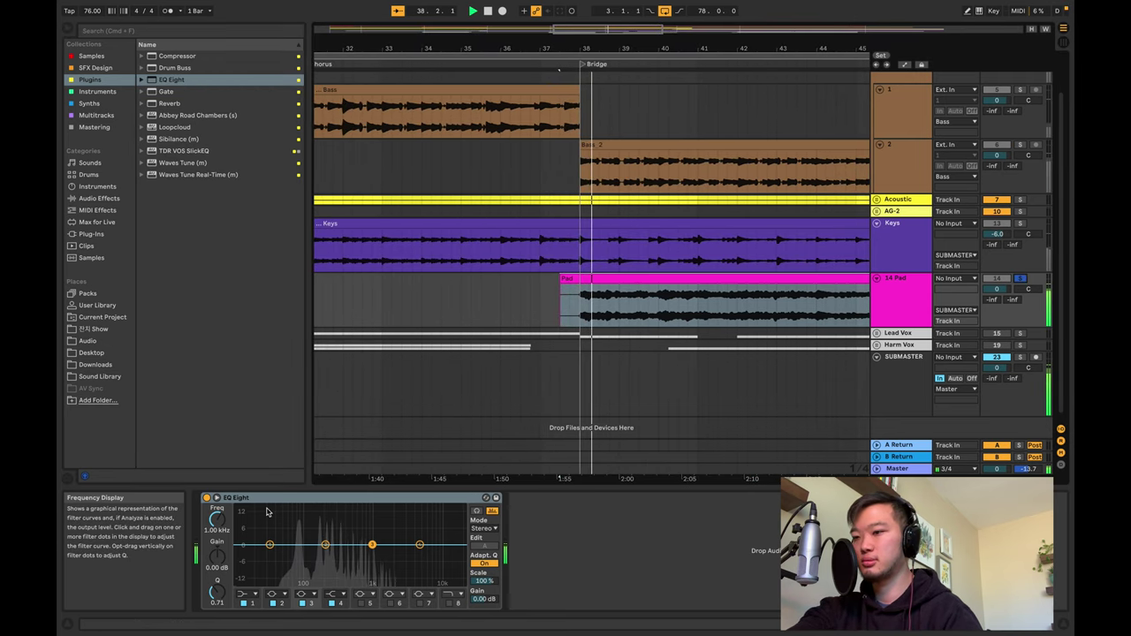
click(242, 594)
click(250, 531)
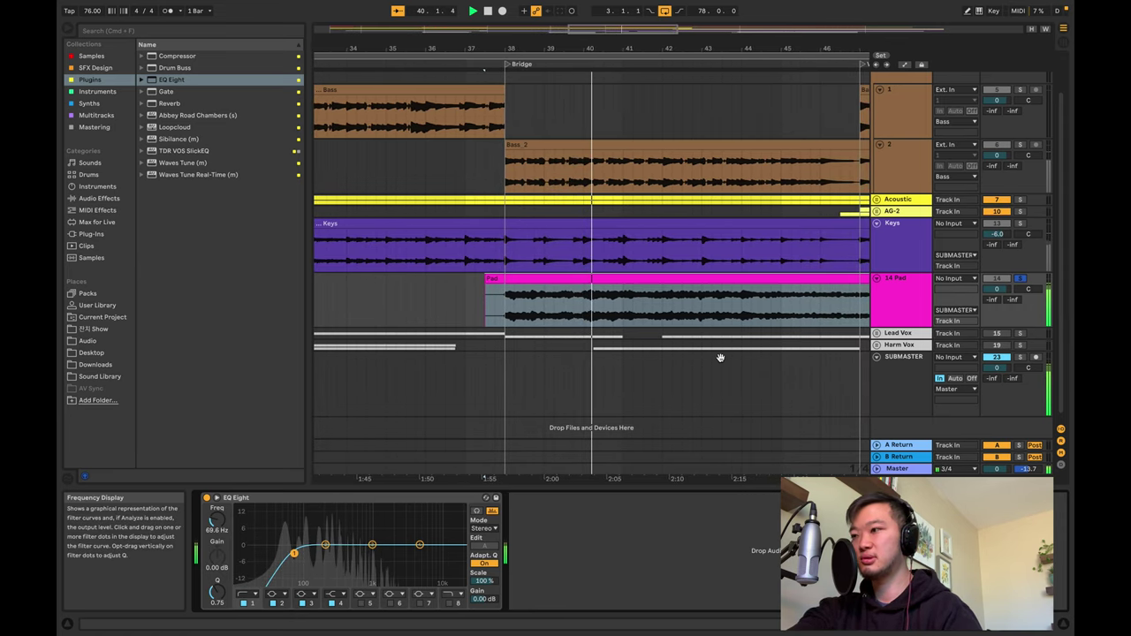
- Switch the Pad's EQ Eight to L/R mode
click(822, 302)
click(482, 527)
click(477, 547)
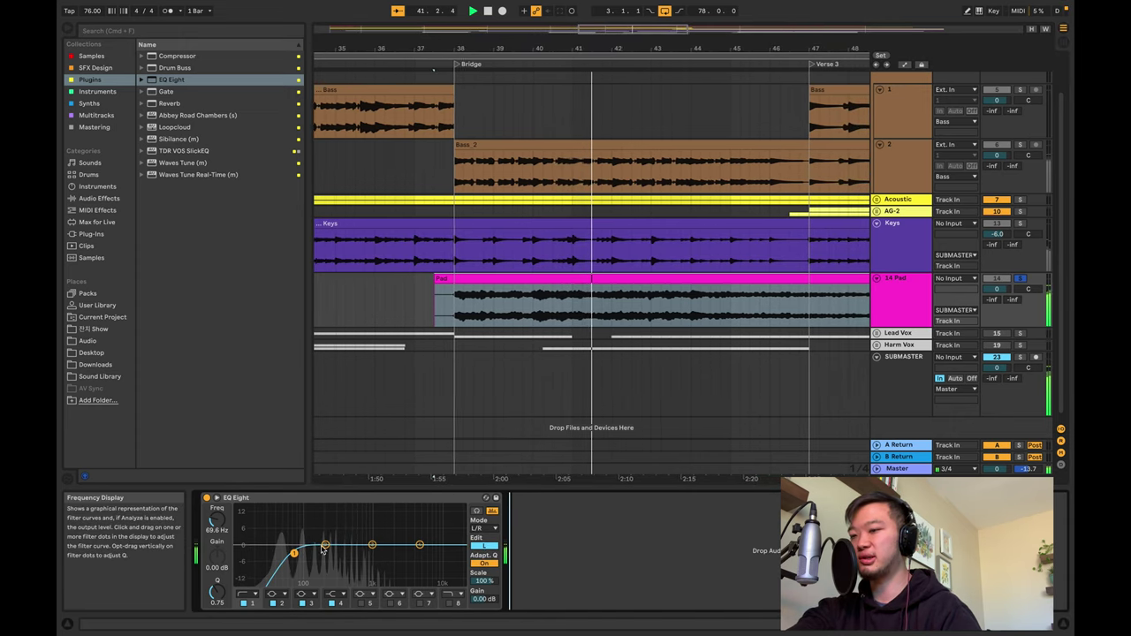
- On the Pad EQ's right channel, enable the band 1 low cut, boost 167 Hz by 6.07 dB and cut 3.75 kHz by 6.32 dB
click(485, 547)
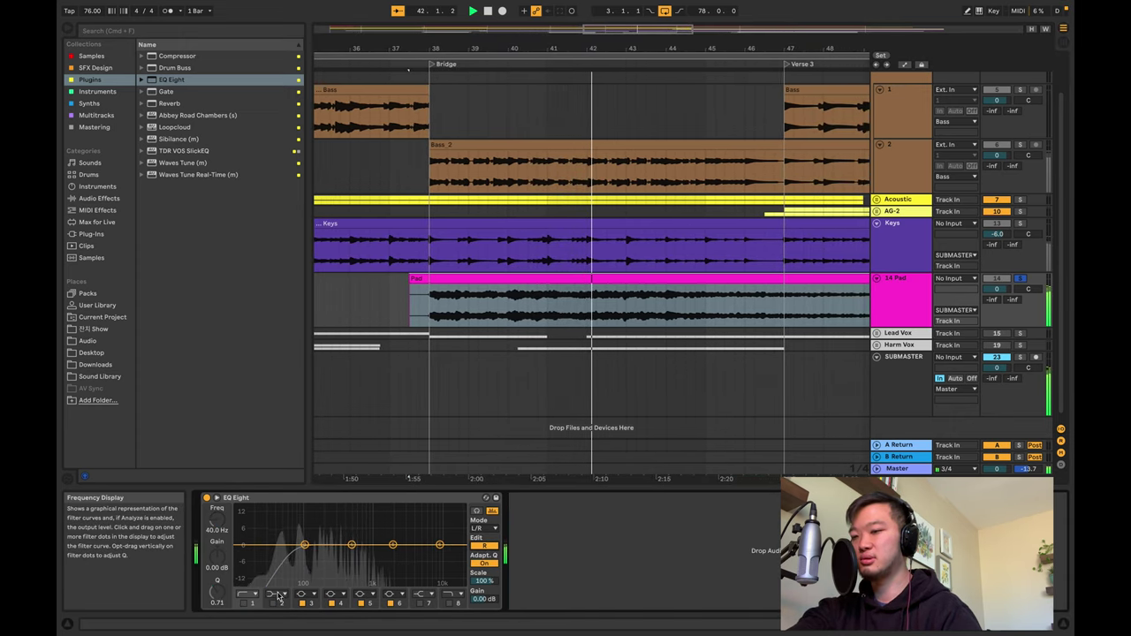
click(245, 604)
drag(351, 544, 406, 526)
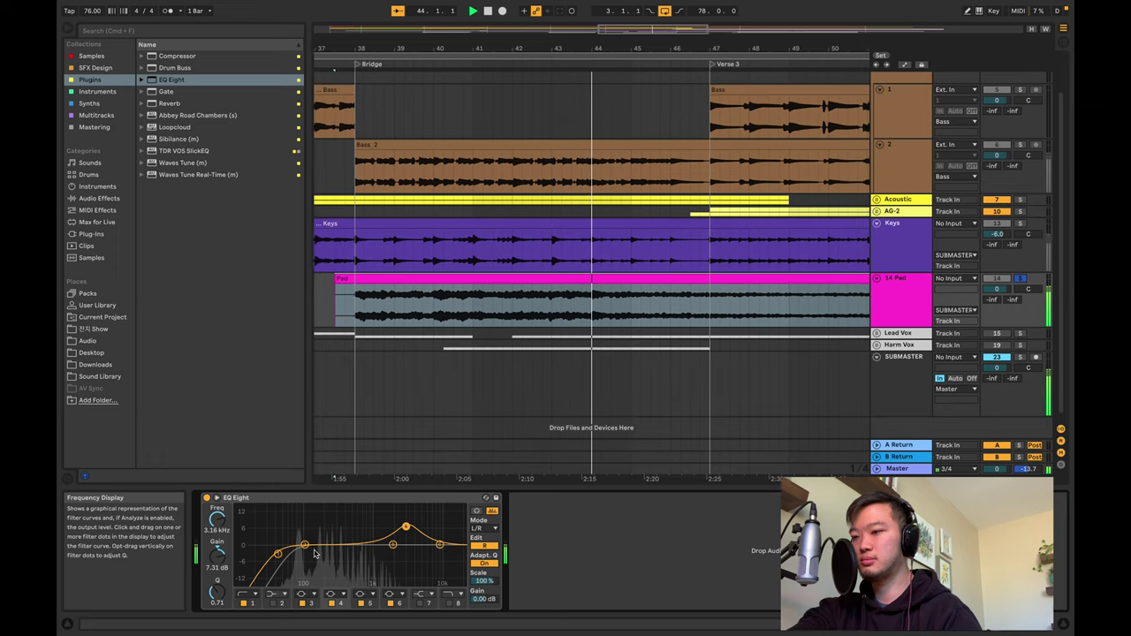
drag(305, 548, 319, 530)
drag(405, 528, 410, 552)
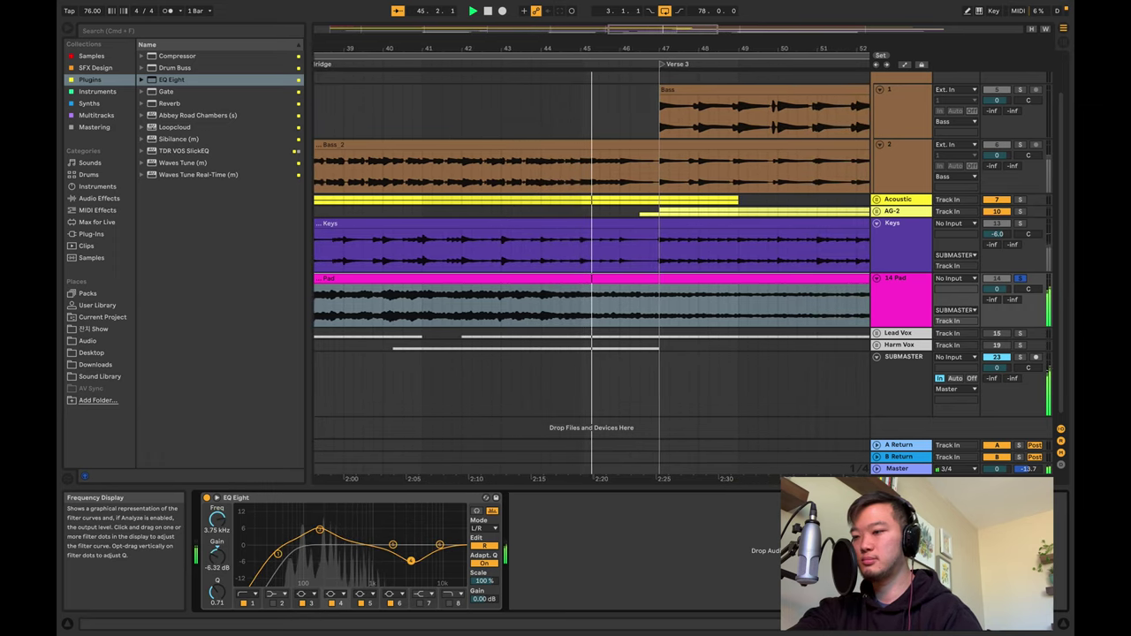
- On the Pad EQ's left channel, cut around 200 Hz and boost 2.55 kHz by 4.83 dB, and return to the right channel
click(483, 546)
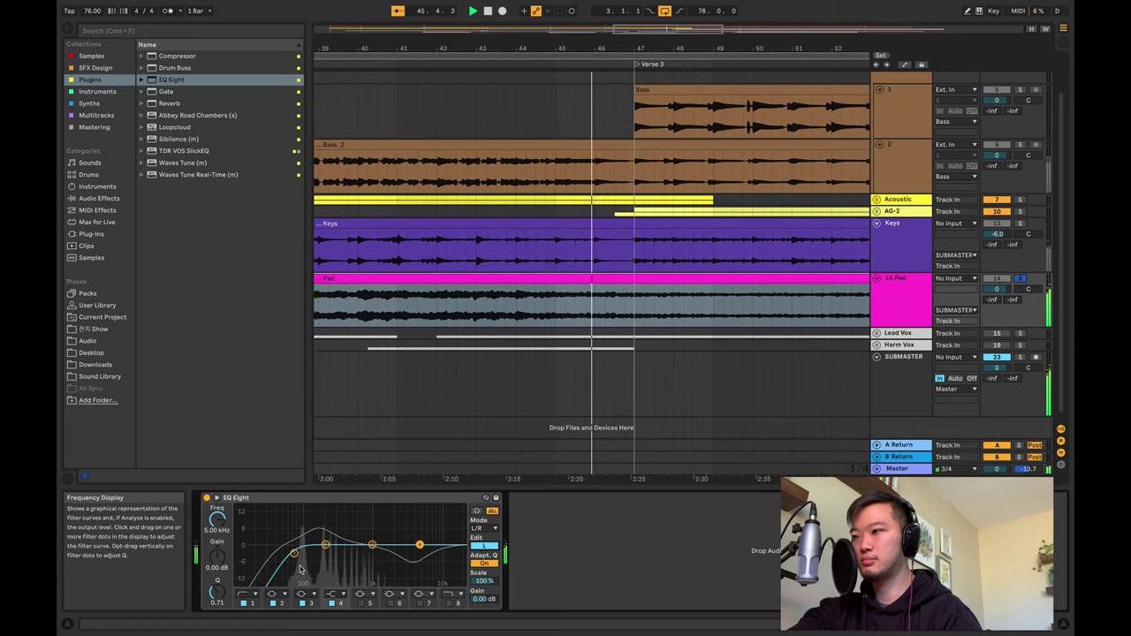
click(326, 545)
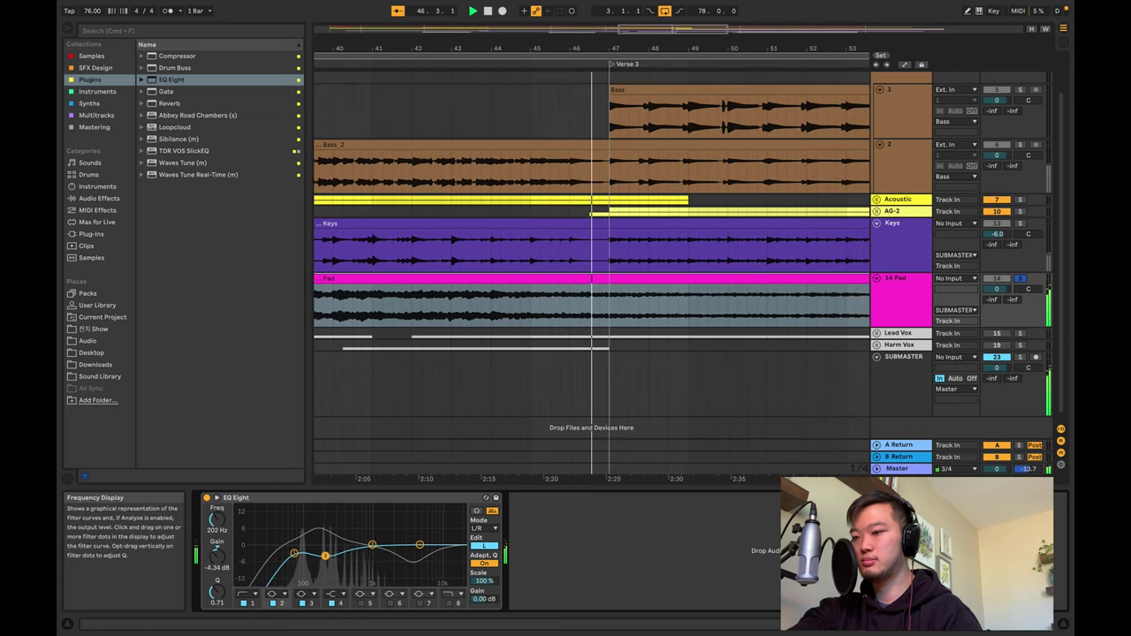
drag(372, 545, 399, 534)
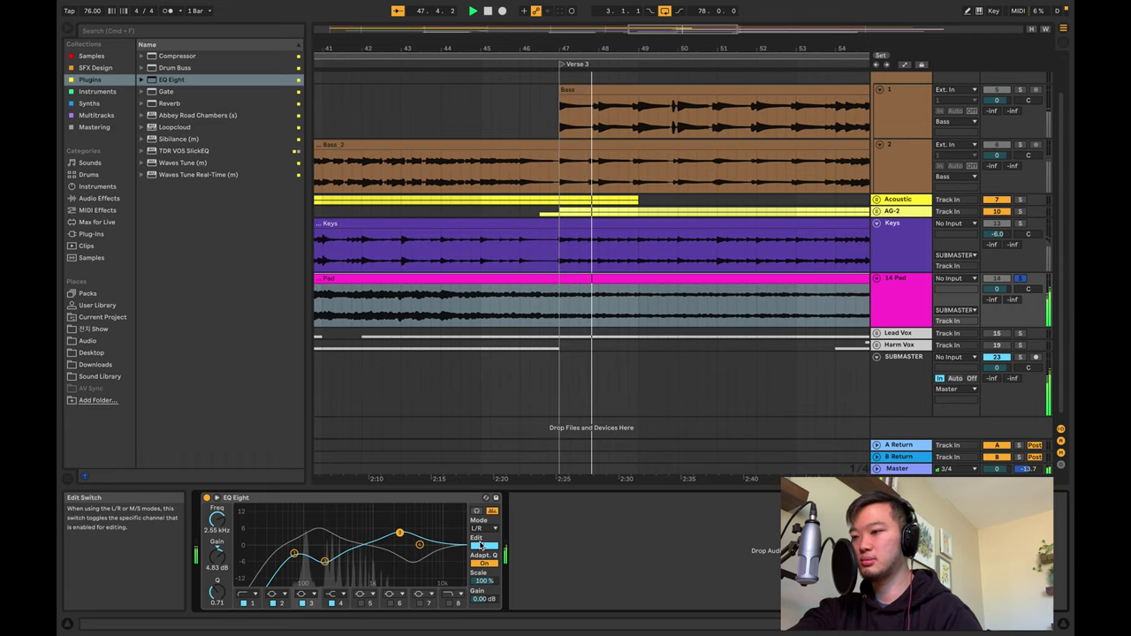
click(482, 546)
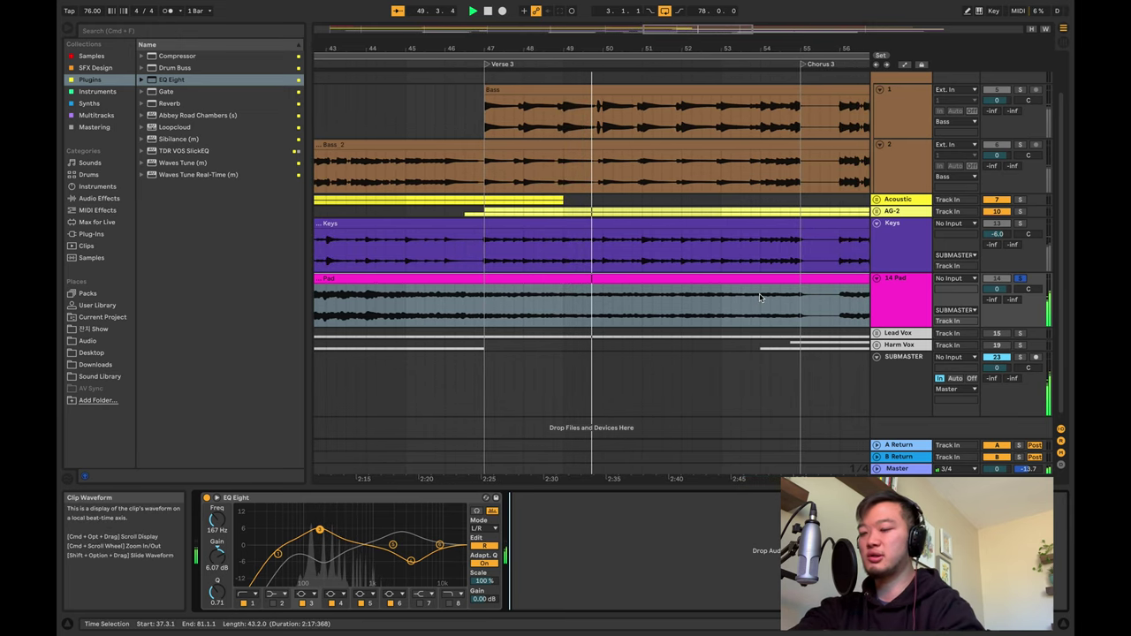
- On the Pad EQ's right channel, move the upper cut to 2.06 kHz at -7.31 dB
key(Tab)
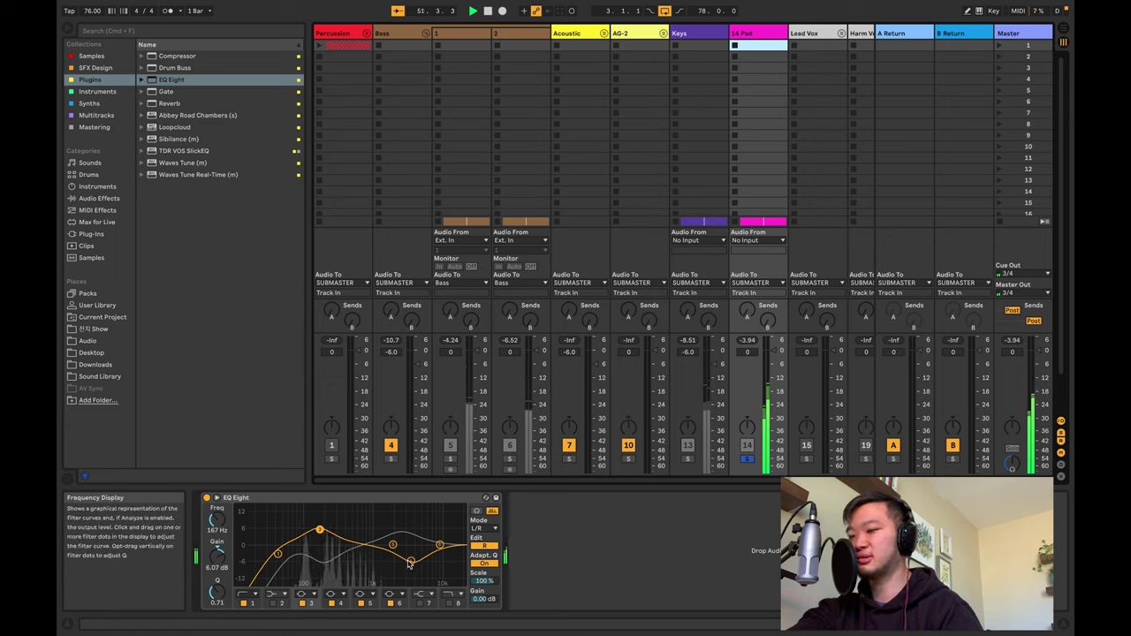
drag(409, 563, 398, 560)
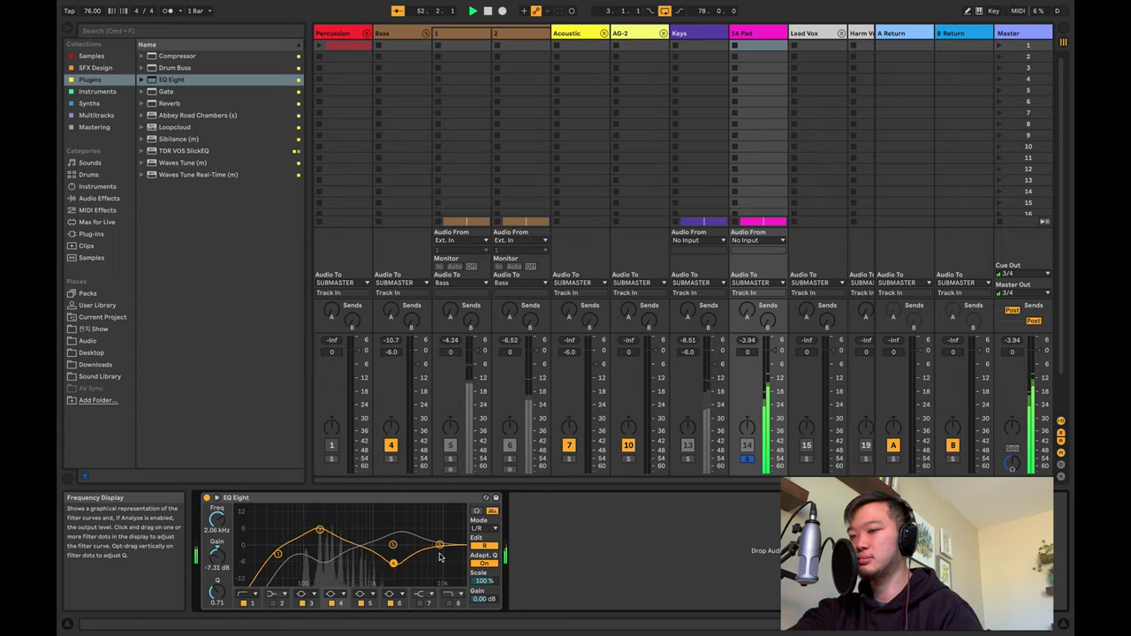
- On the Pad EQ's left channel, boost 1.82 kHz by 12.5 dB with a Q of 0.36 and cut 250 Hz by 9.55 dB
click(485, 545)
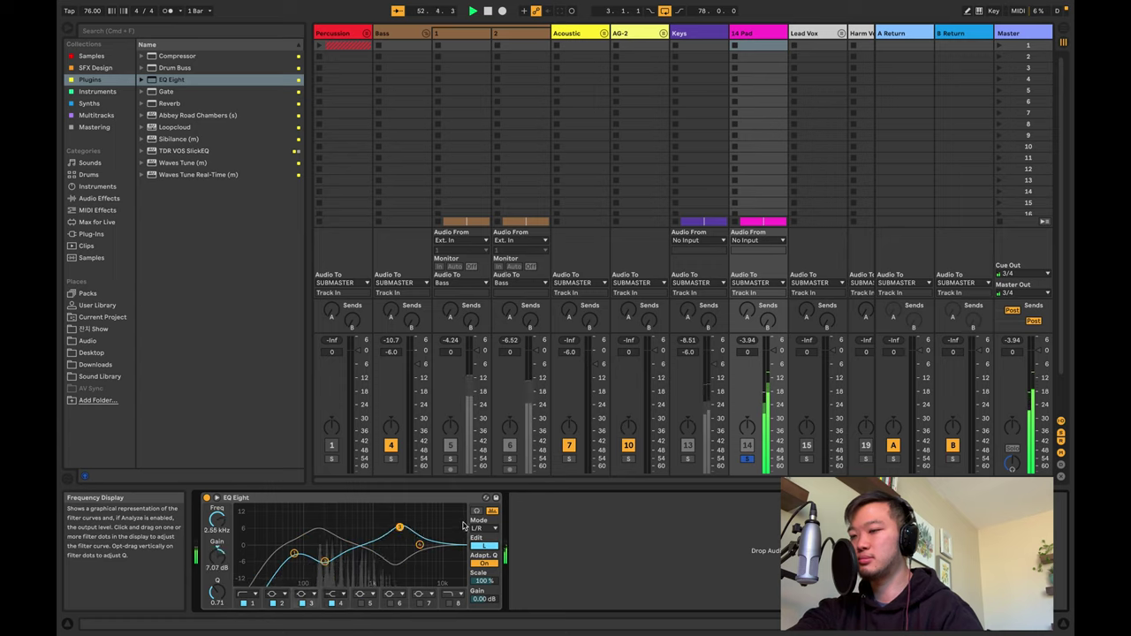
drag(398, 526, 387, 522)
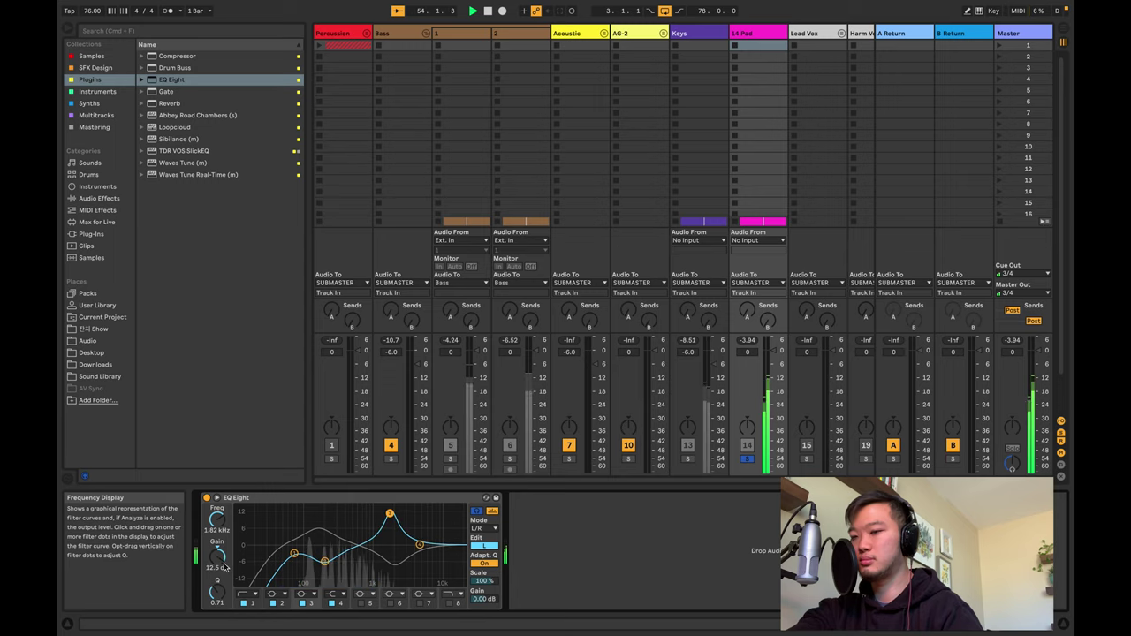
drag(217, 592, 217, 599)
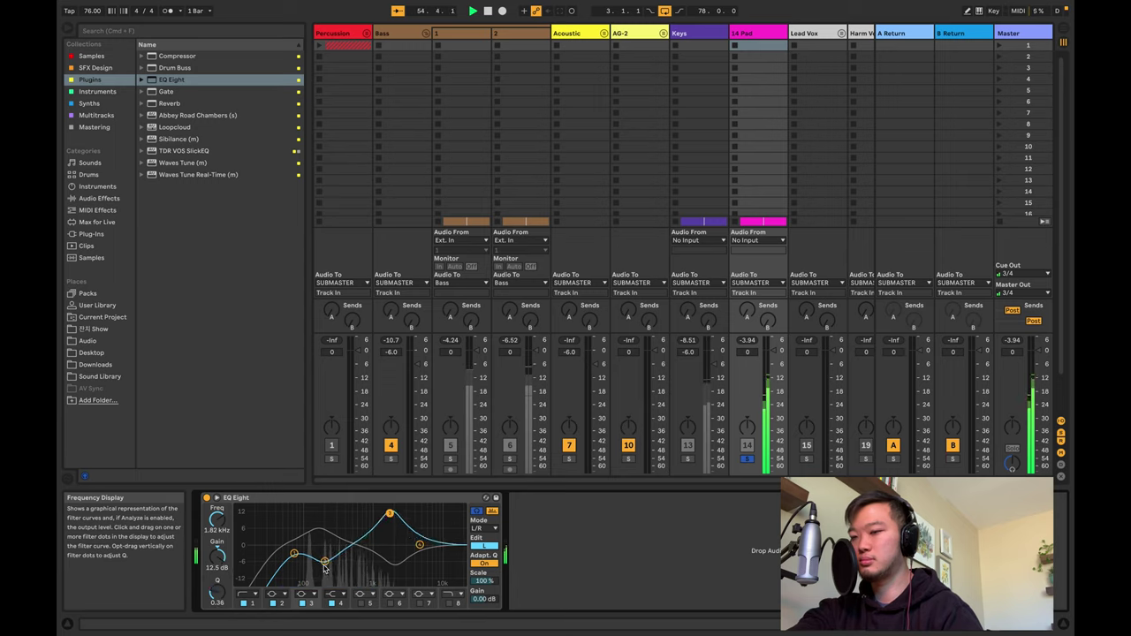
drag(325, 565, 332, 561)
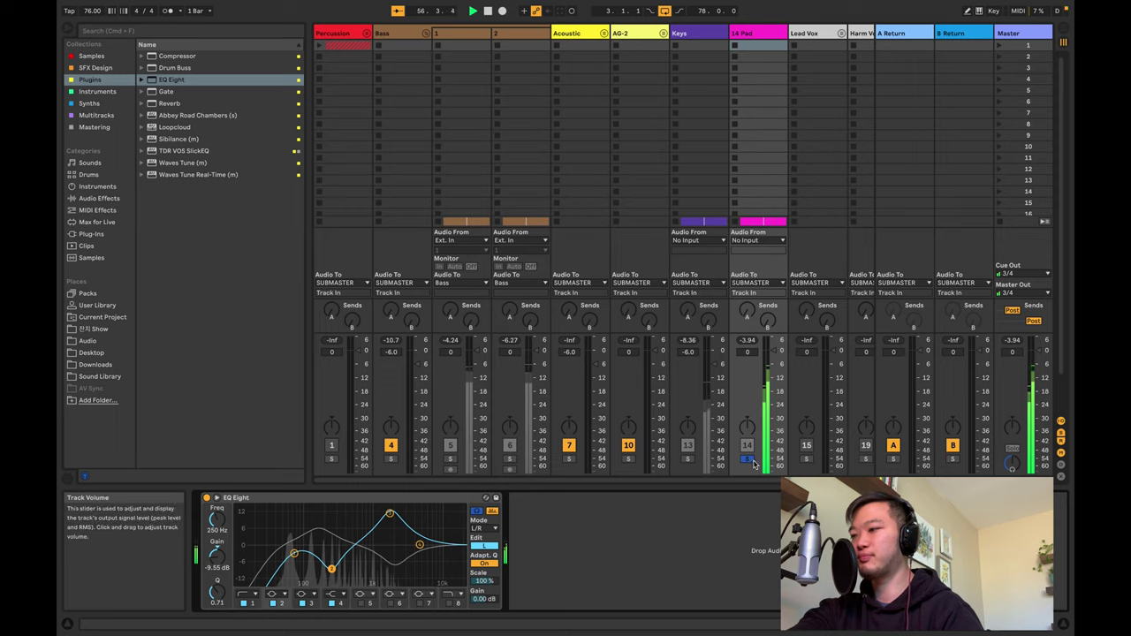
- Try the Pad EQ in M/S mode, checking both of its channel curves, and switch the EQ back to Stereo mode
click(484, 546)
click(483, 528)
click(478, 556)
click(478, 530)
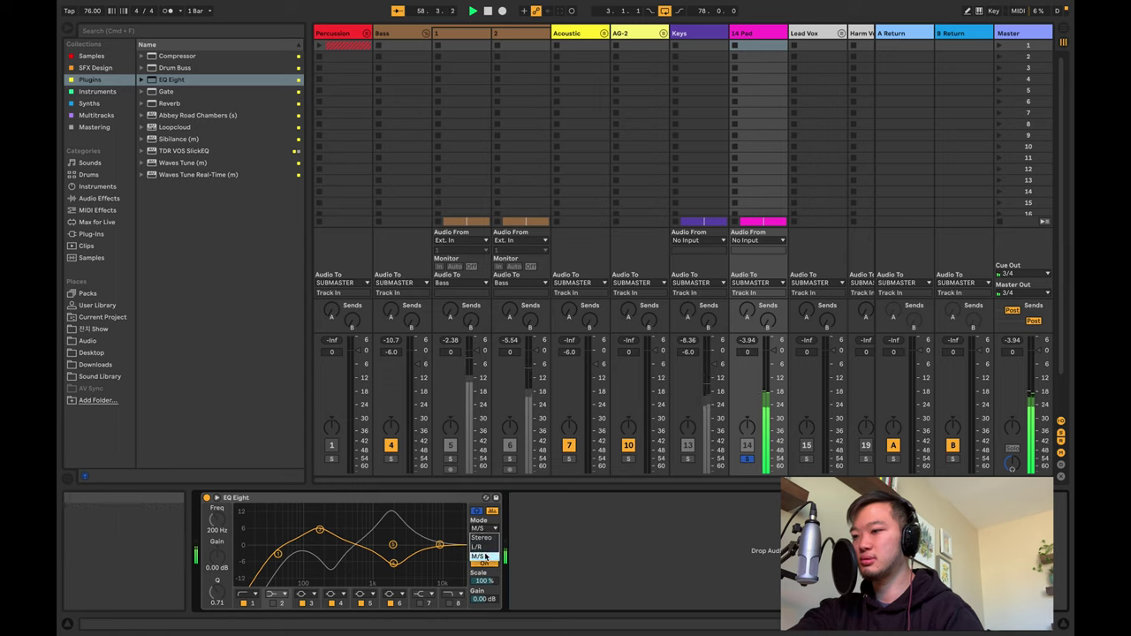
click(484, 556)
click(482, 546)
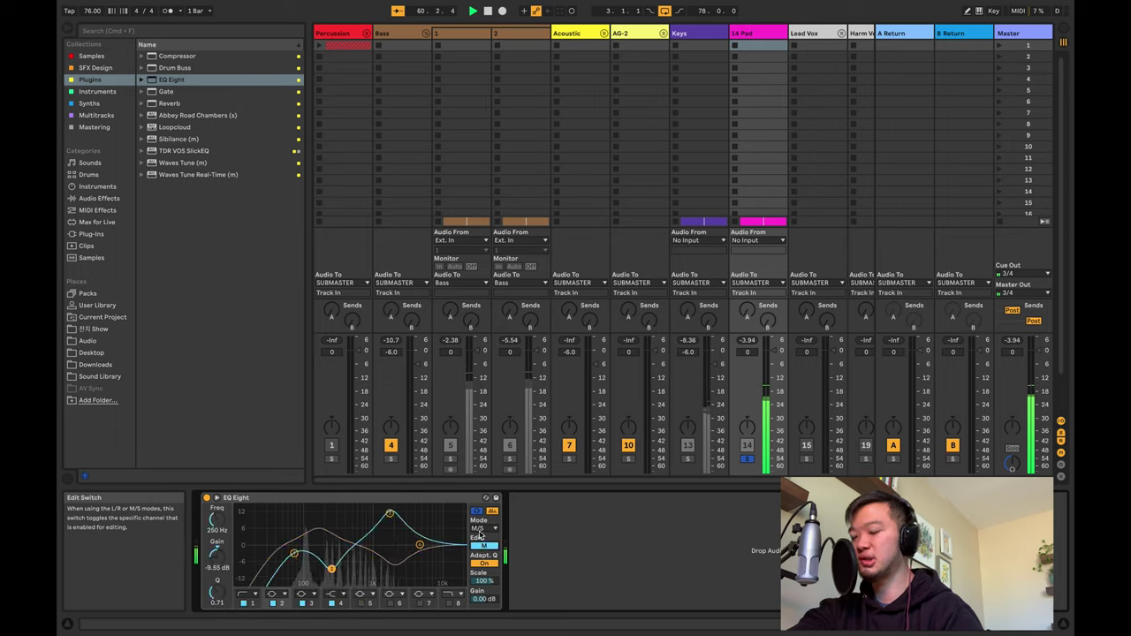
click(478, 530)
click(482, 538)
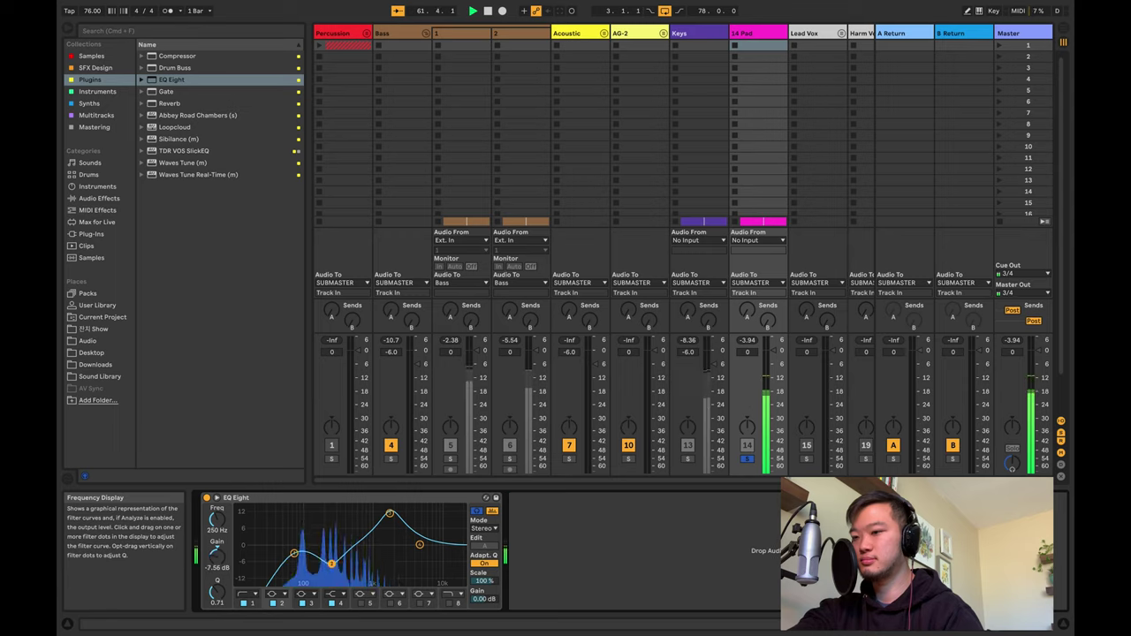
- Reshape the Pad's stereo EQ with a 10.5 dB boost at 2.20 kHz, a 119 Hz low cut and an 8.06 dB cut at 435 Hz, Q 0.39
click(390, 516)
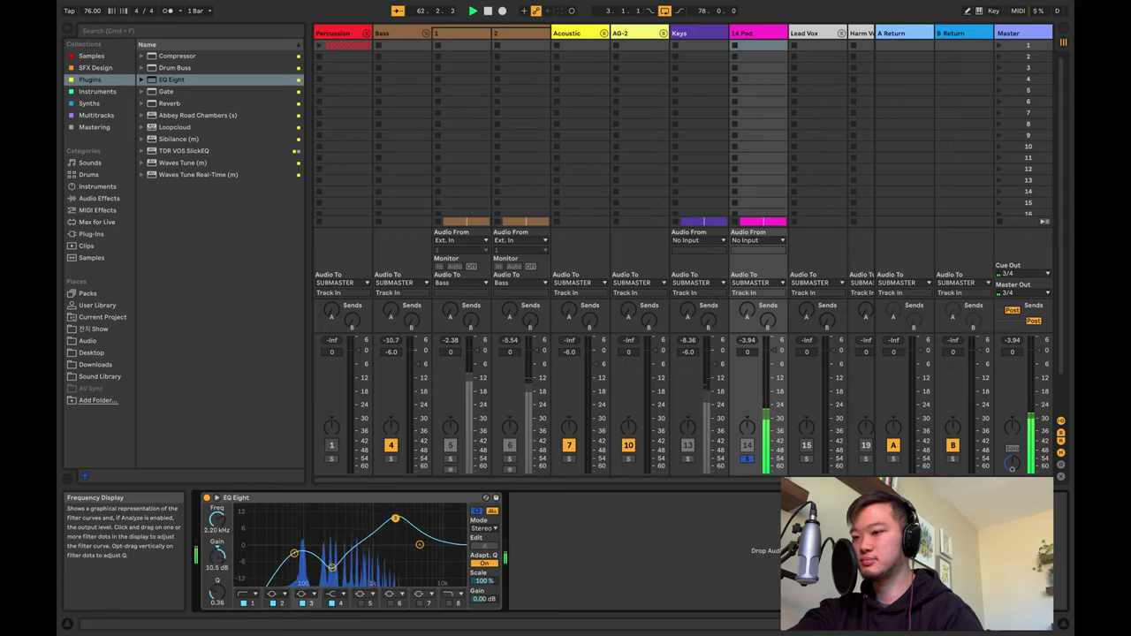
click(294, 555)
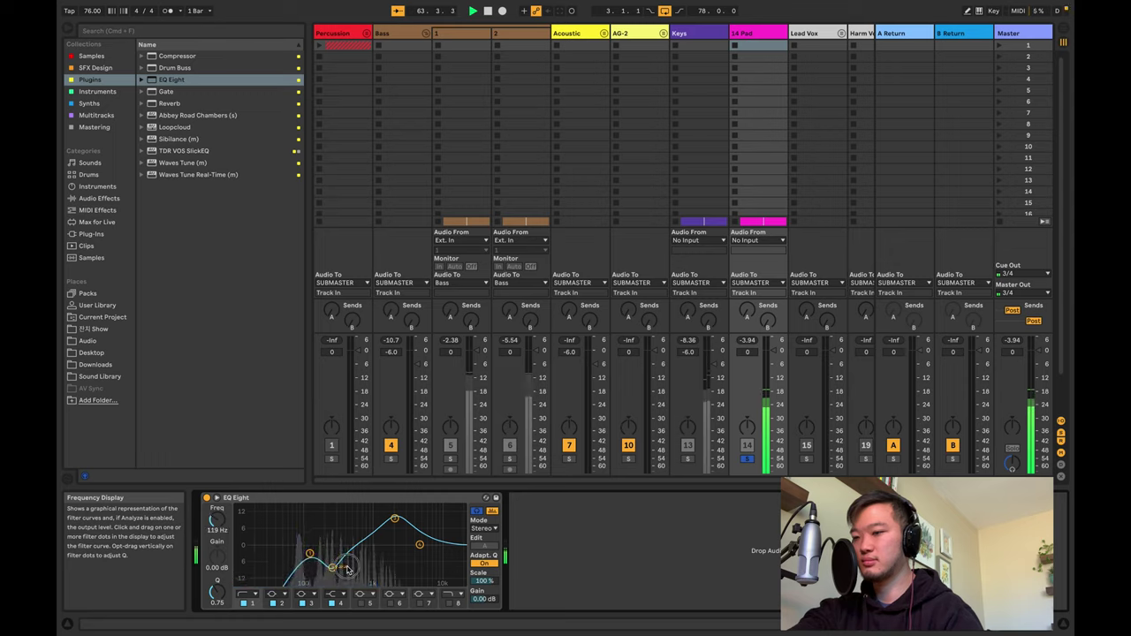
drag(348, 570, 342, 564)
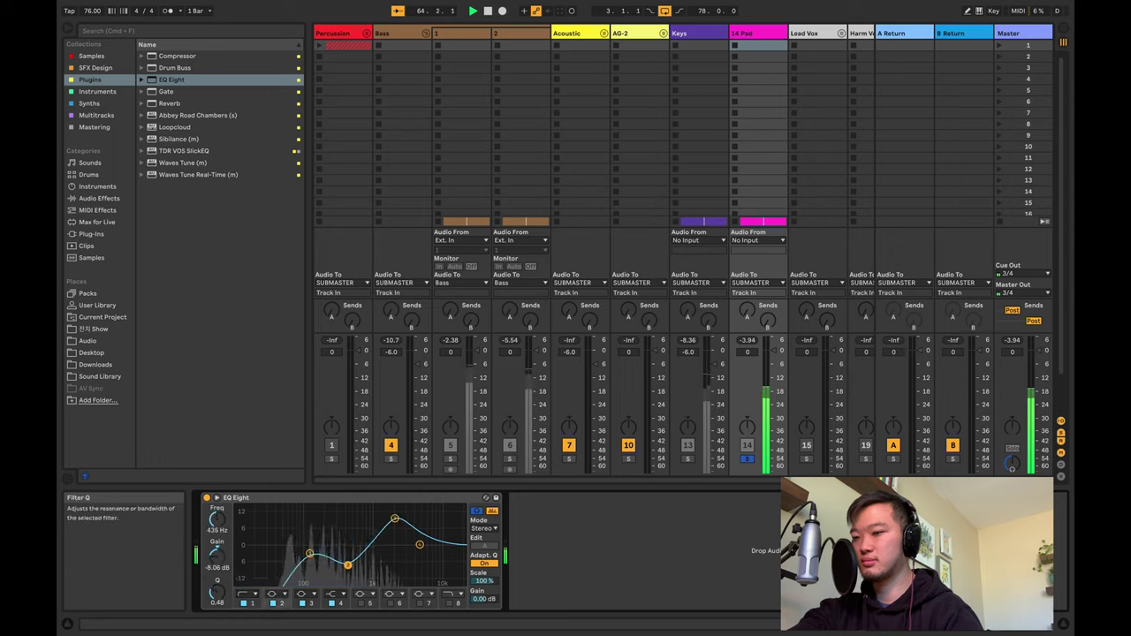
key(space)
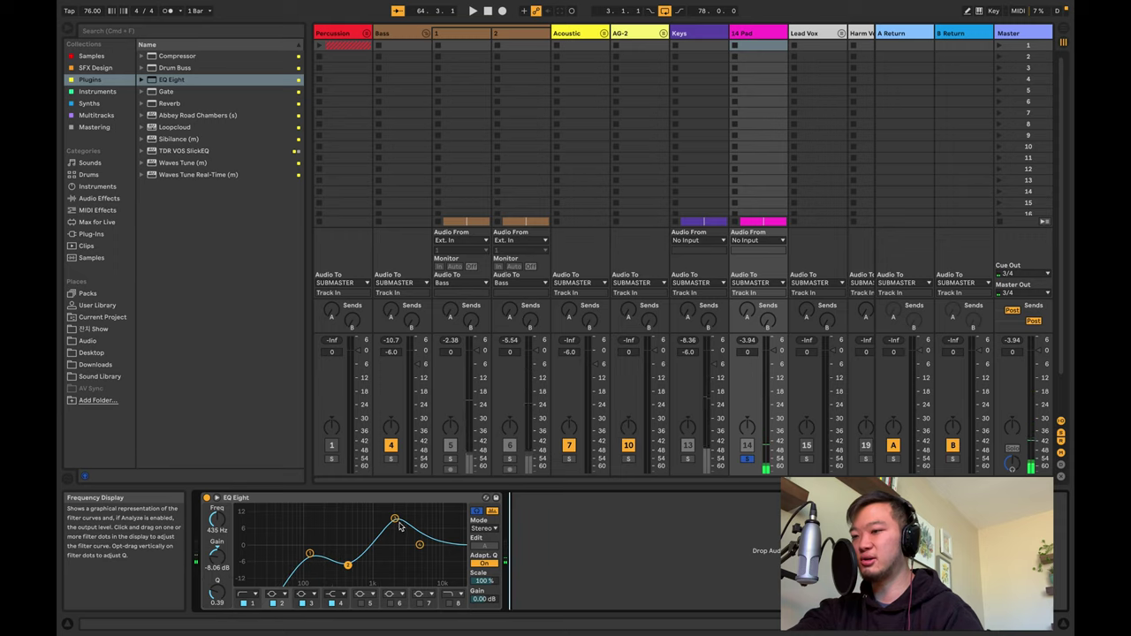
key(space)
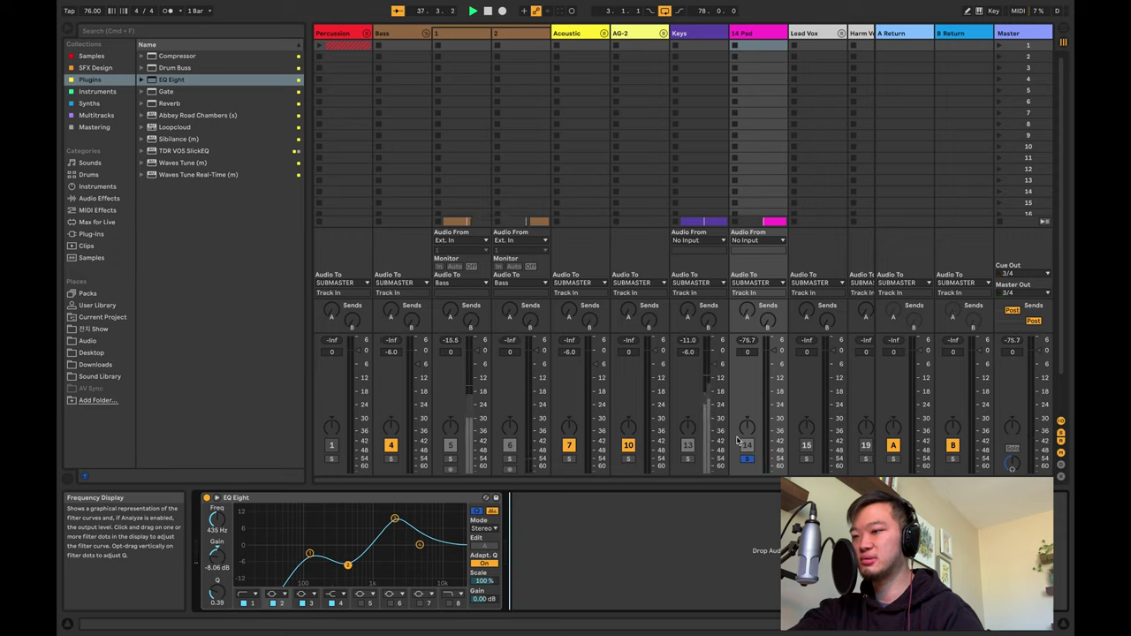
- Add the Cathedral hall Reverb preset to the Pad and set its Dry/Wet to 50%
click(95, 234)
click(95, 198)
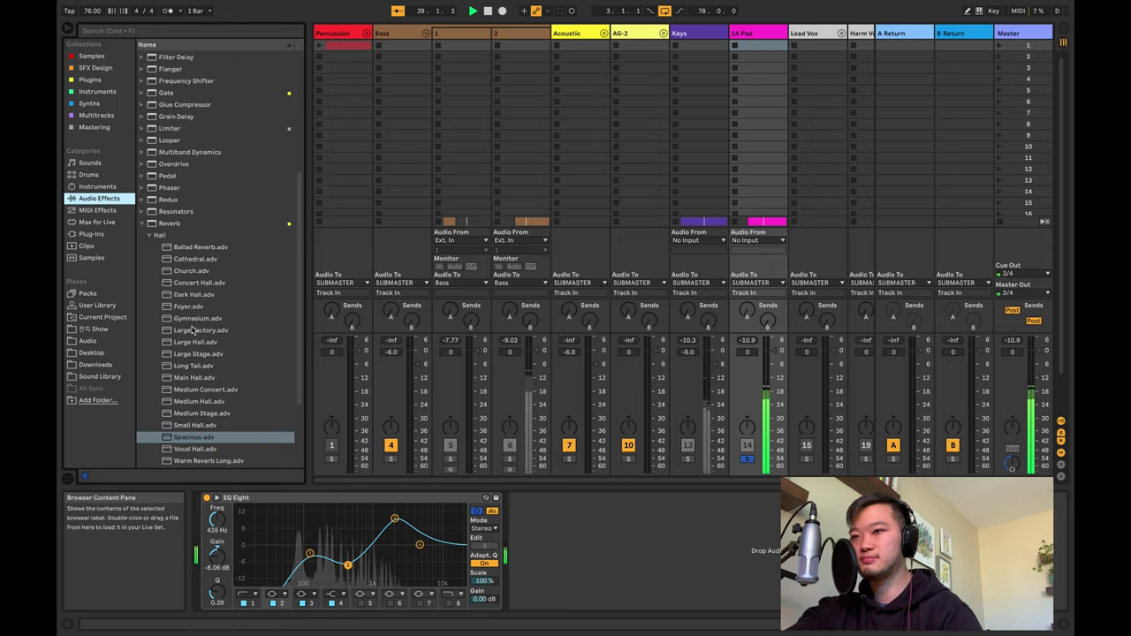
double_click(176, 259)
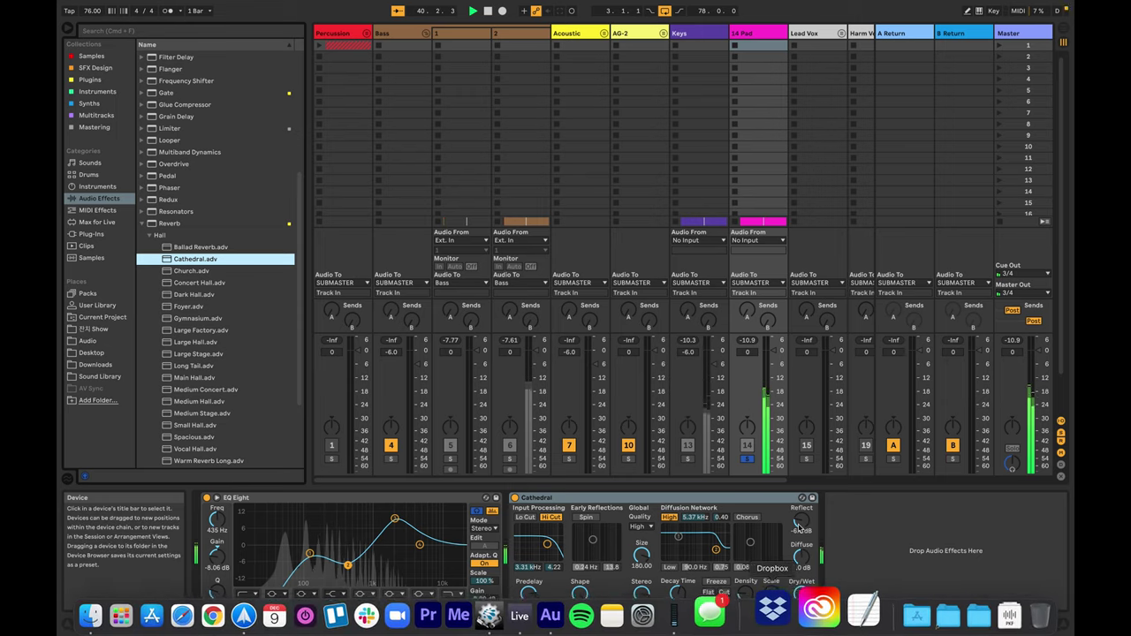
drag(800, 601, 800, 612)
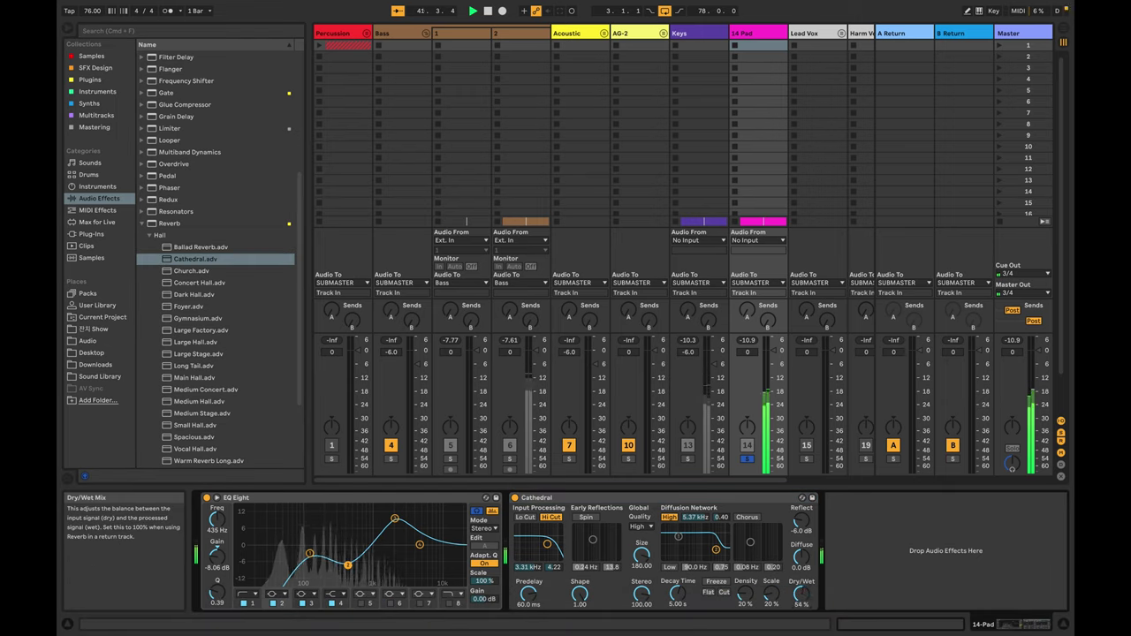
- Add the Saturation Knob plug-in from the Mastering collection to the Pad and set its saturation type to Keep Low
click(148, 235)
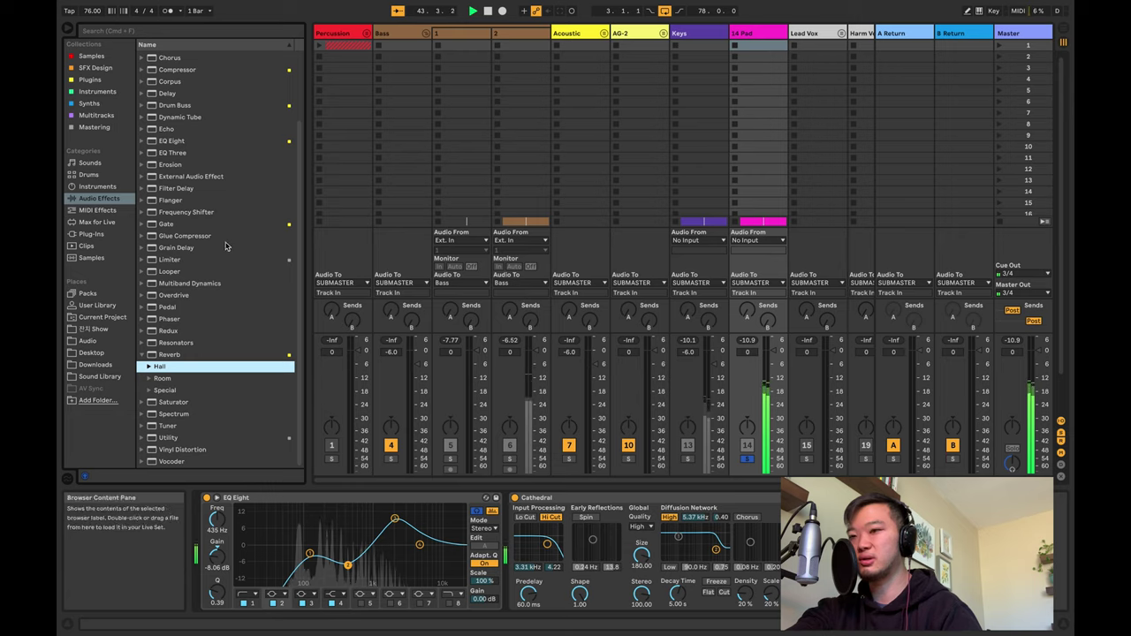
click(177, 390)
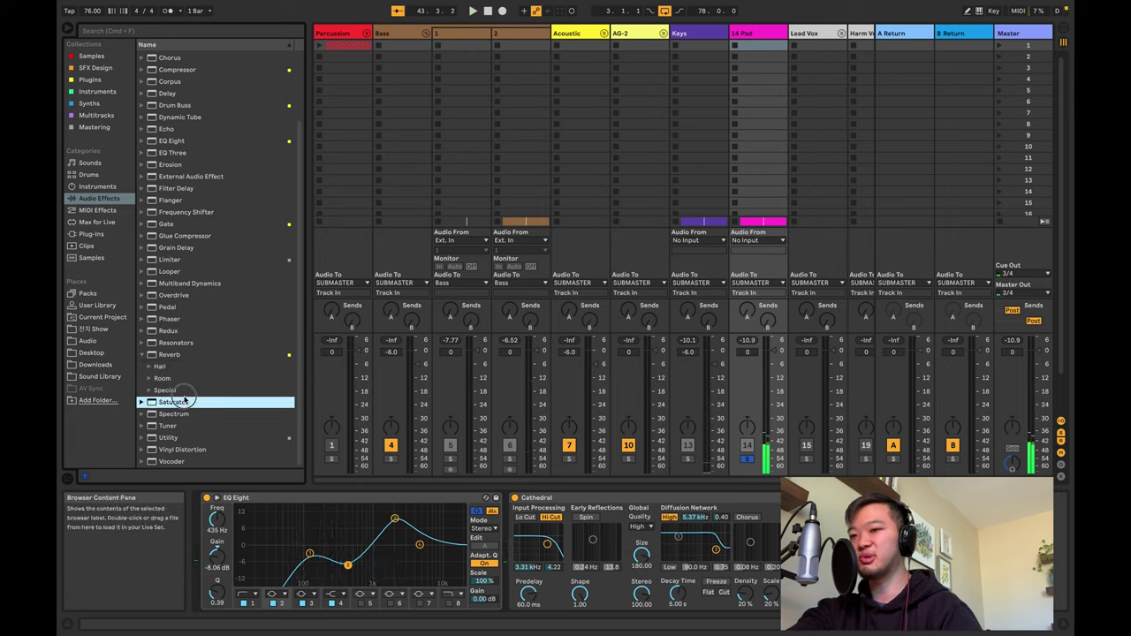
click(95, 104)
click(97, 114)
click(96, 91)
click(98, 127)
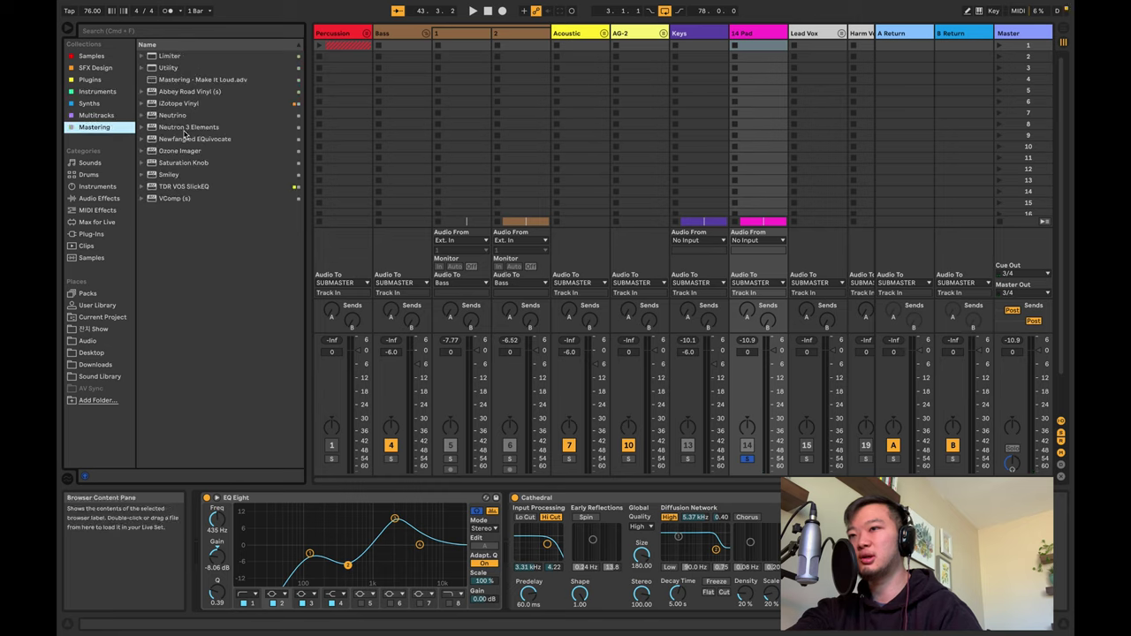
click(187, 163)
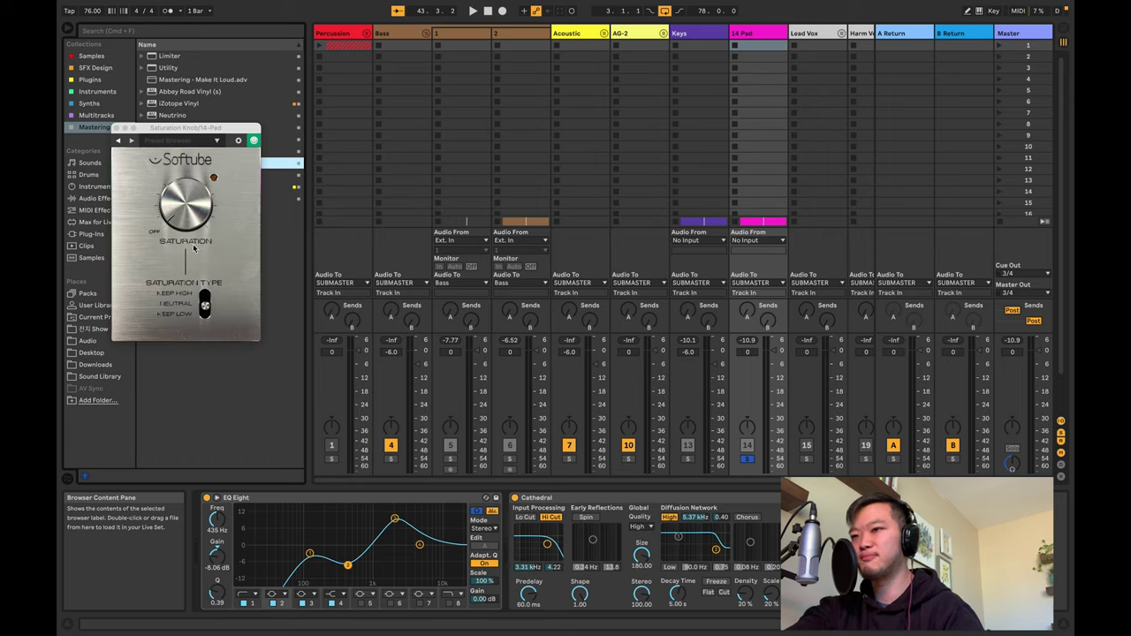
click(205, 308)
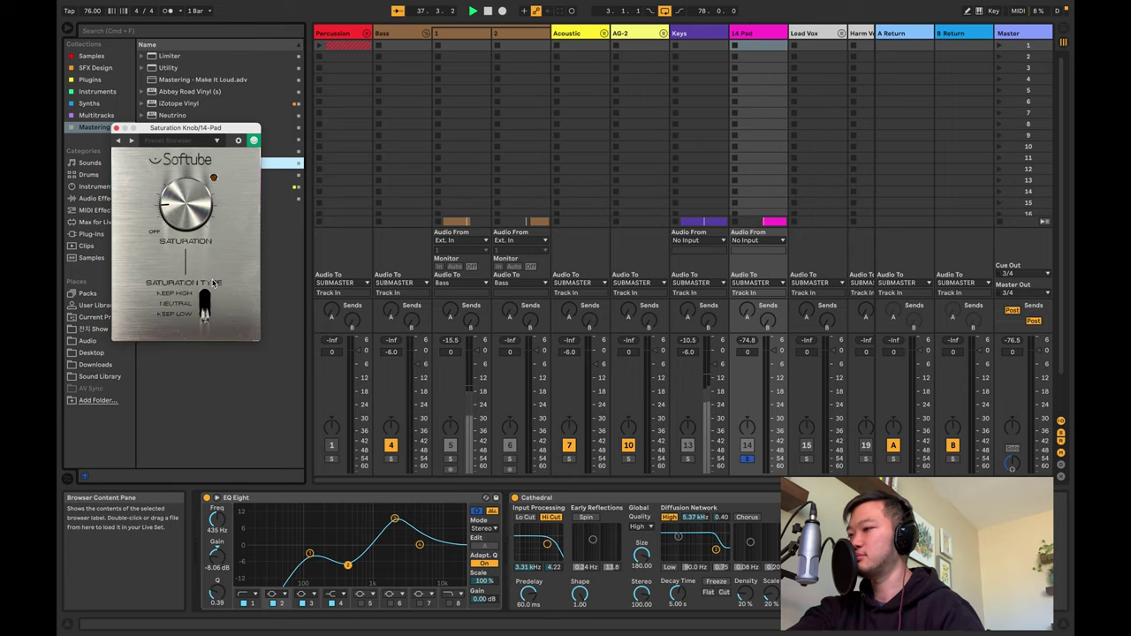
- Move the Pad's EQ Eight to the end of the device chain, after the Saturation Knob
key(Tab)
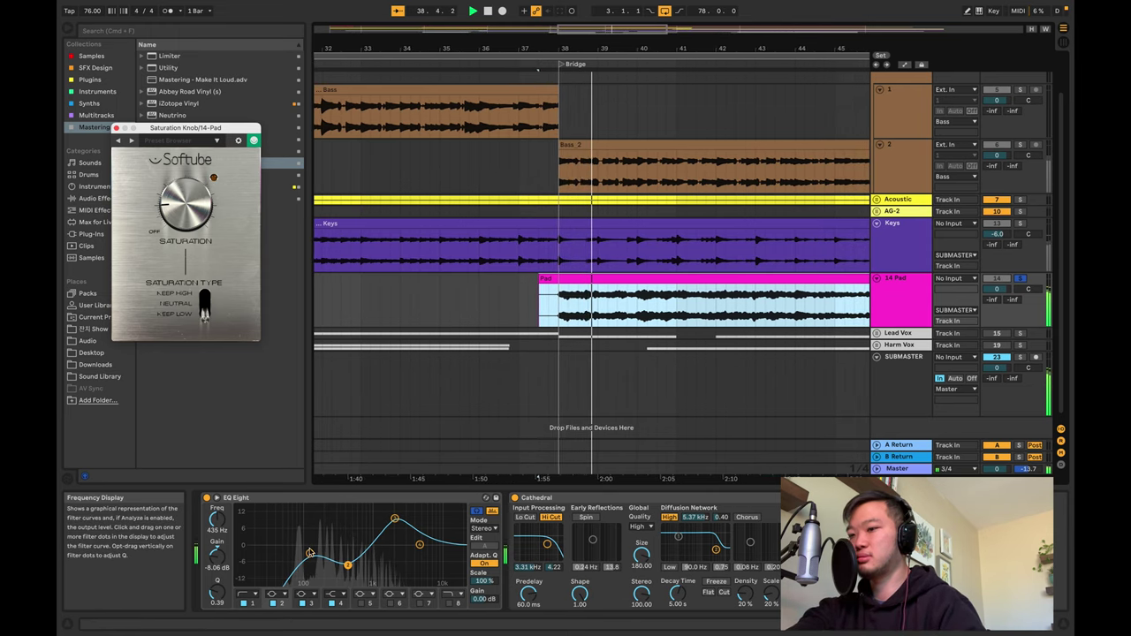
click(389, 498)
drag(389, 498, 681, 521)
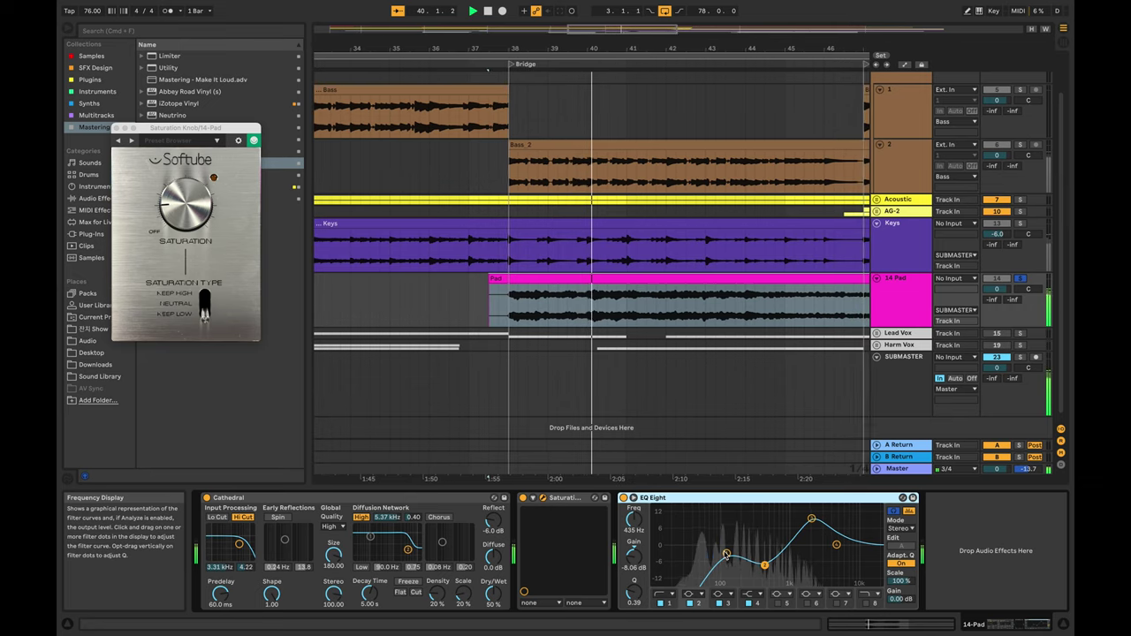
- Raise the Pad EQ's low cut to 150 Hz and move its high boost to 1.94 kHz at 10.5 dB
drag(726, 555, 733, 554)
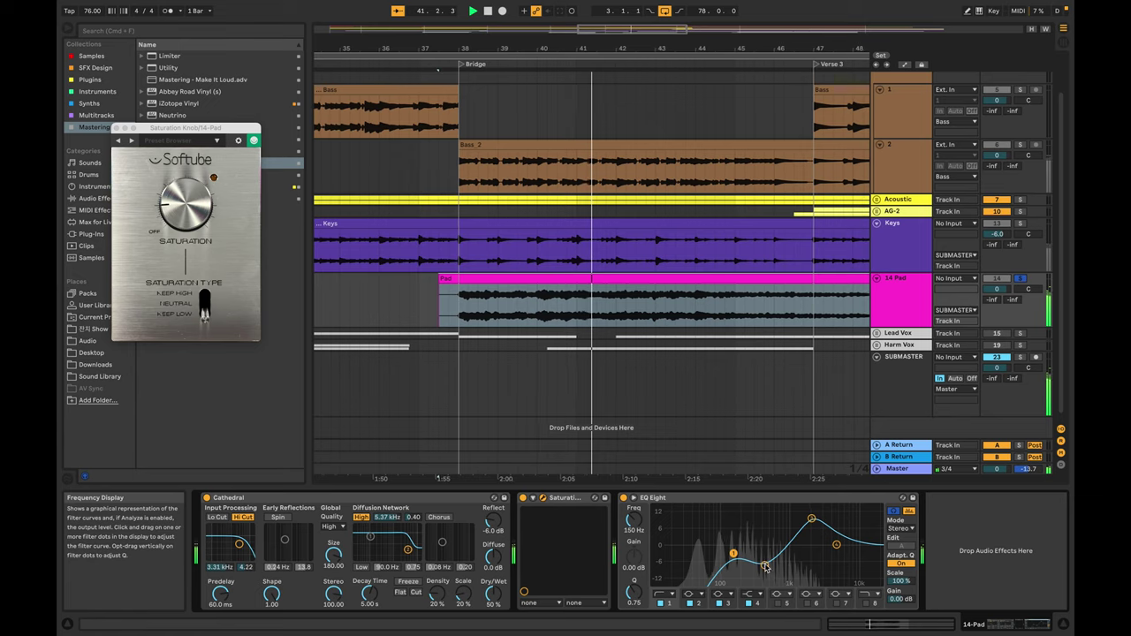
click(766, 566)
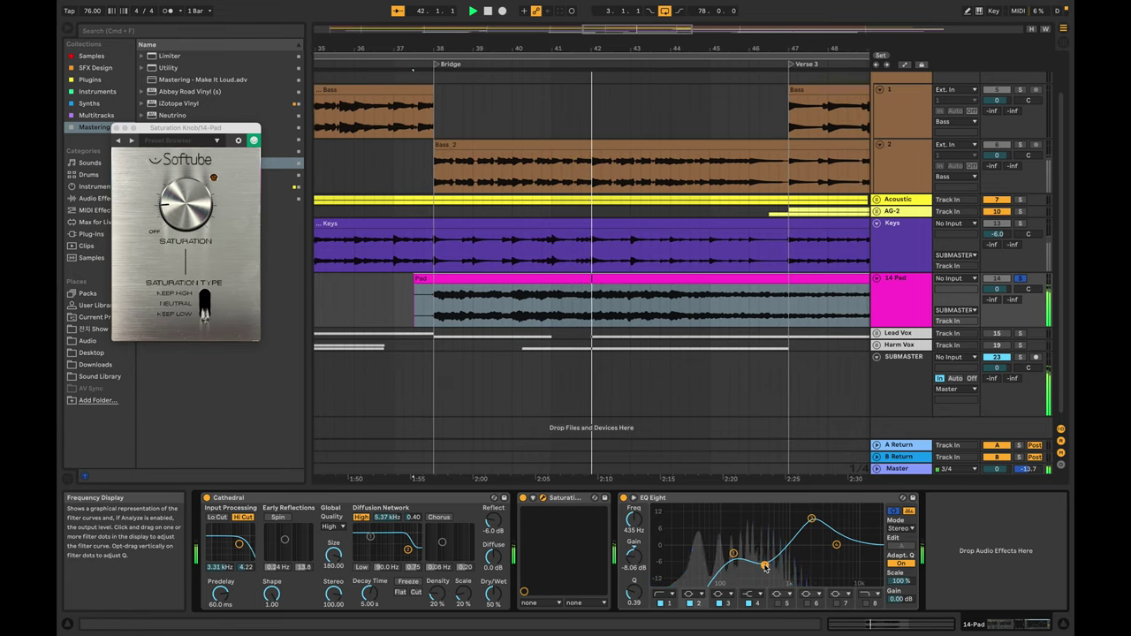
click(810, 519)
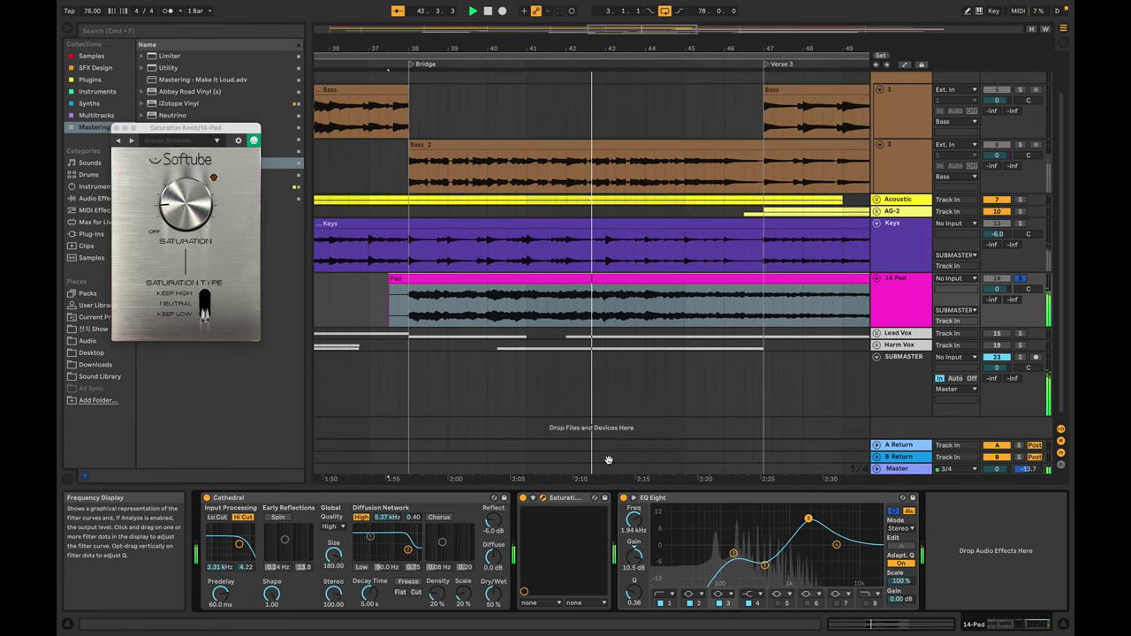
- Fine-tune the Pad's Saturation Knob to a low saturation amount and close the plug-in window
click(179, 216)
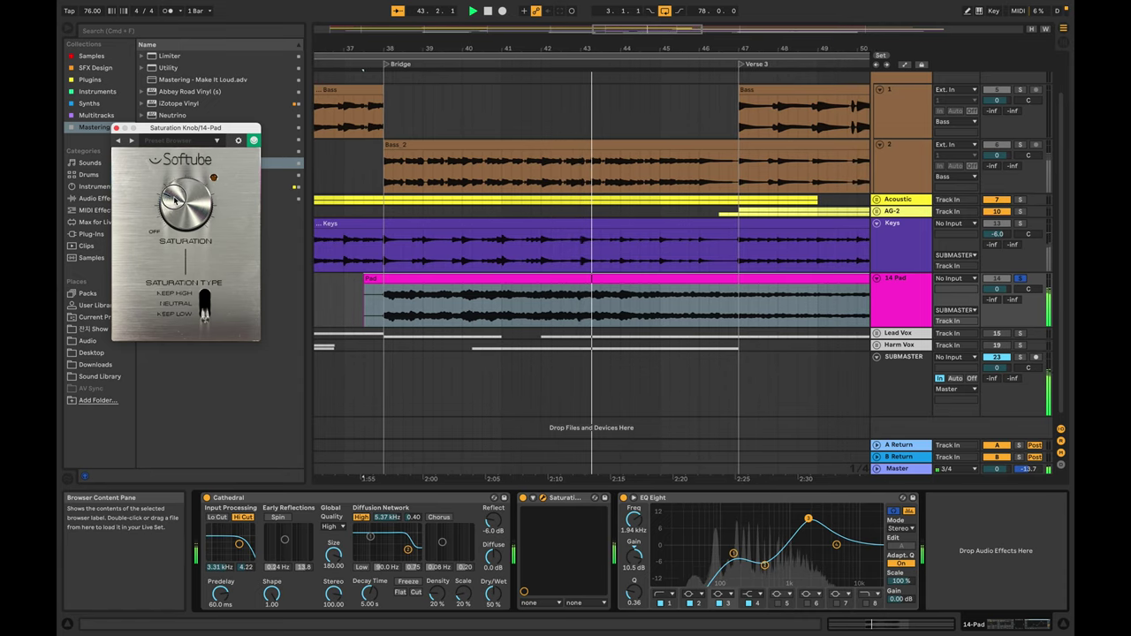
mouse_move(173, 205)
mouse_down()
mouse_move(172, 177)
mouse_move(166, 202)
mouse_up()
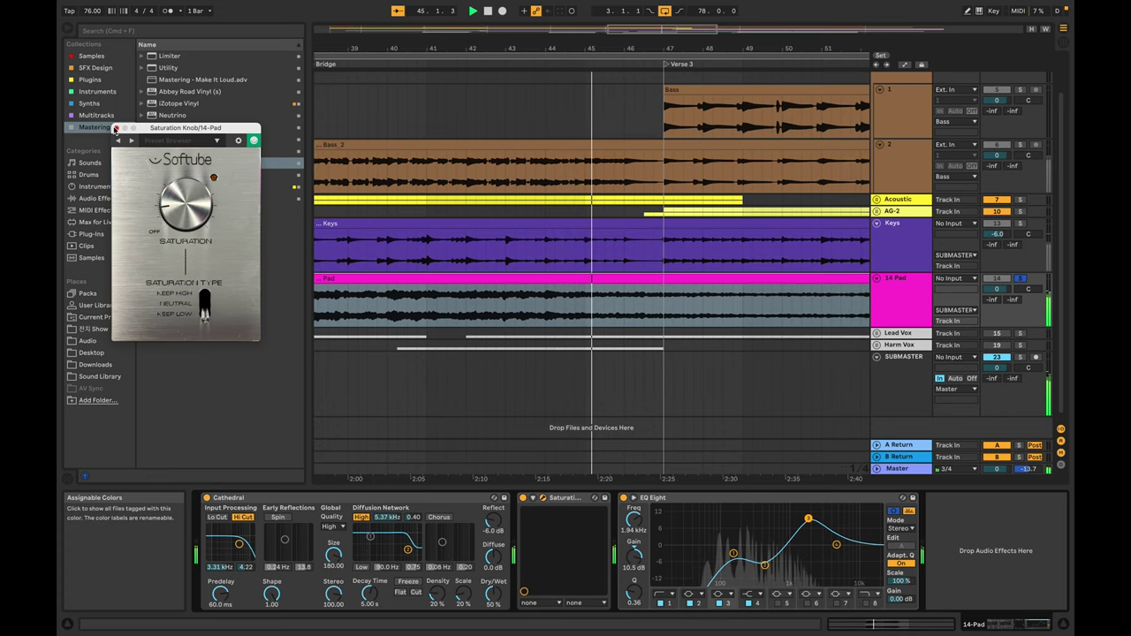
click(117, 128)
- Stop playback and take the Pad out of solo
key(space)
scroll(534, 288, left, 8)
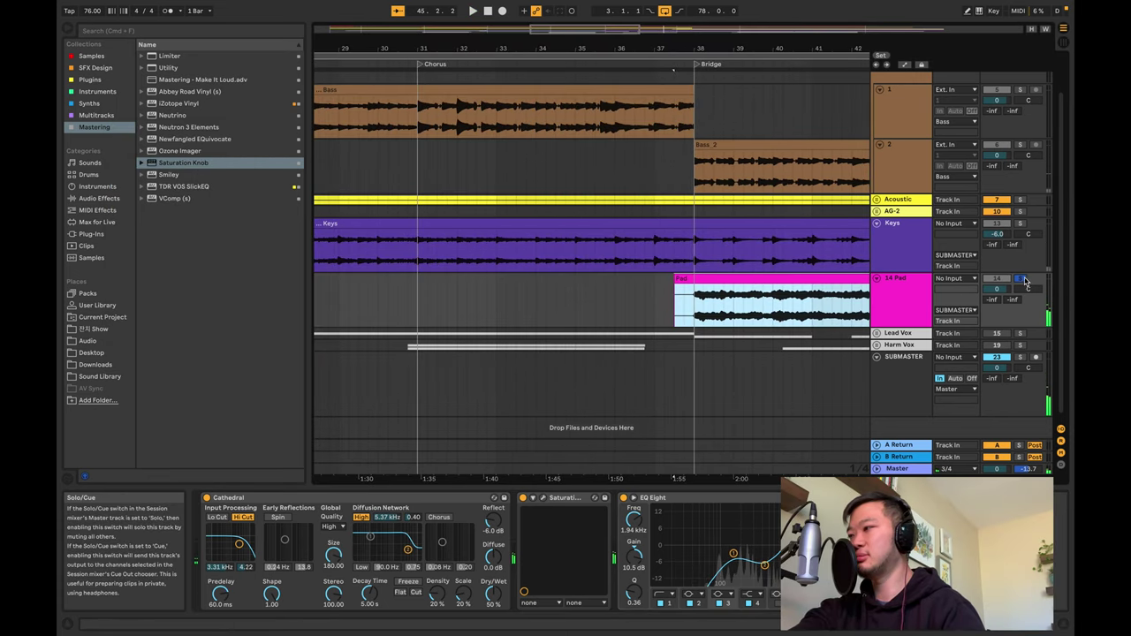
click(1020, 279)
- Look through the effect chains of the Pad, Keys, AG-2 and second Bass tracks
click(904, 290)
click(893, 249)
click(902, 282)
click(902, 248)
click(893, 307)
scroll(893, 308, up, 1)
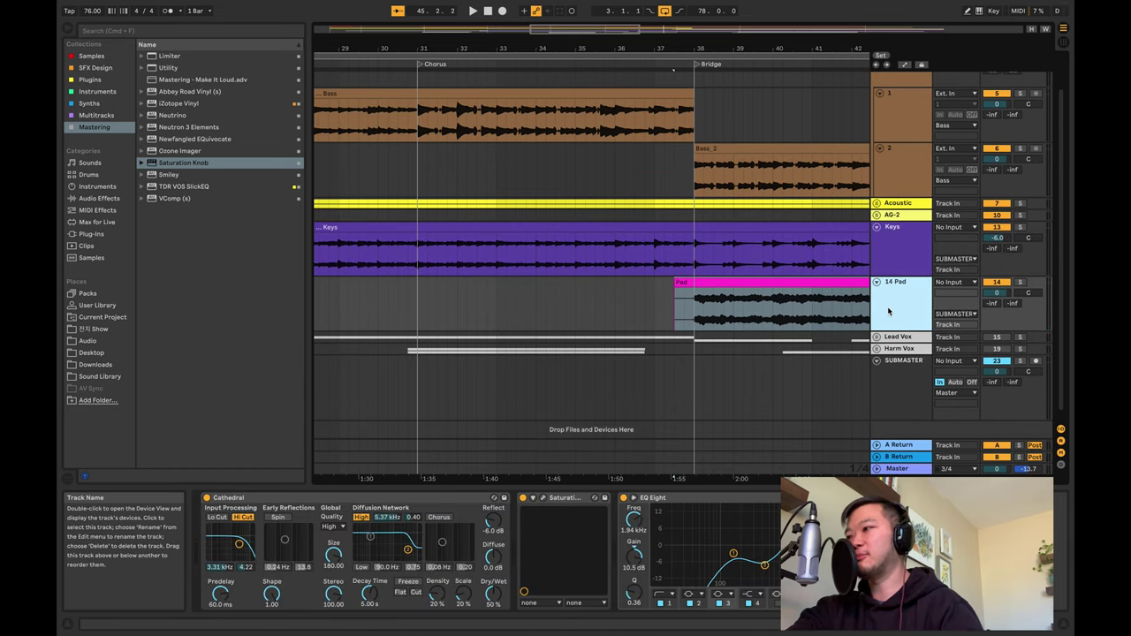
click(893, 268)
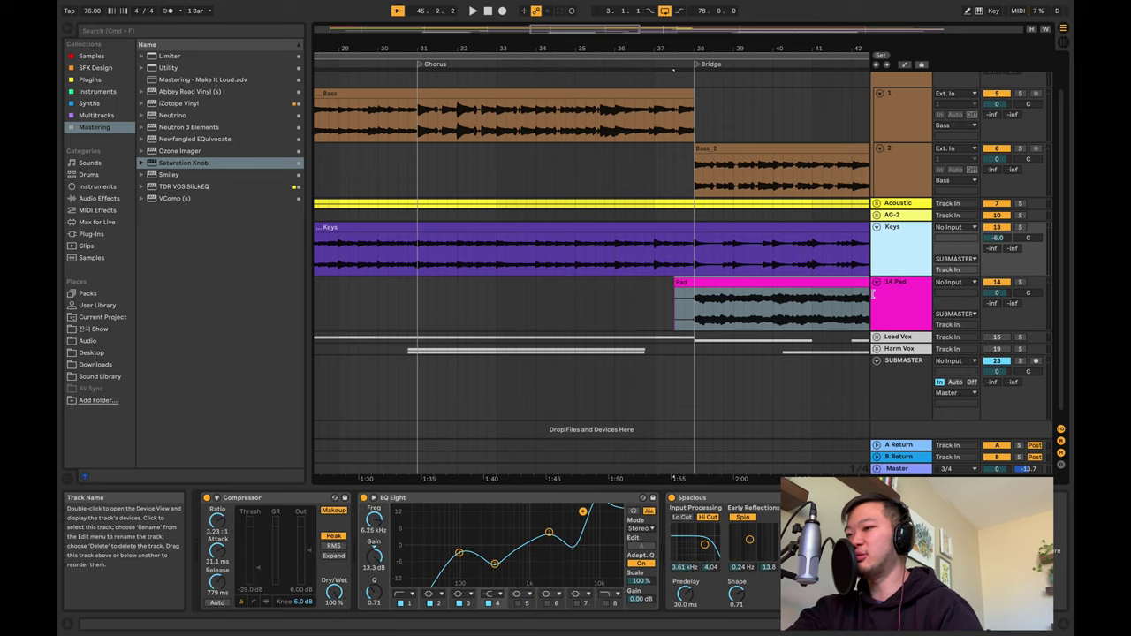
scroll(883, 274, up, 3)
click(892, 253)
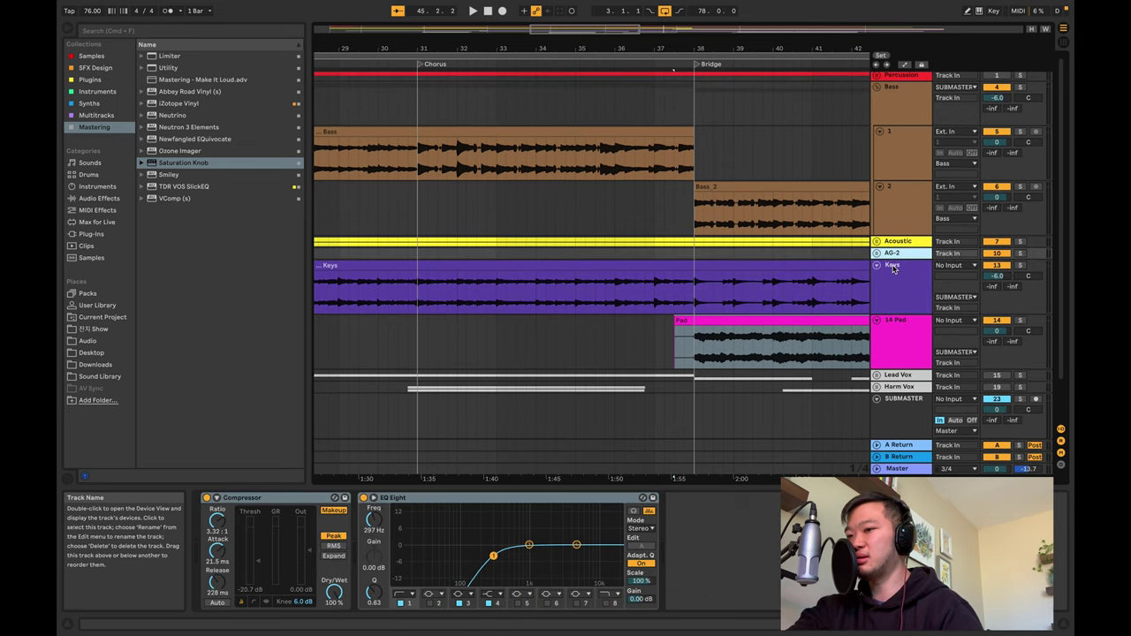
click(892, 268)
click(894, 226)
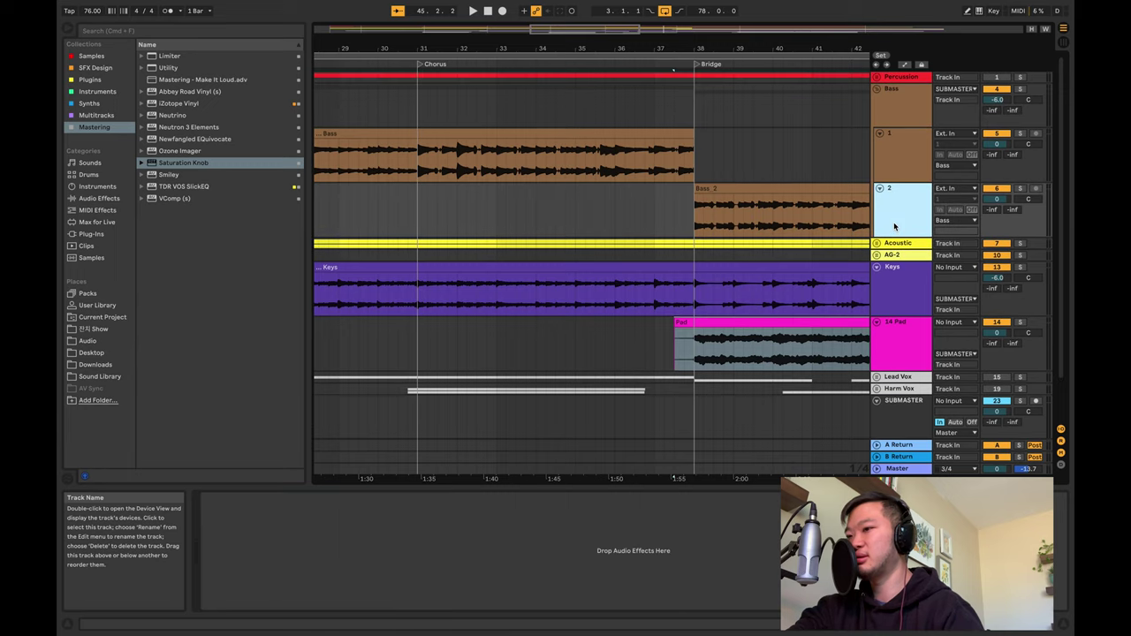
- Fold tracks 1 and 2 of the Bass group
click(895, 163)
key(u)
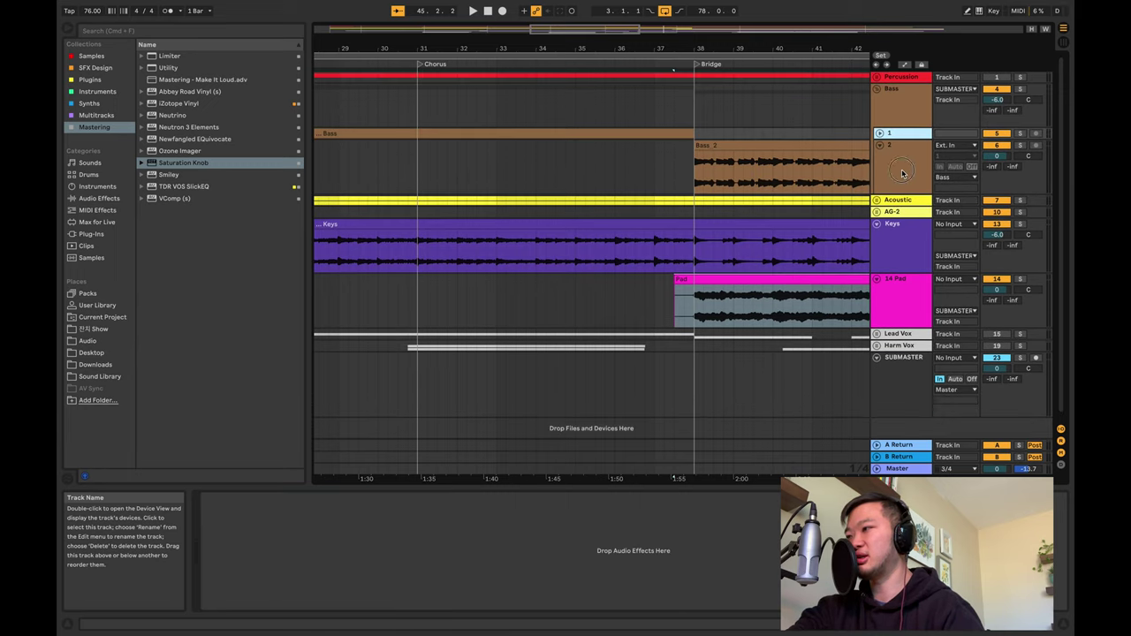
click(902, 174)
key(u)
- Look over the Bass, Keys, Pad and Lead Vox tracks and the song sections they play in
click(910, 107)
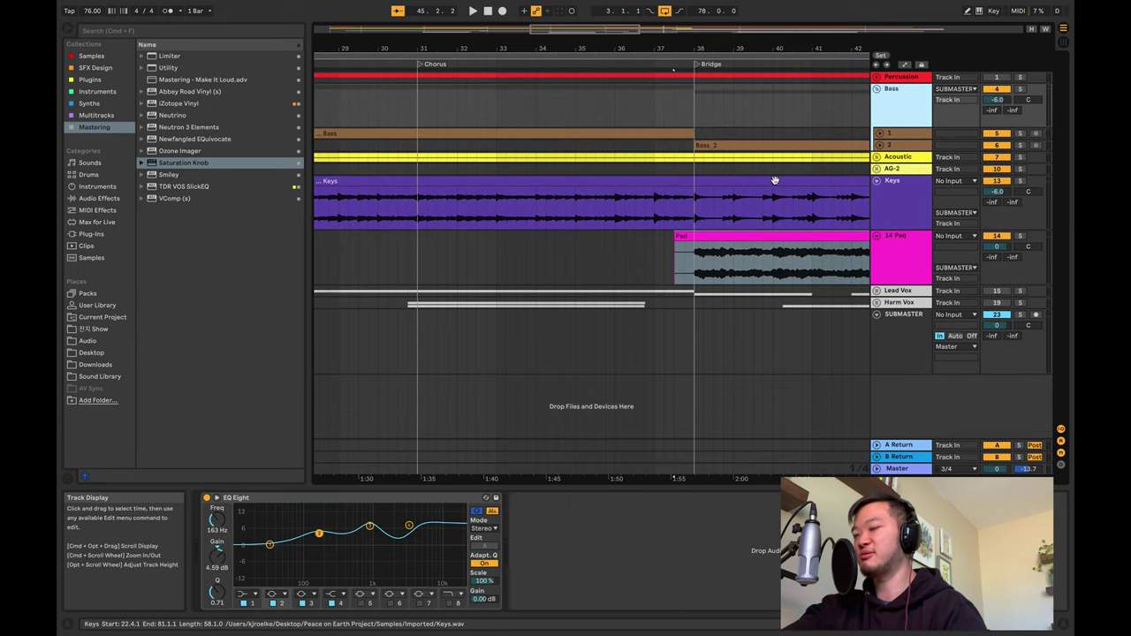
scroll(481, 178, left, 8)
click(478, 181)
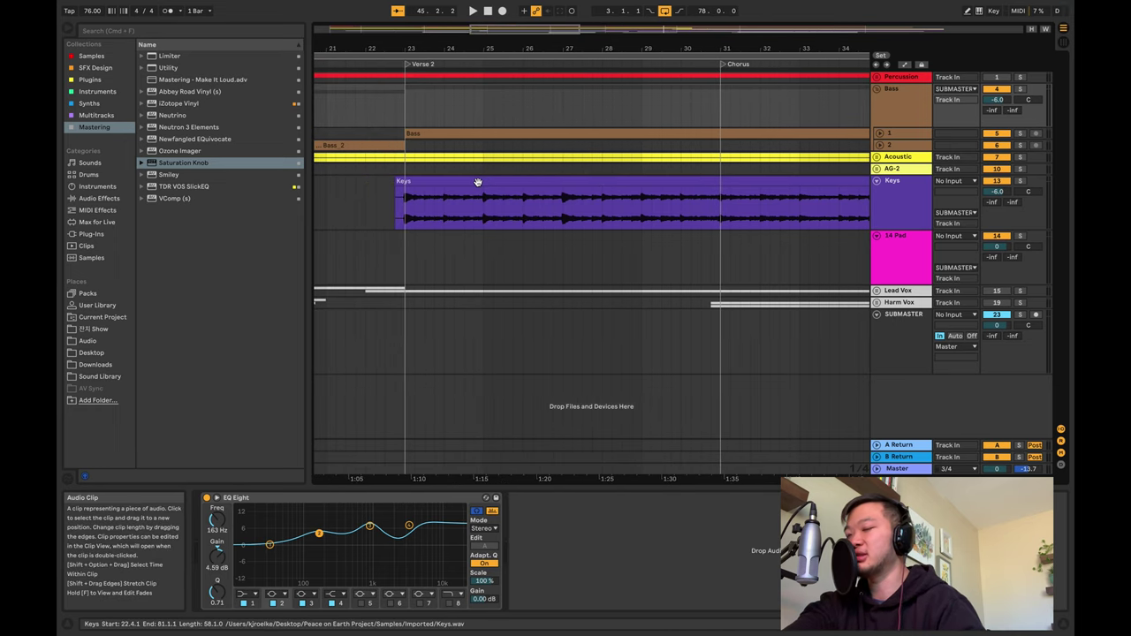
scroll(478, 181, right, 1)
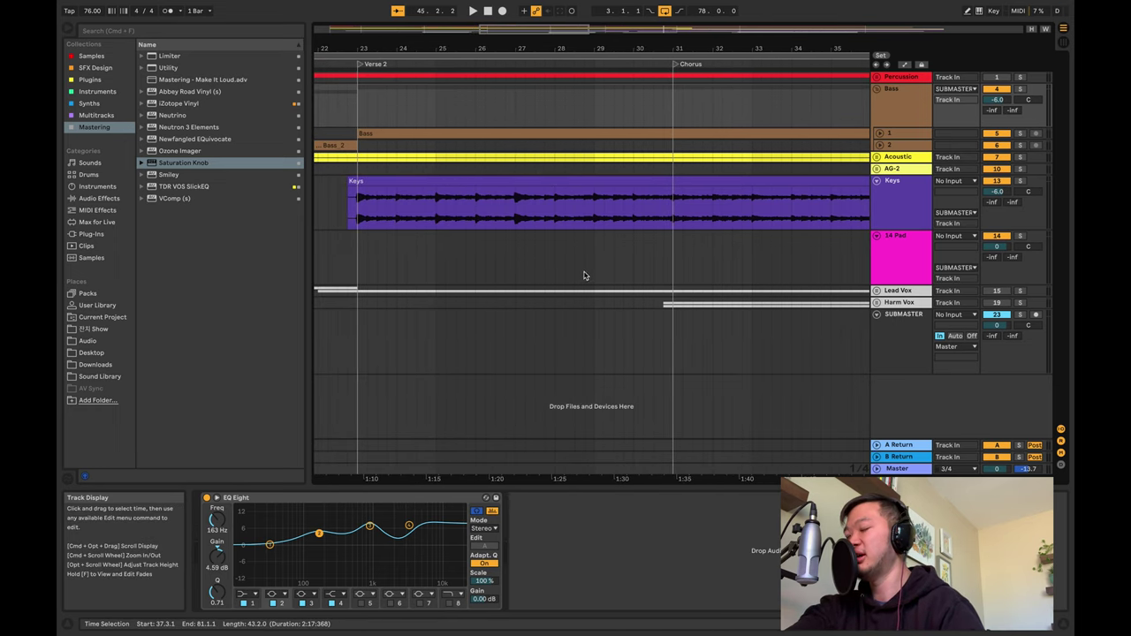
scroll(583, 275, right, 2)
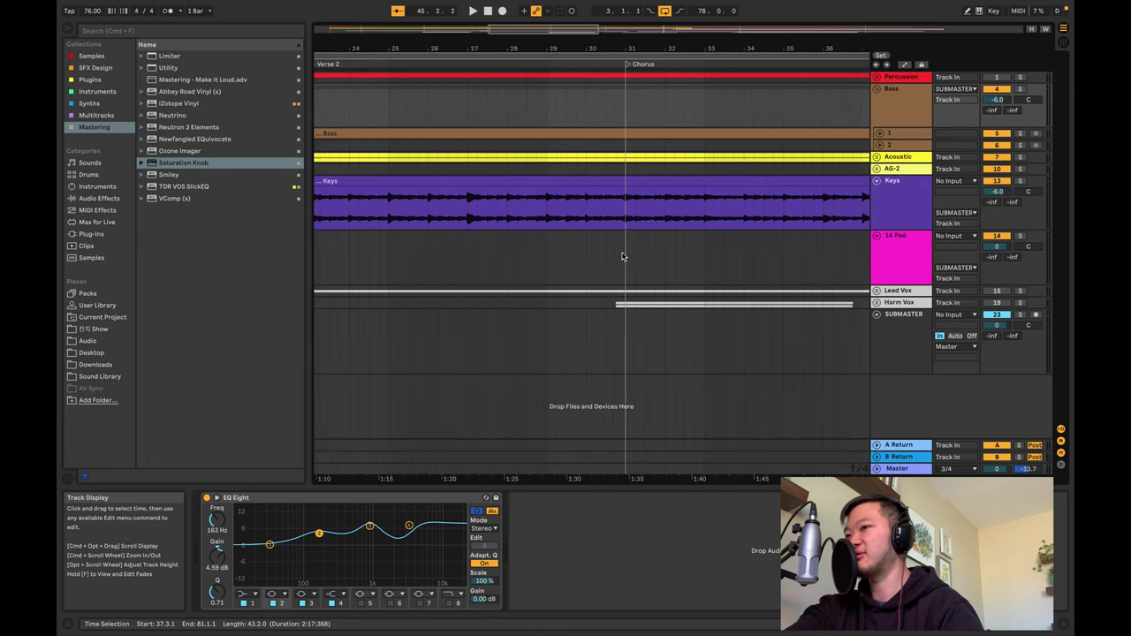
scroll(622, 256, left, 9)
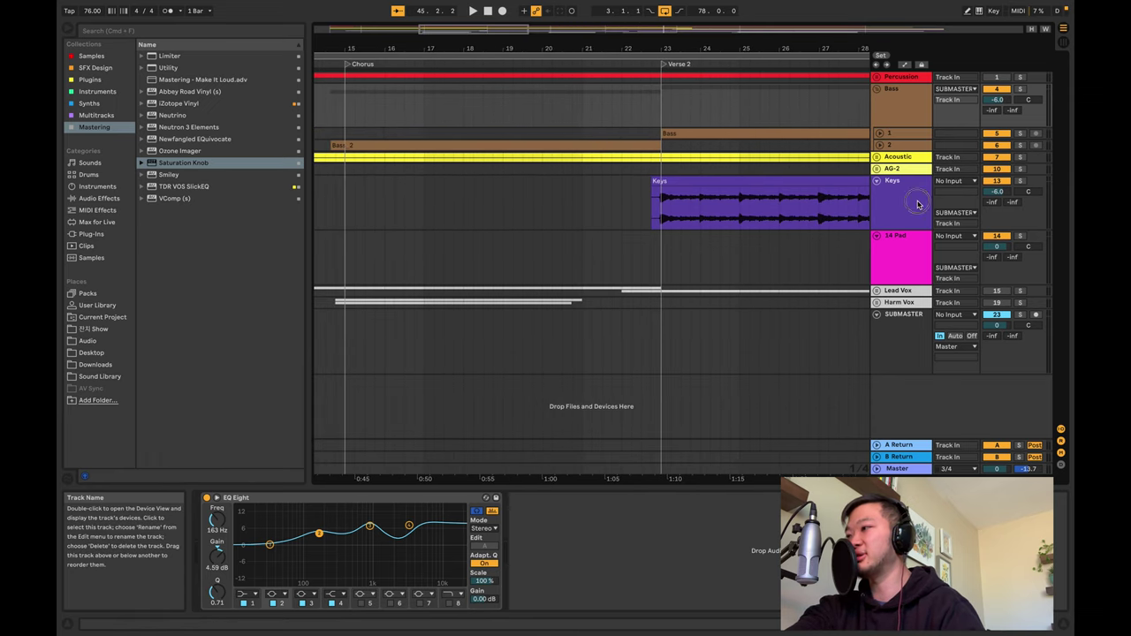
click(917, 204)
click(899, 256)
click(895, 224)
click(895, 248)
click(898, 218)
click(893, 293)
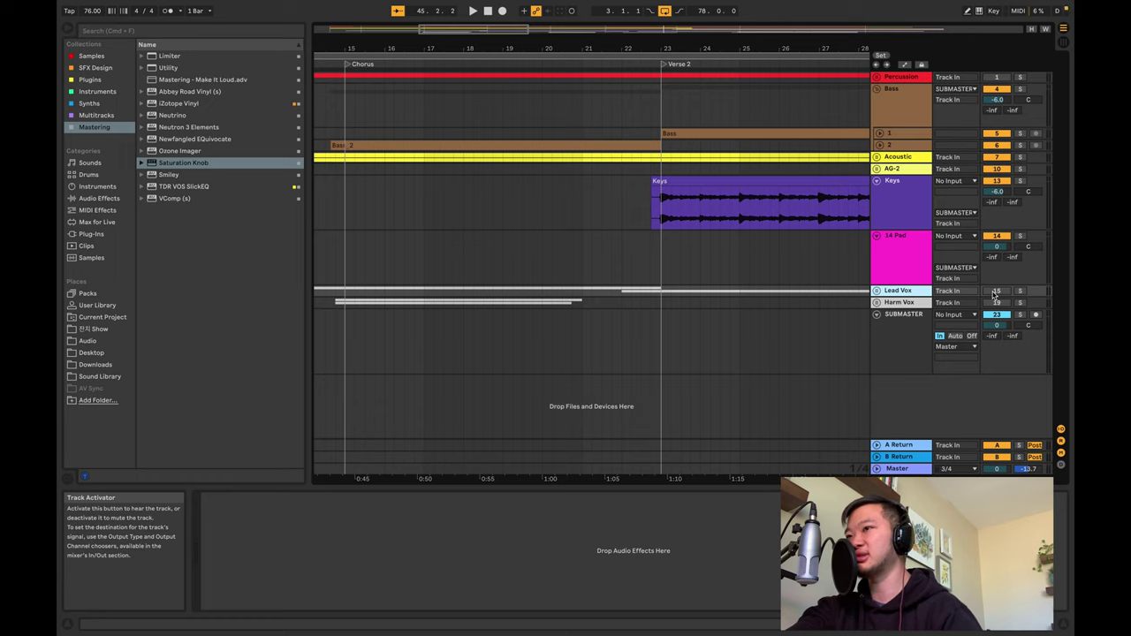
scroll(574, 199, up, 4)
scroll(574, 200, down, 5)
scroll(572, 200, down, 10)
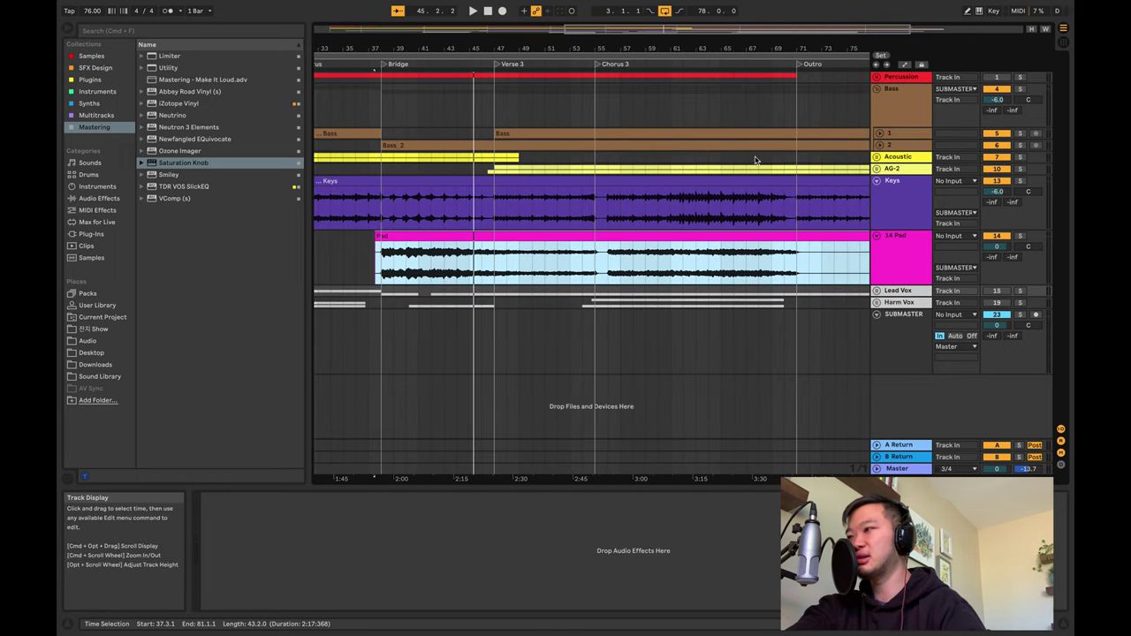
- Unfold both tracks of the Bass group and start playback at 46.3.1, just before Verse 3
click(891, 145)
click(880, 146)
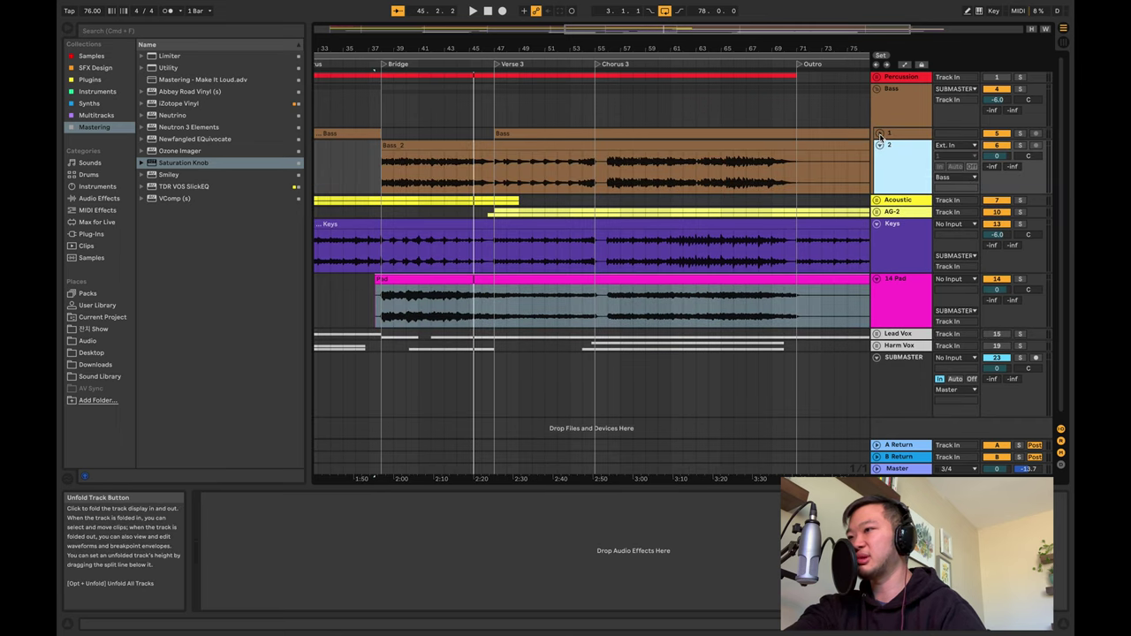
click(879, 134)
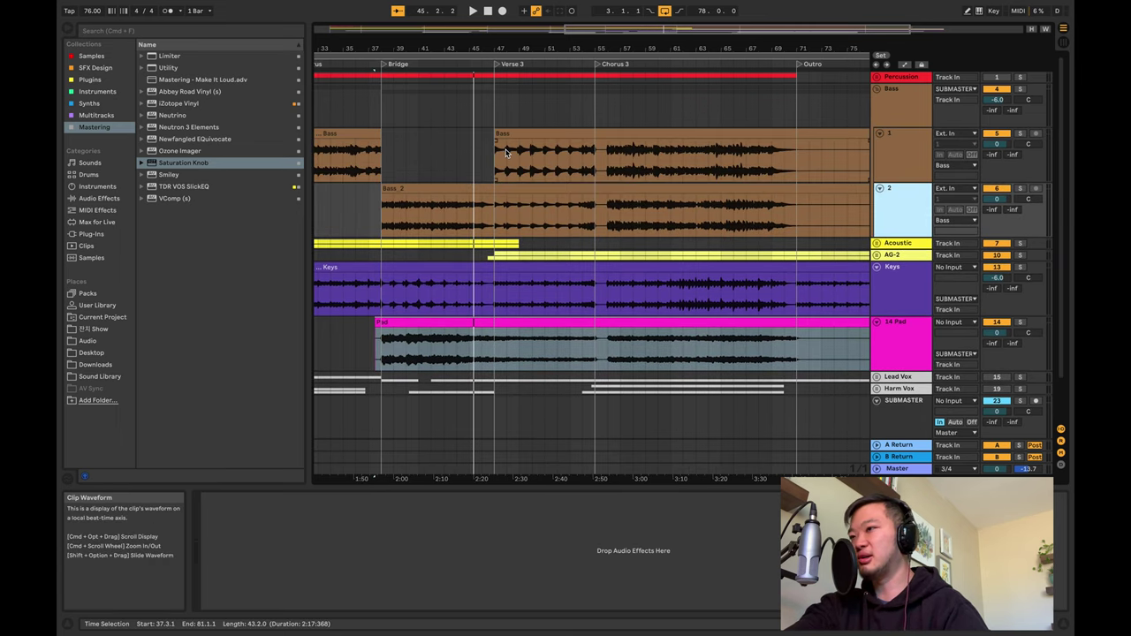
scroll(506, 152, up, 5)
click(586, 157)
scroll(587, 158, up, 8)
key(space)
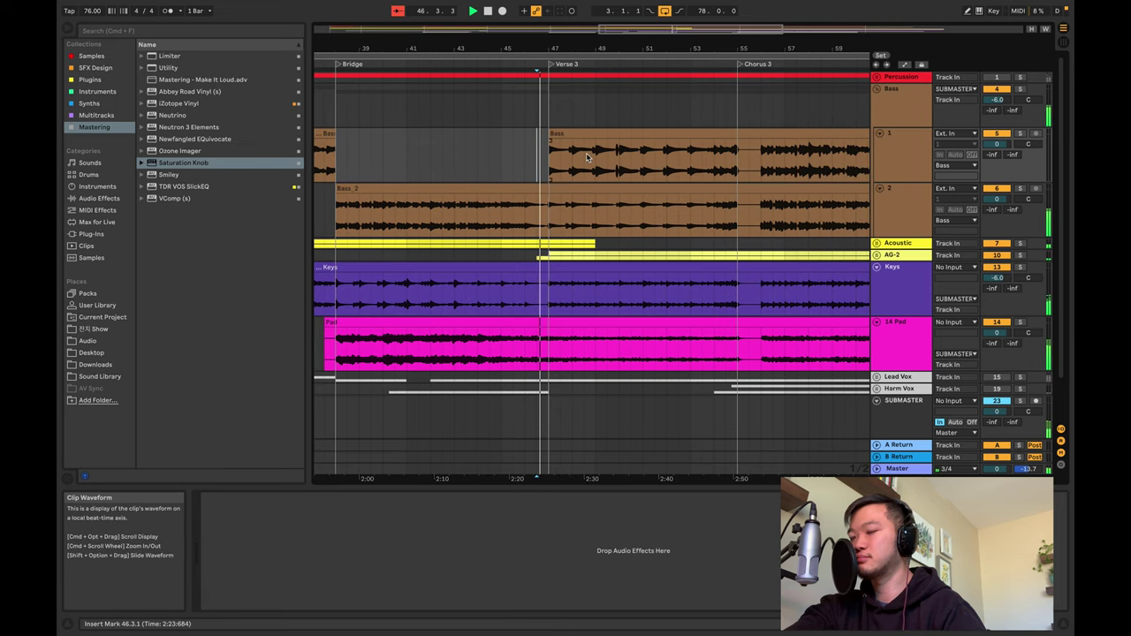
- Solo the Bass group and compare its tracks 1 and 2 by soloing each in turn
scroll(460, 161, right, 1)
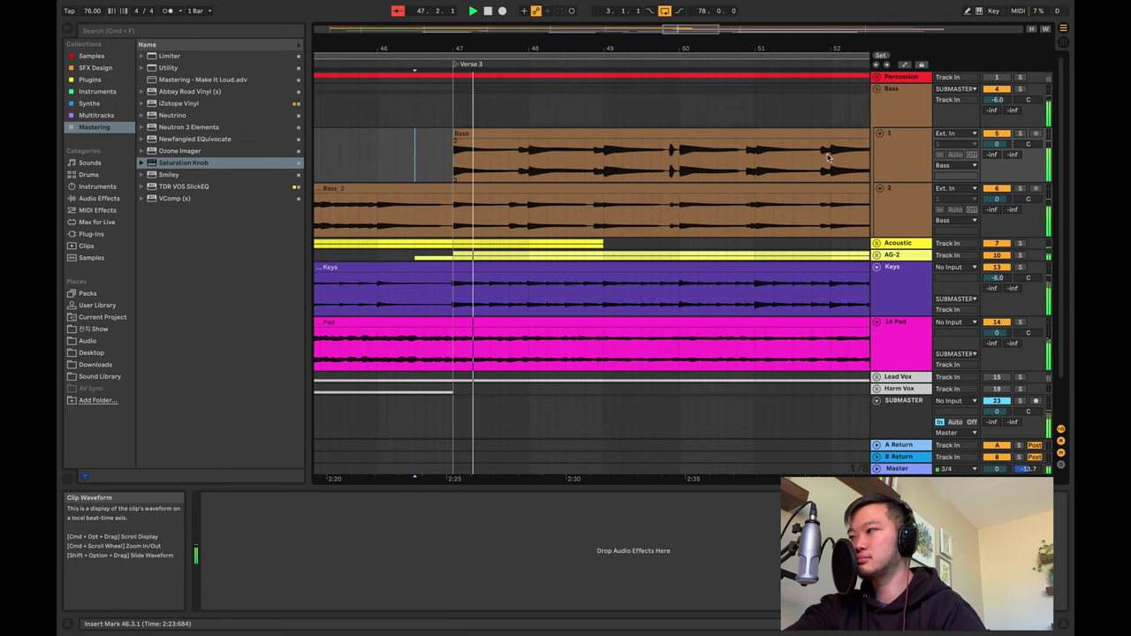
click(1020, 89)
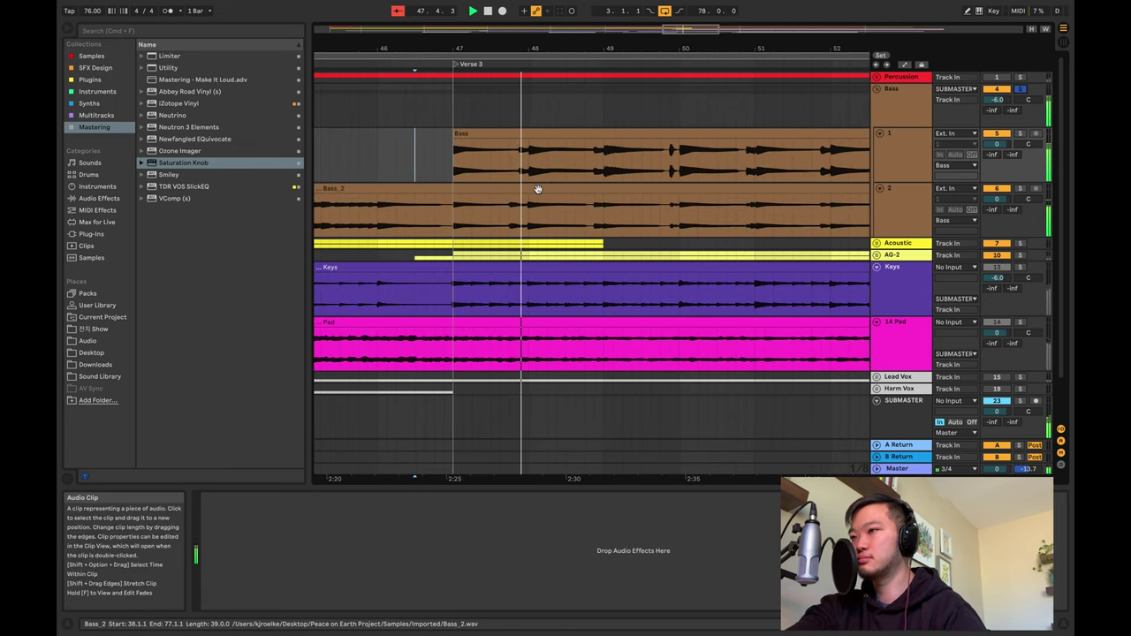
scroll(546, 188, right, 3)
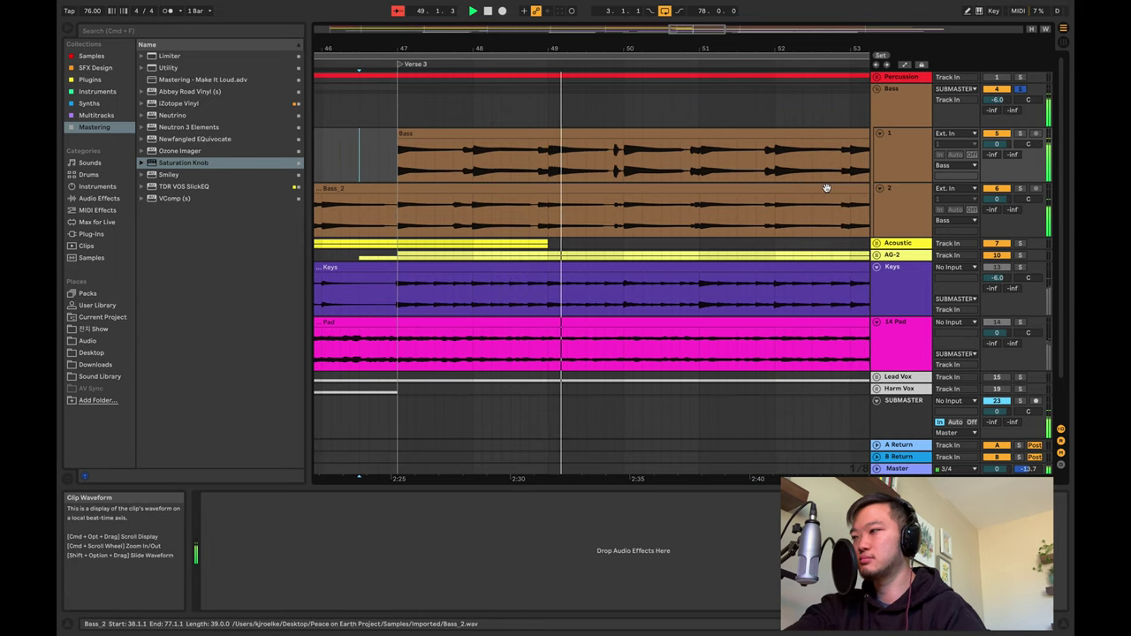
click(1020, 133)
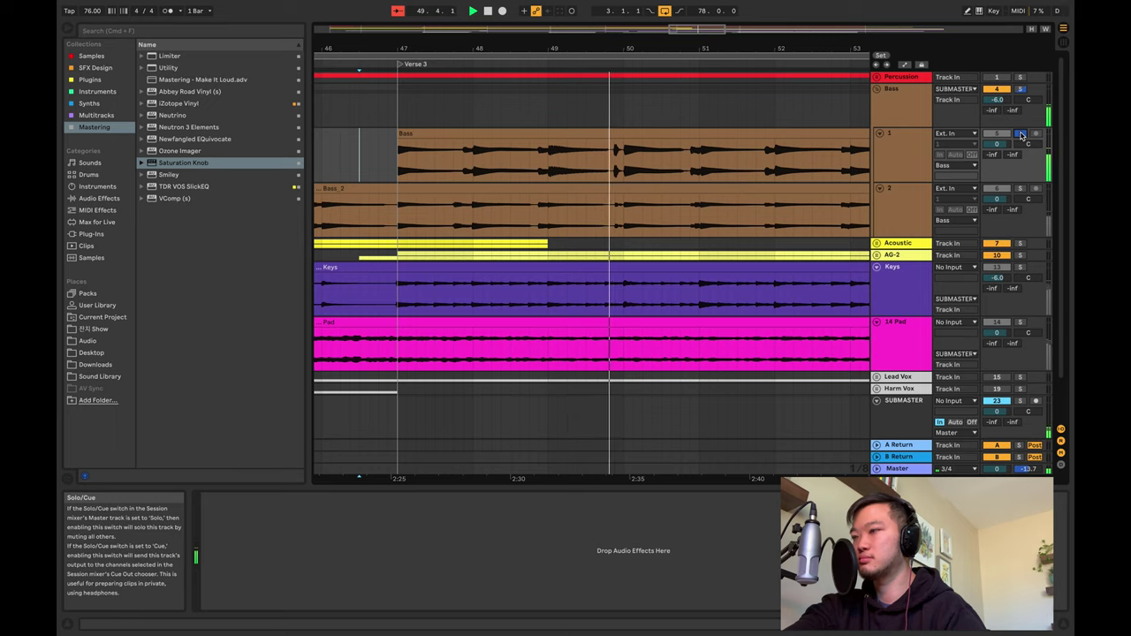
click(1020, 188)
drag(747, 182, 635, 180)
scroll(633, 180, down, 5)
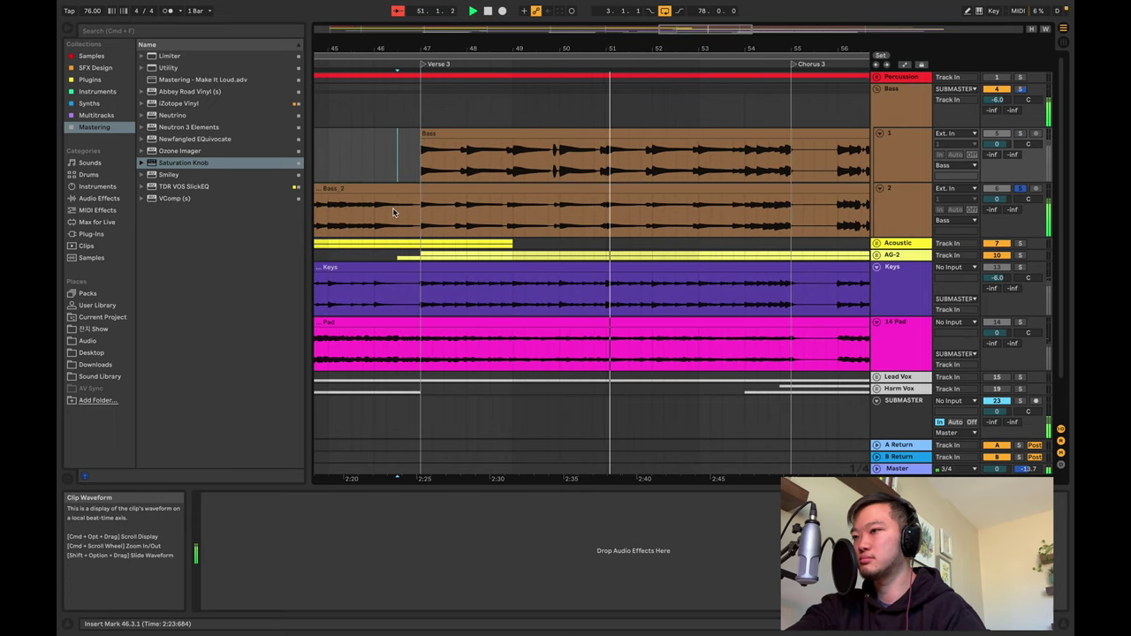
- Replay the start of Verse 3 from 47.1.1, listening to Bass track 2 and track 1 separately
click(419, 214)
key(space)
key(space)
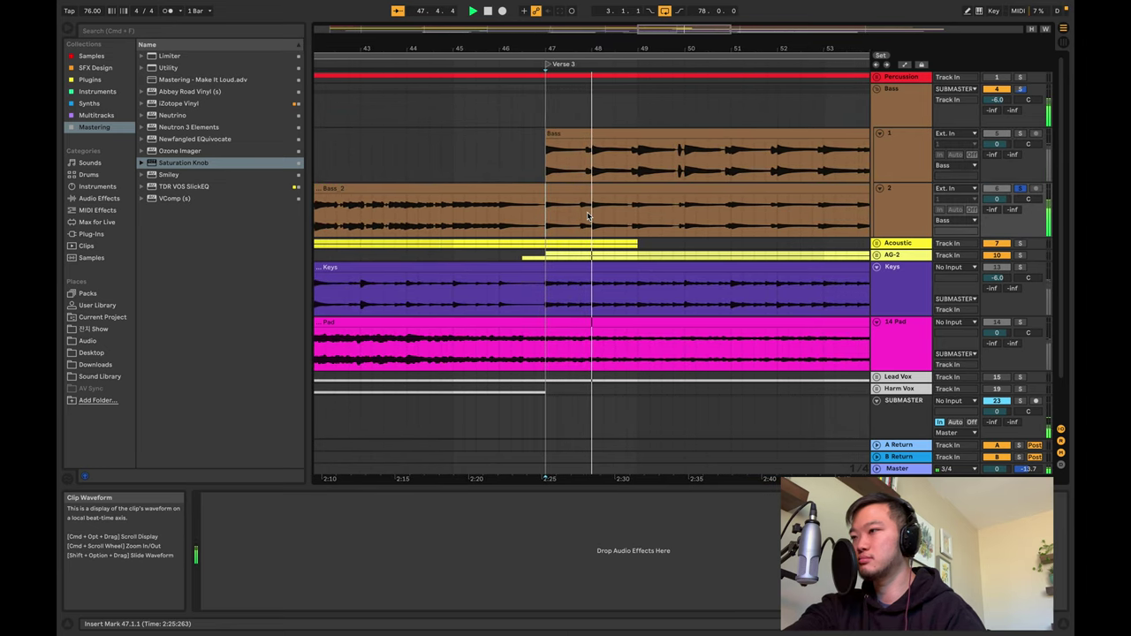
click(533, 172)
key(space)
key(space)
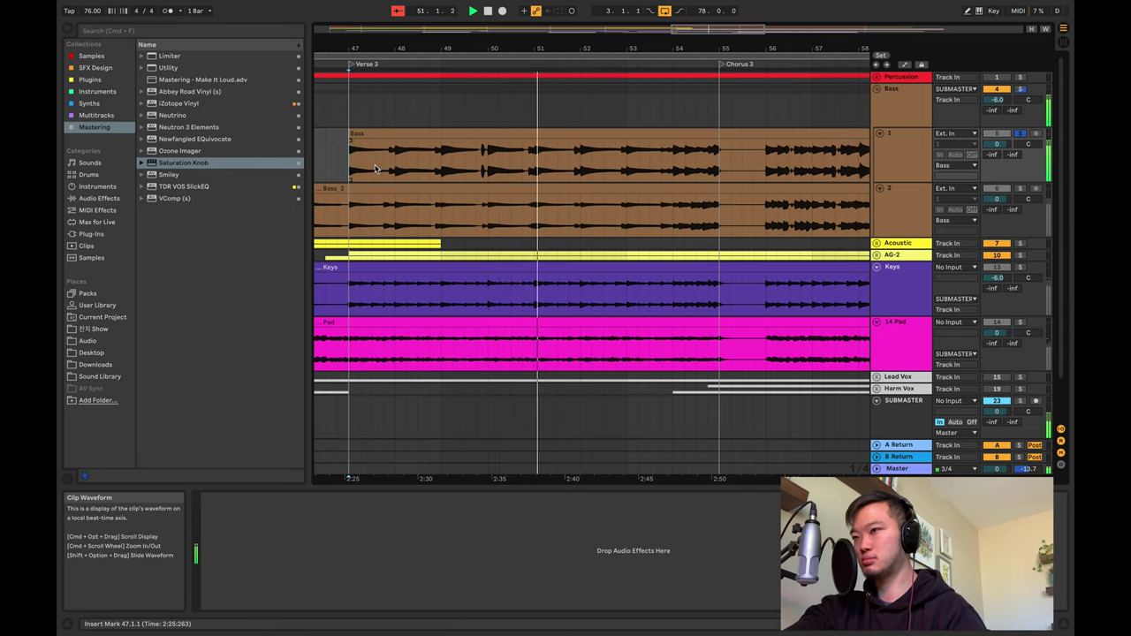
- Trim the start of track 1's Verse 3 Bass clip to 50.4.1 and play track 2 alone from Verse 3 with the metronome on
drag(357, 144, 522, 148)
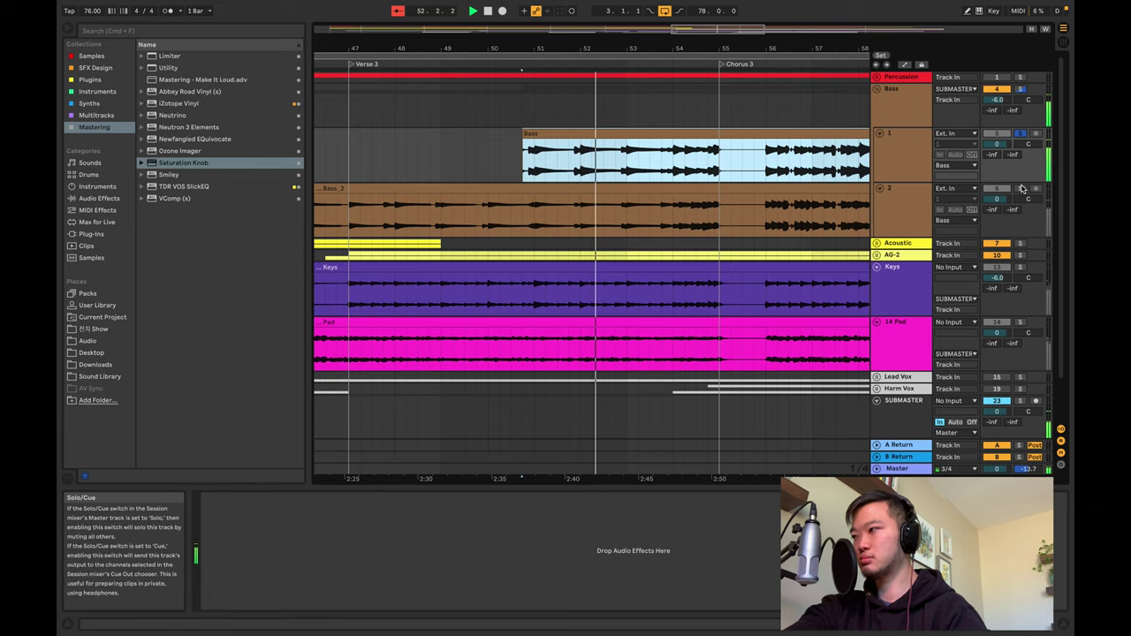
click(1020, 188)
click(351, 221)
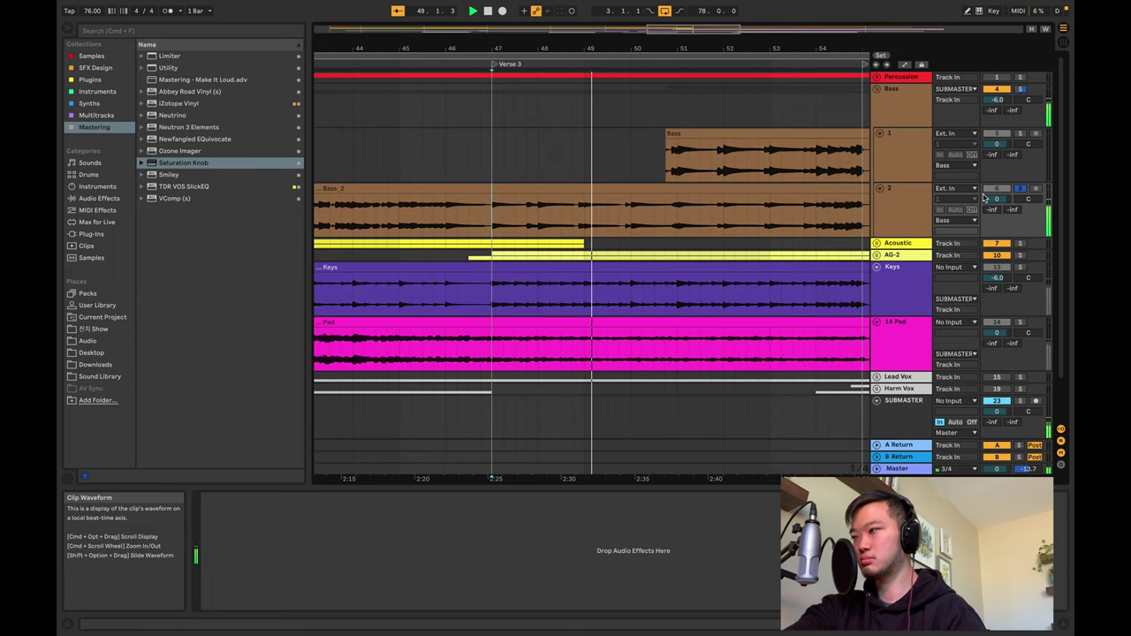
click(170, 12)
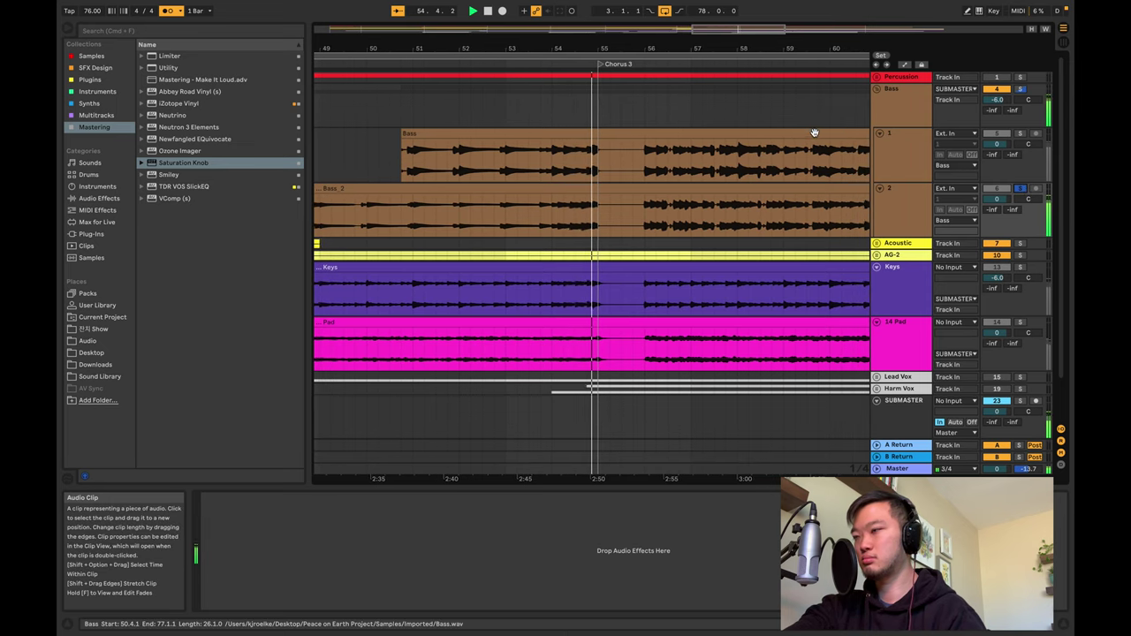
- Stop playback, trim the start of track 1's last Bass clip to 55.4.1 and split track 2's Bass_2 clip at 55.2.1
key(space)
drag(400, 132, 576, 134)
click(598, 208)
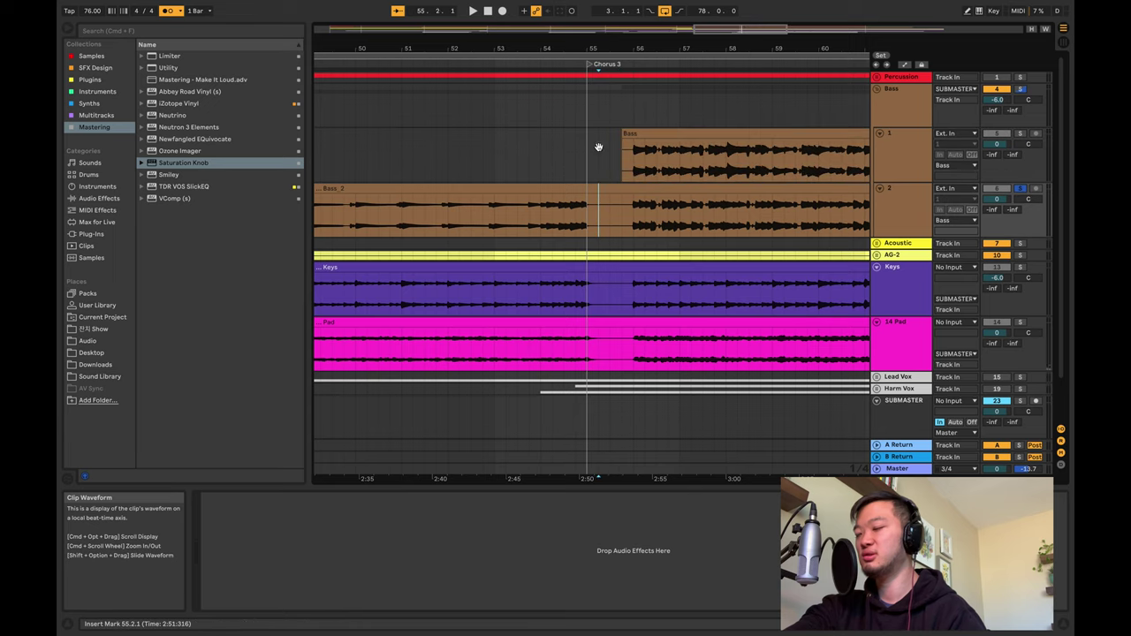
scroll(630, 134, right, 5)
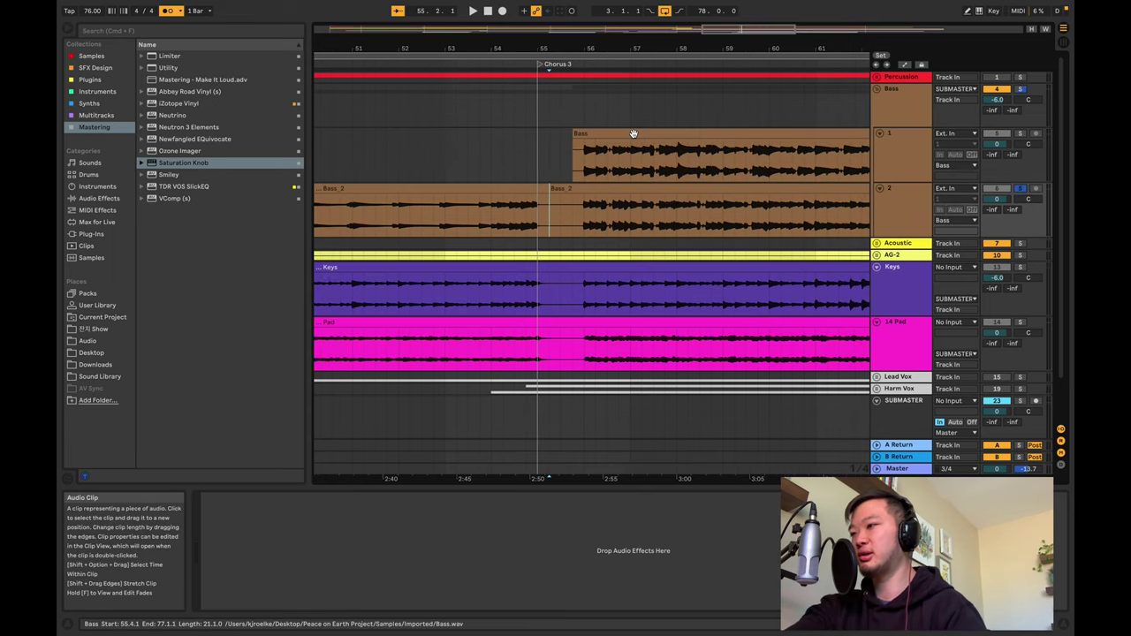
- Listen to Chorus 3 from 55.2.1 with Bass tracks 2 and 1 soloed in turn, and with both together
scroll(619, 176, left, 4)
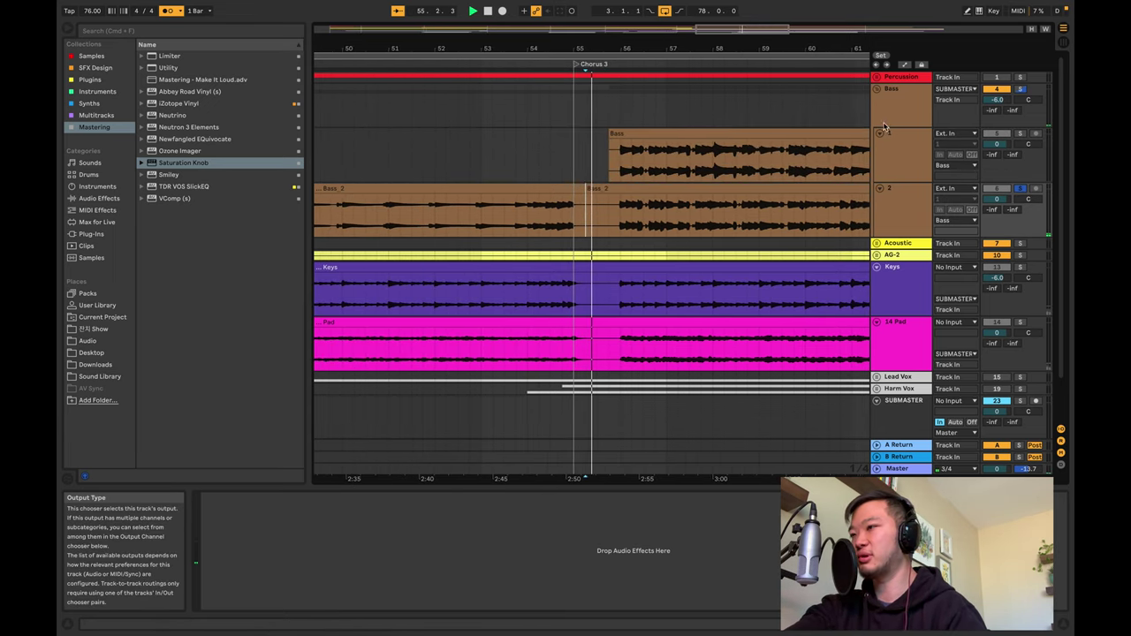
scroll(605, 178, right, 3)
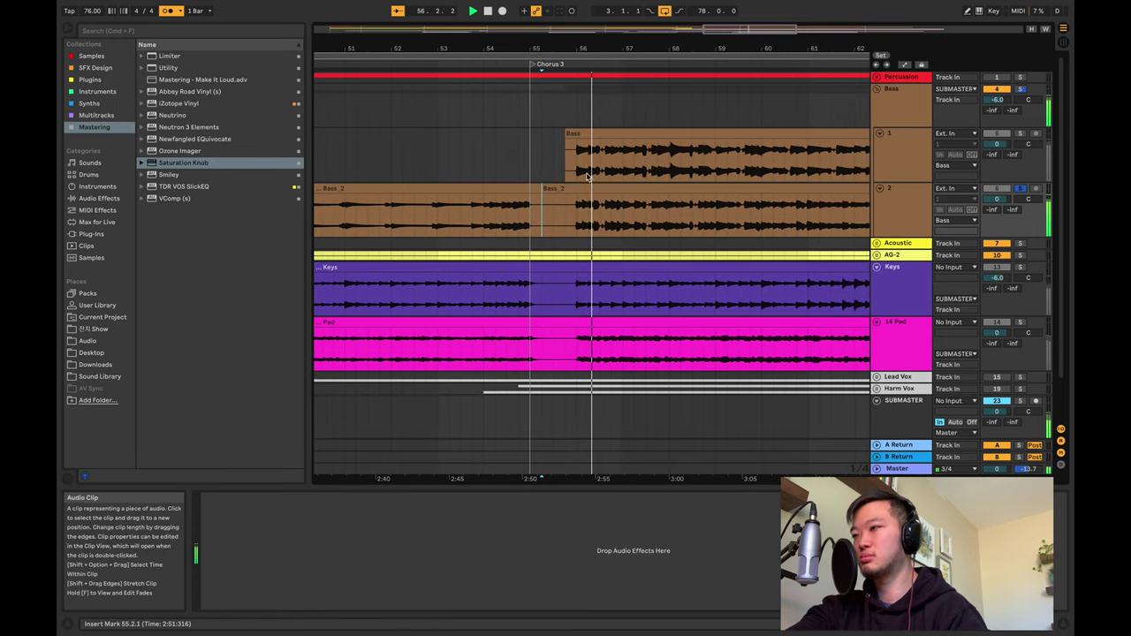
scroll(586, 174, right, 5)
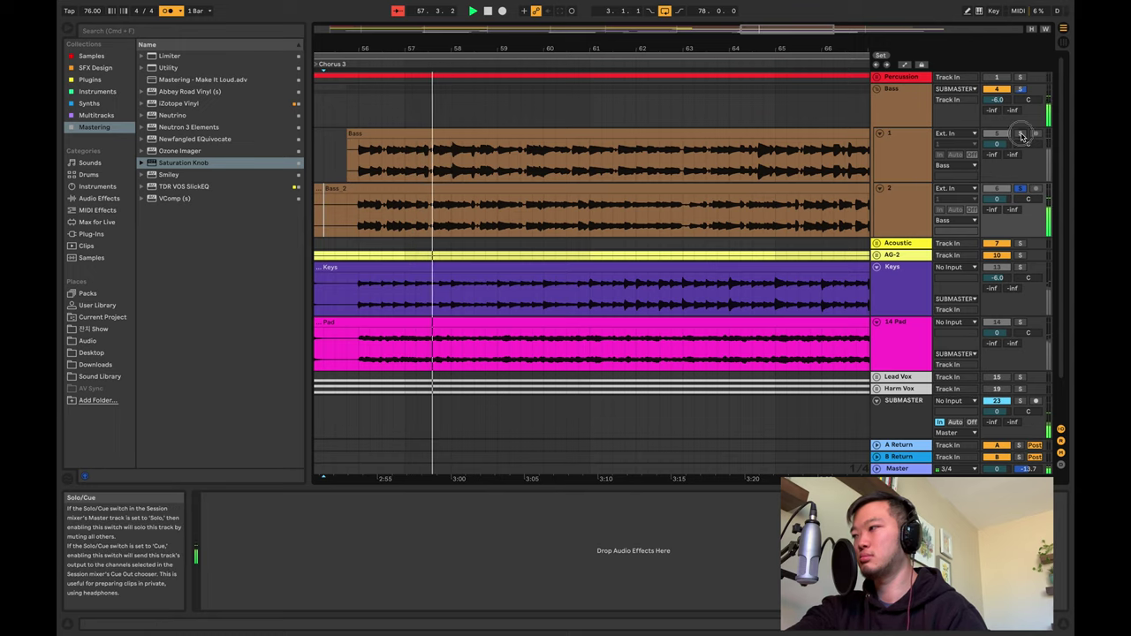
scroll(608, 165, right, 1)
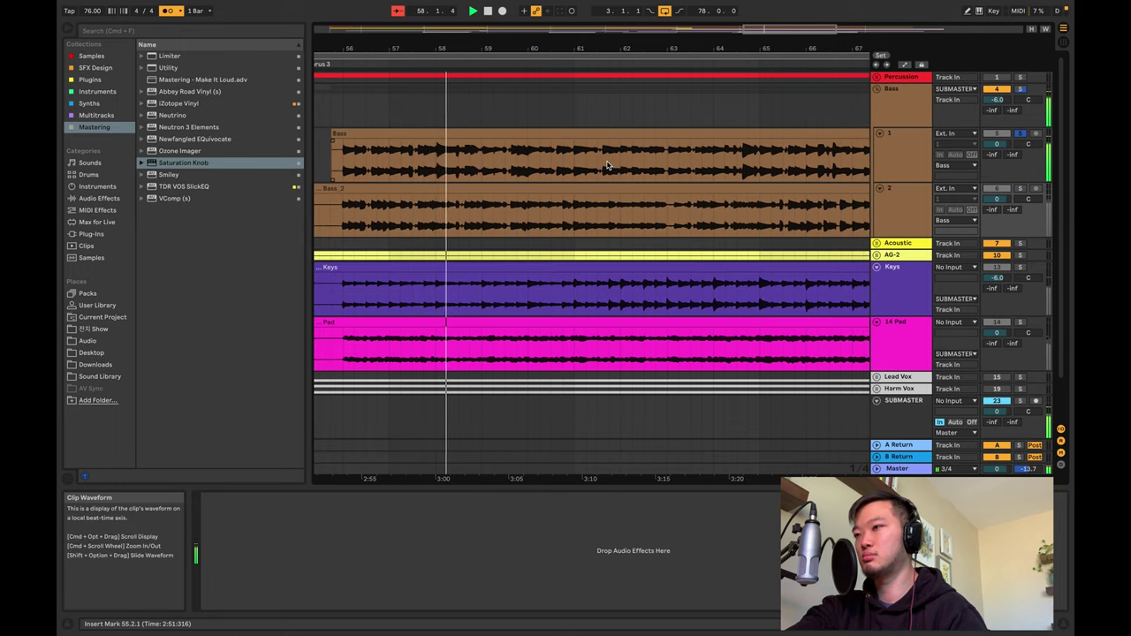
scroll(607, 166, down, 1)
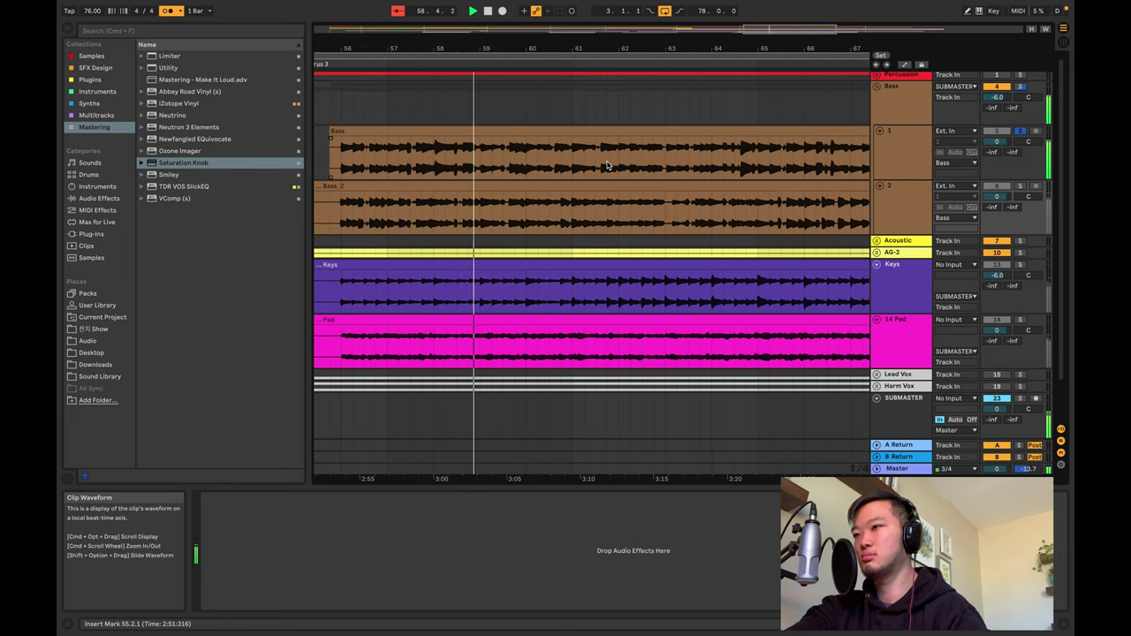
scroll(607, 166, right, 3)
scroll(609, 165, down, 3)
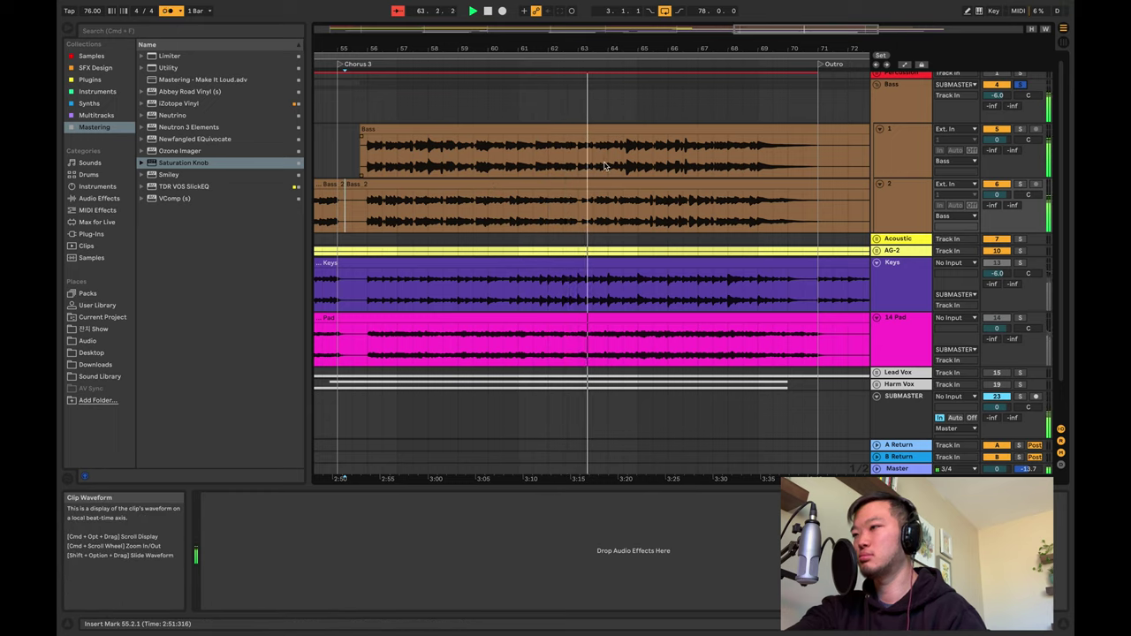
- Play from 68.3.1, trim the ends of both final Bass clips back to 71.3.1 and stop playback
click(748, 162)
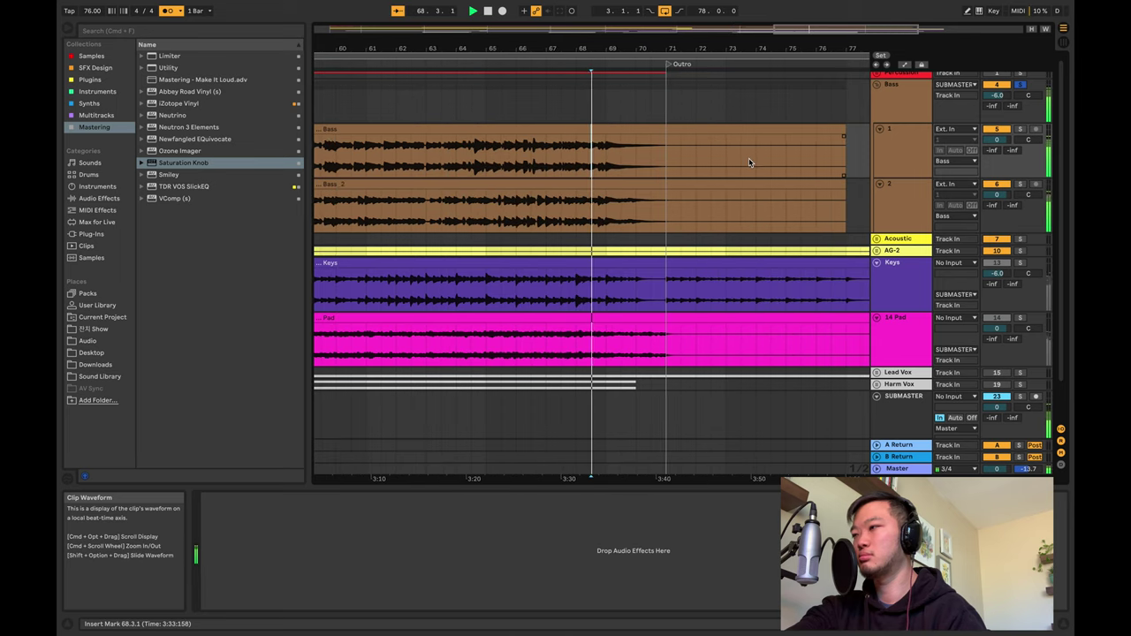
drag(835, 129, 670, 130)
drag(834, 185, 672, 186)
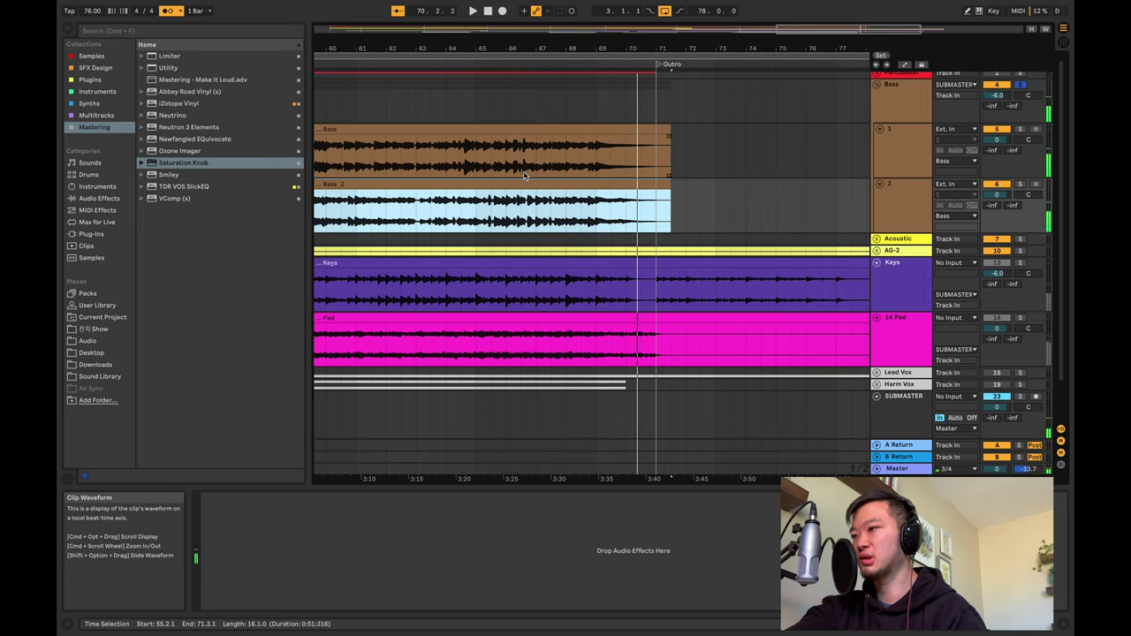
scroll(524, 174, left, 8)
key(space)
- Review the edited Bass clips from Chorus 3 back to the start of the song
click(496, 166)
scroll(493, 167, down, 2)
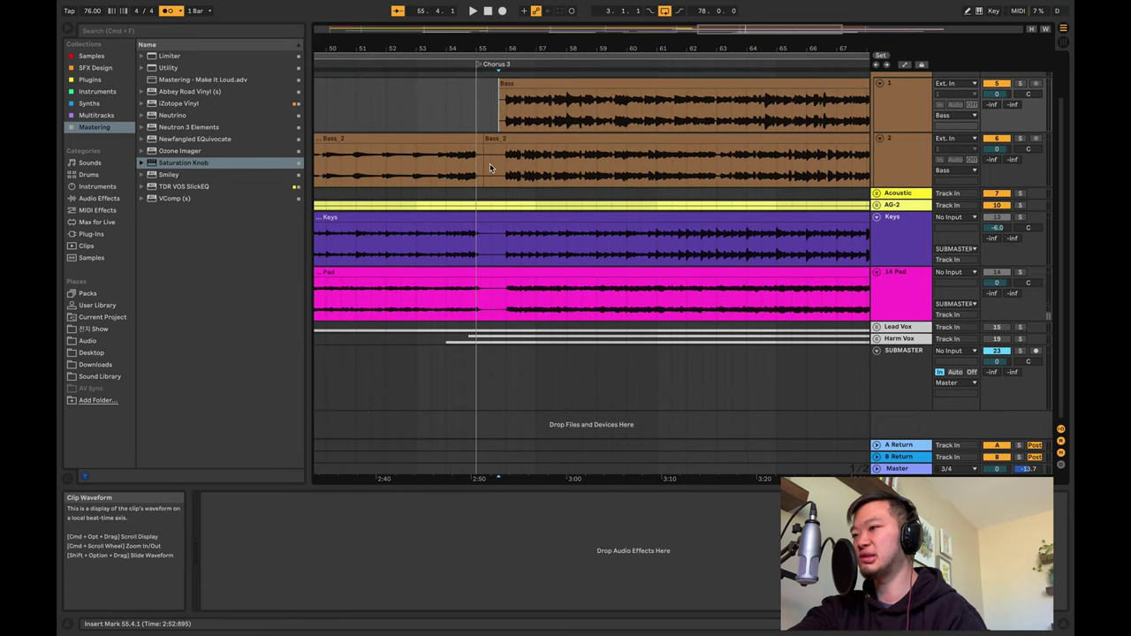
scroll(557, 169, left, 13)
scroll(521, 172, up, 2)
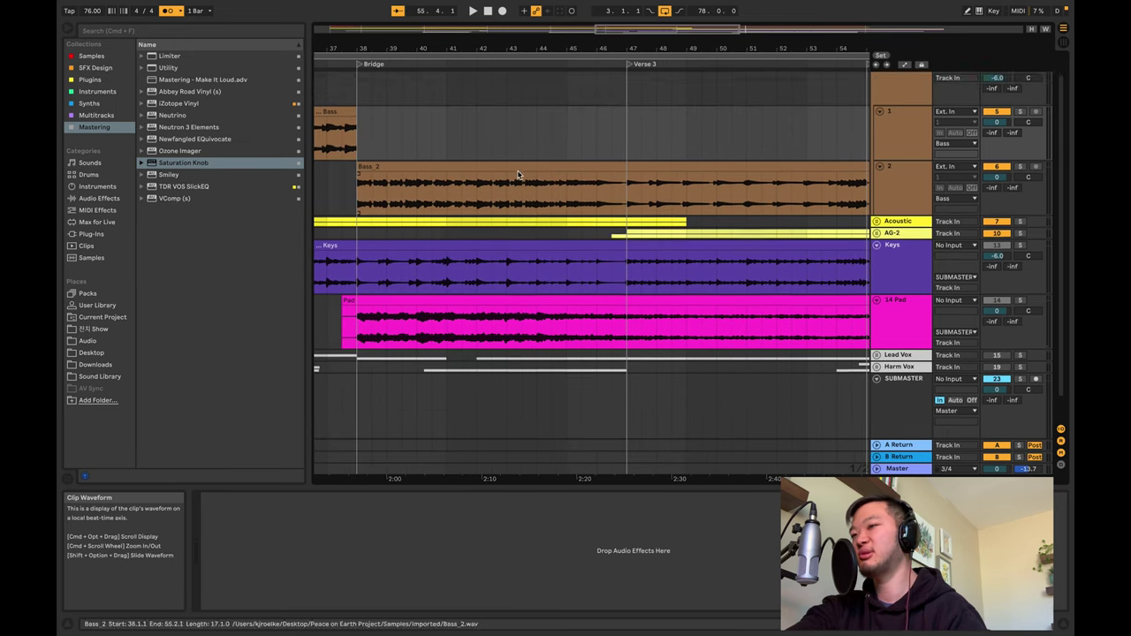
scroll(518, 174, left, 8)
scroll(517, 173, down, 5)
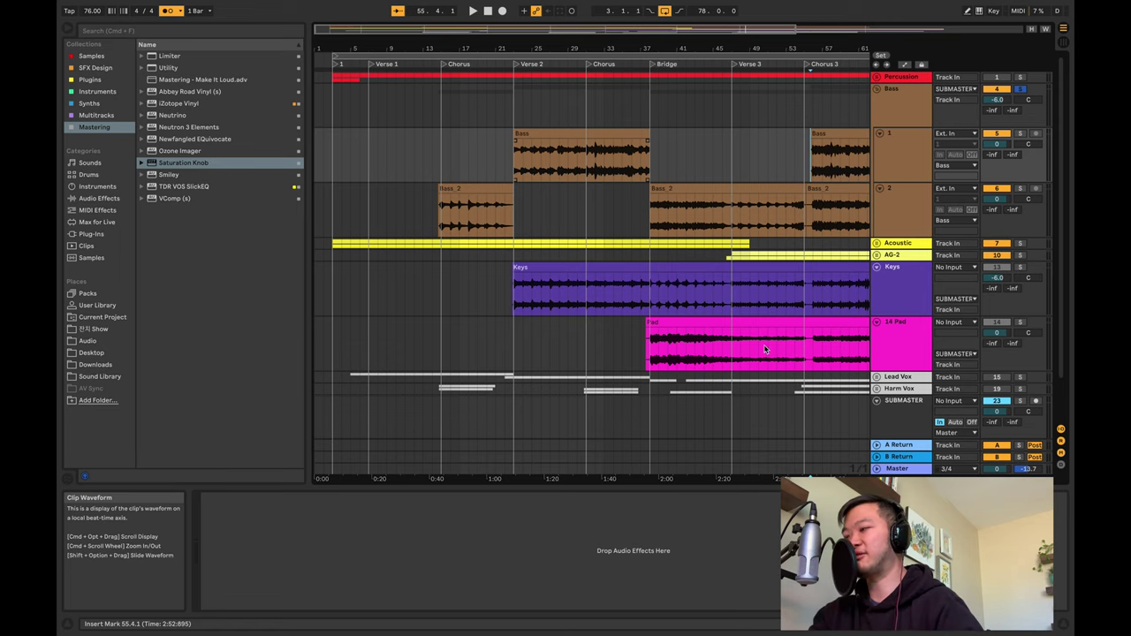
- Solo the Pad track and select its clip
click(1020, 322)
click(753, 338)
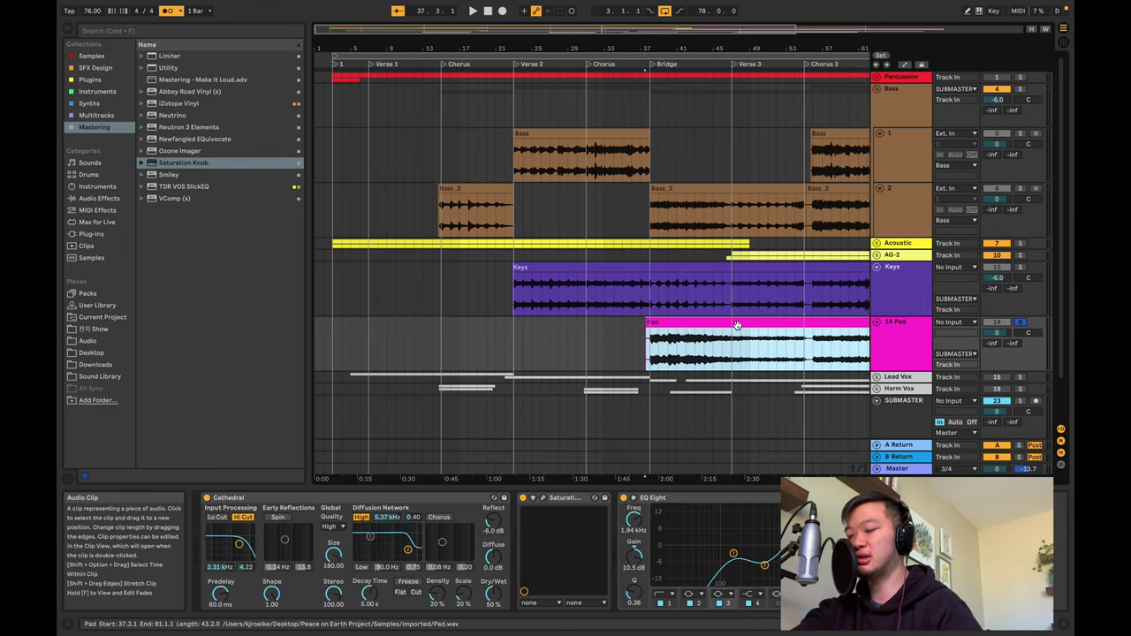
- Play the soloed Pad from 37.3.1 and reshape its EQ Eight curve, moving the low cut to 255 Hz and the mid dip to 550 Hz
key(space)
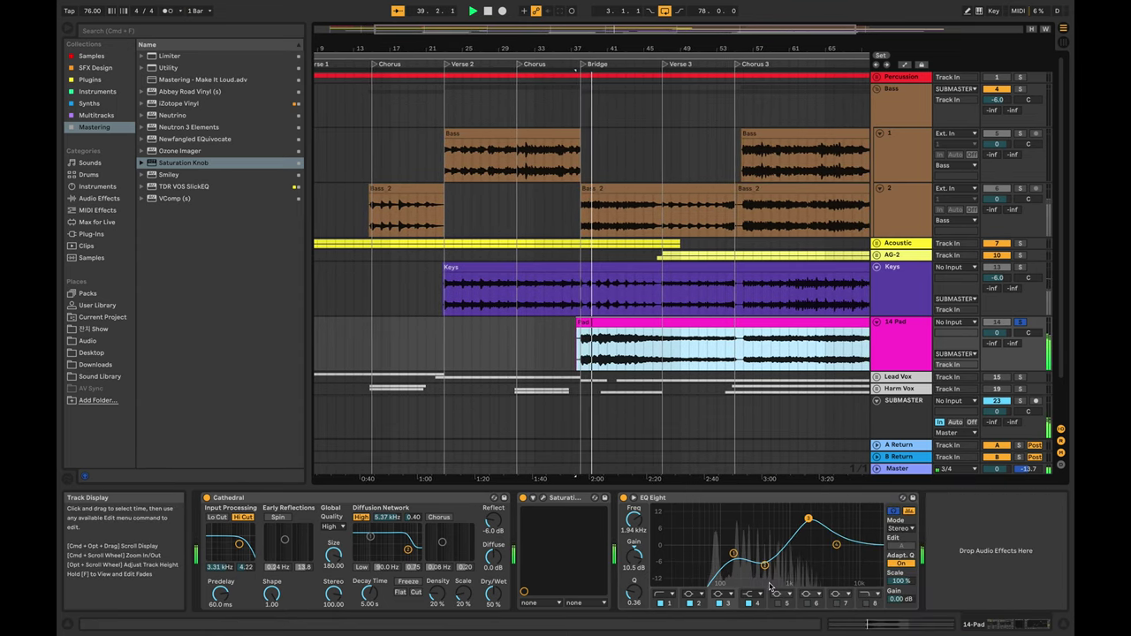
click(733, 553)
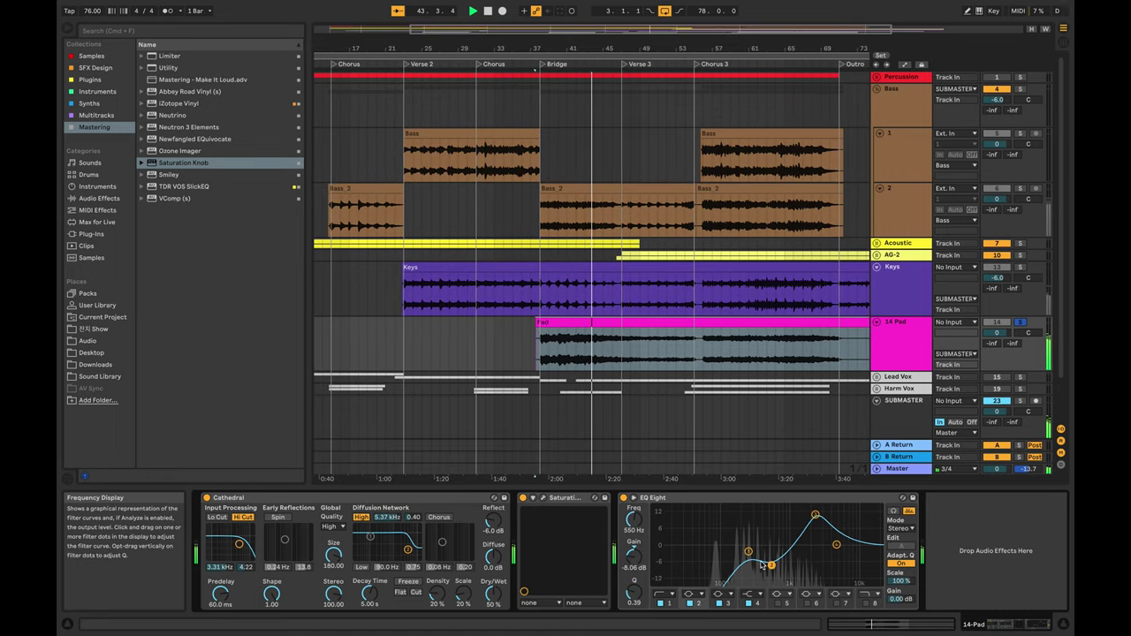
click(749, 551)
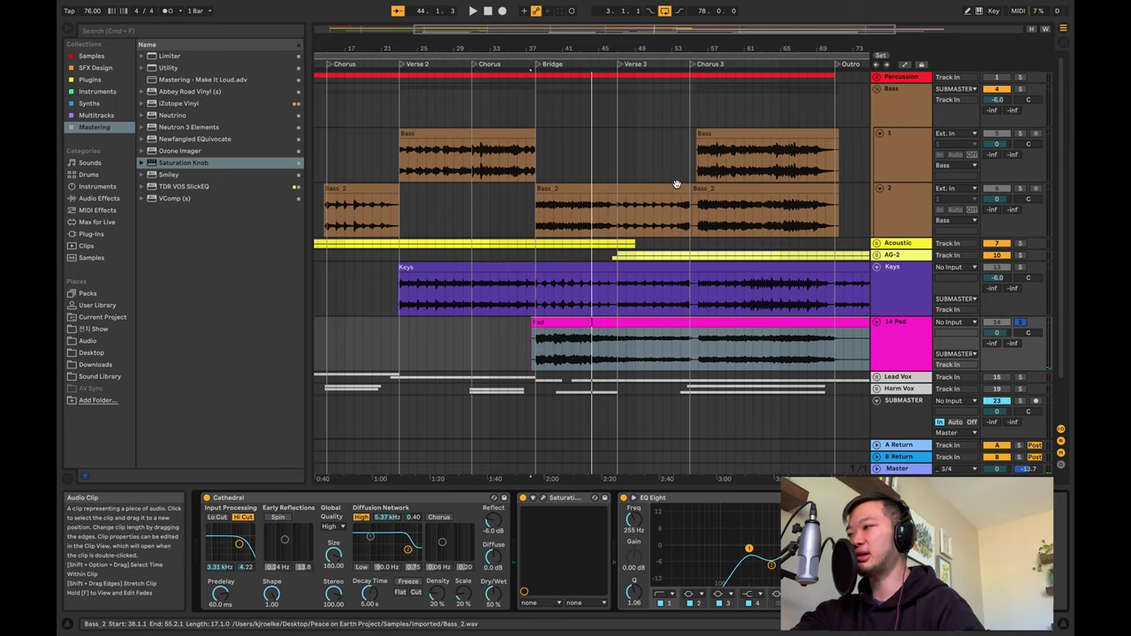
- Switch the Percussion group back on and unfold it to show its tracks
scroll(620, 171, left, 1)
scroll(620, 171, left, 3)
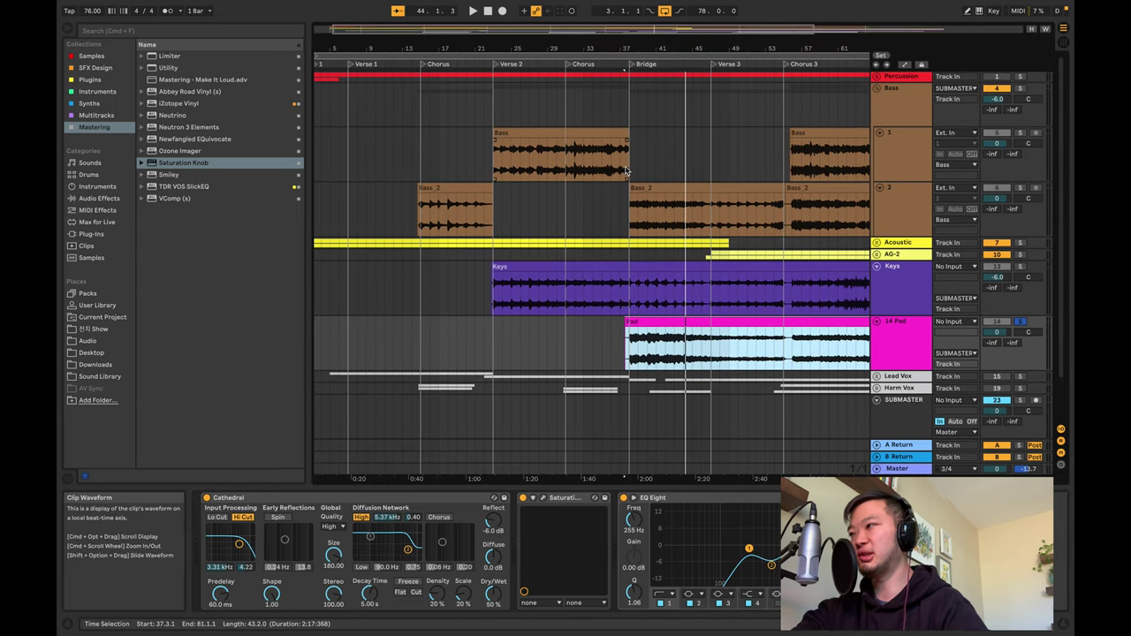
click(988, 80)
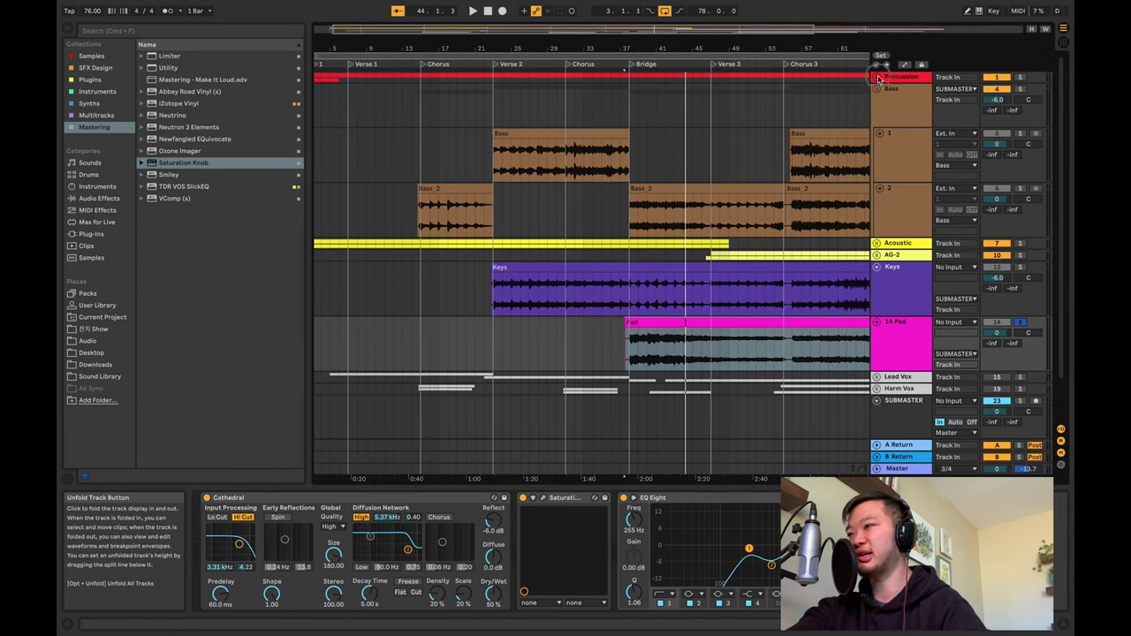
click(876, 77)
scroll(643, 149, left, 1)
- Unsolo the Pad and listen to it with the percussion, bass, guitars and keys from 43.1.1 in the Bridge
click(696, 149)
key(space)
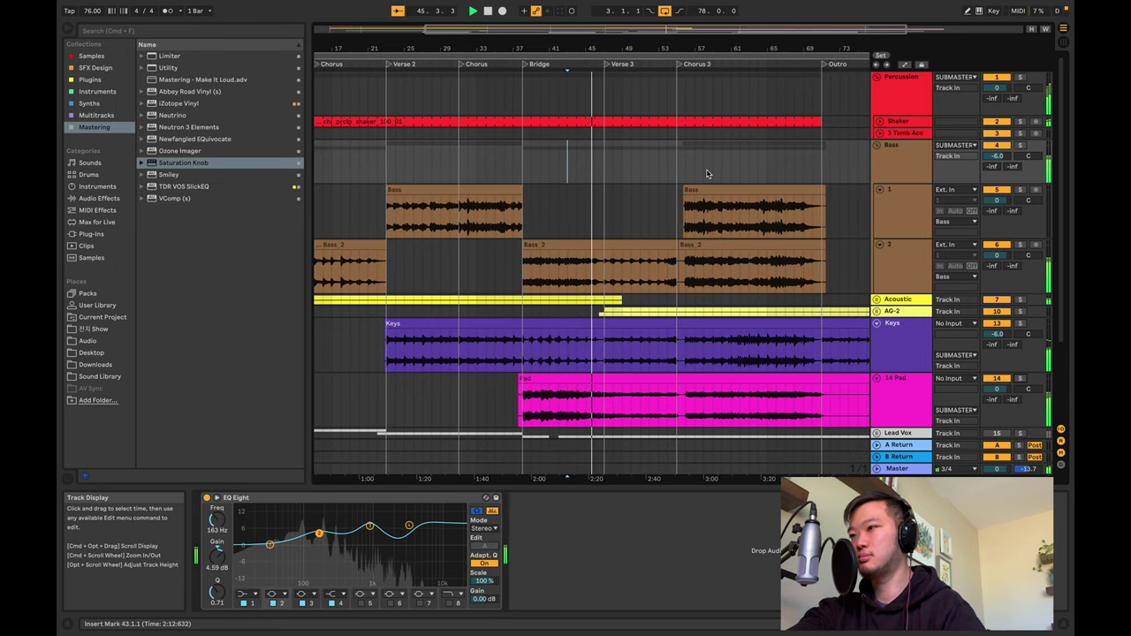
scroll(705, 174, down, 3)
scroll(707, 174, up, 3)
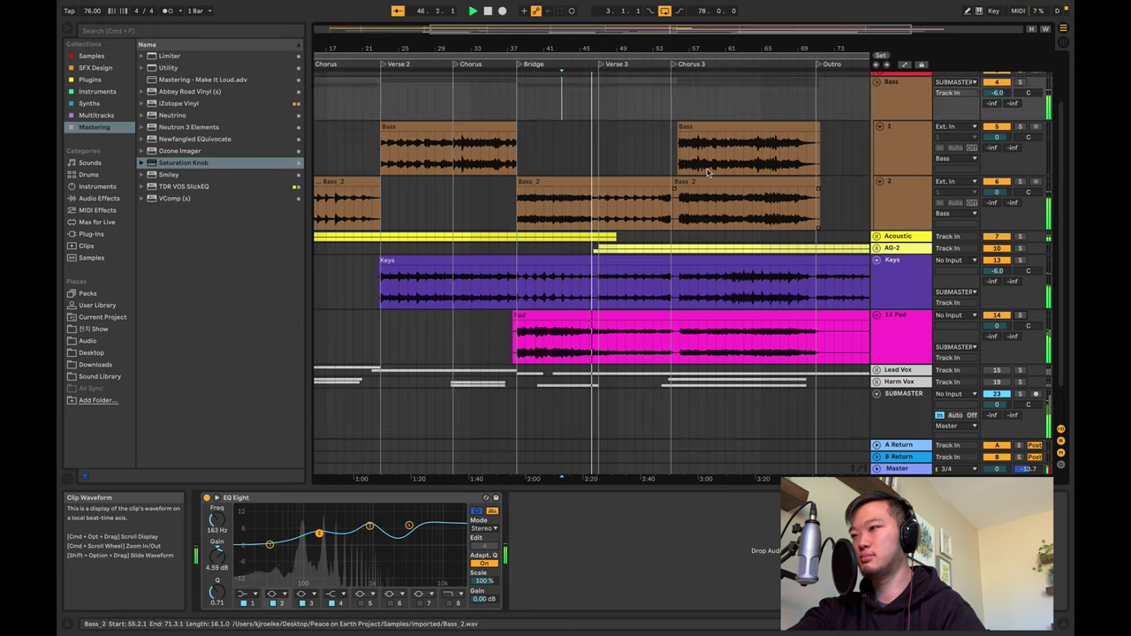